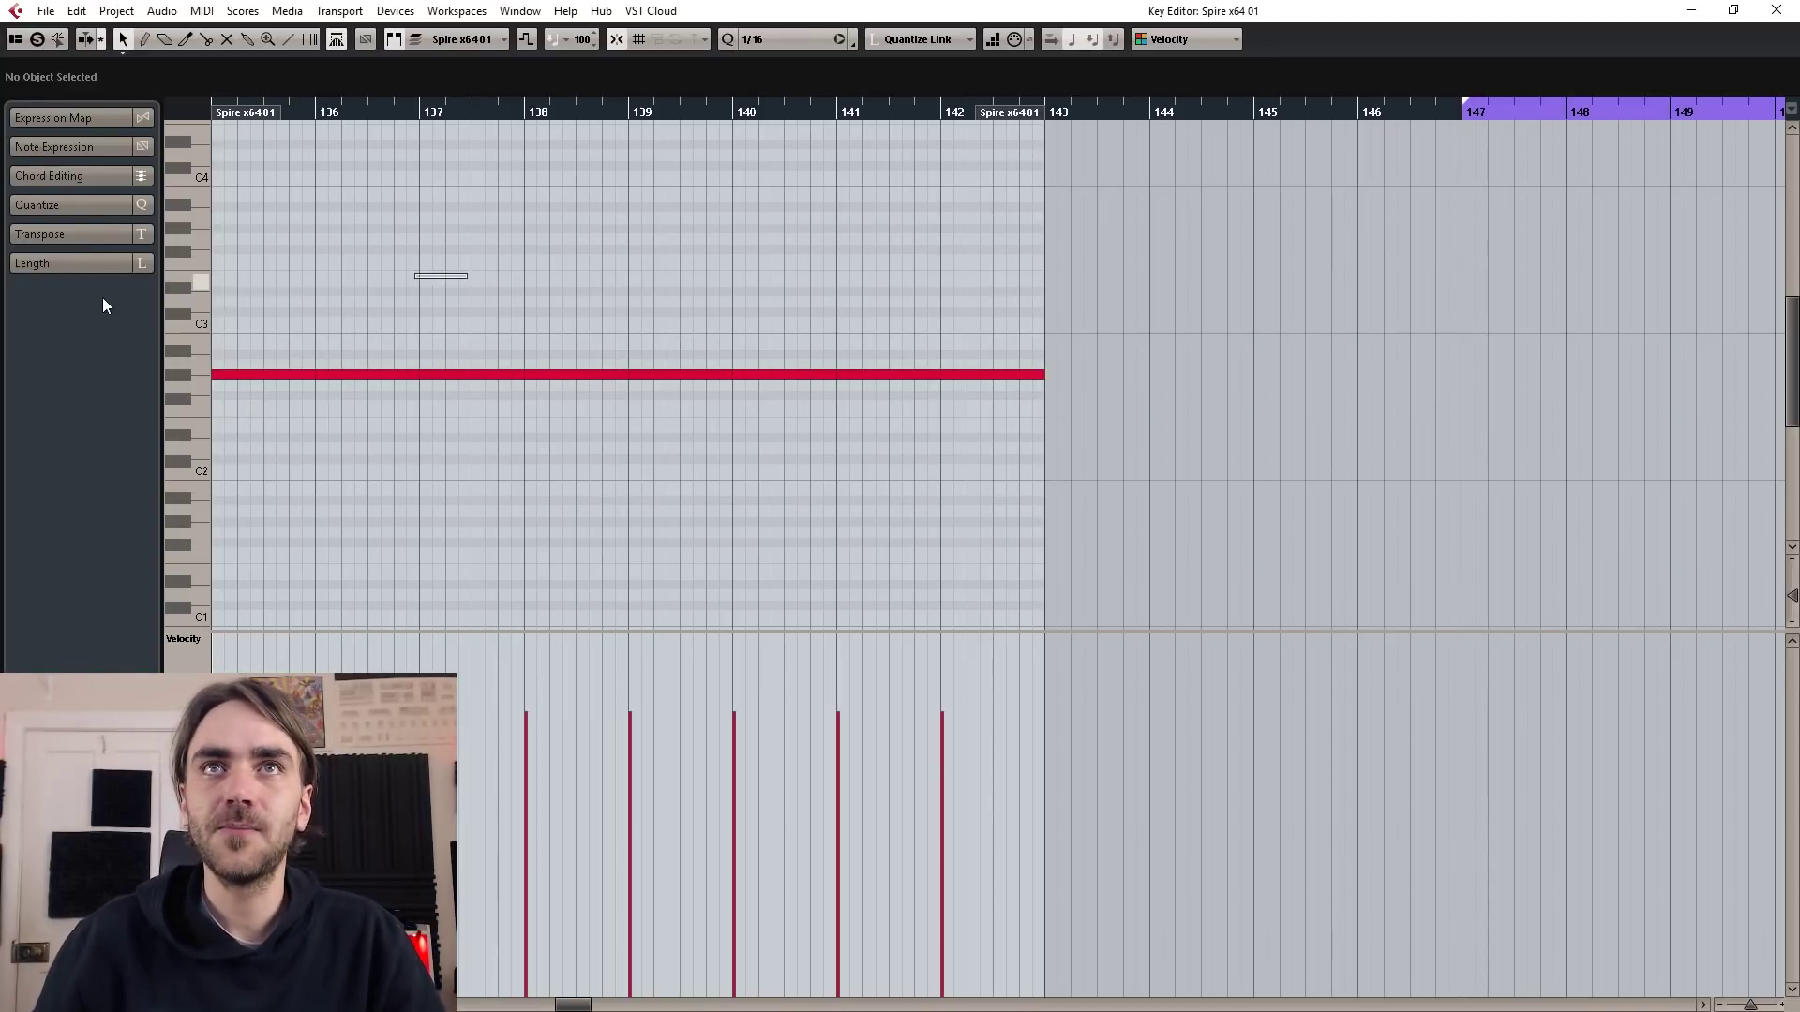
- Add a Spire-1.1 instrument track below the Spire track and reset its synth to the init preset
scroll(729, 283, left, 5)
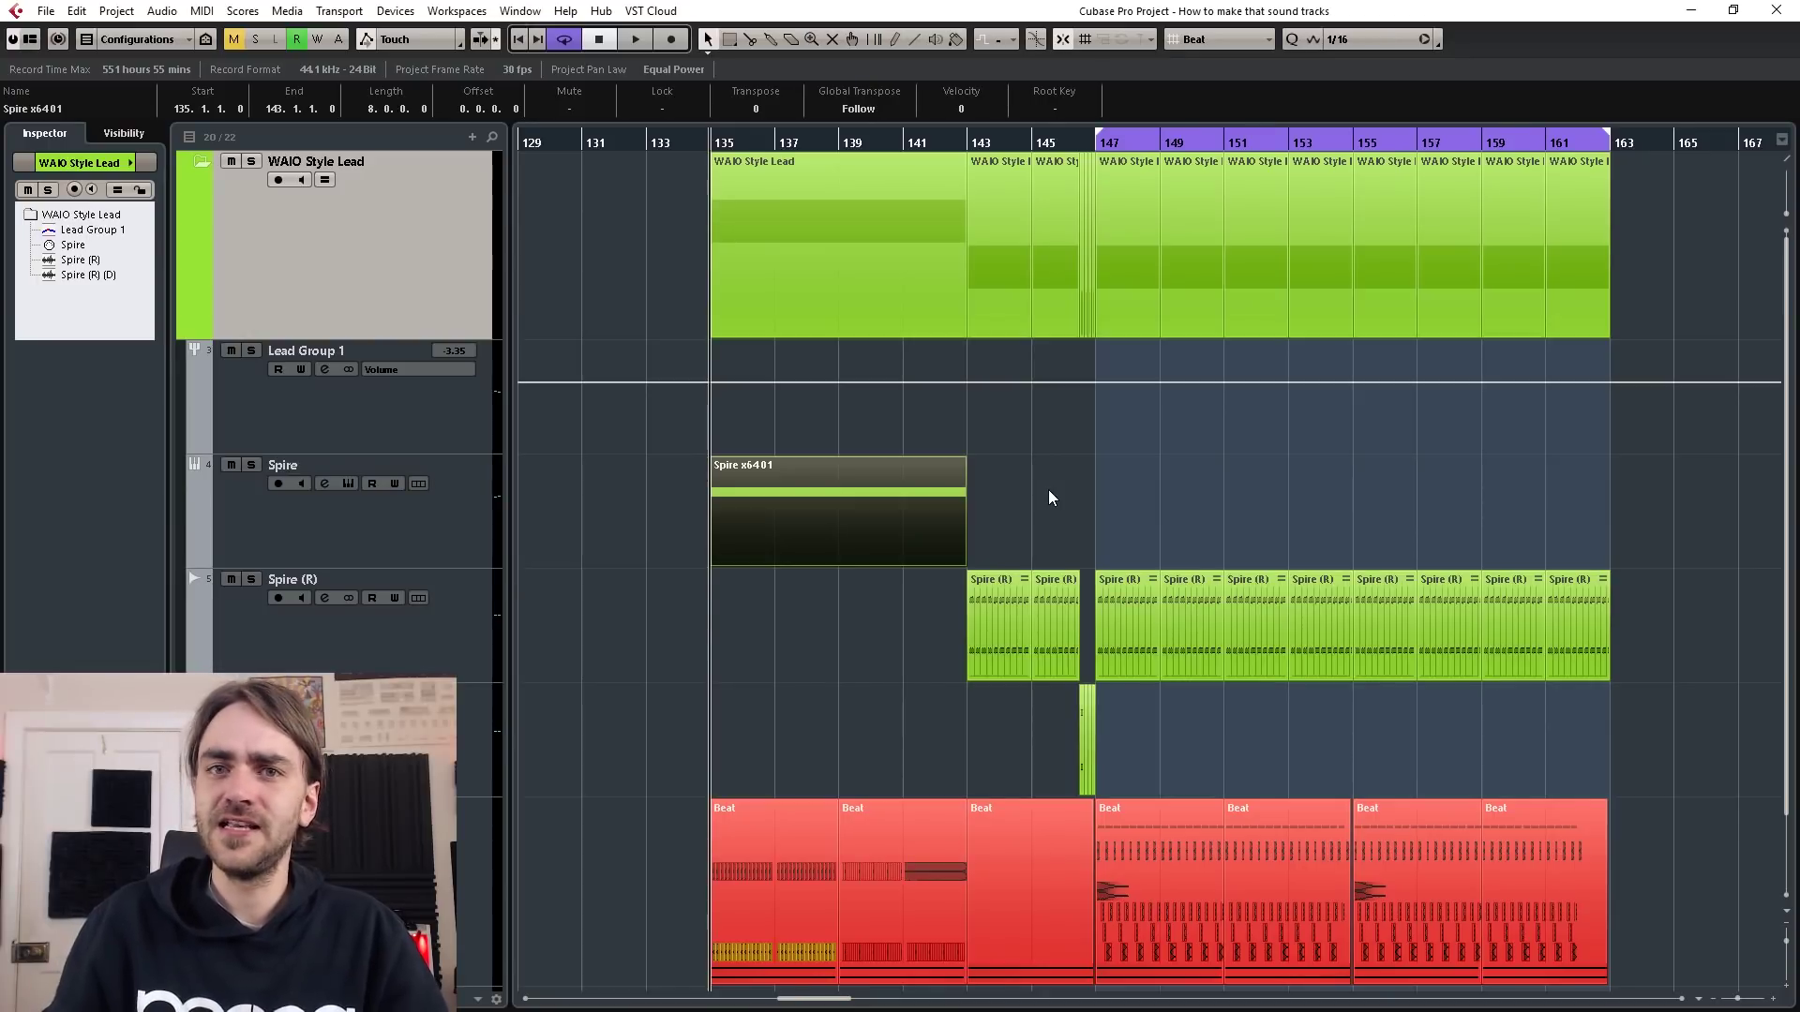
click(465, 536)
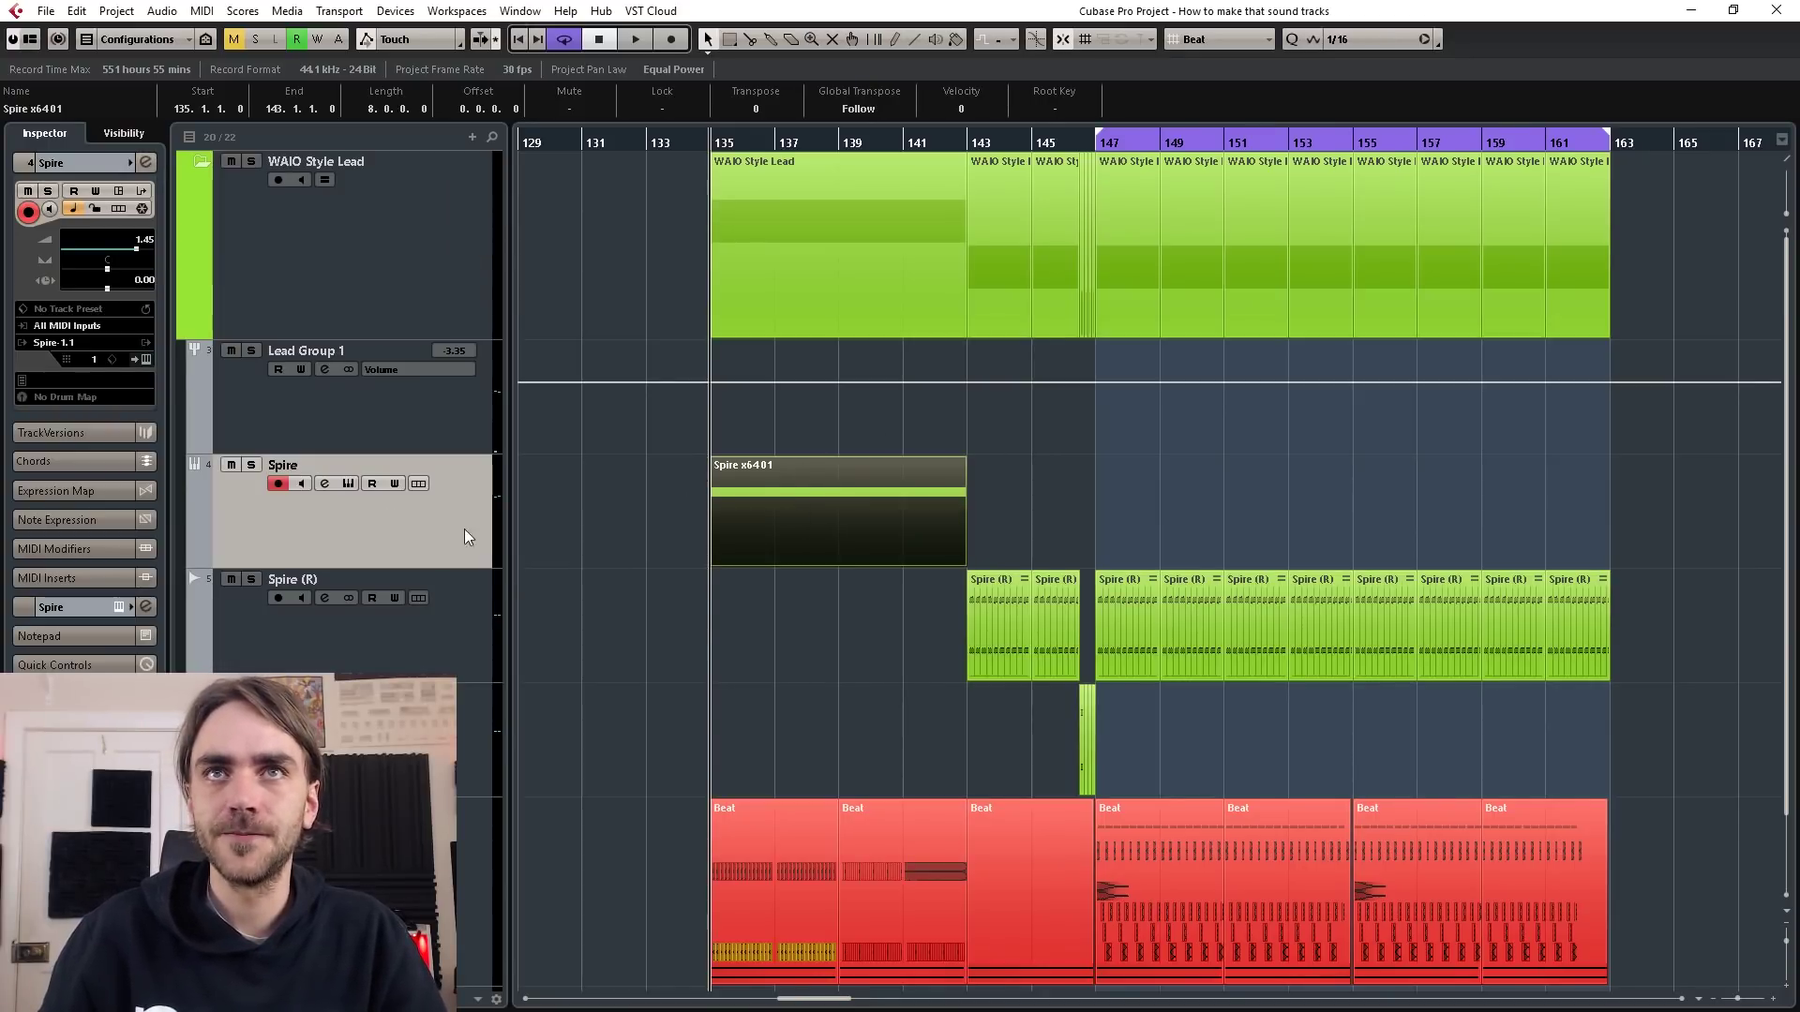
click(1280, 573)
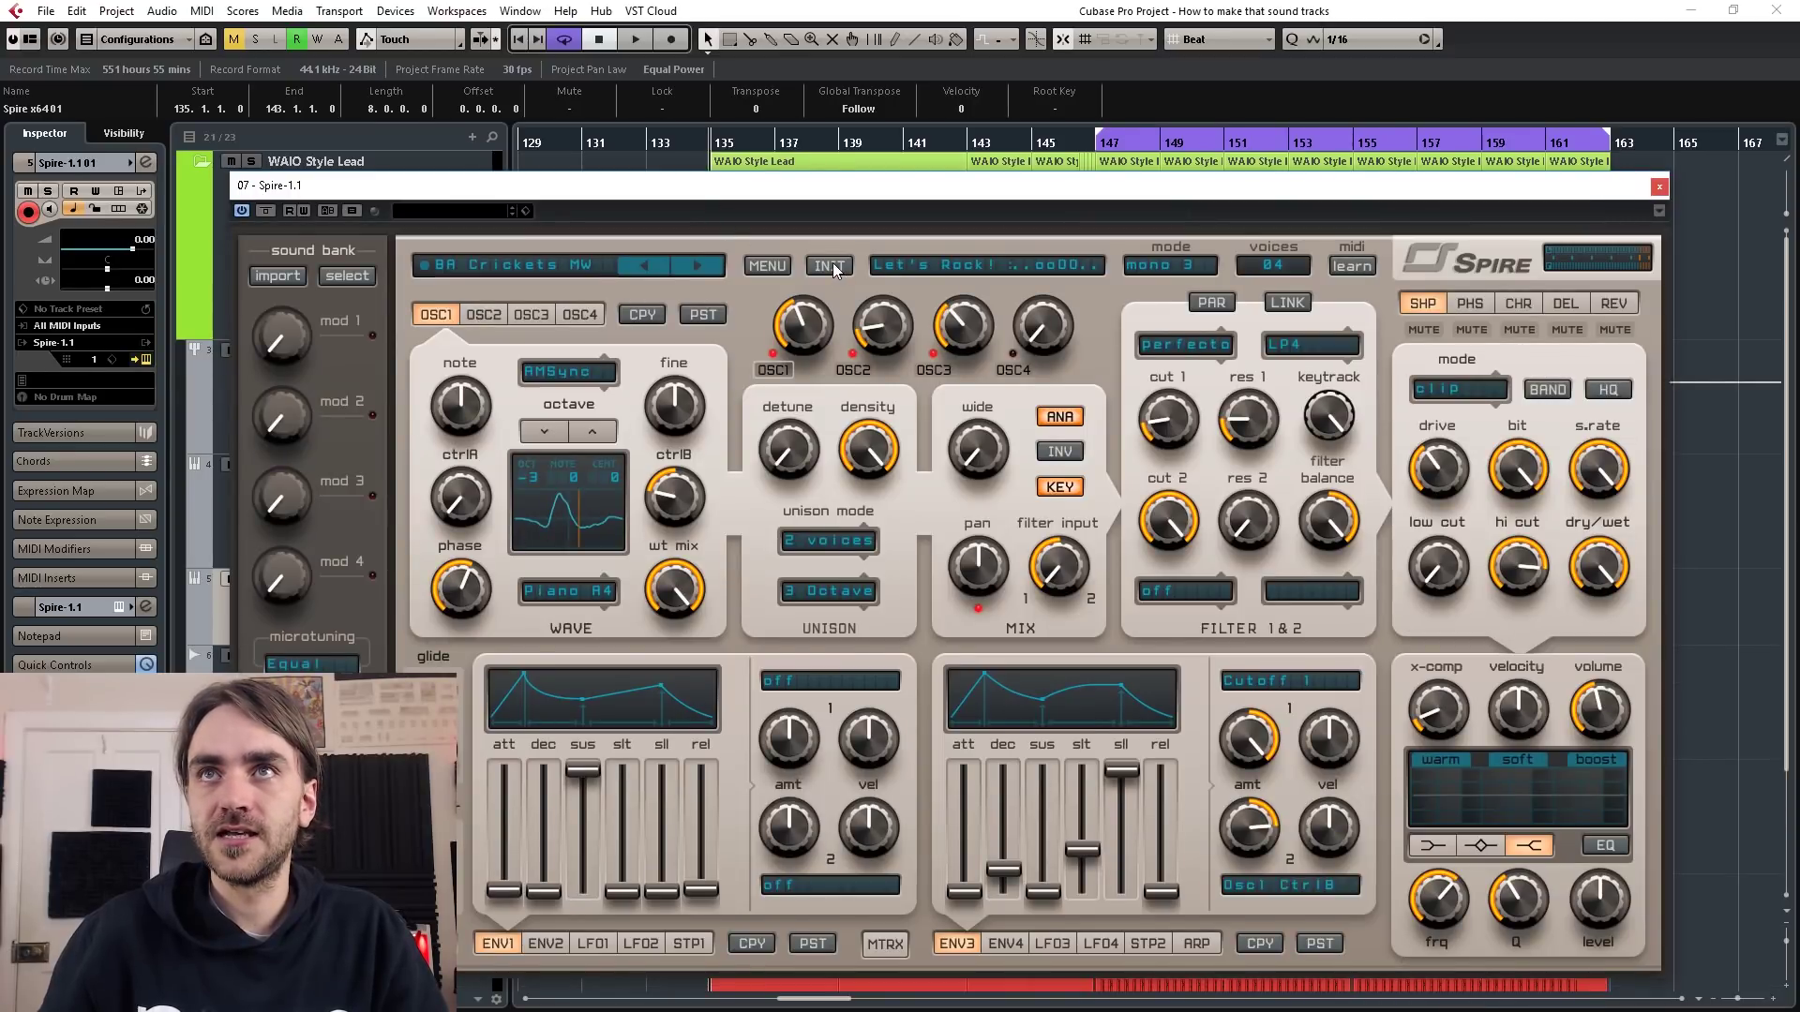
click(830, 267)
- Move the Spire x64 01 part from the Spire track onto the Spire-1.1 01 track and reopen that track's synth
click(1659, 189)
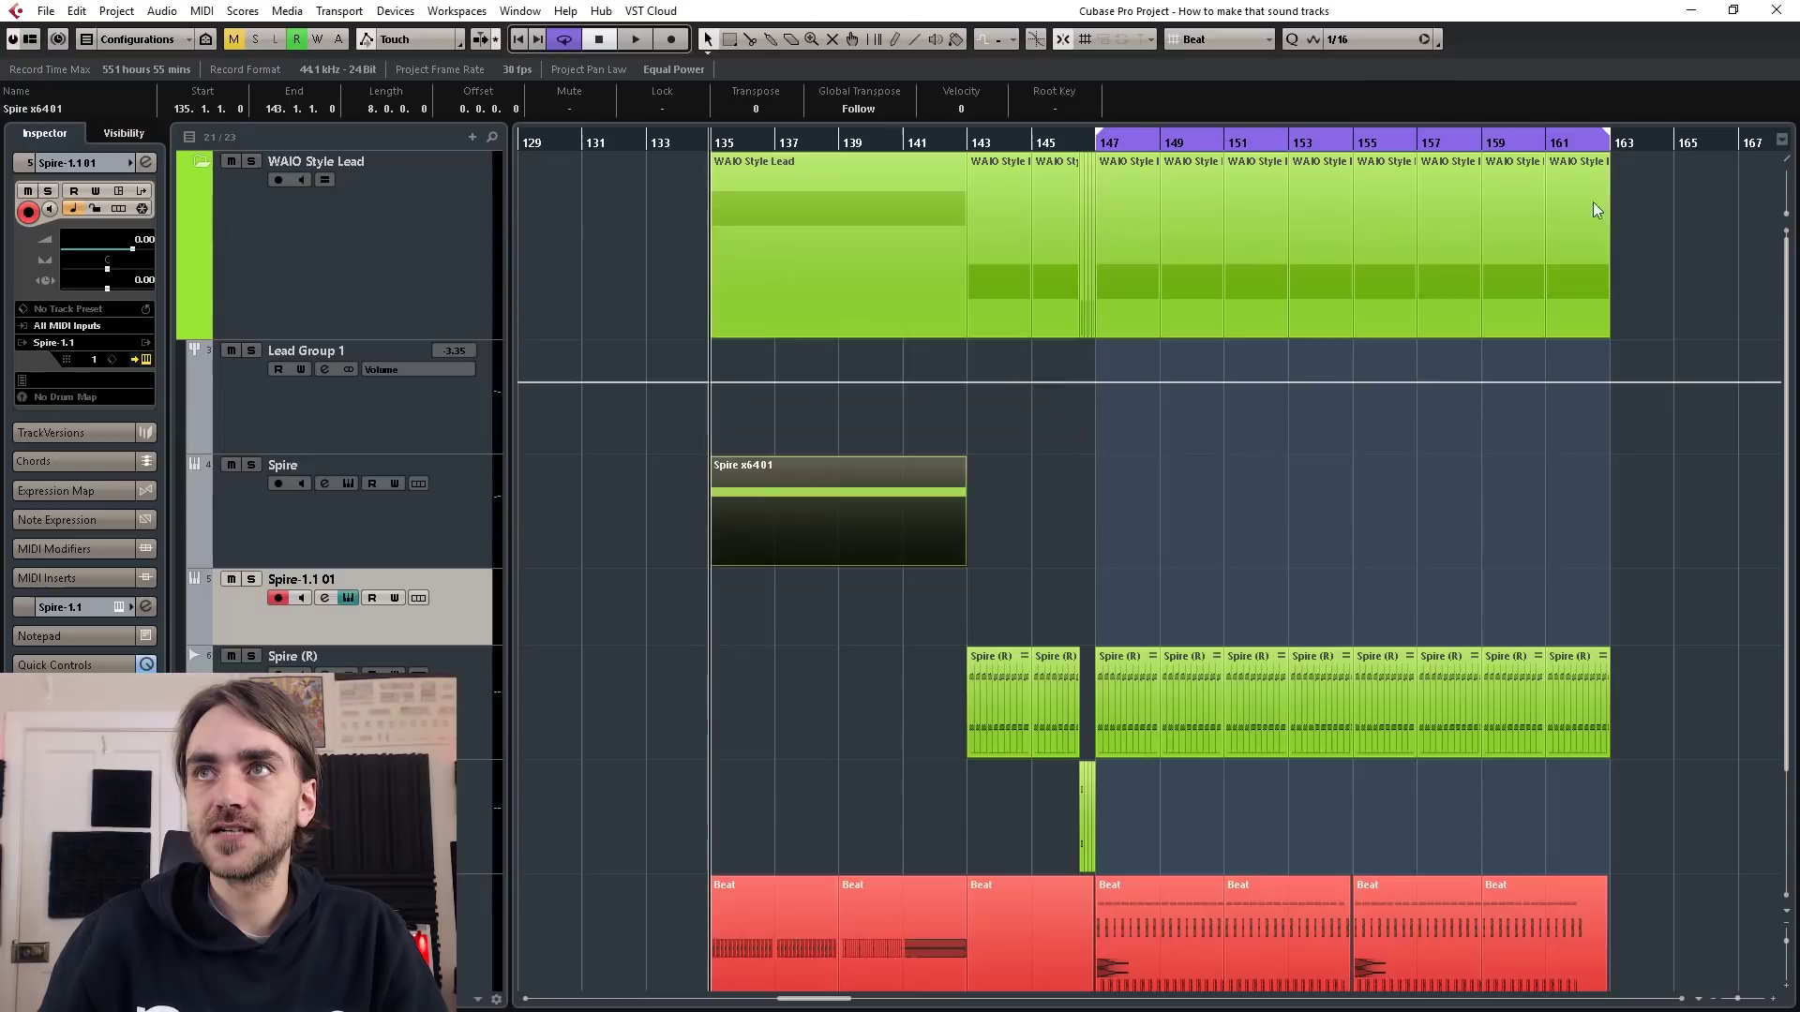
drag(785, 510, 785, 604)
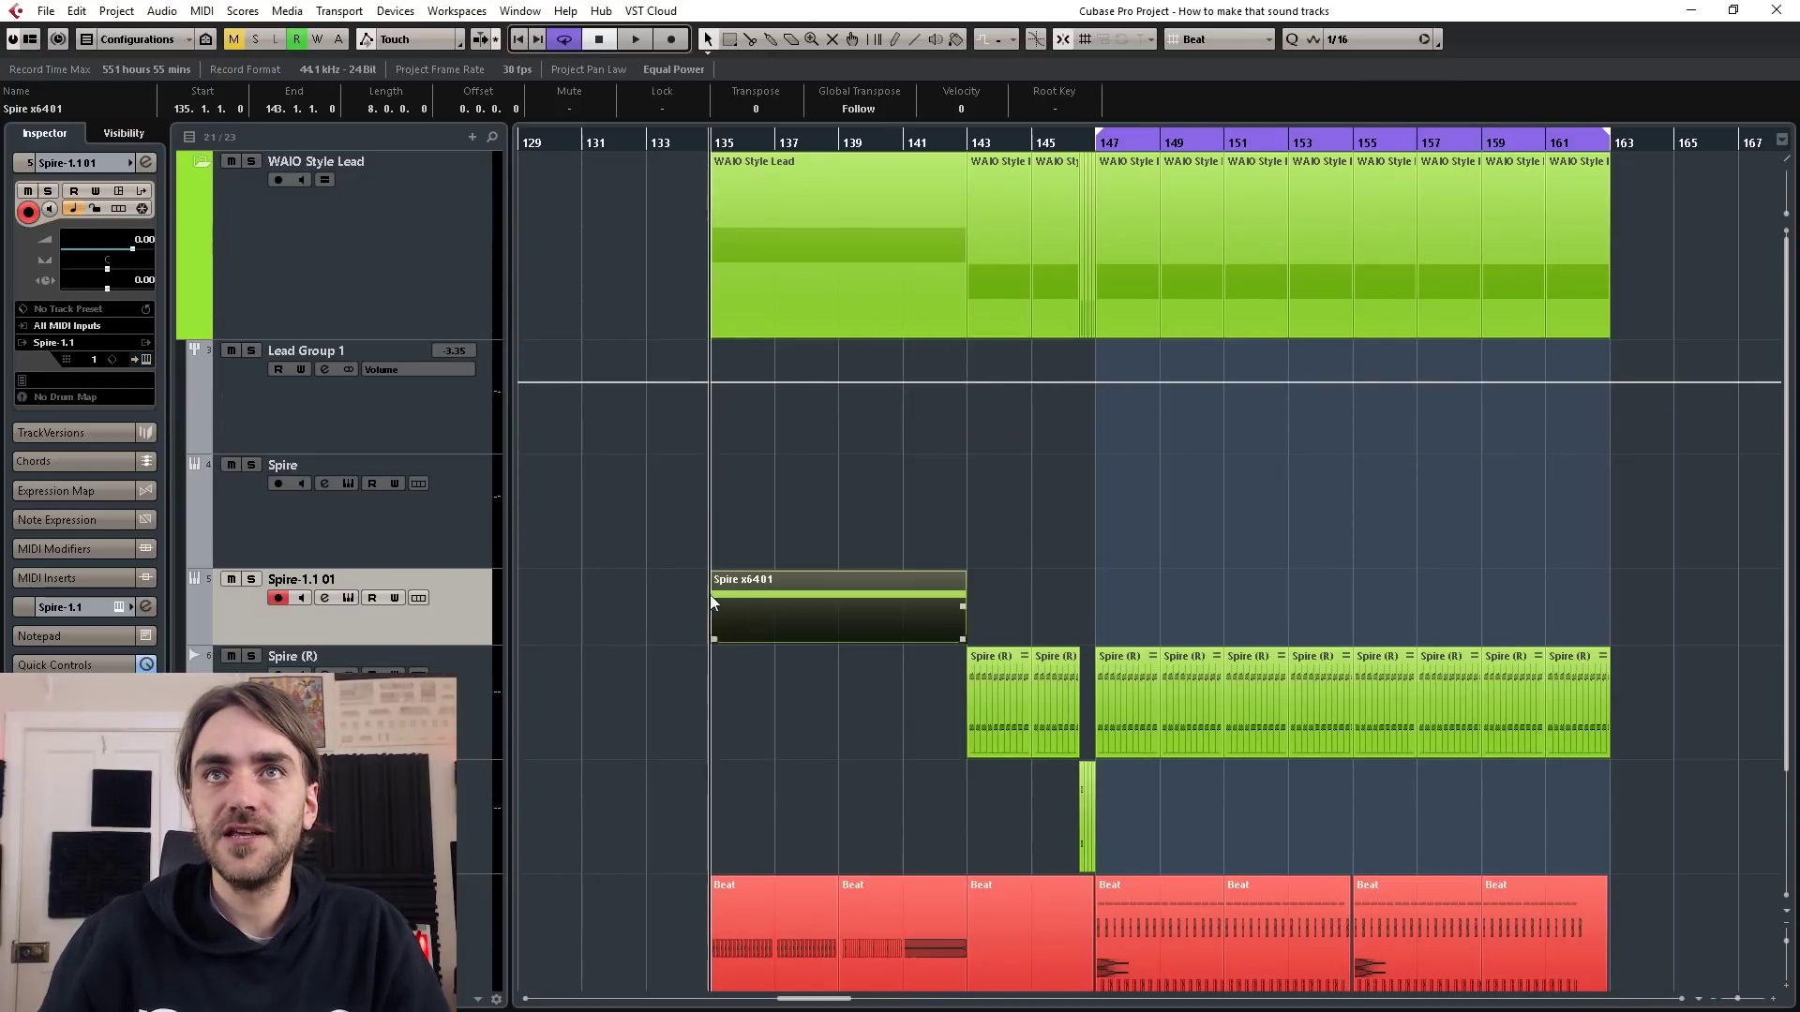
click(348, 569)
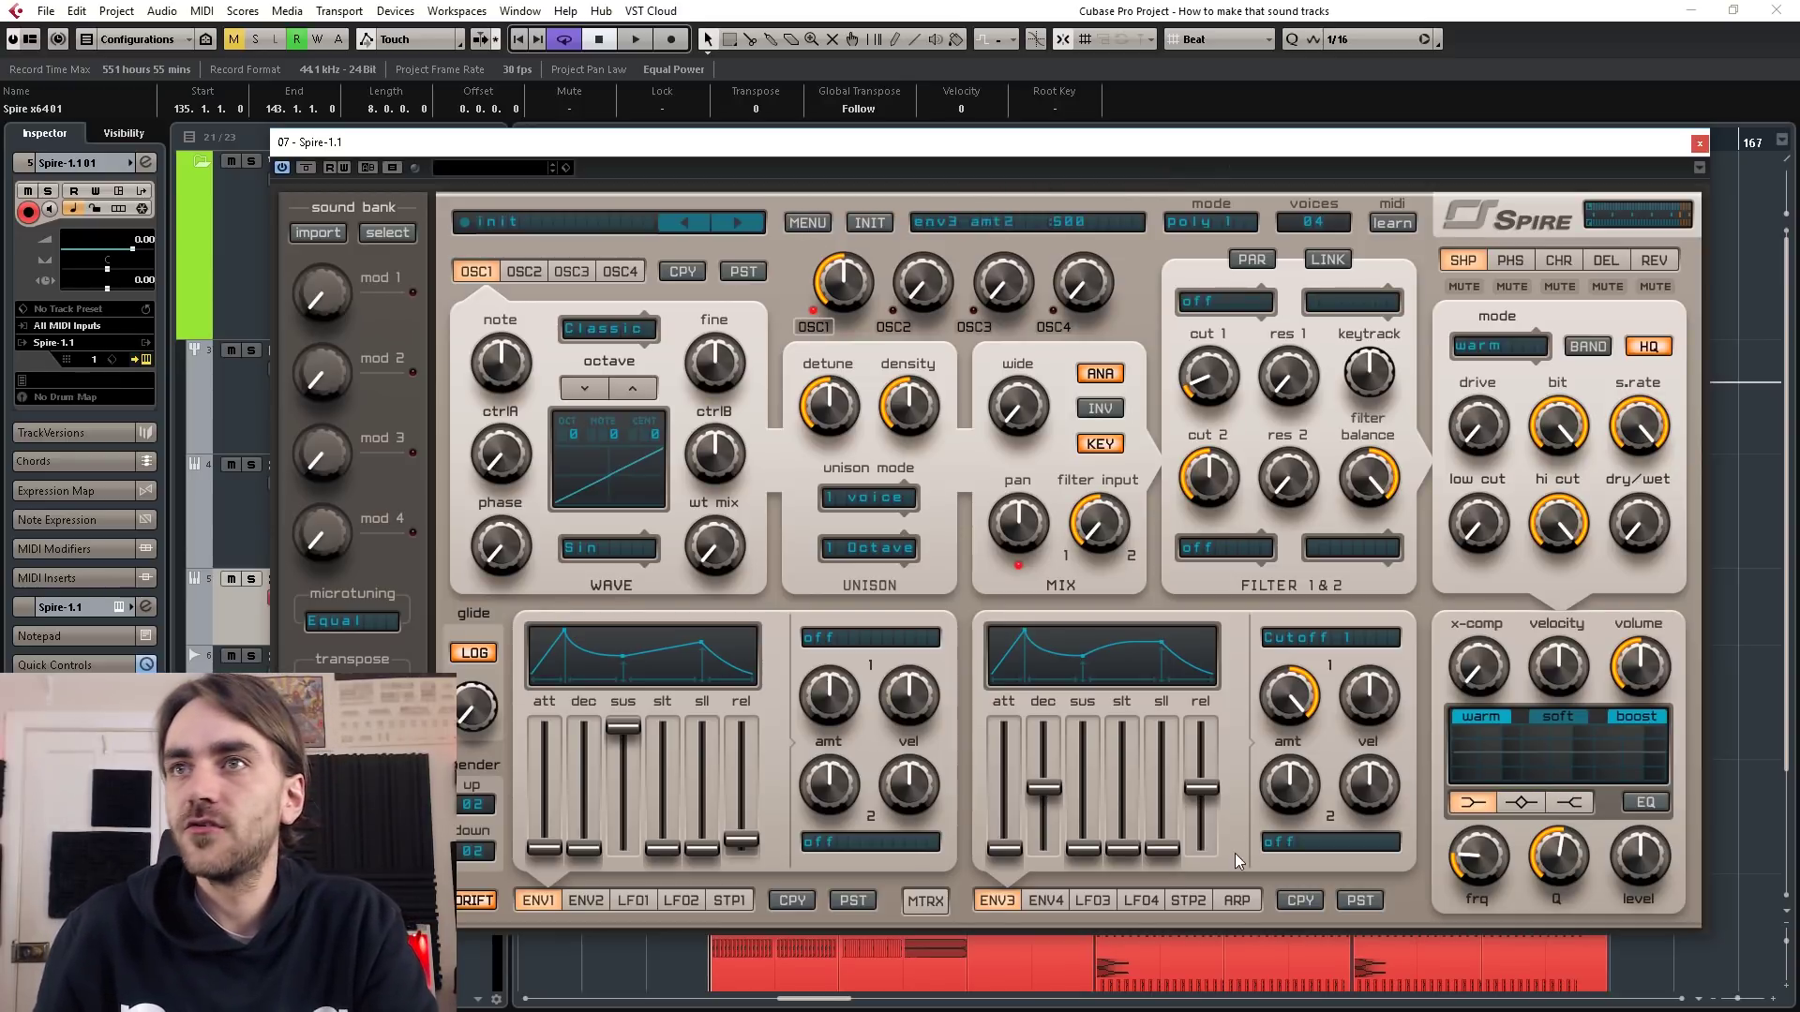
- Turn on the arpeggiator in Step mode and program its pattern with note offsets of 10, 12 and 13 plus two tied steps
click(1238, 901)
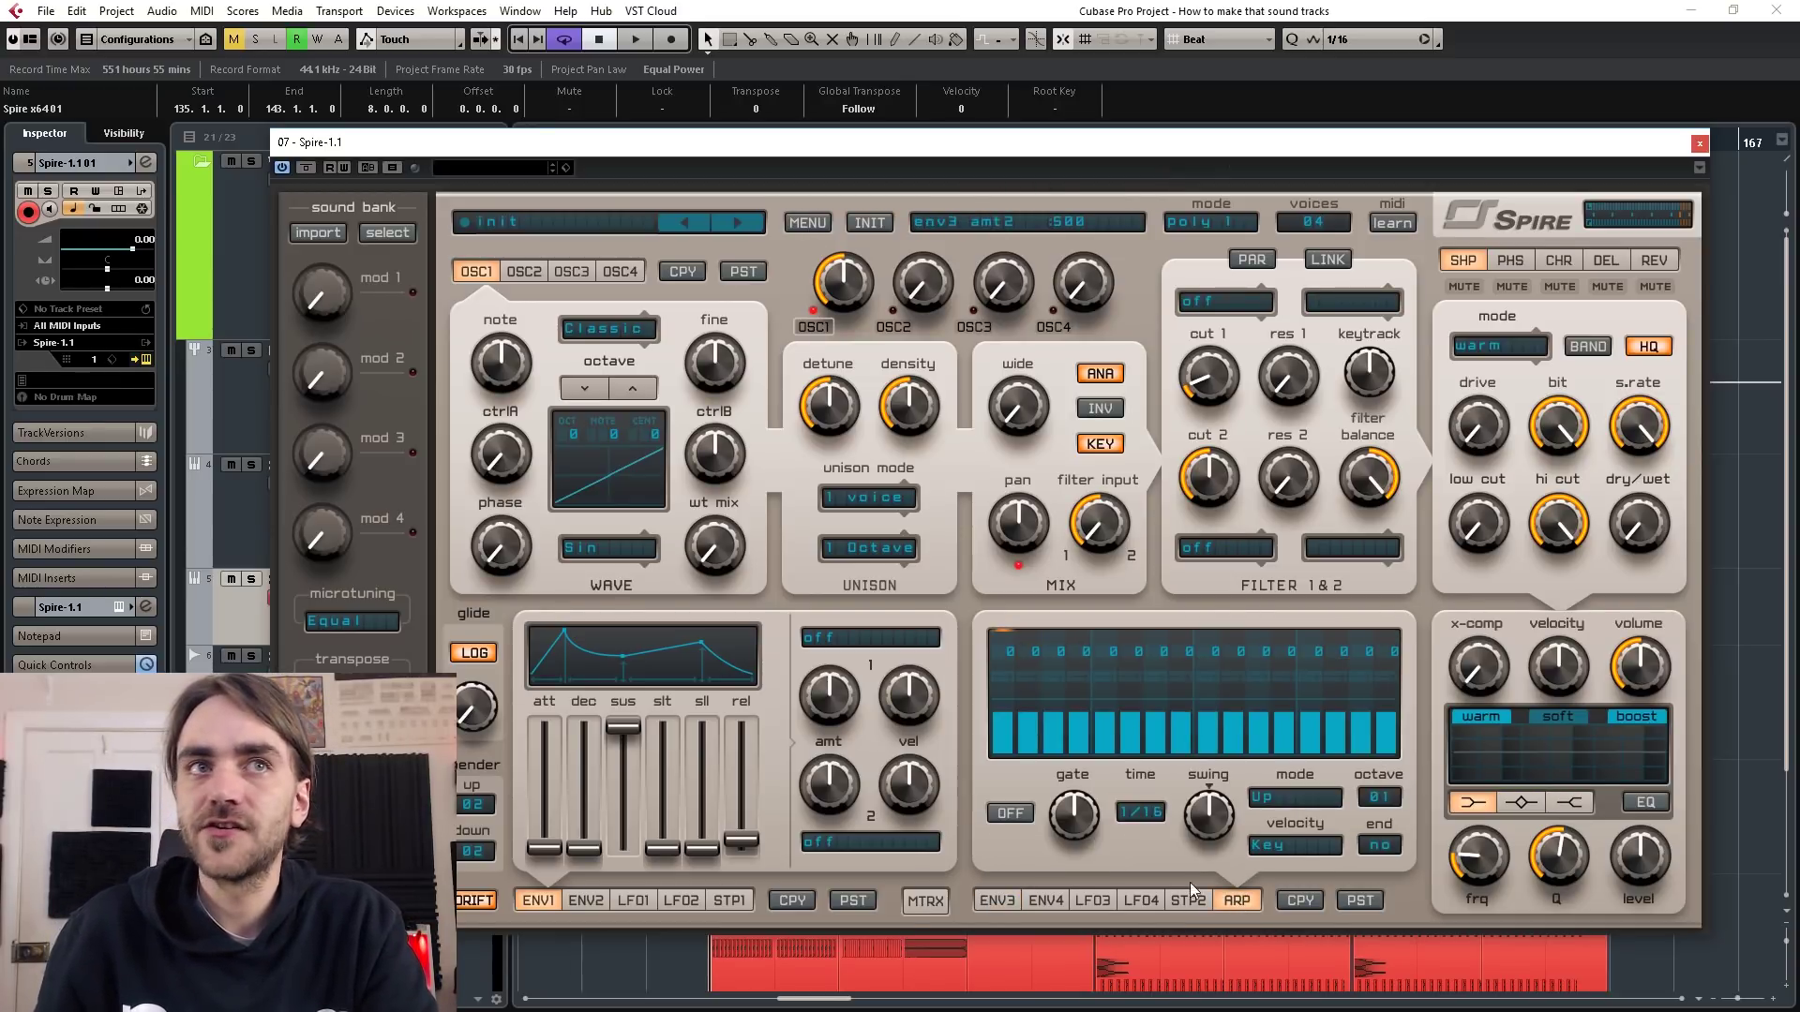
click(1009, 814)
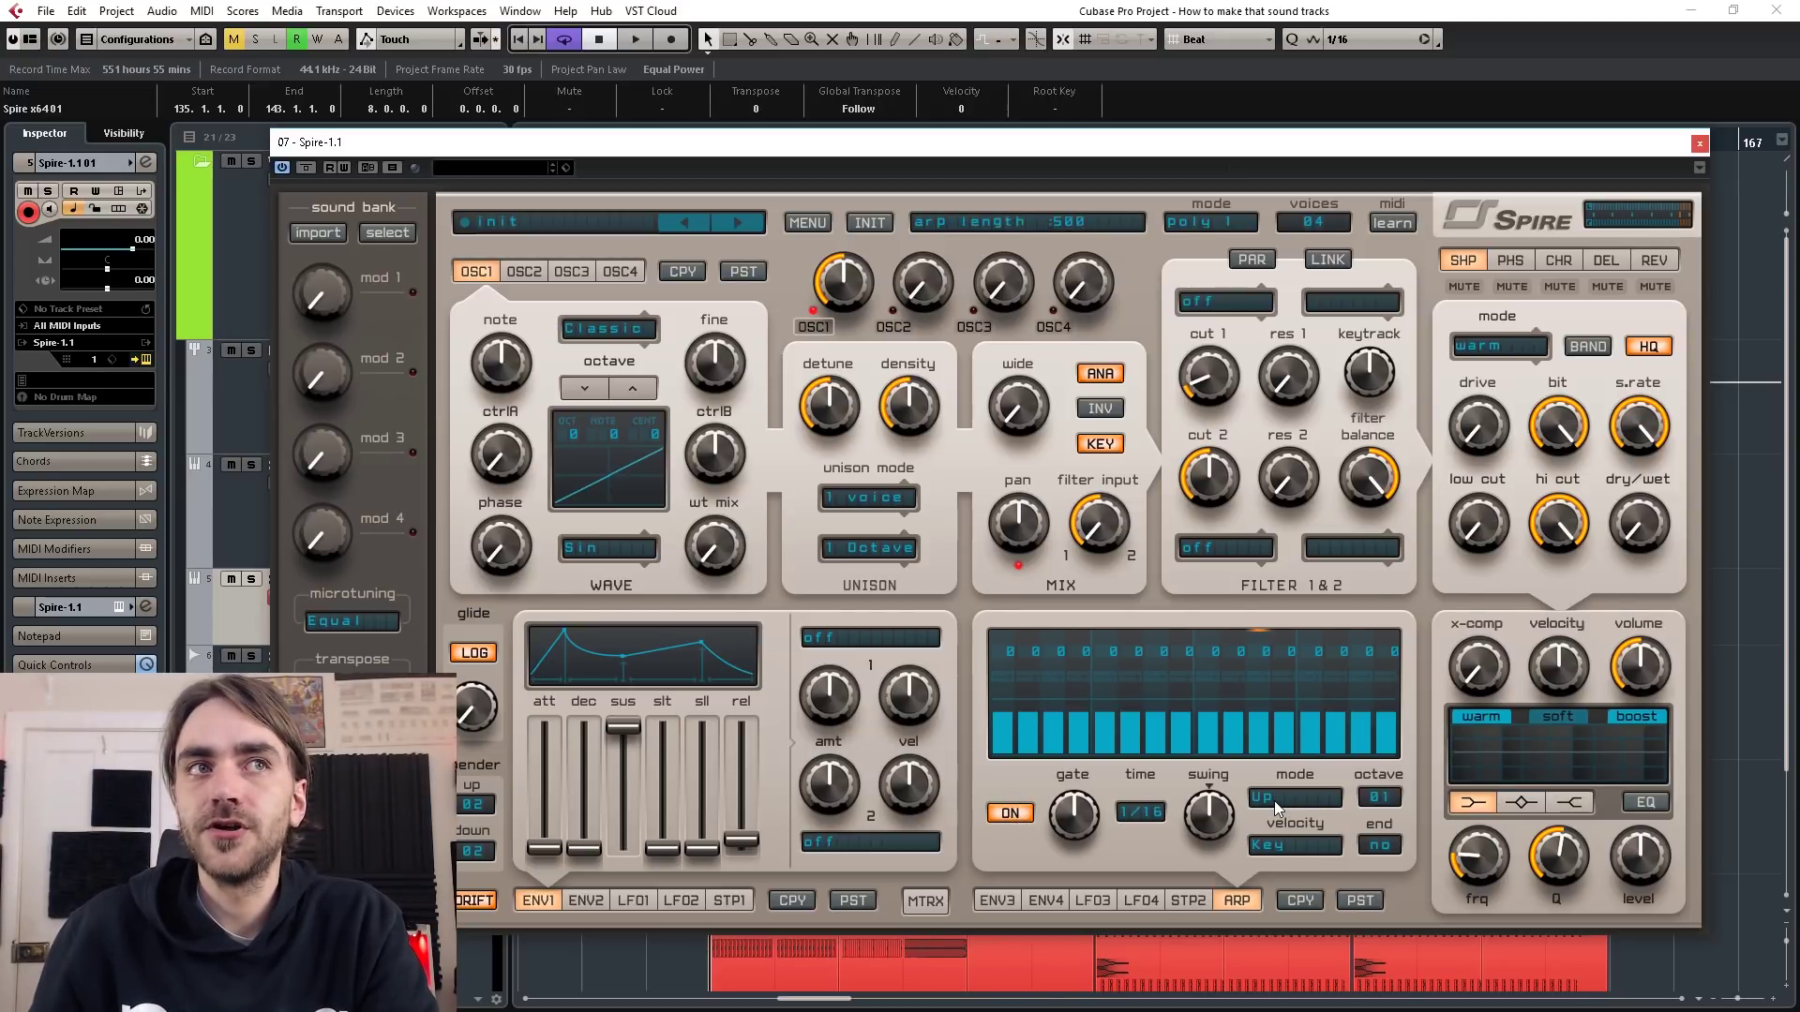
click(1275, 797)
click(1291, 776)
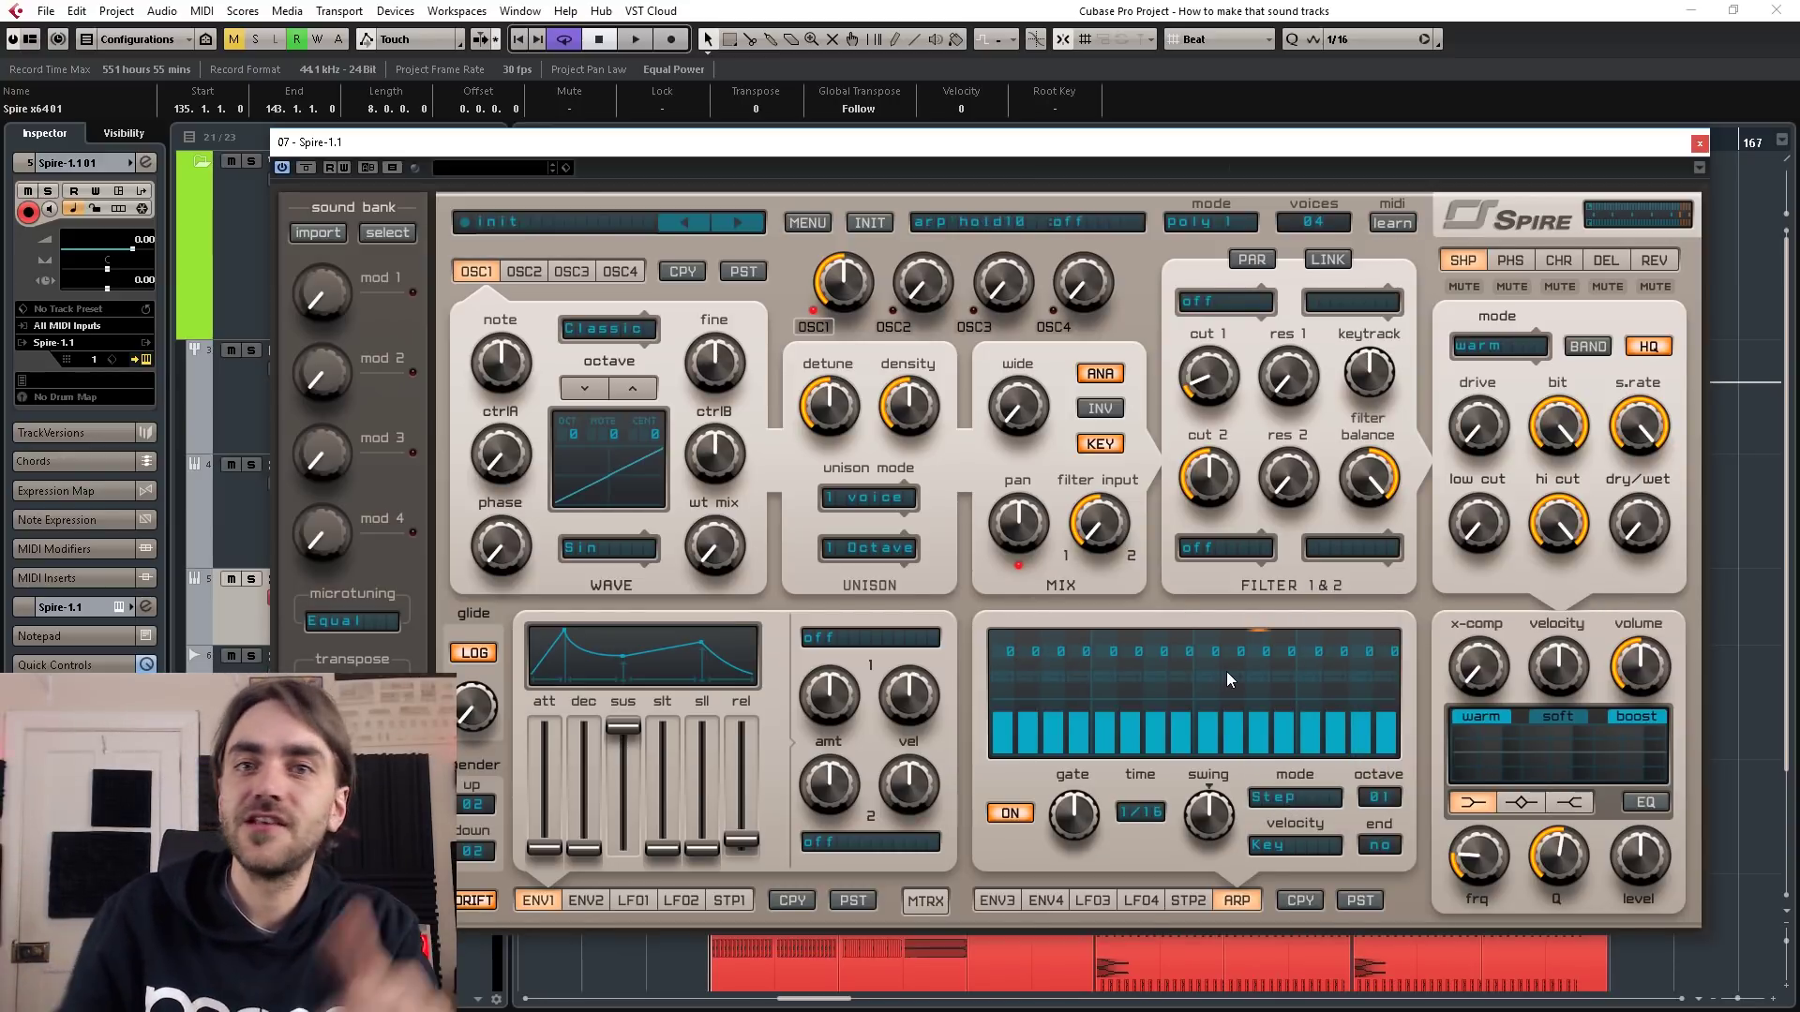
drag(1061, 654, 1068, 638)
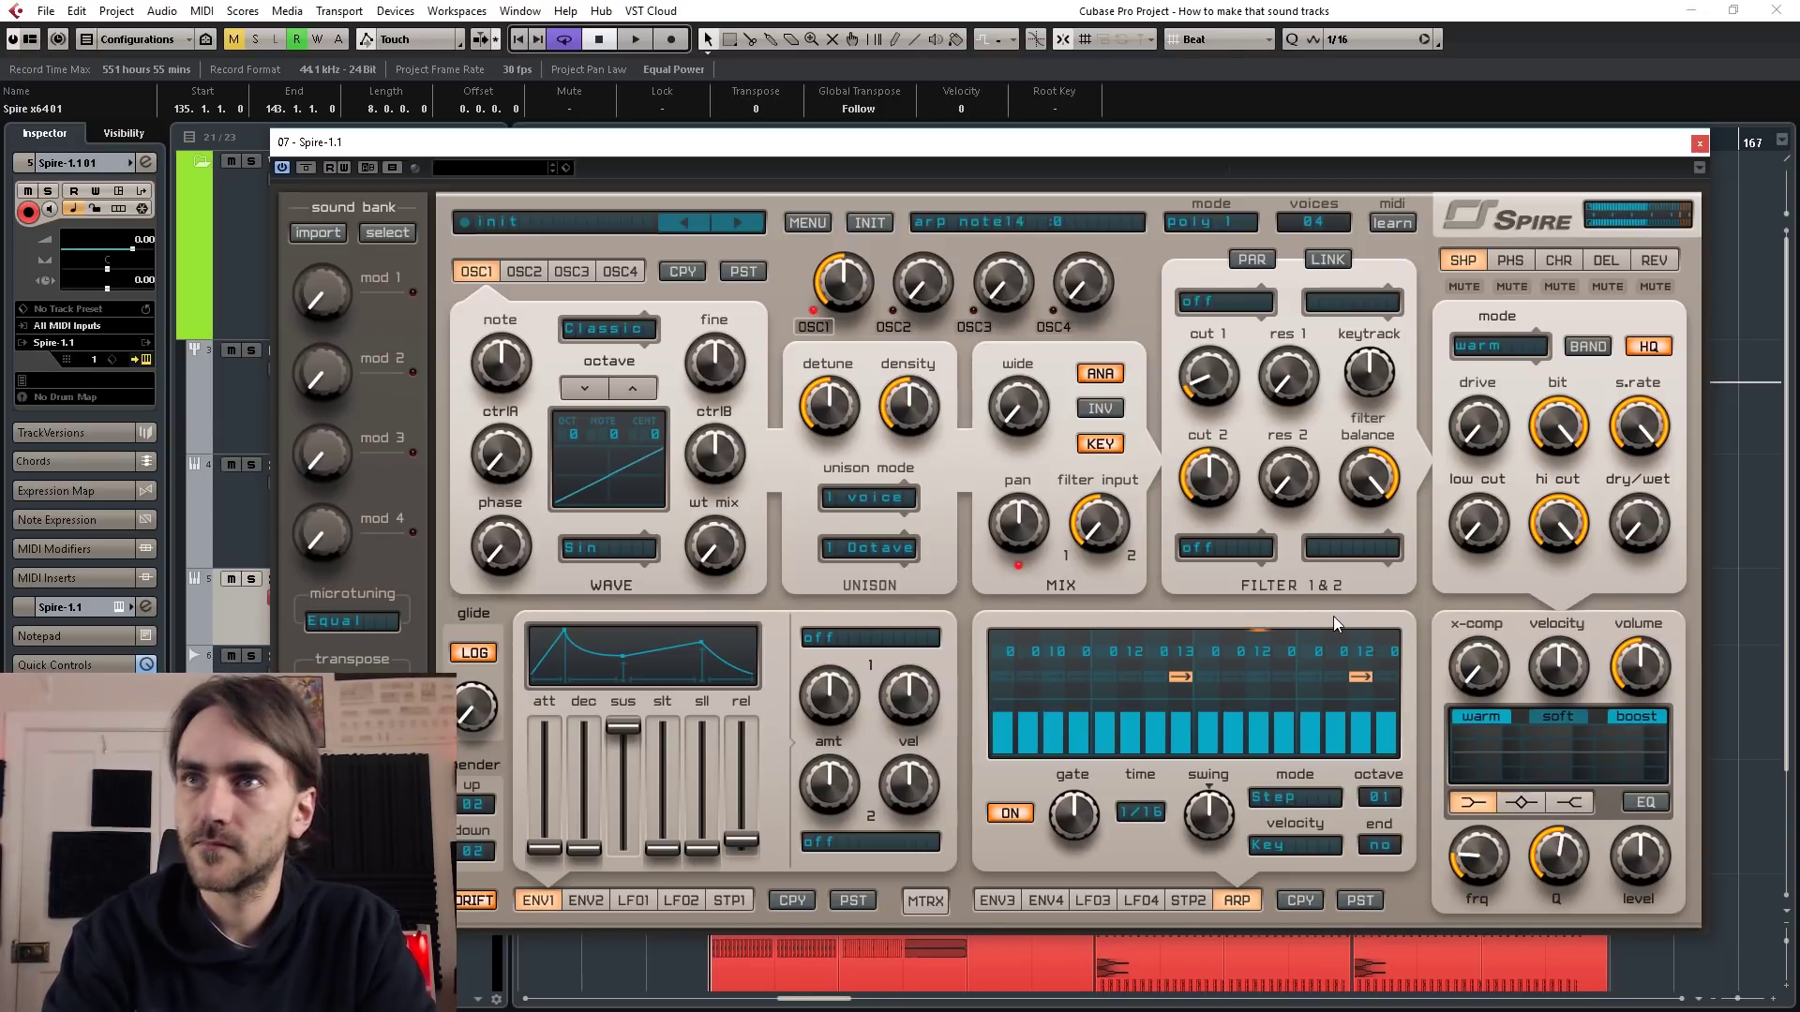
- Lower oscillator 1 by one octave and set filter 1 to acido LP1 with a raised cutoff and resonance of about 380
click(585, 386)
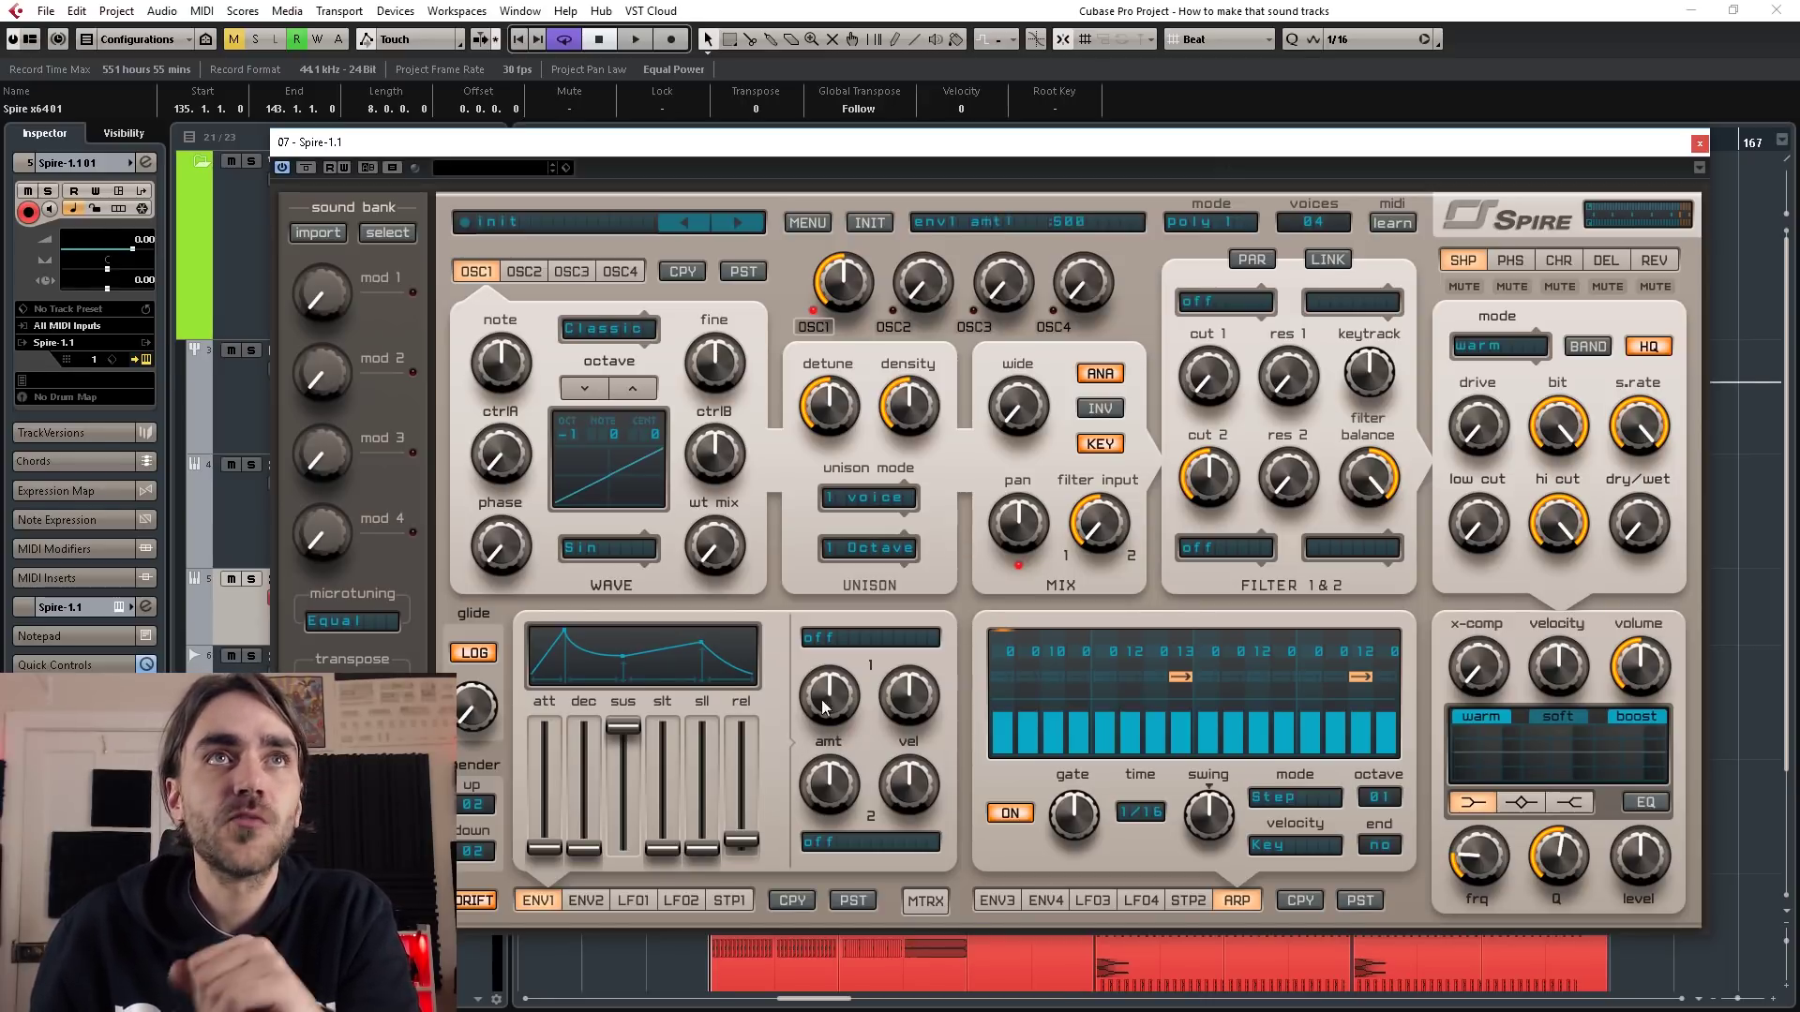
click(1218, 302)
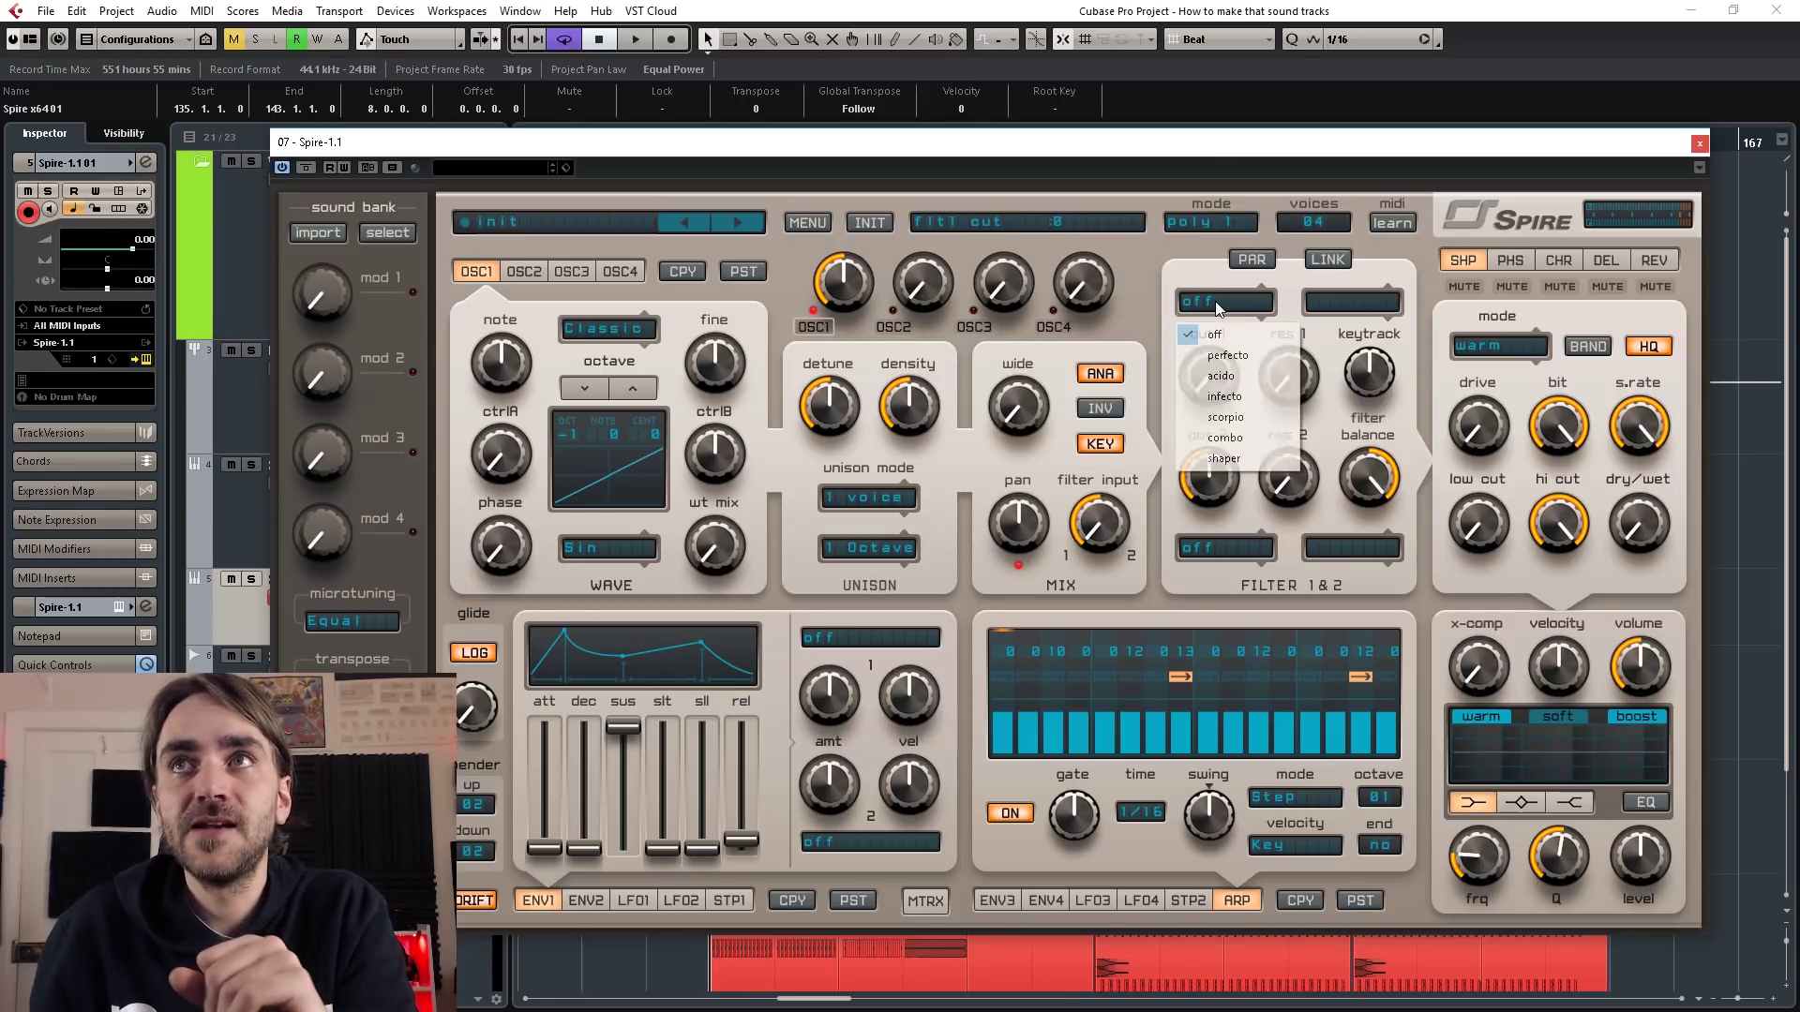
click(1222, 376)
drag(1199, 366, 1221, 326)
drag(1317, 386, 1319, 323)
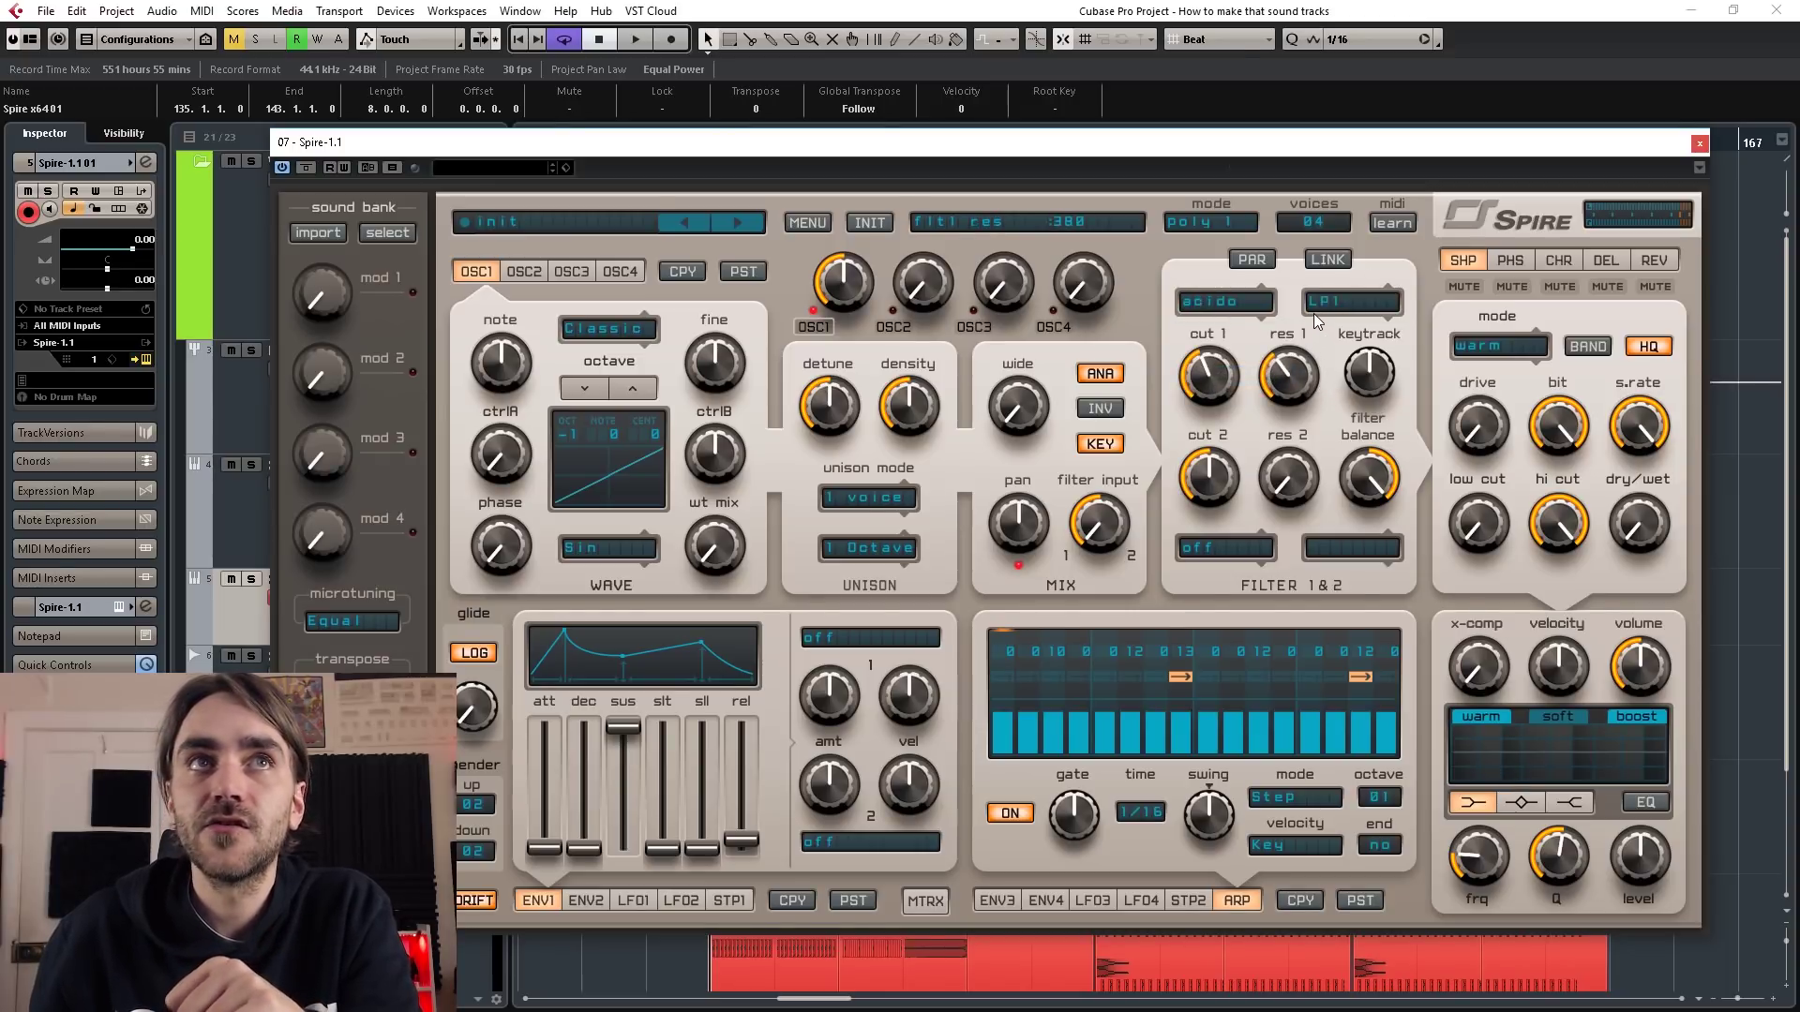
- Set filter 2 to perfecto in HP4 mode and lower its cutoff to about 405
click(1216, 551)
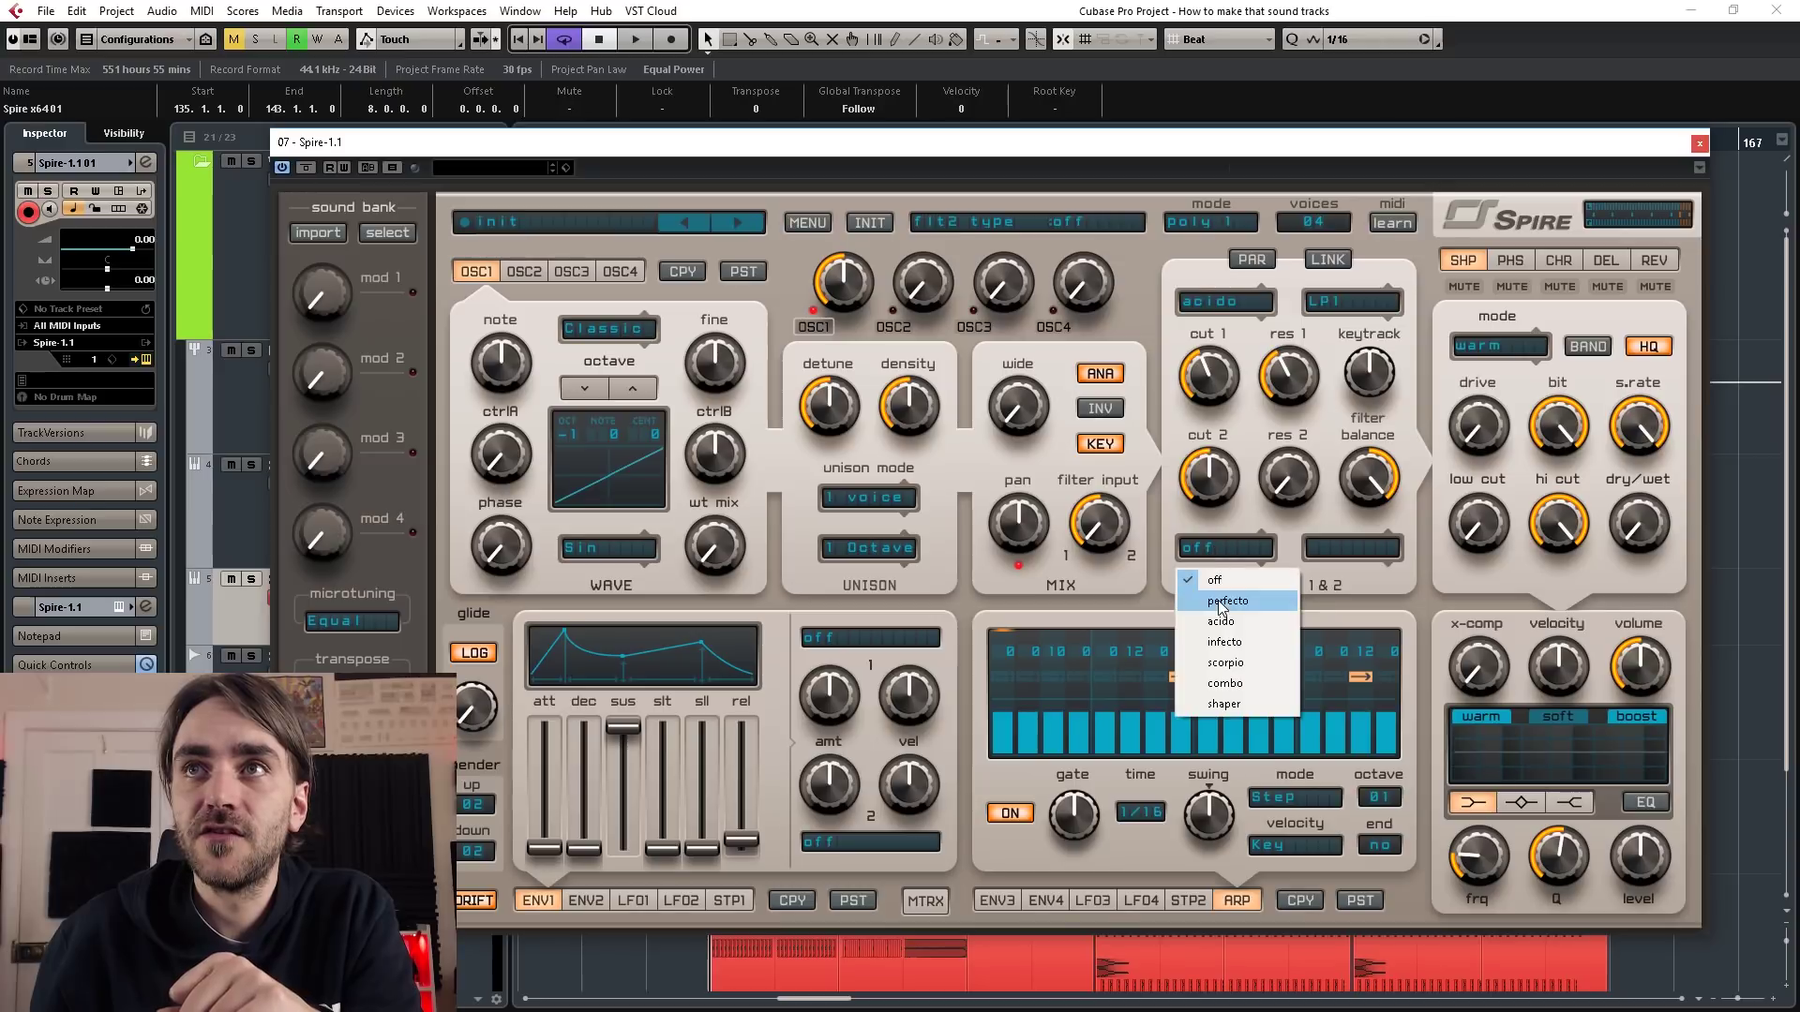
click(1222, 604)
click(1351, 547)
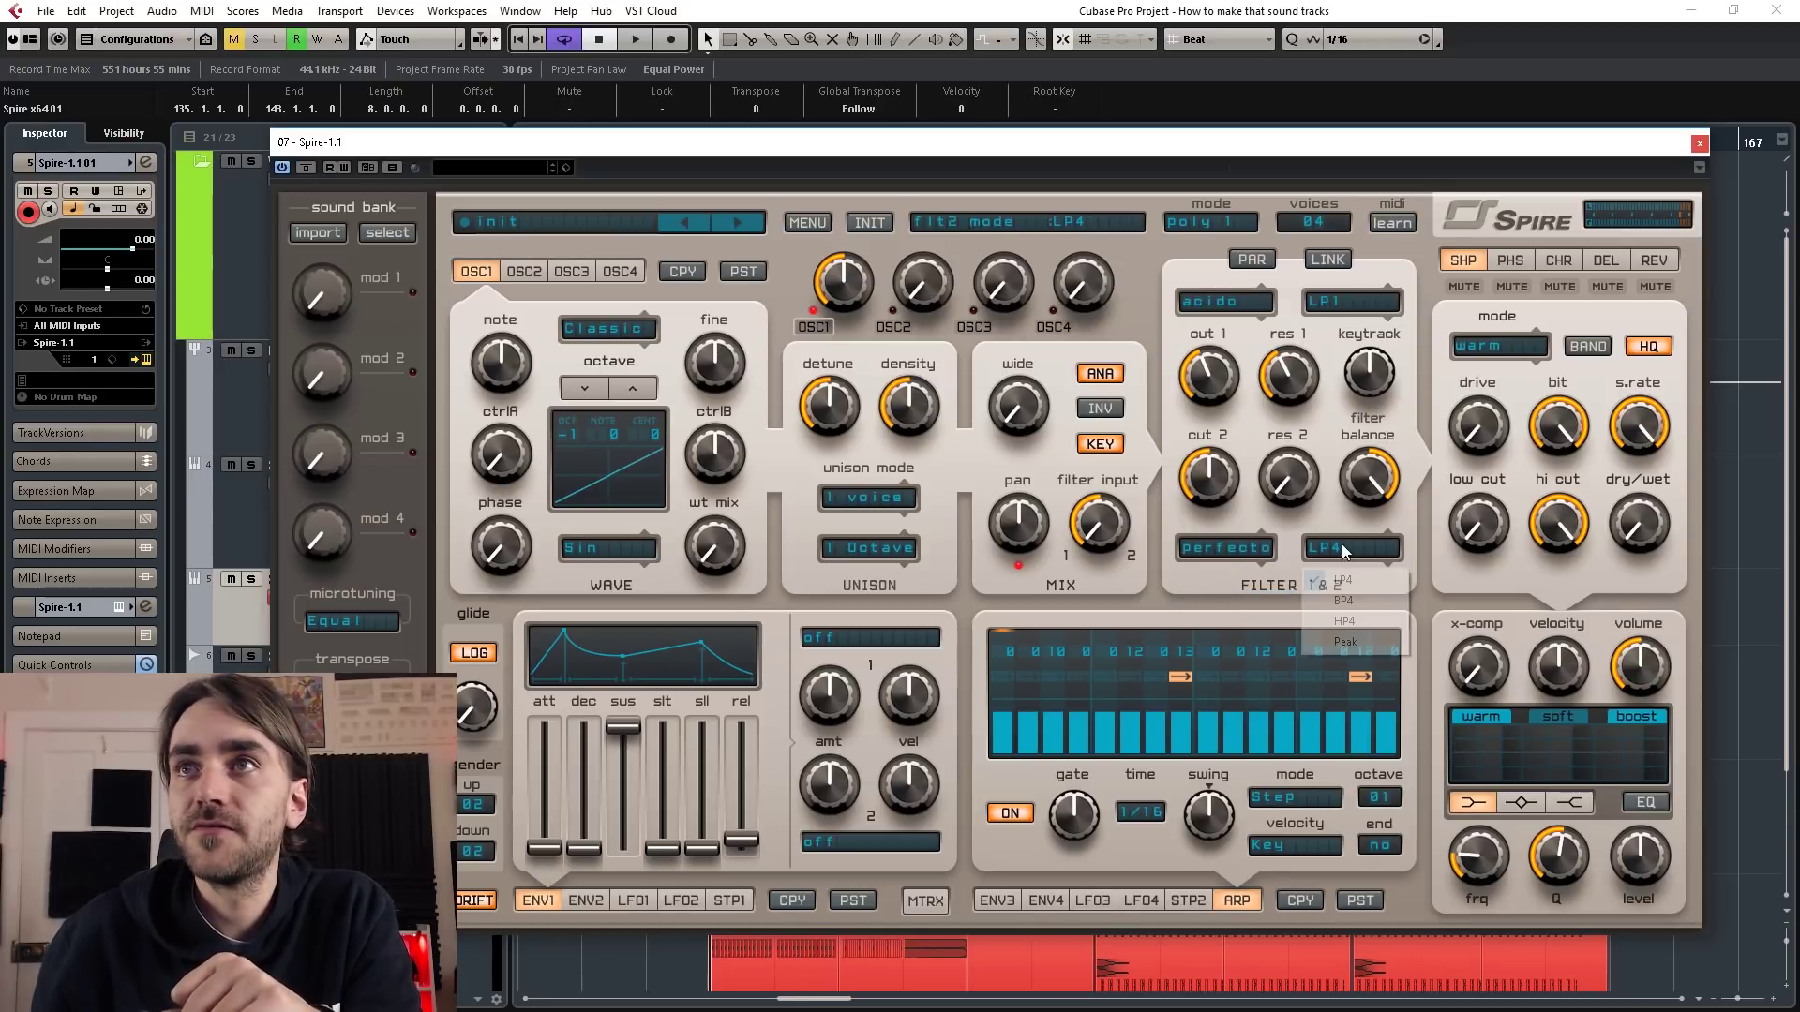
click(1350, 619)
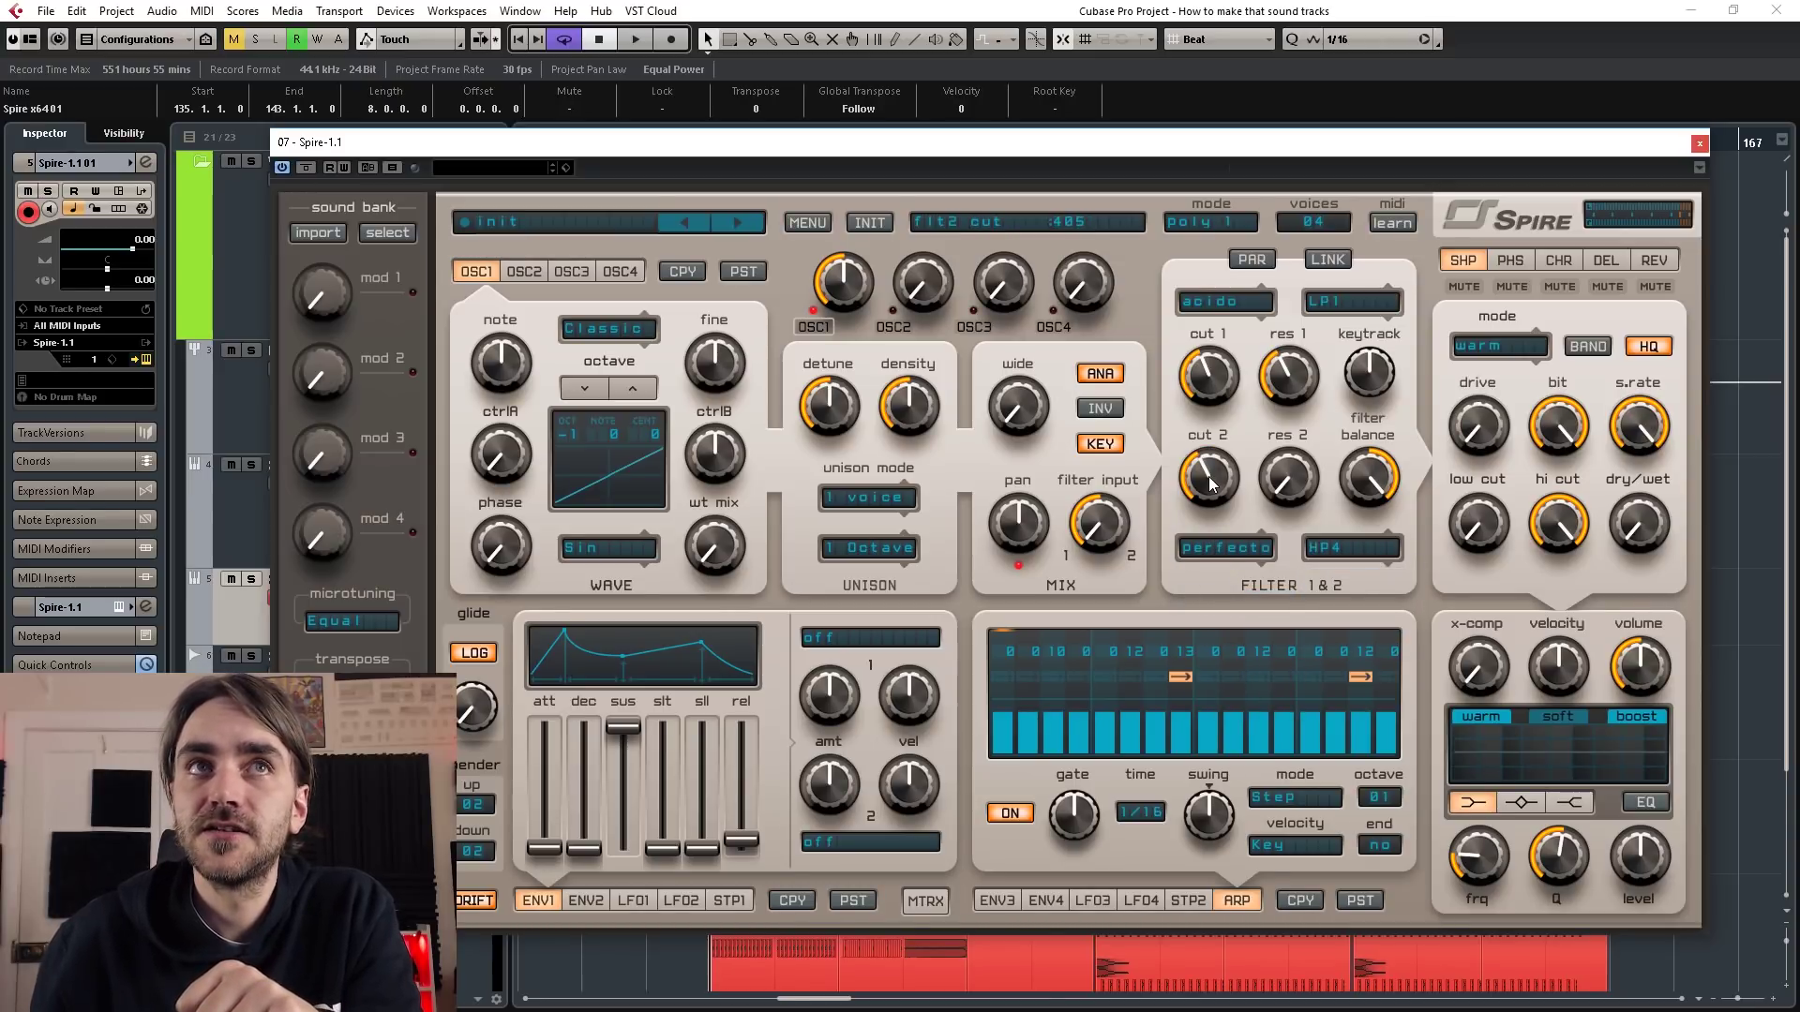
drag(1212, 484, 1206, 484)
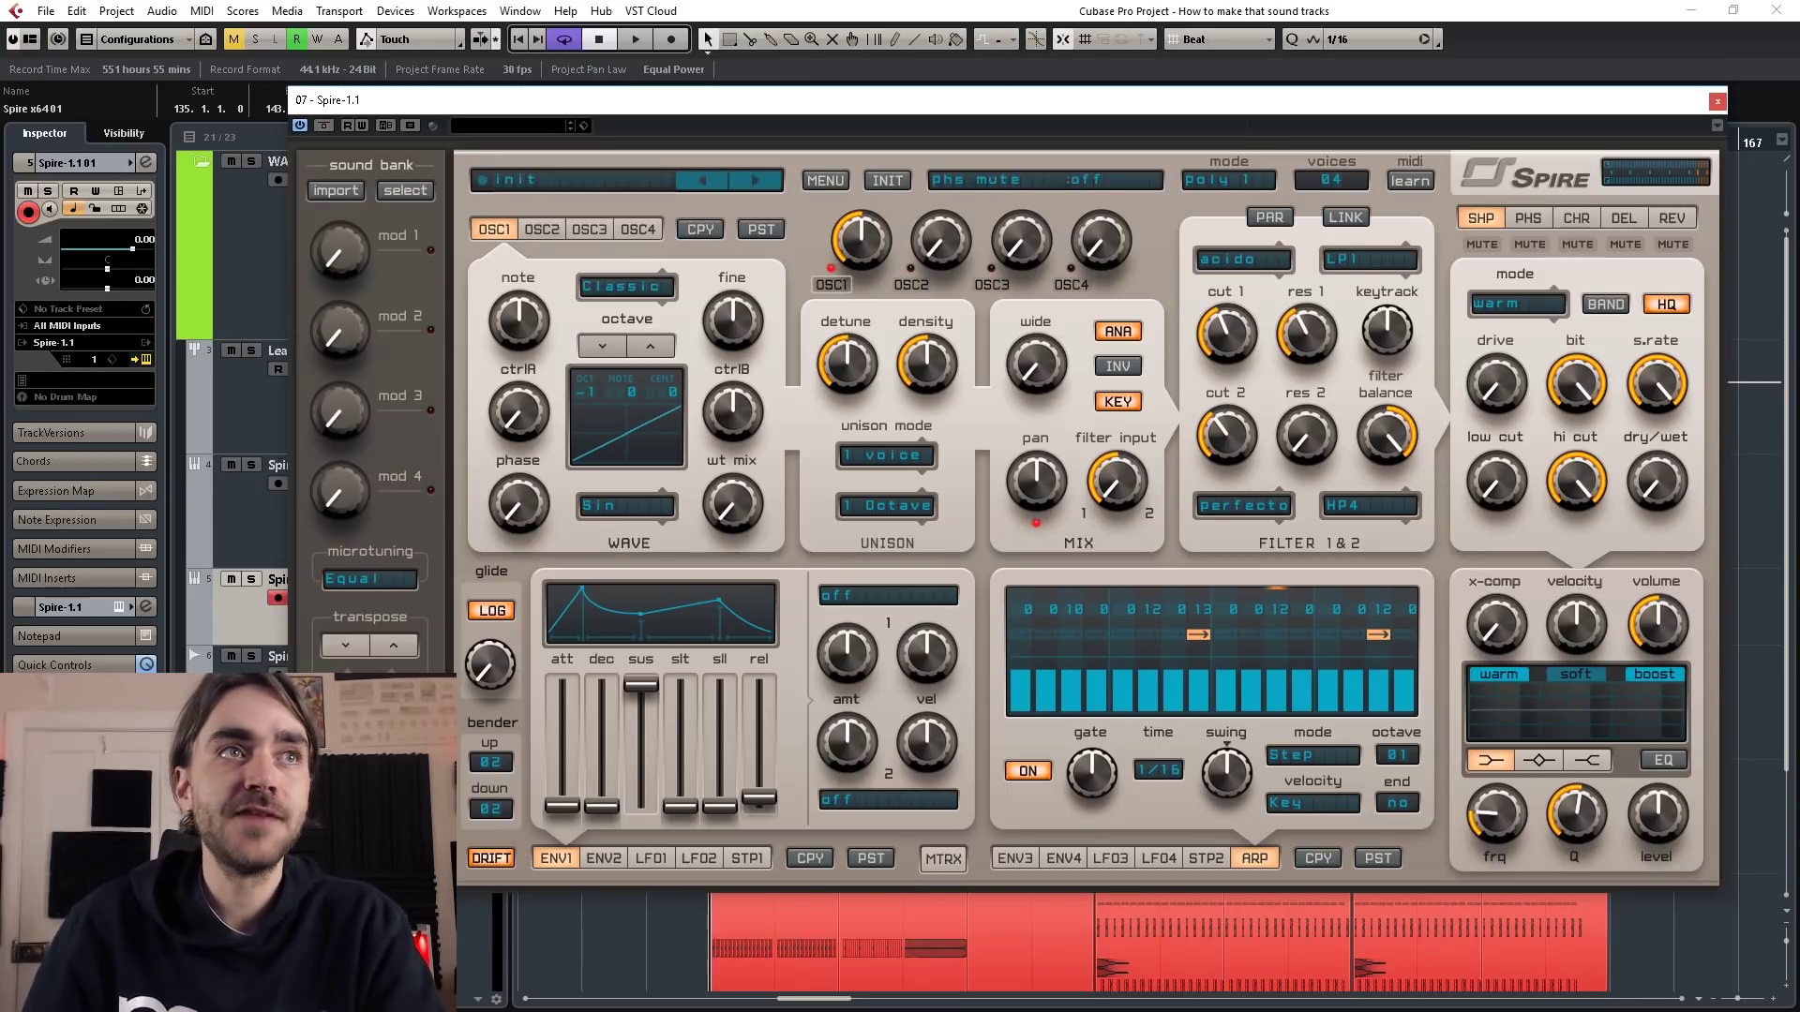
- Raise envelope 1's decay to a little under halfway and lower its sustain to about a quarter of full level
drag(616, 814, 611, 750)
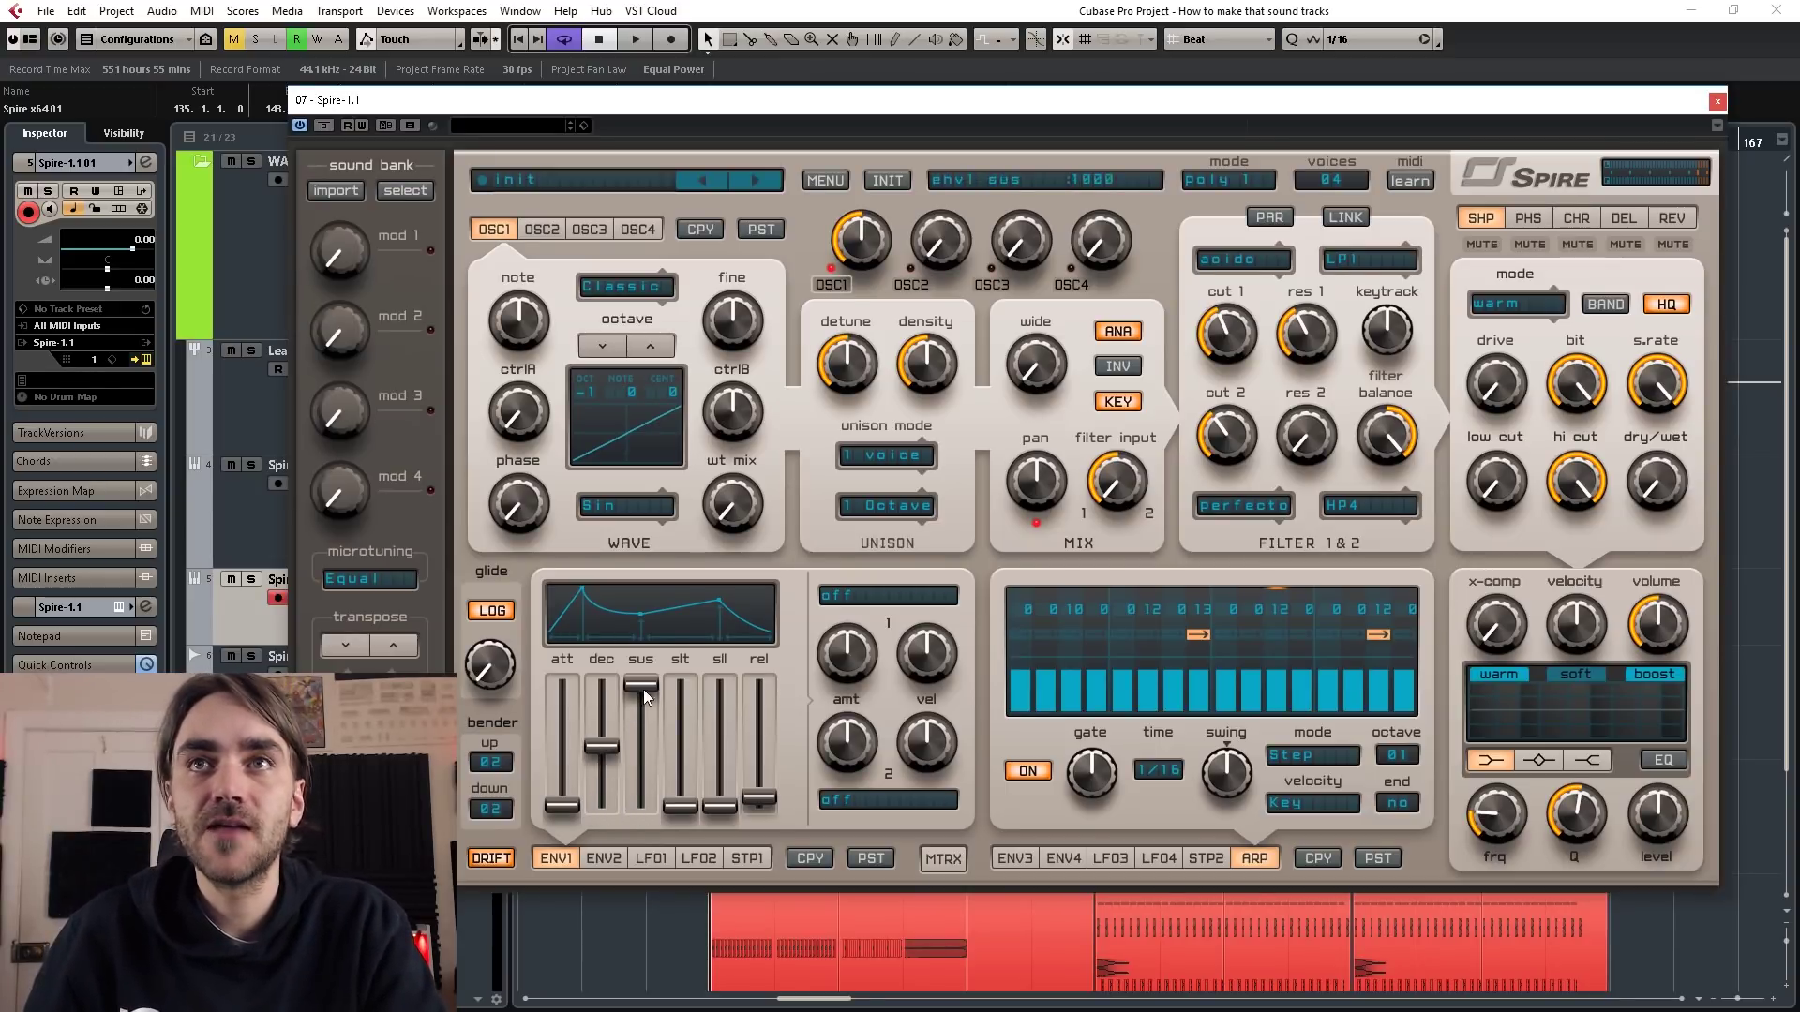
drag(643, 687, 645, 785)
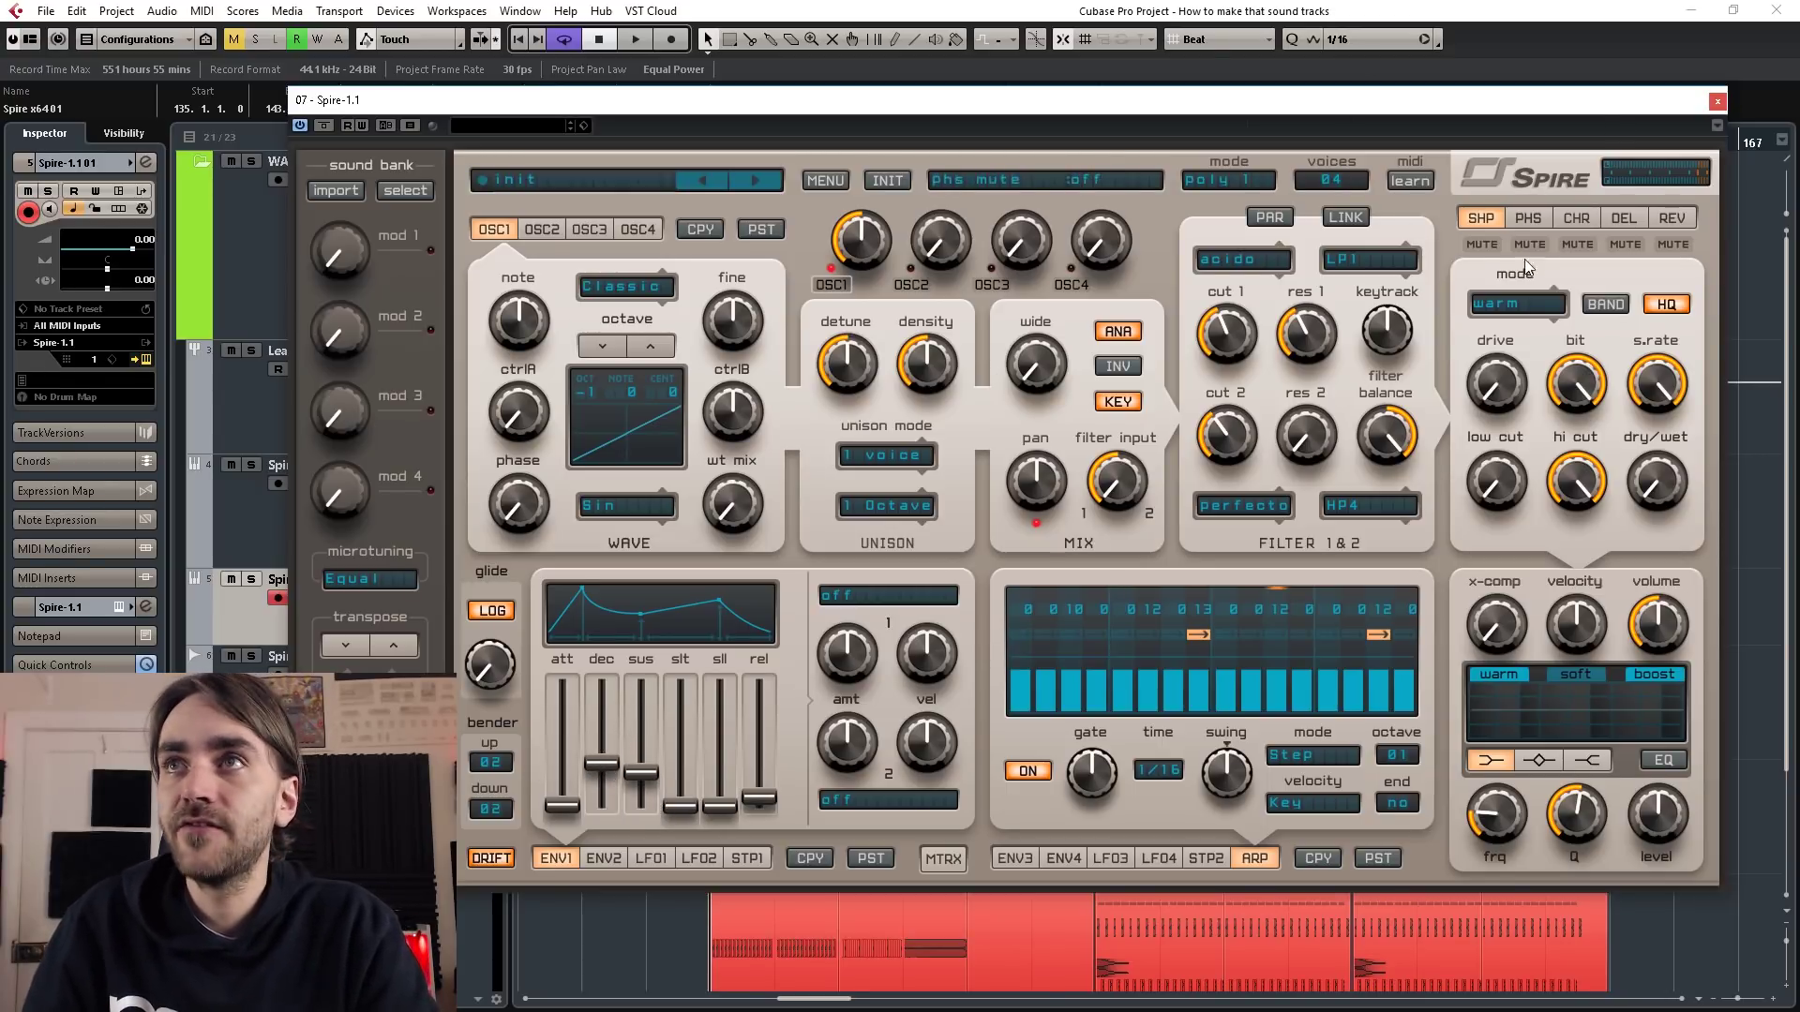
- Set the shaper effect to tube3 mode and raise its drive and dry/wet amounts
click(1519, 304)
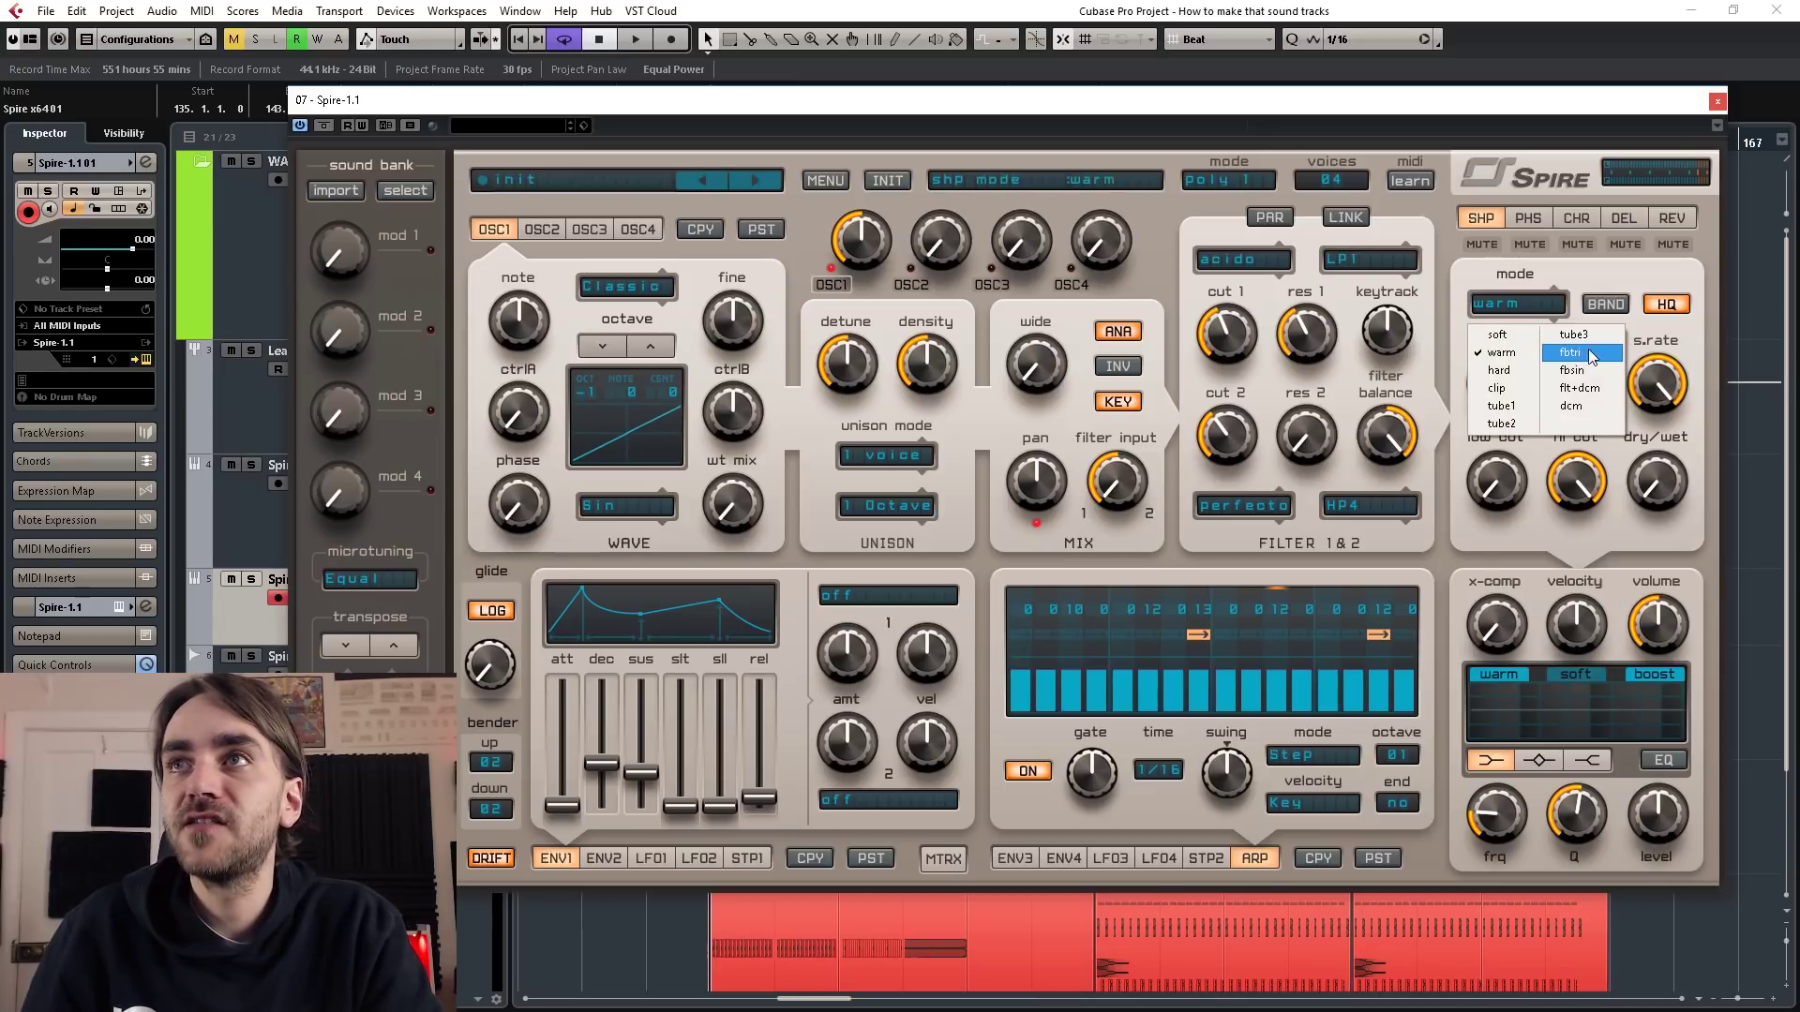
click(1586, 345)
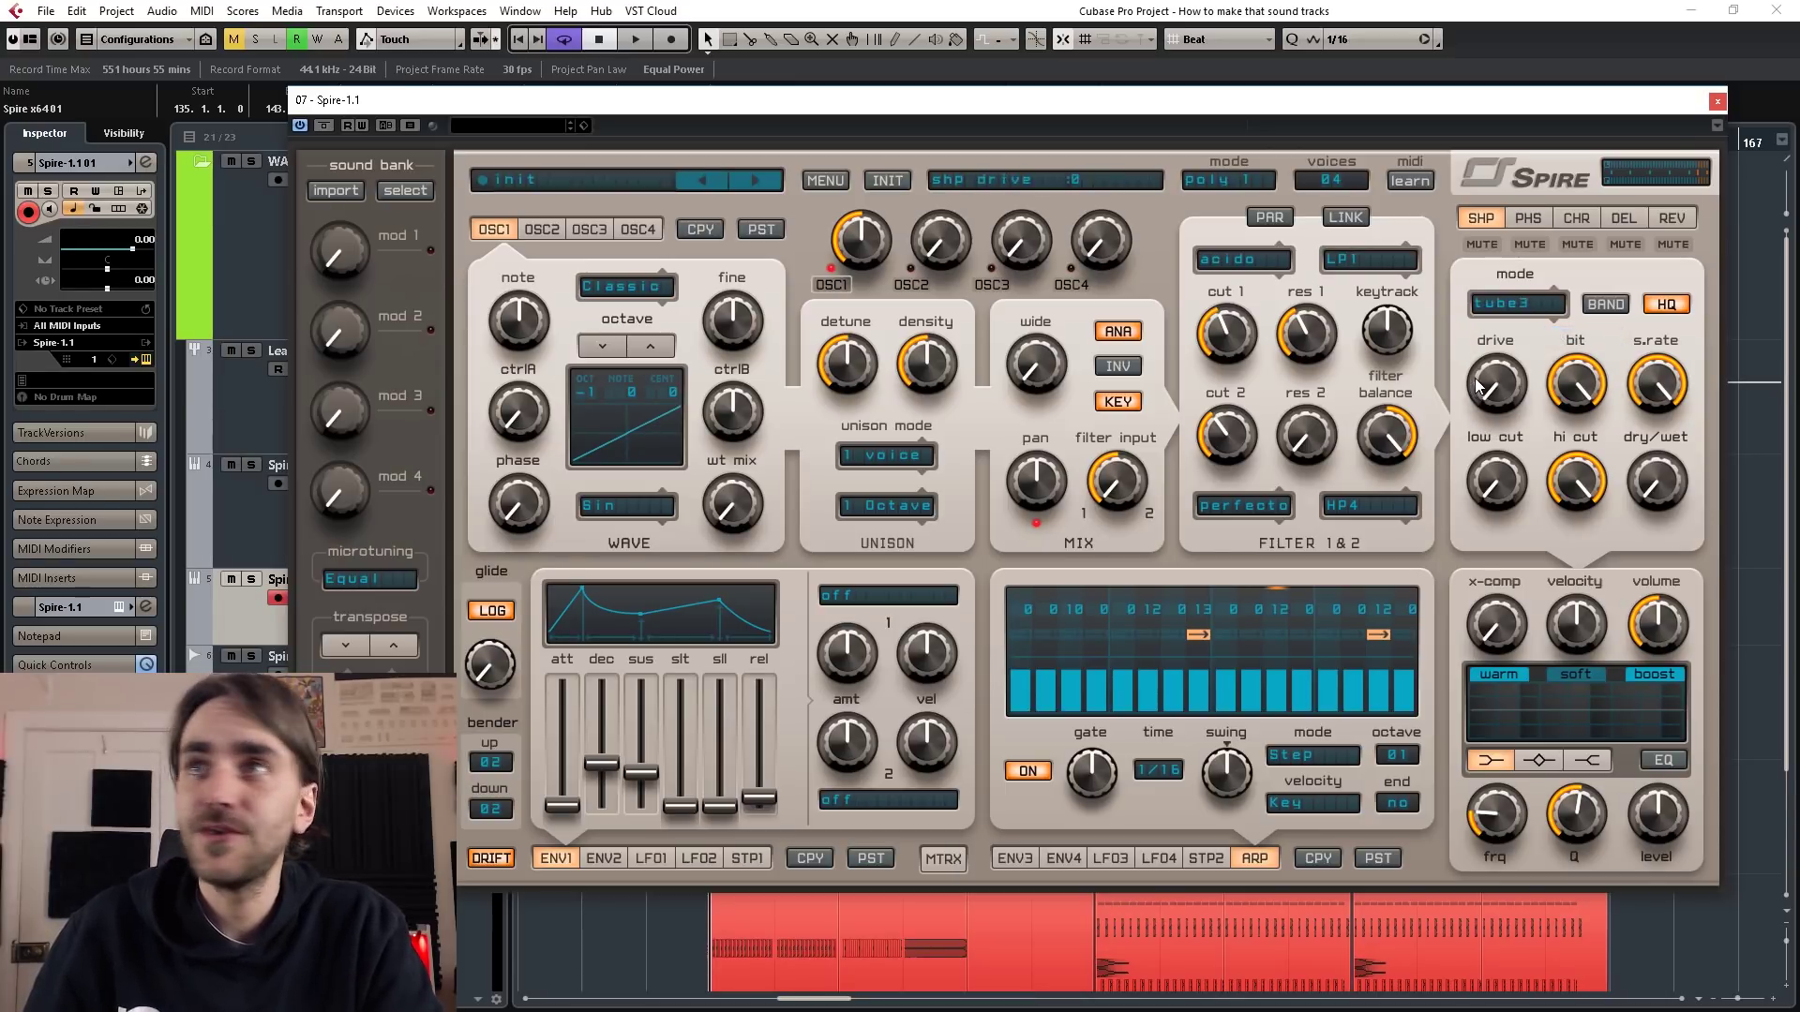
drag(1478, 385, 1492, 310)
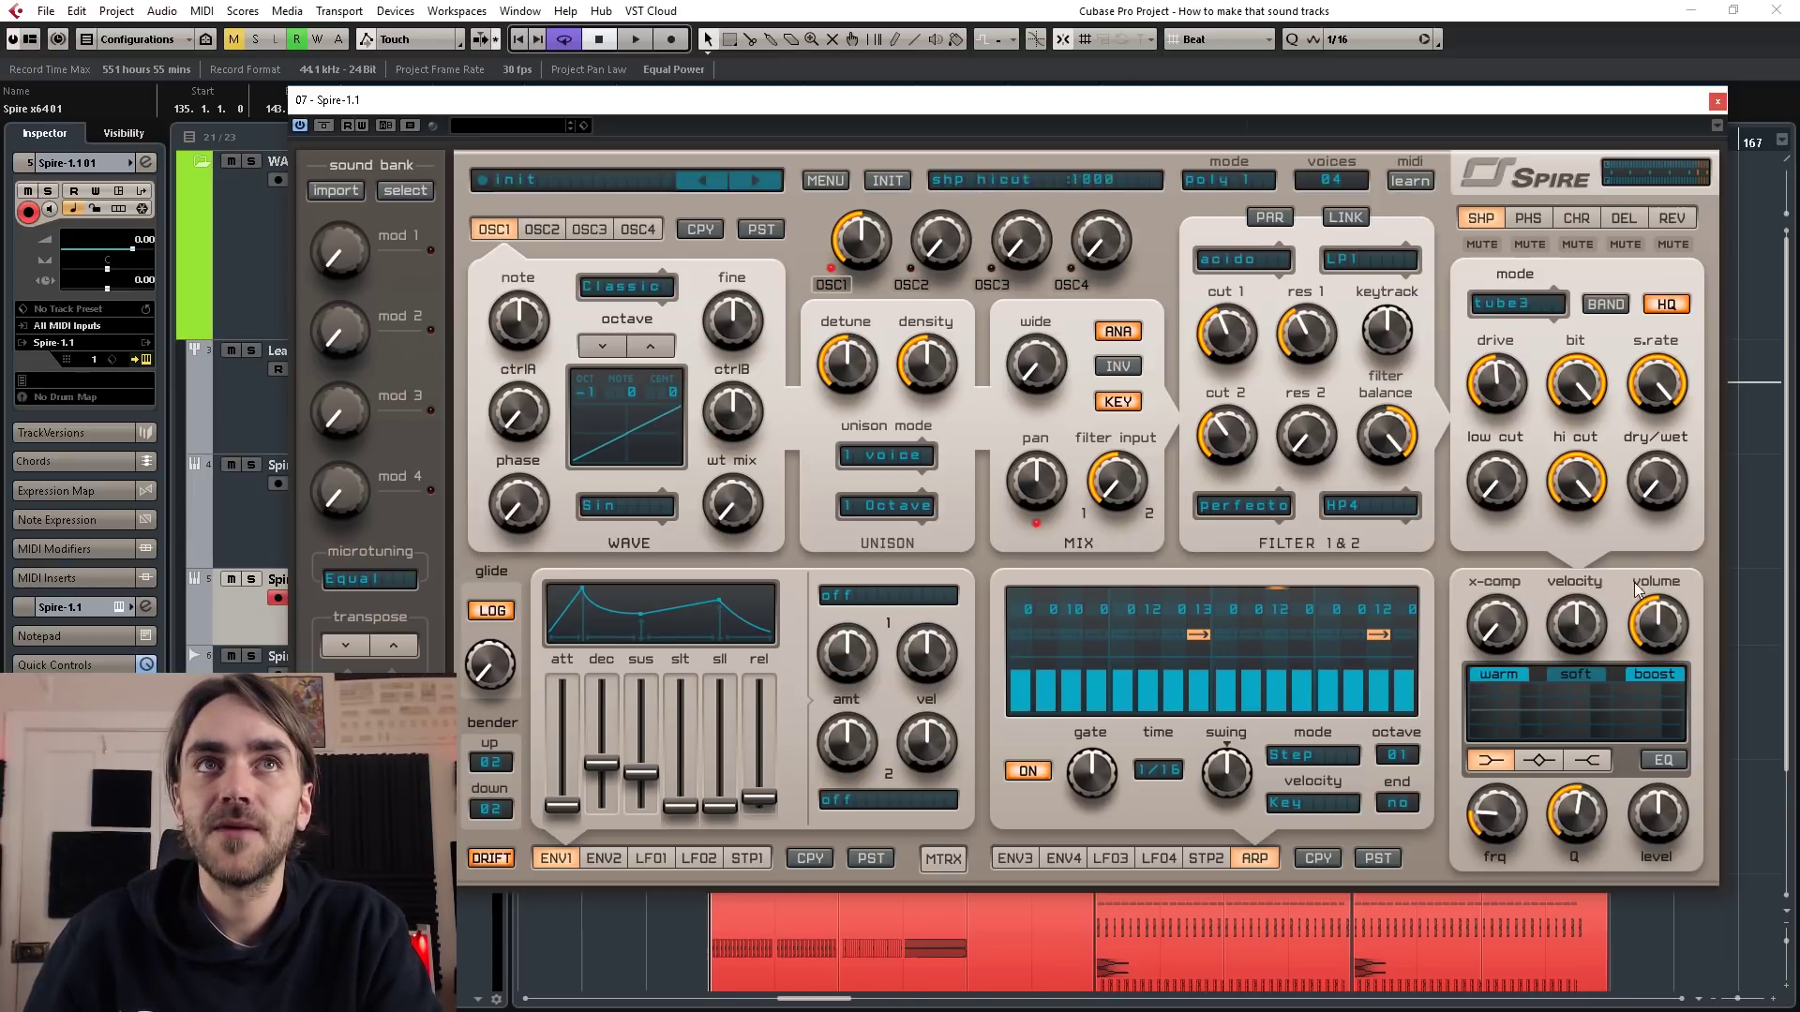
drag(1658, 483, 1681, 392)
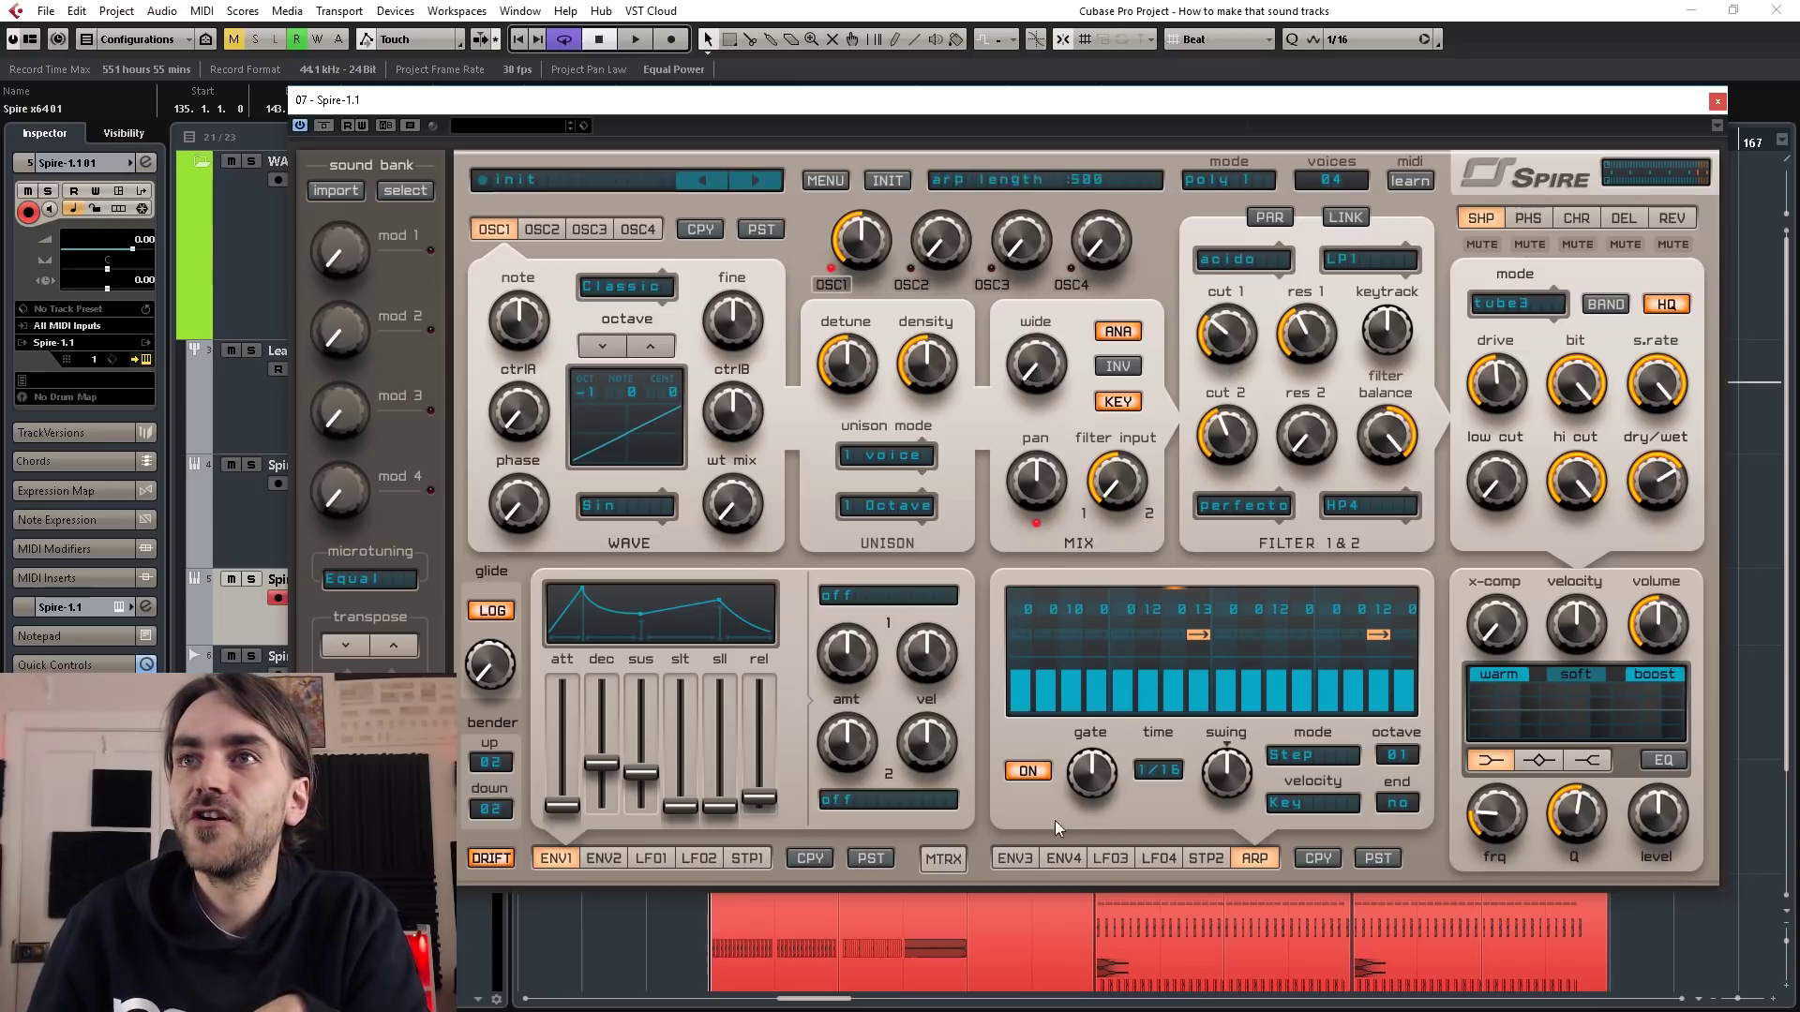
- Reduce envelope 3's modulation of Cutoff 1 to a slight positive amount and raise filter 1's cutoff
click(1014, 857)
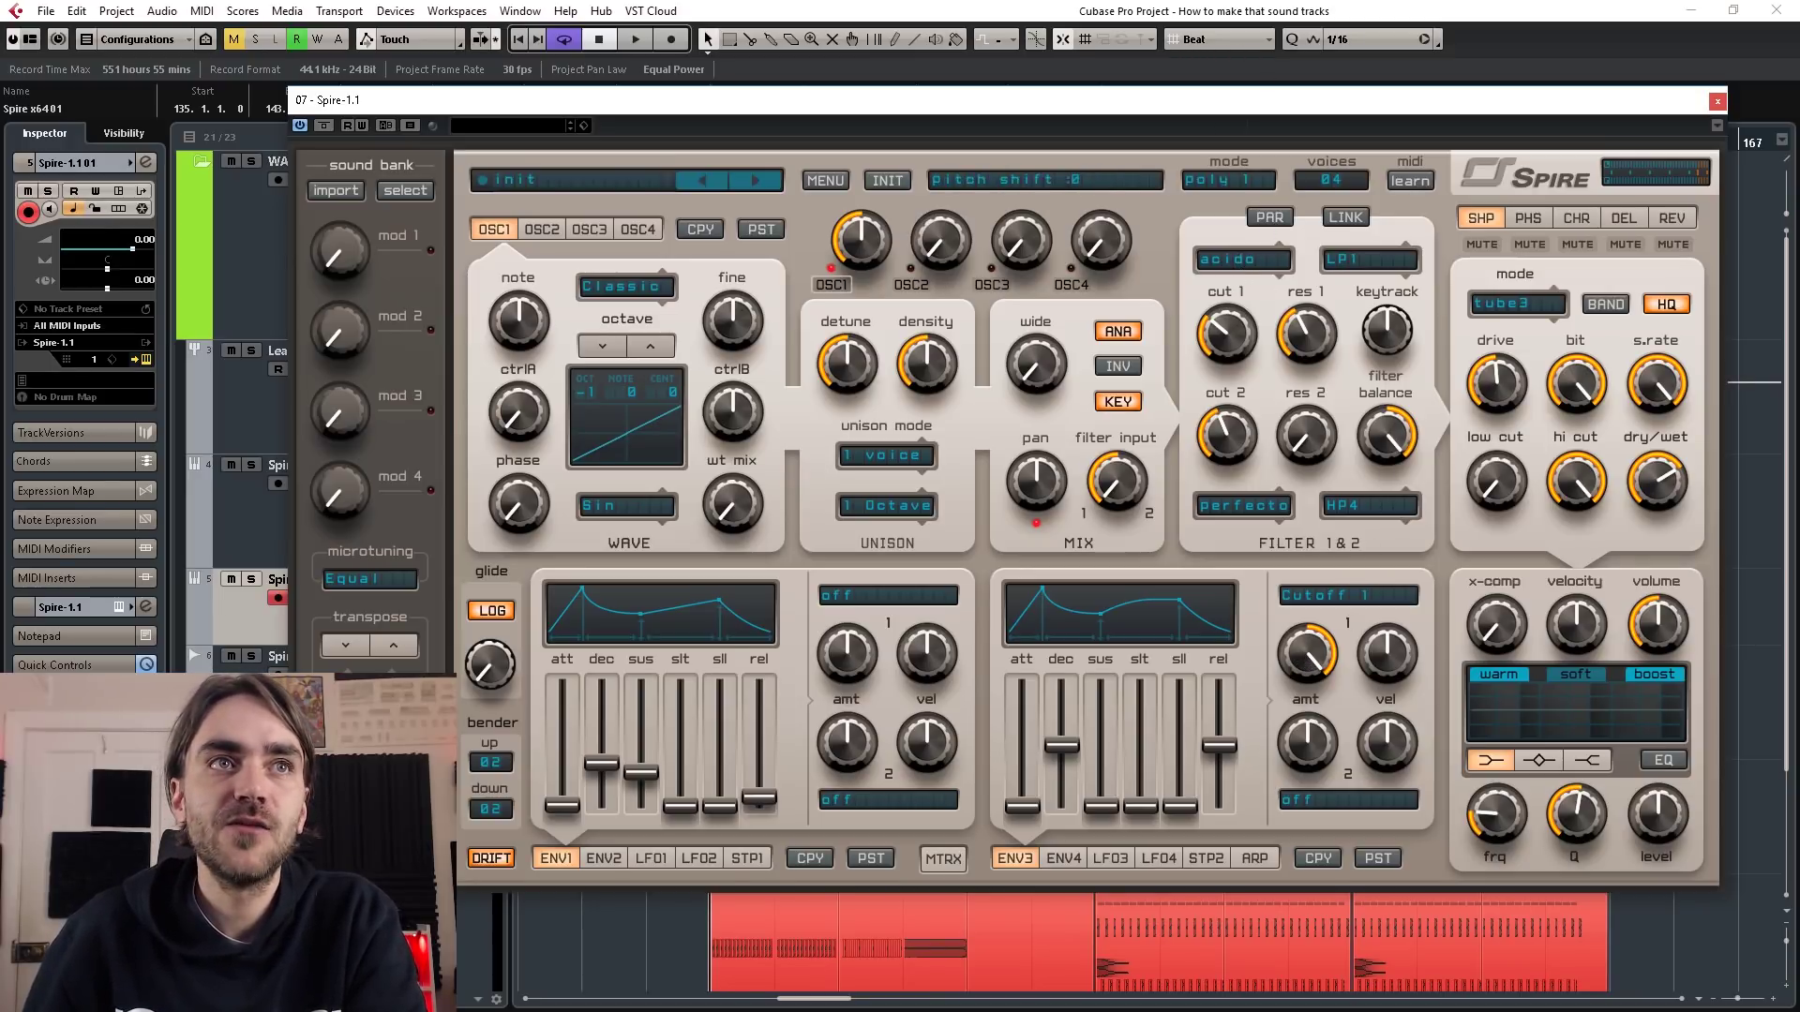
drag(1282, 656, 1269, 727)
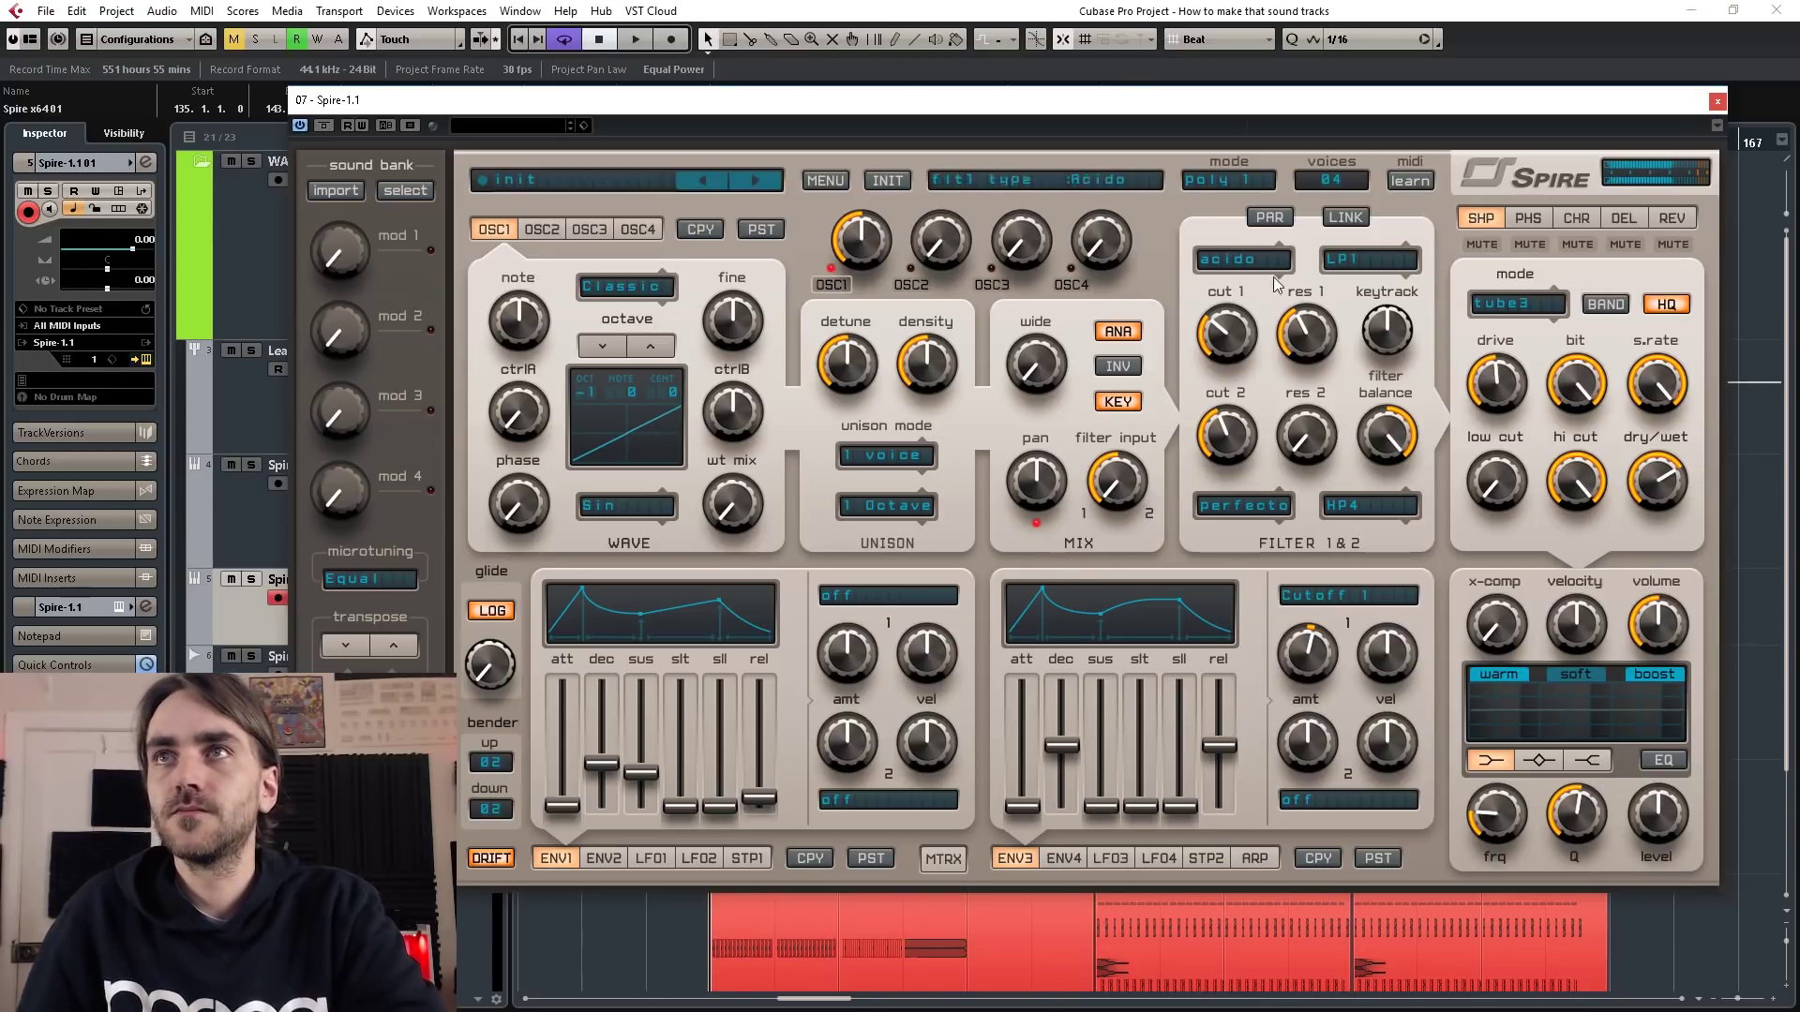
drag(1235, 345, 1231, 314)
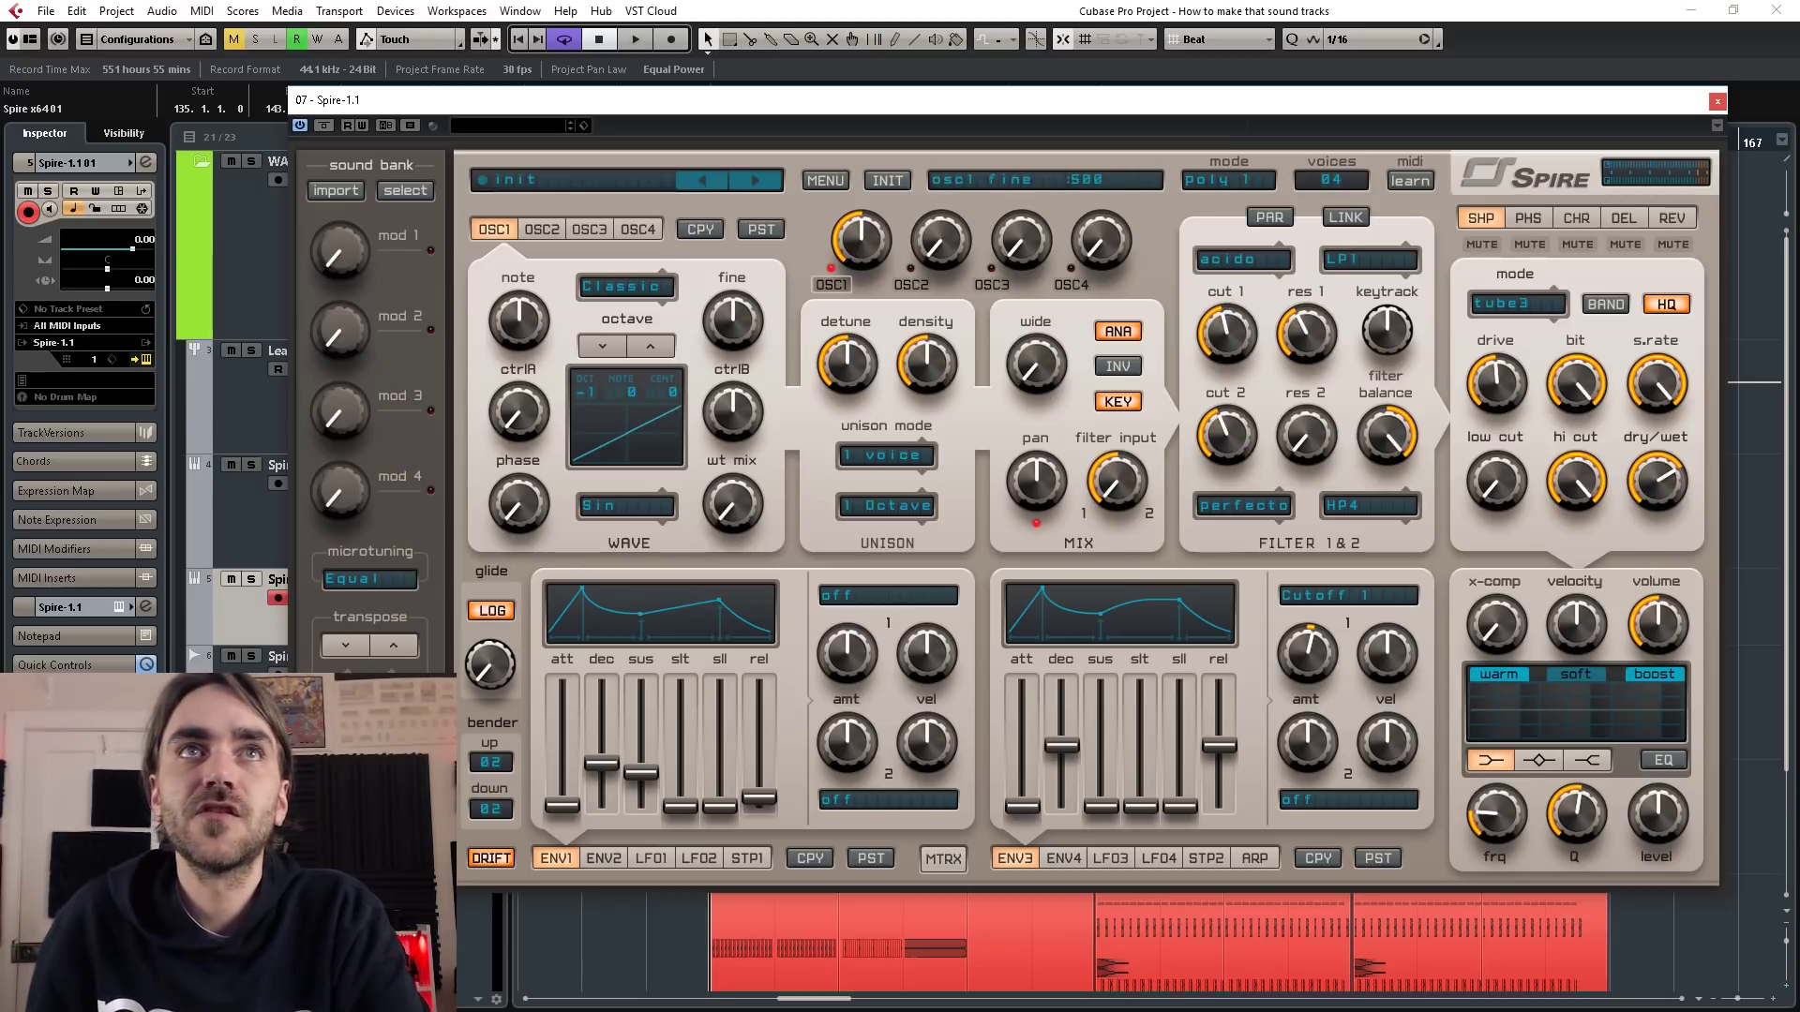
- Raise the chorus dry/wet amount slightly and bring up the reverb settings
click(1576, 218)
drag(1657, 472, 1660, 466)
click(1672, 218)
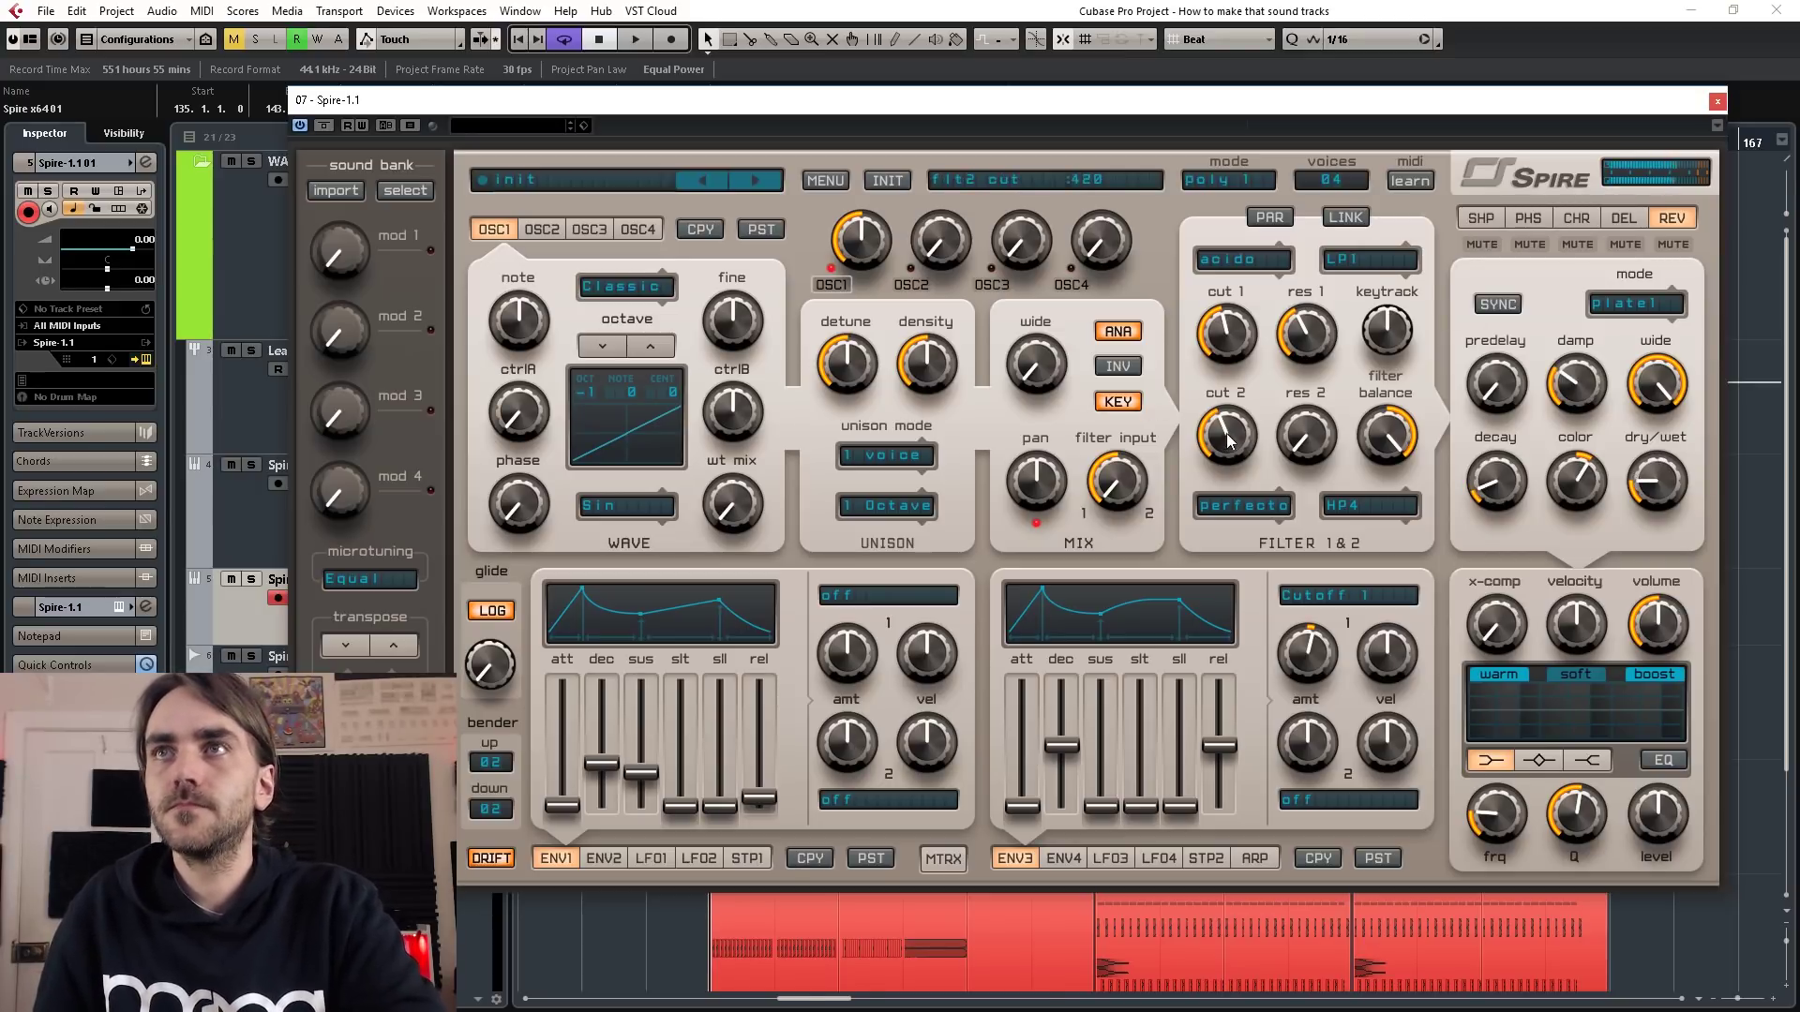
click(1236, 340)
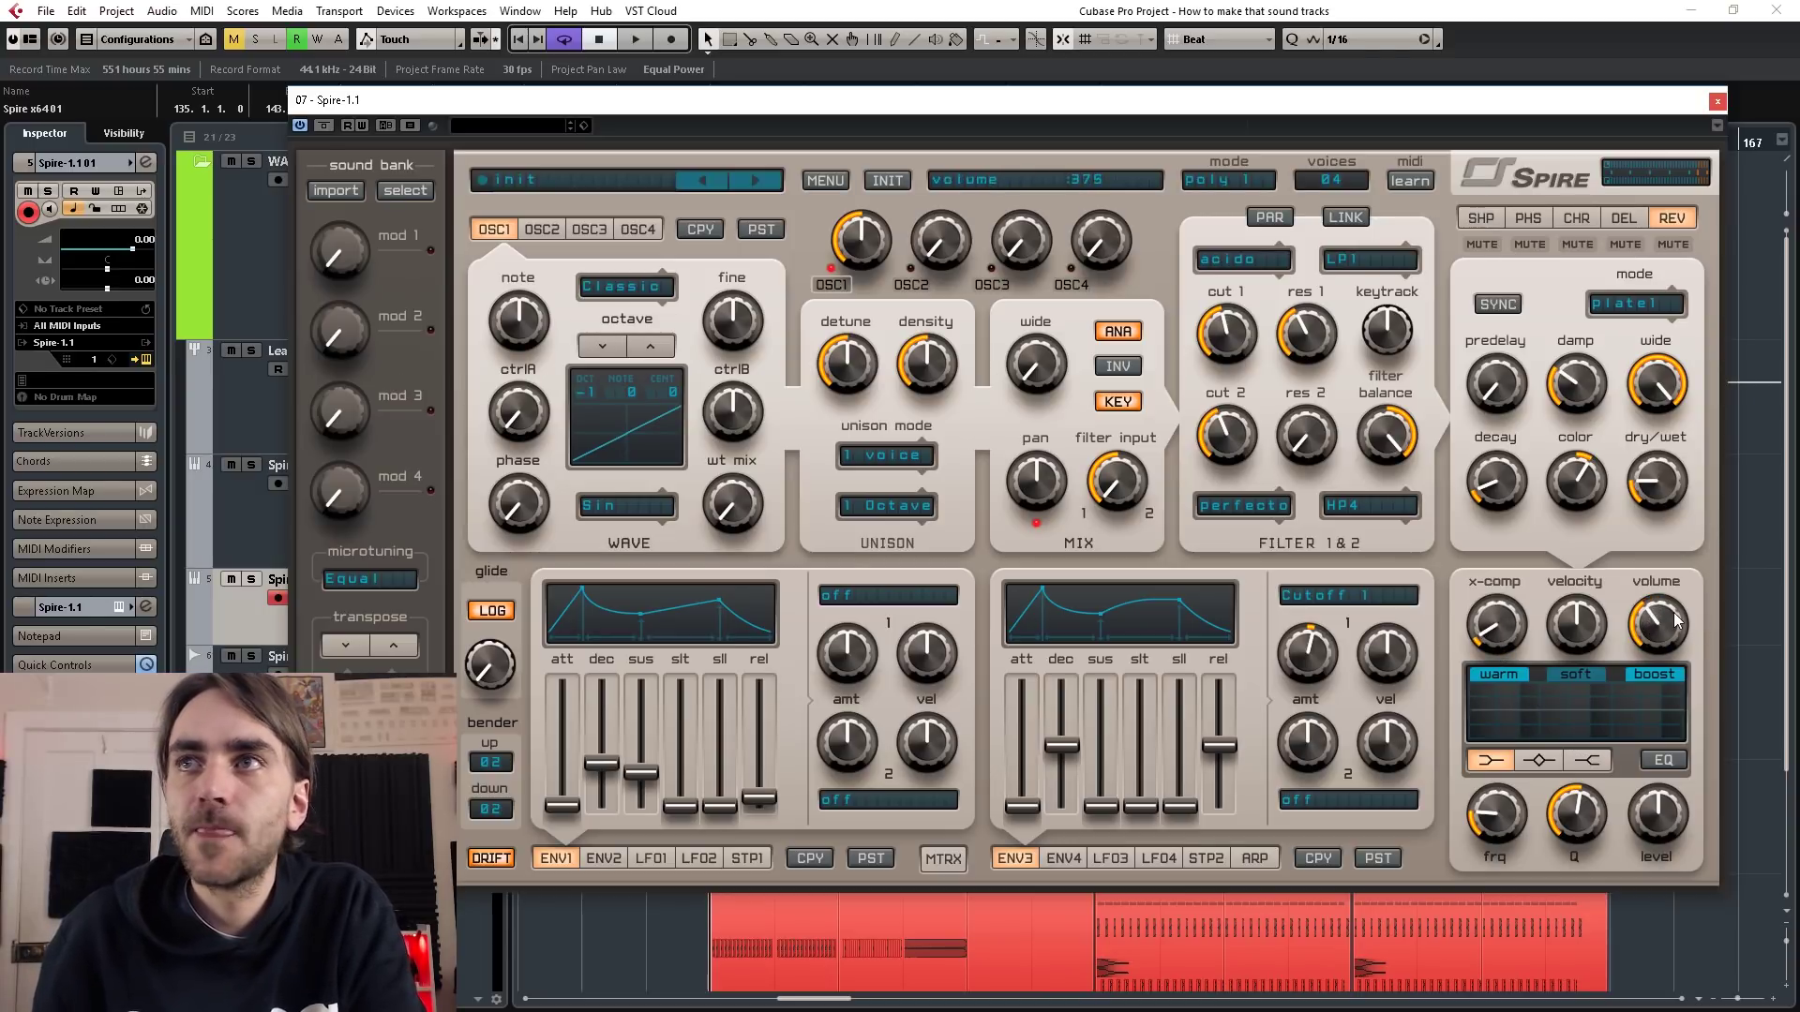
- Lower the synth's output volume and enable the EQ with its low band level at 0 and a reduced Q
scroll(1671, 621, down, 4)
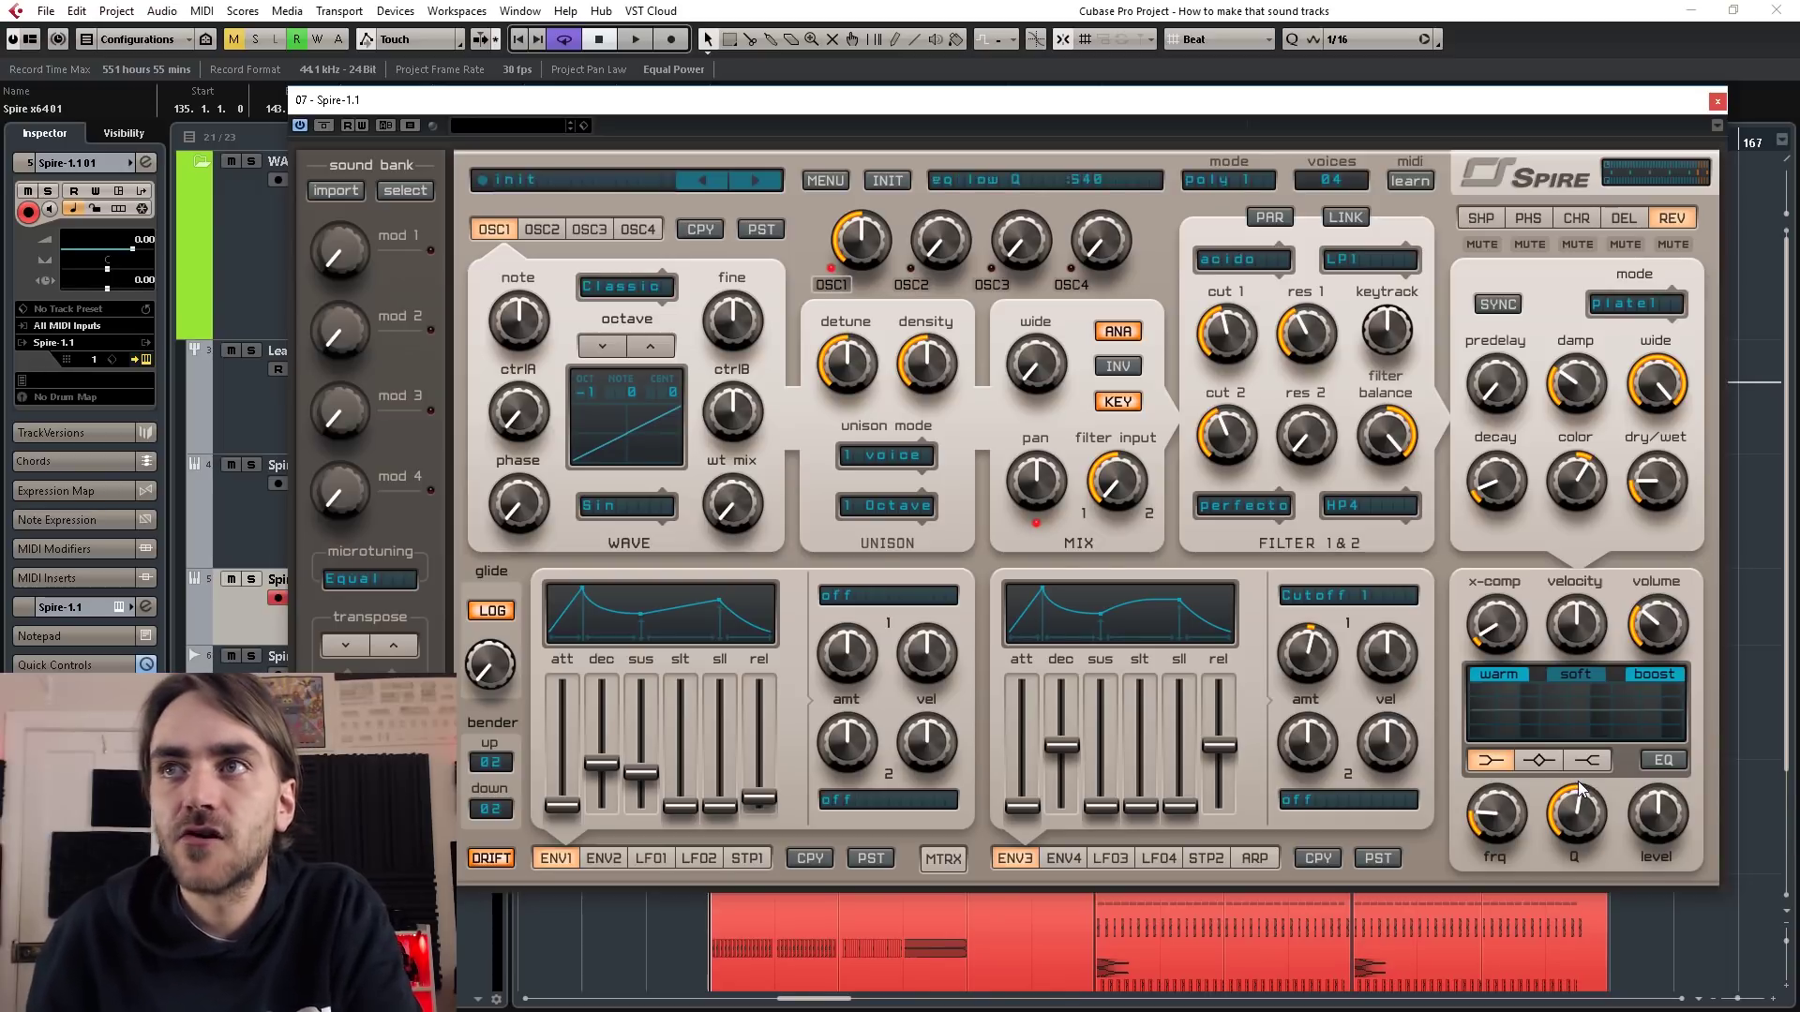
click(1662, 764)
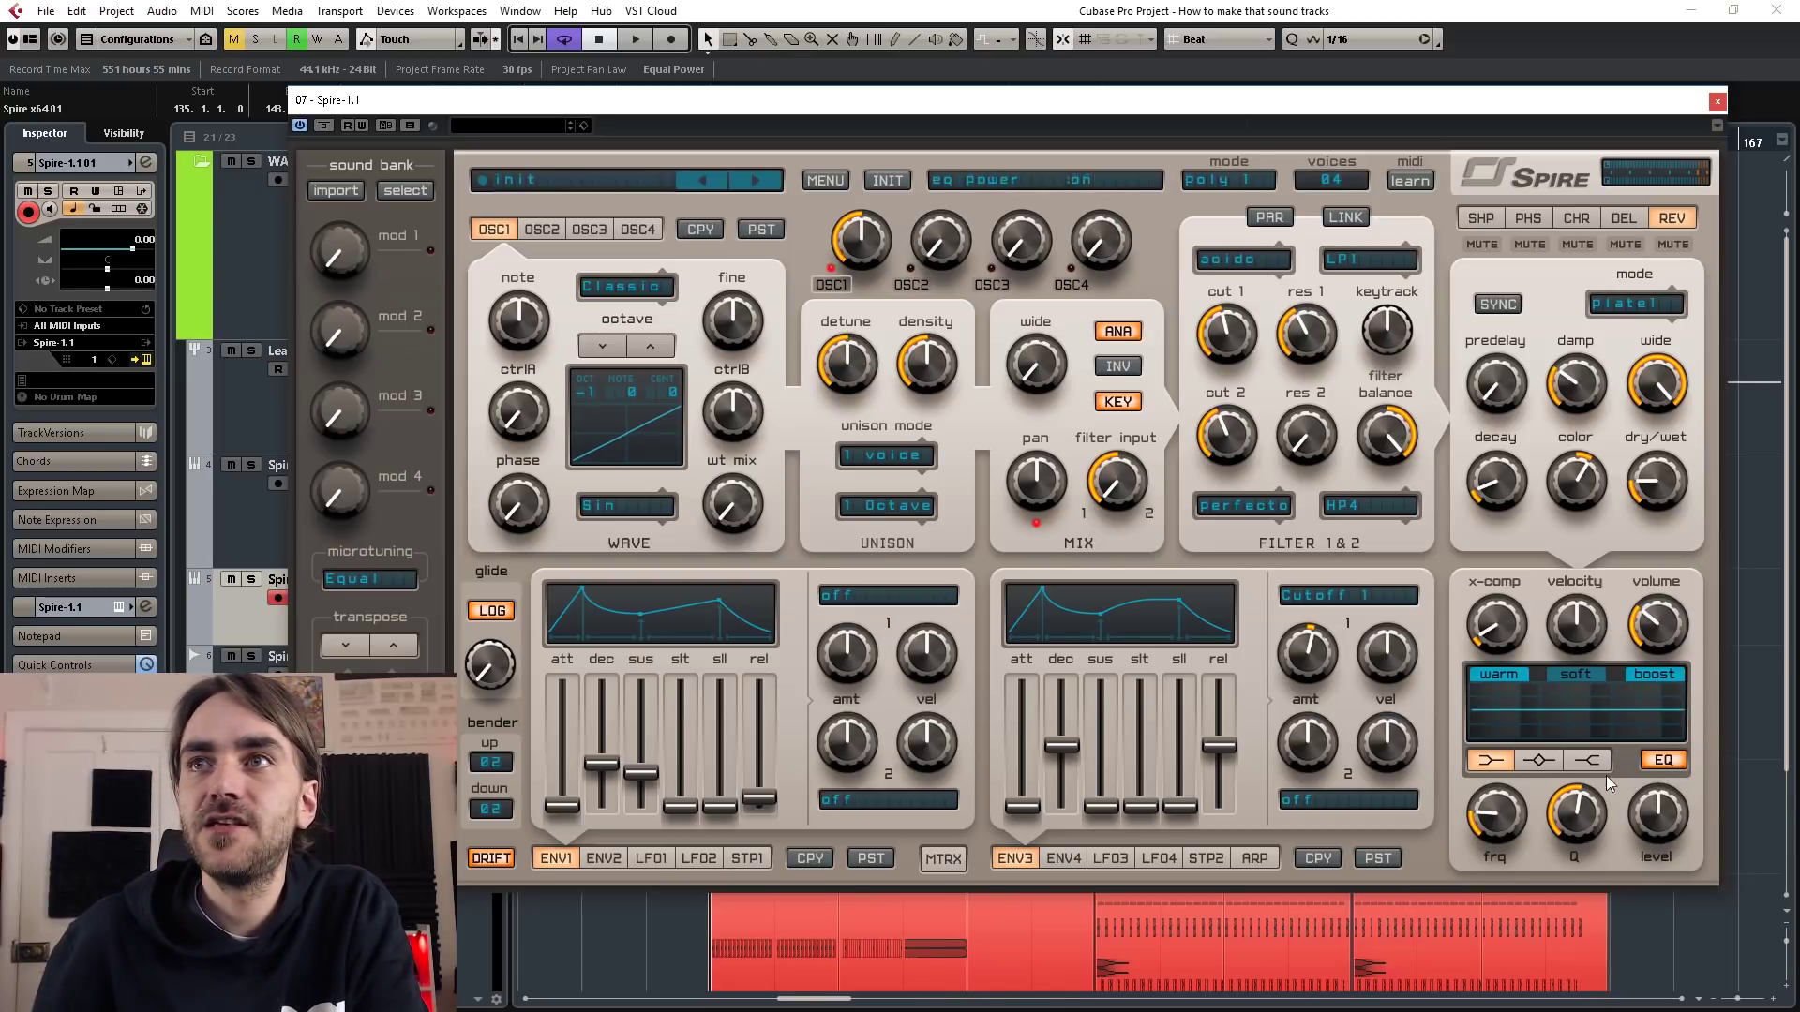
drag(1658, 817, 1626, 966)
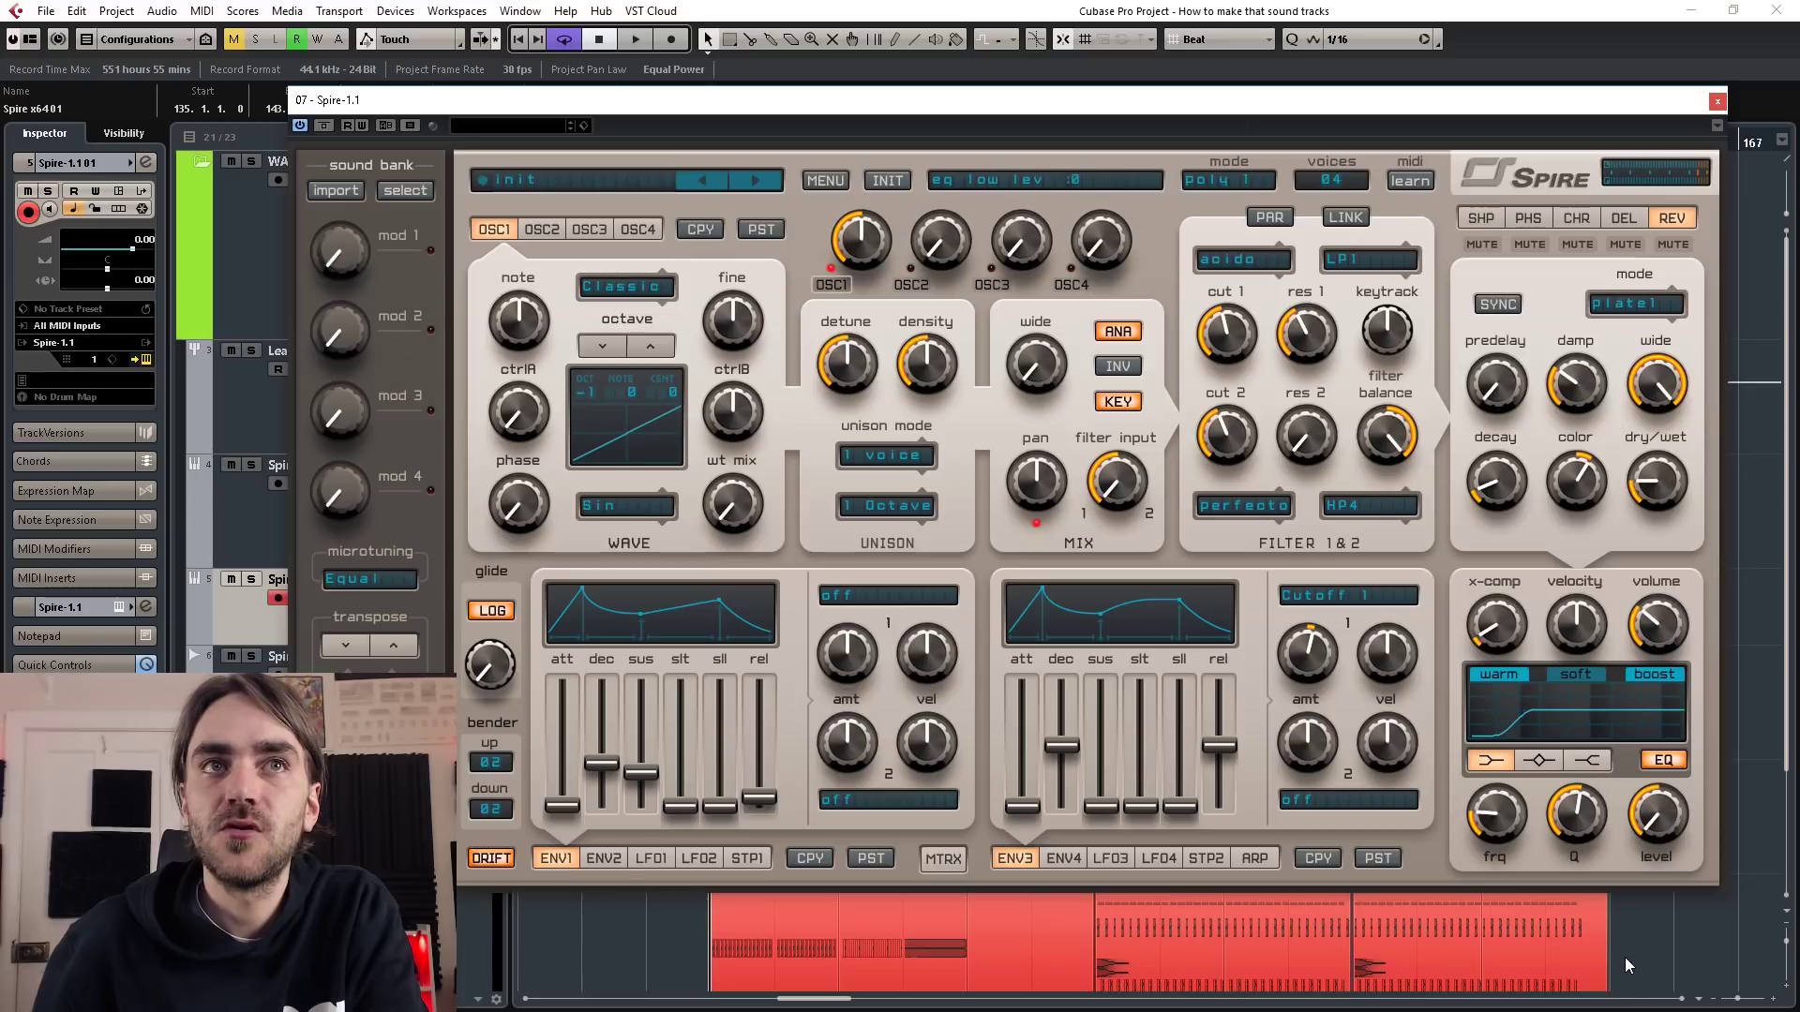
drag(1576, 812, 1574, 841)
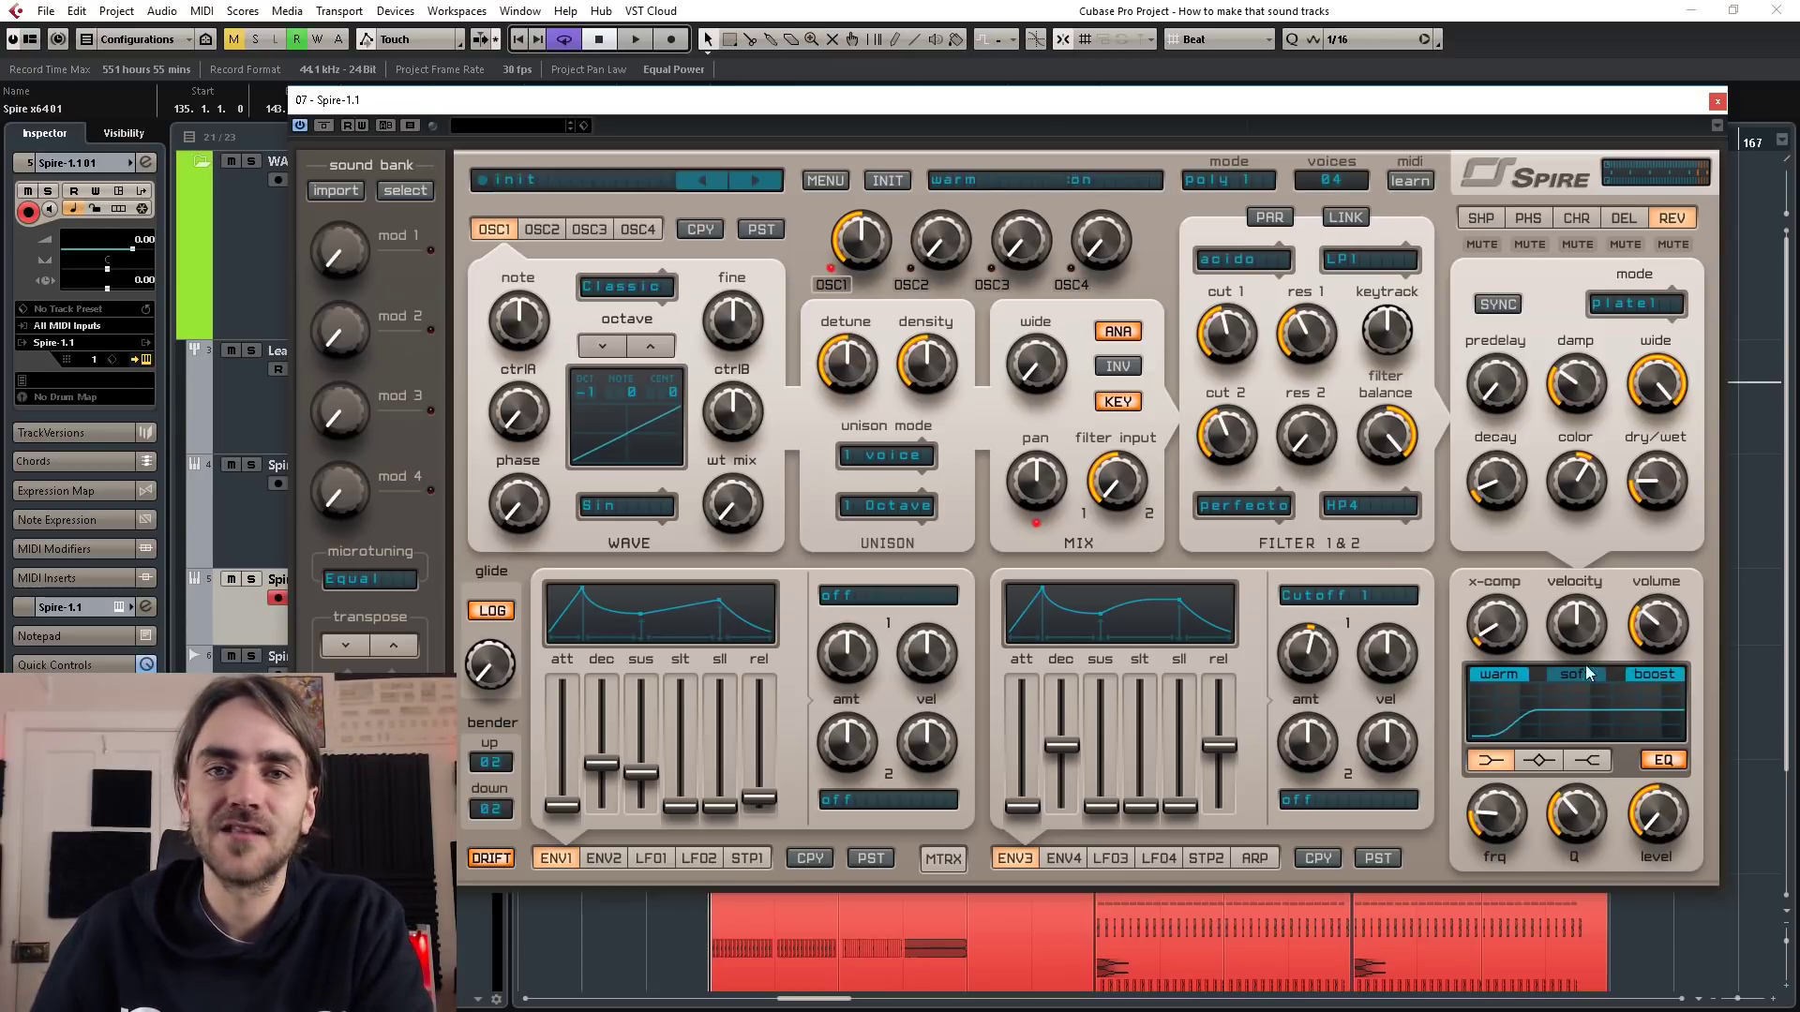
- Close the synth window and play back the arrangement to hear the new lead part
click(1715, 101)
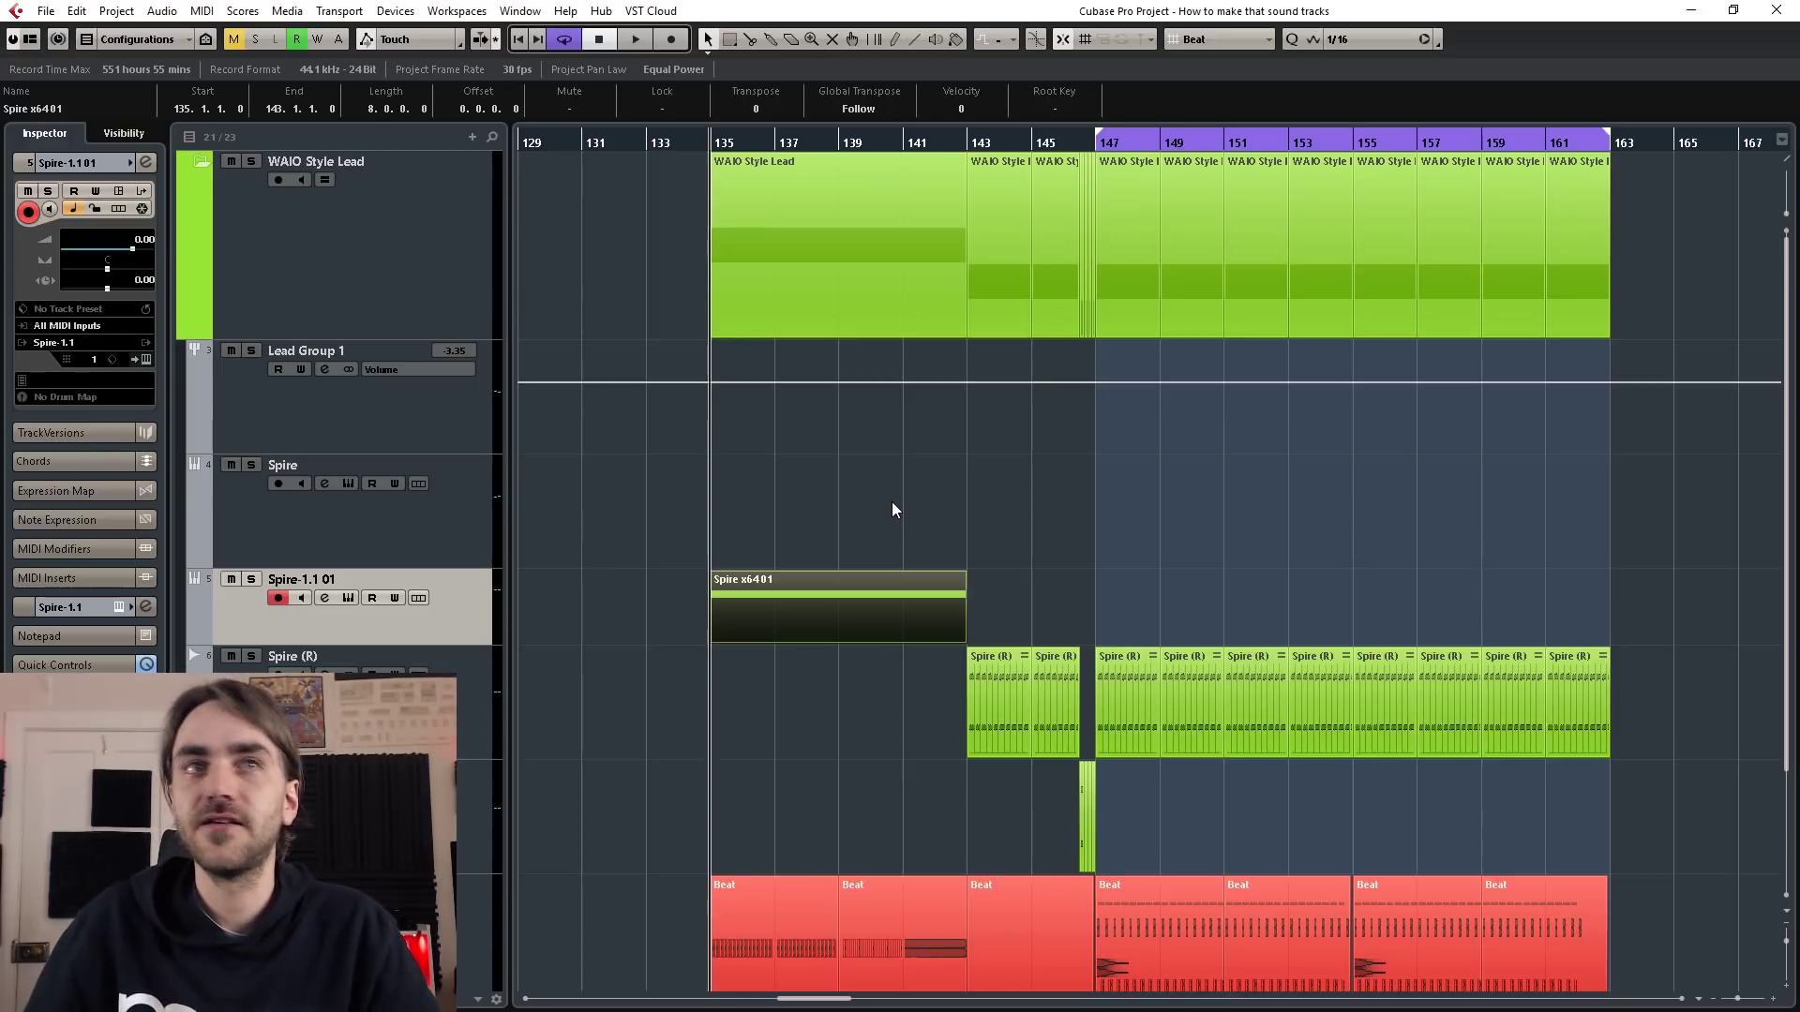
key(space)
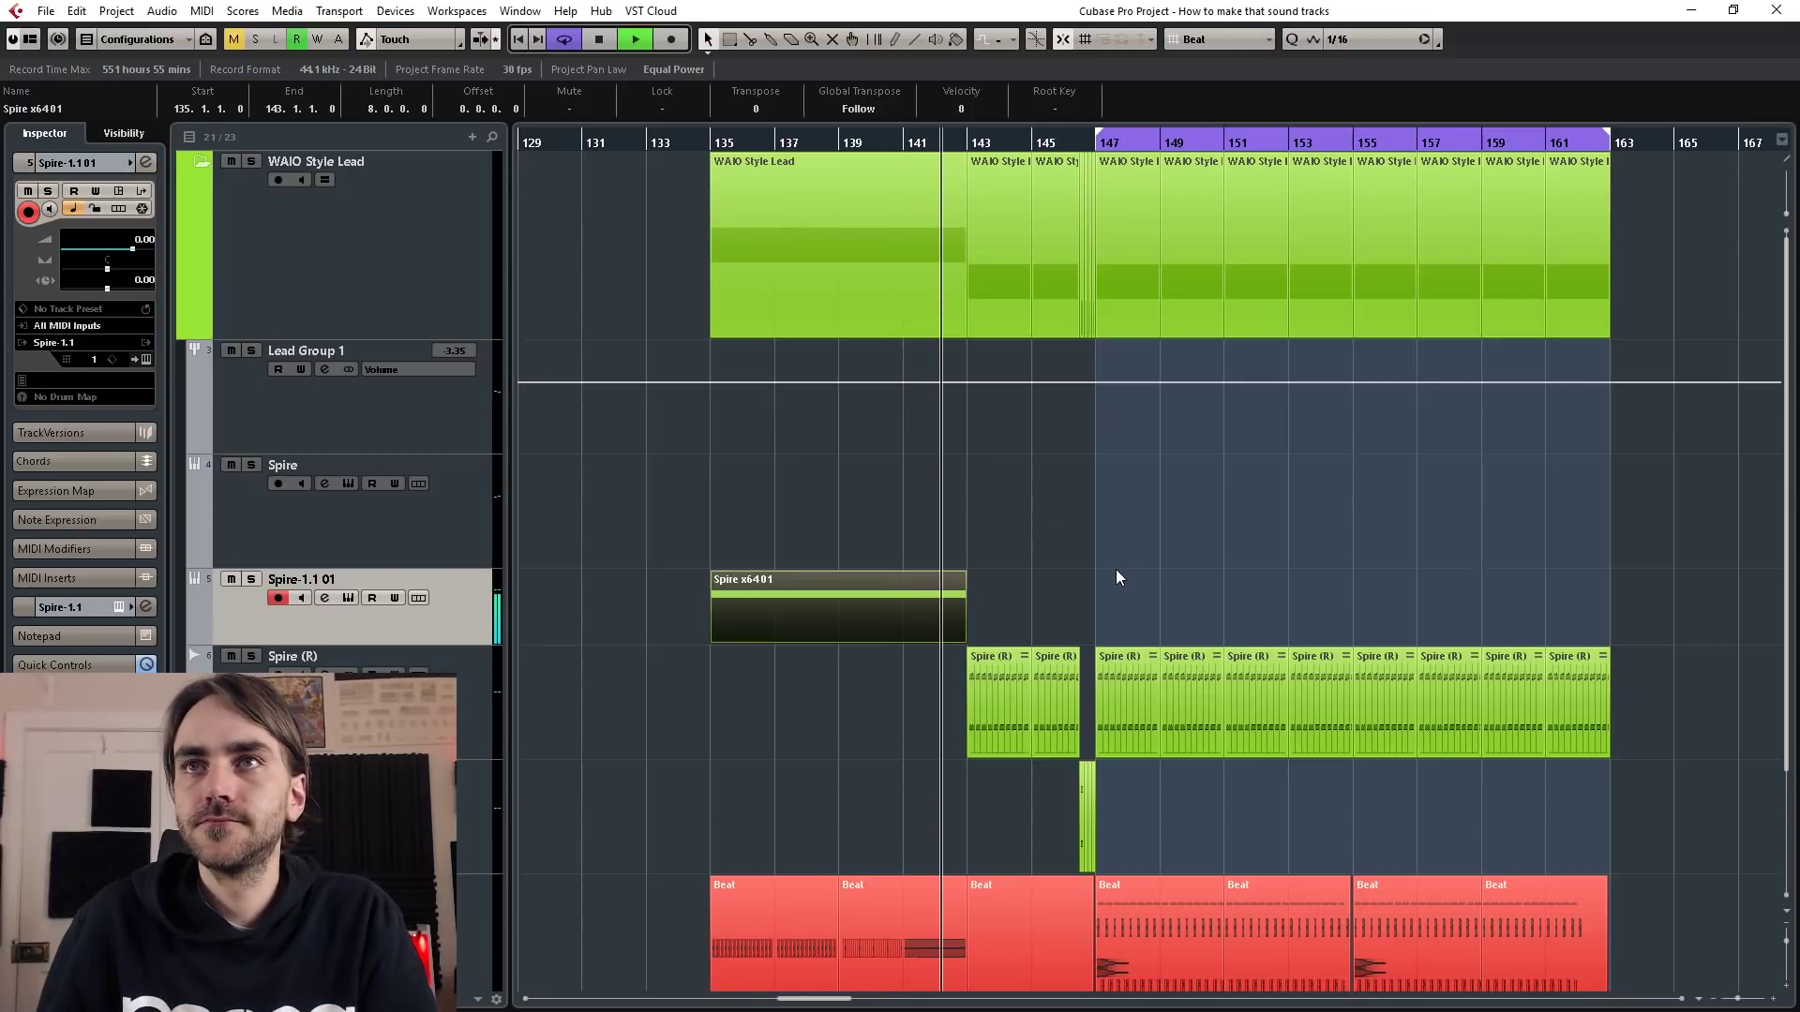
key(space)
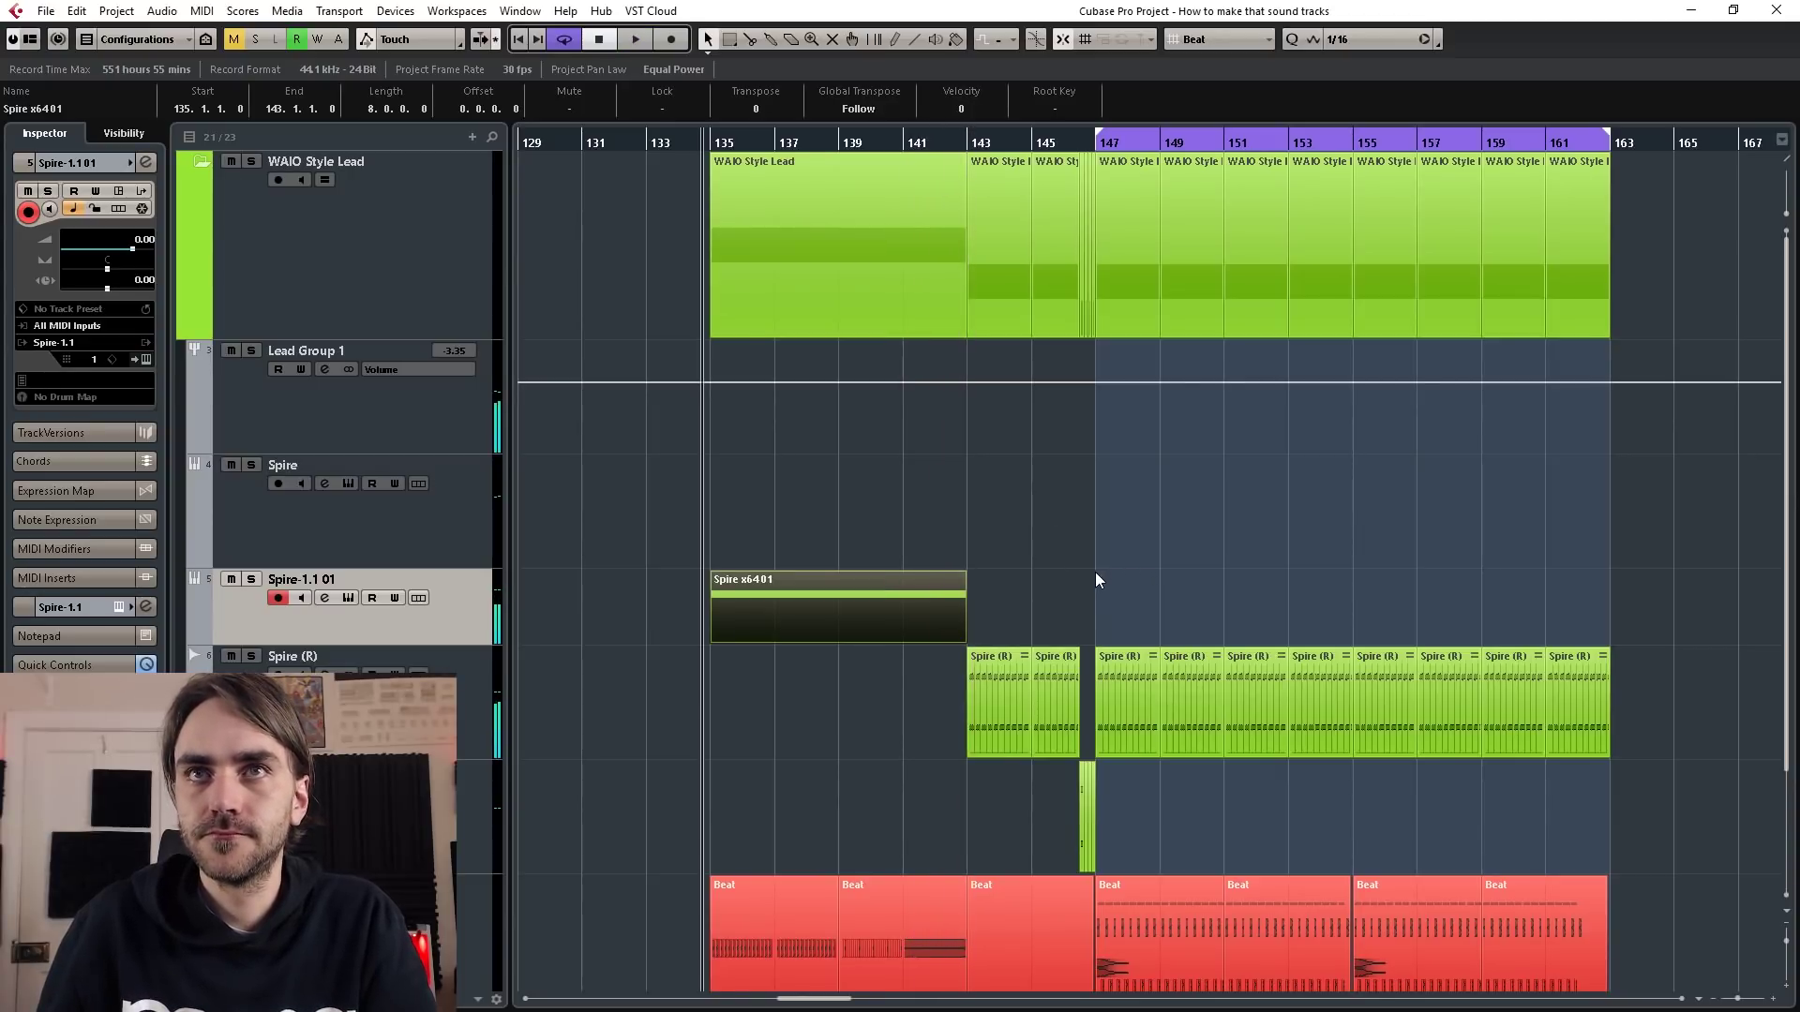
- Render the Spire MIDI part to audio as separate events with the complete signal path, a 10-second tail and 32 Bit Float resolution
key(Up)
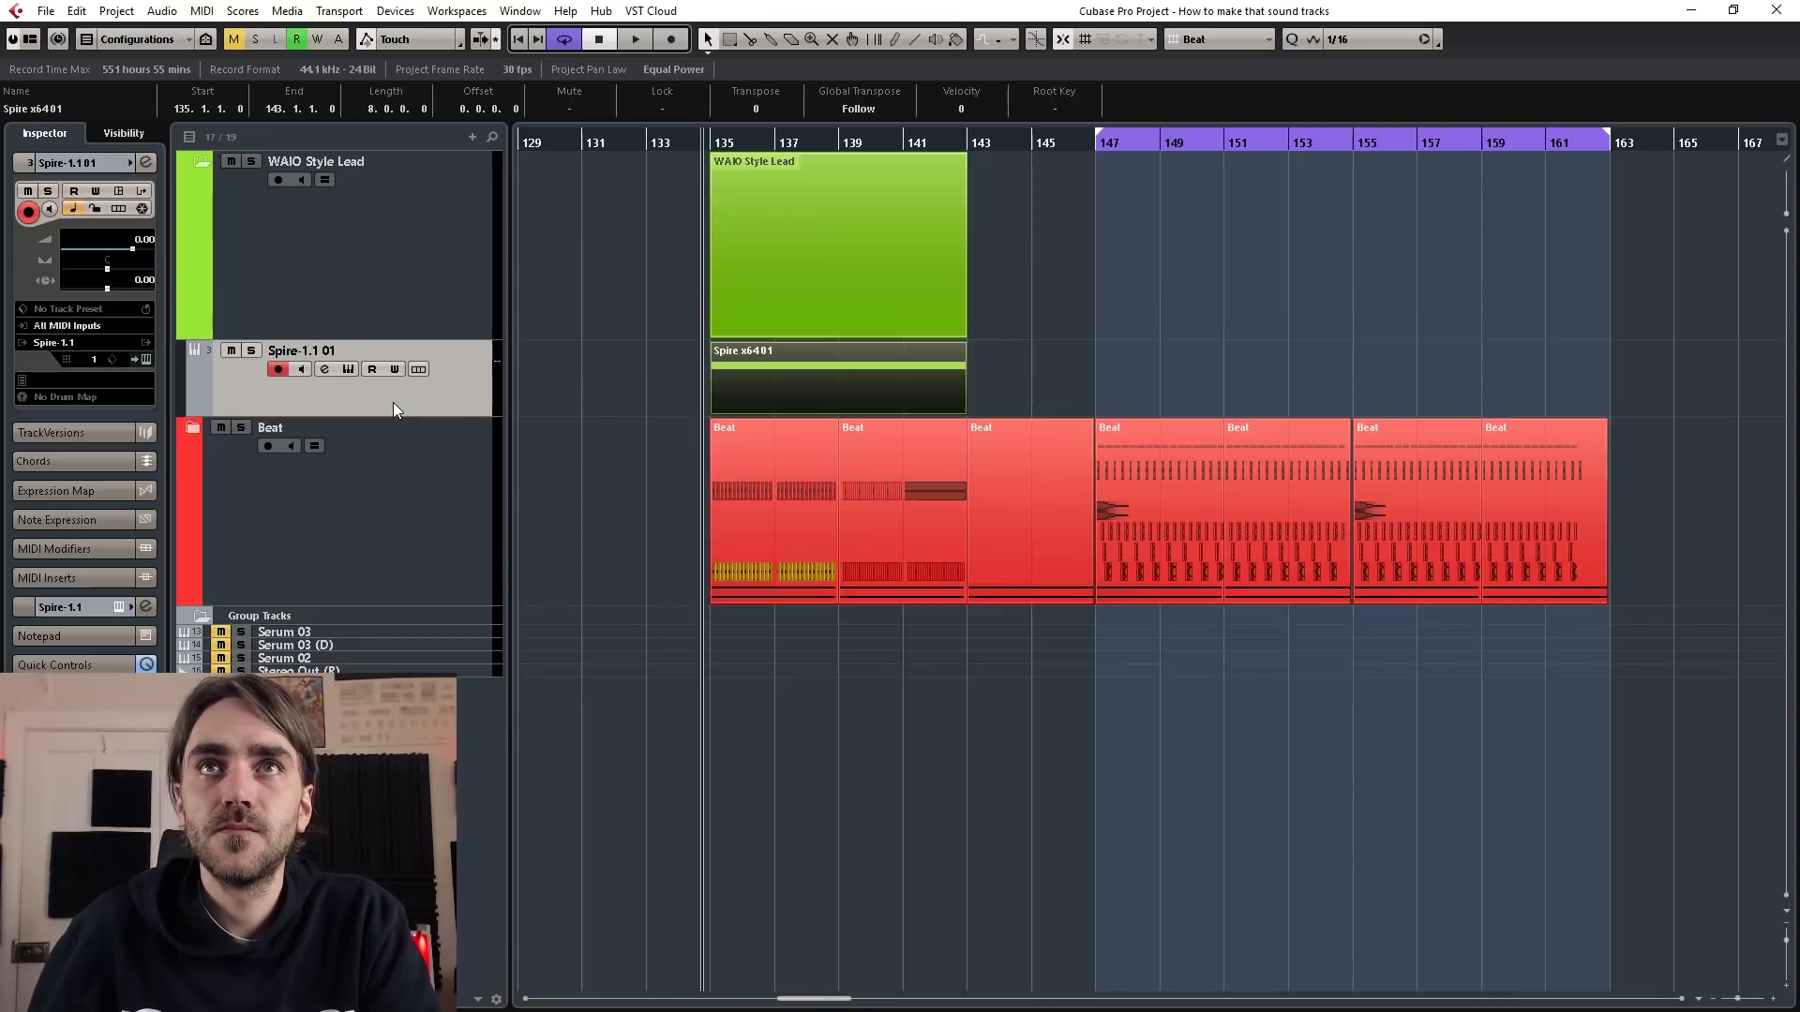
right_click(422, 397)
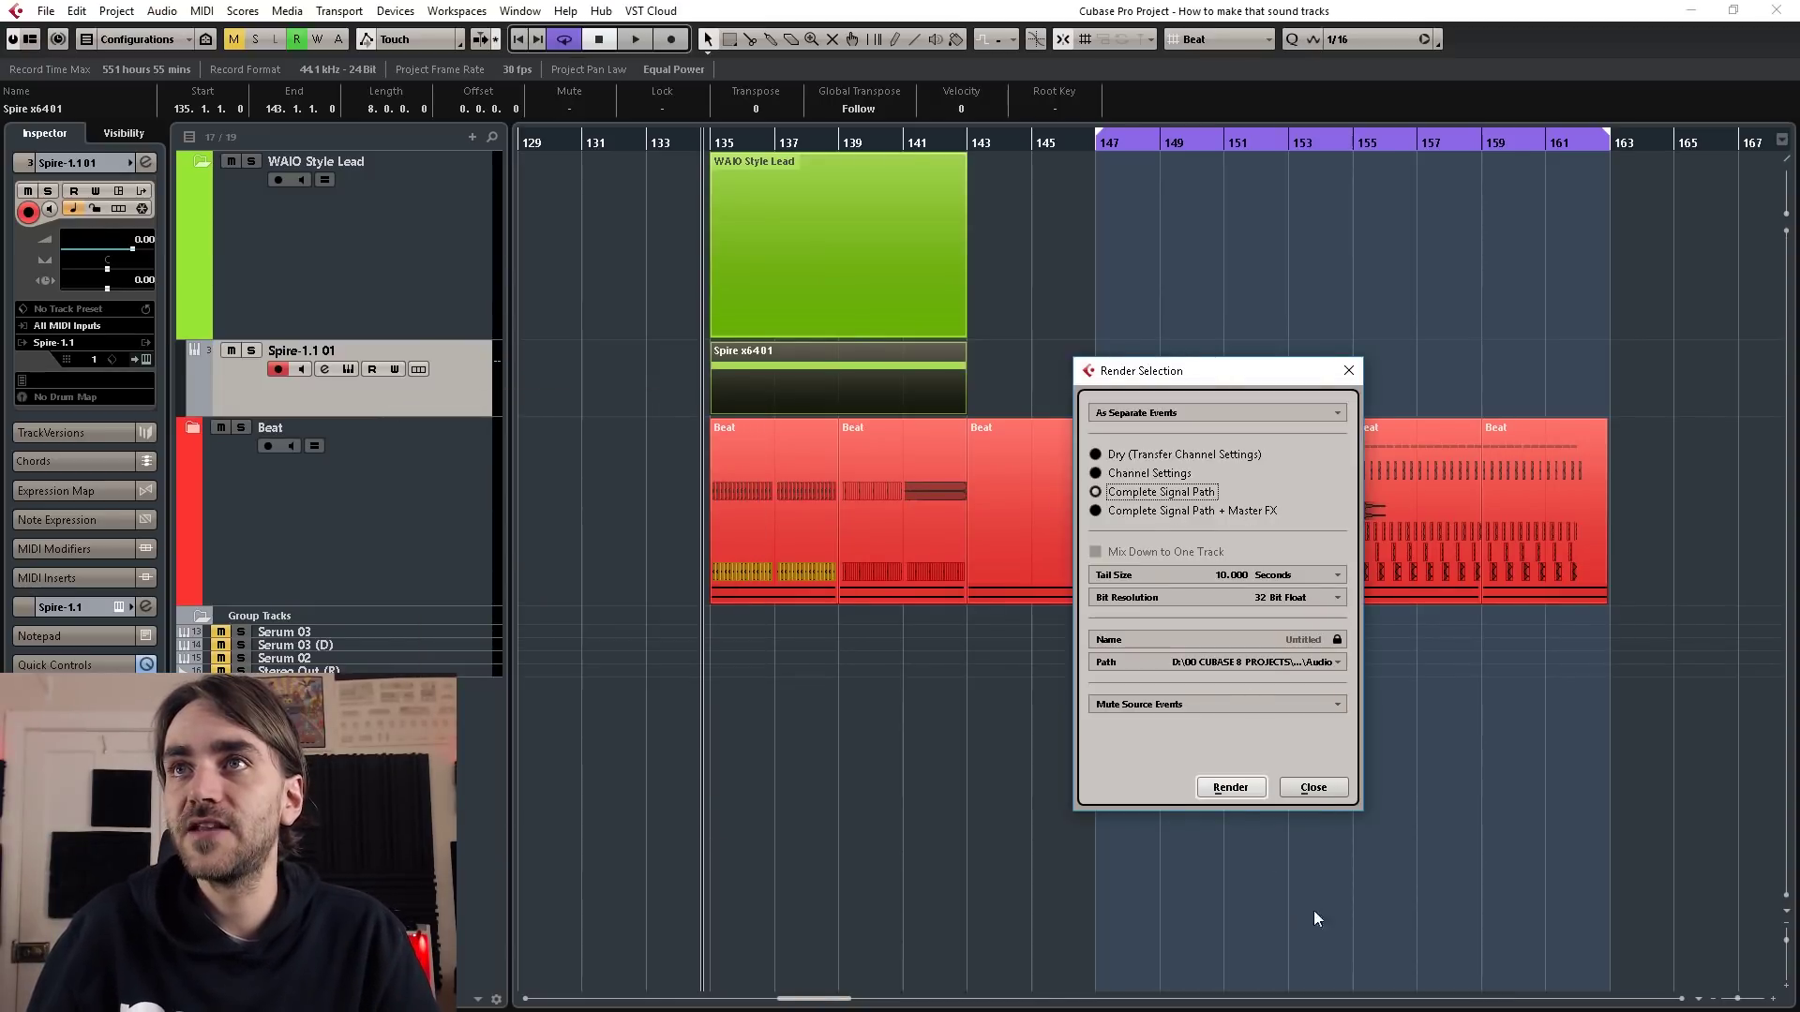
click(1230, 789)
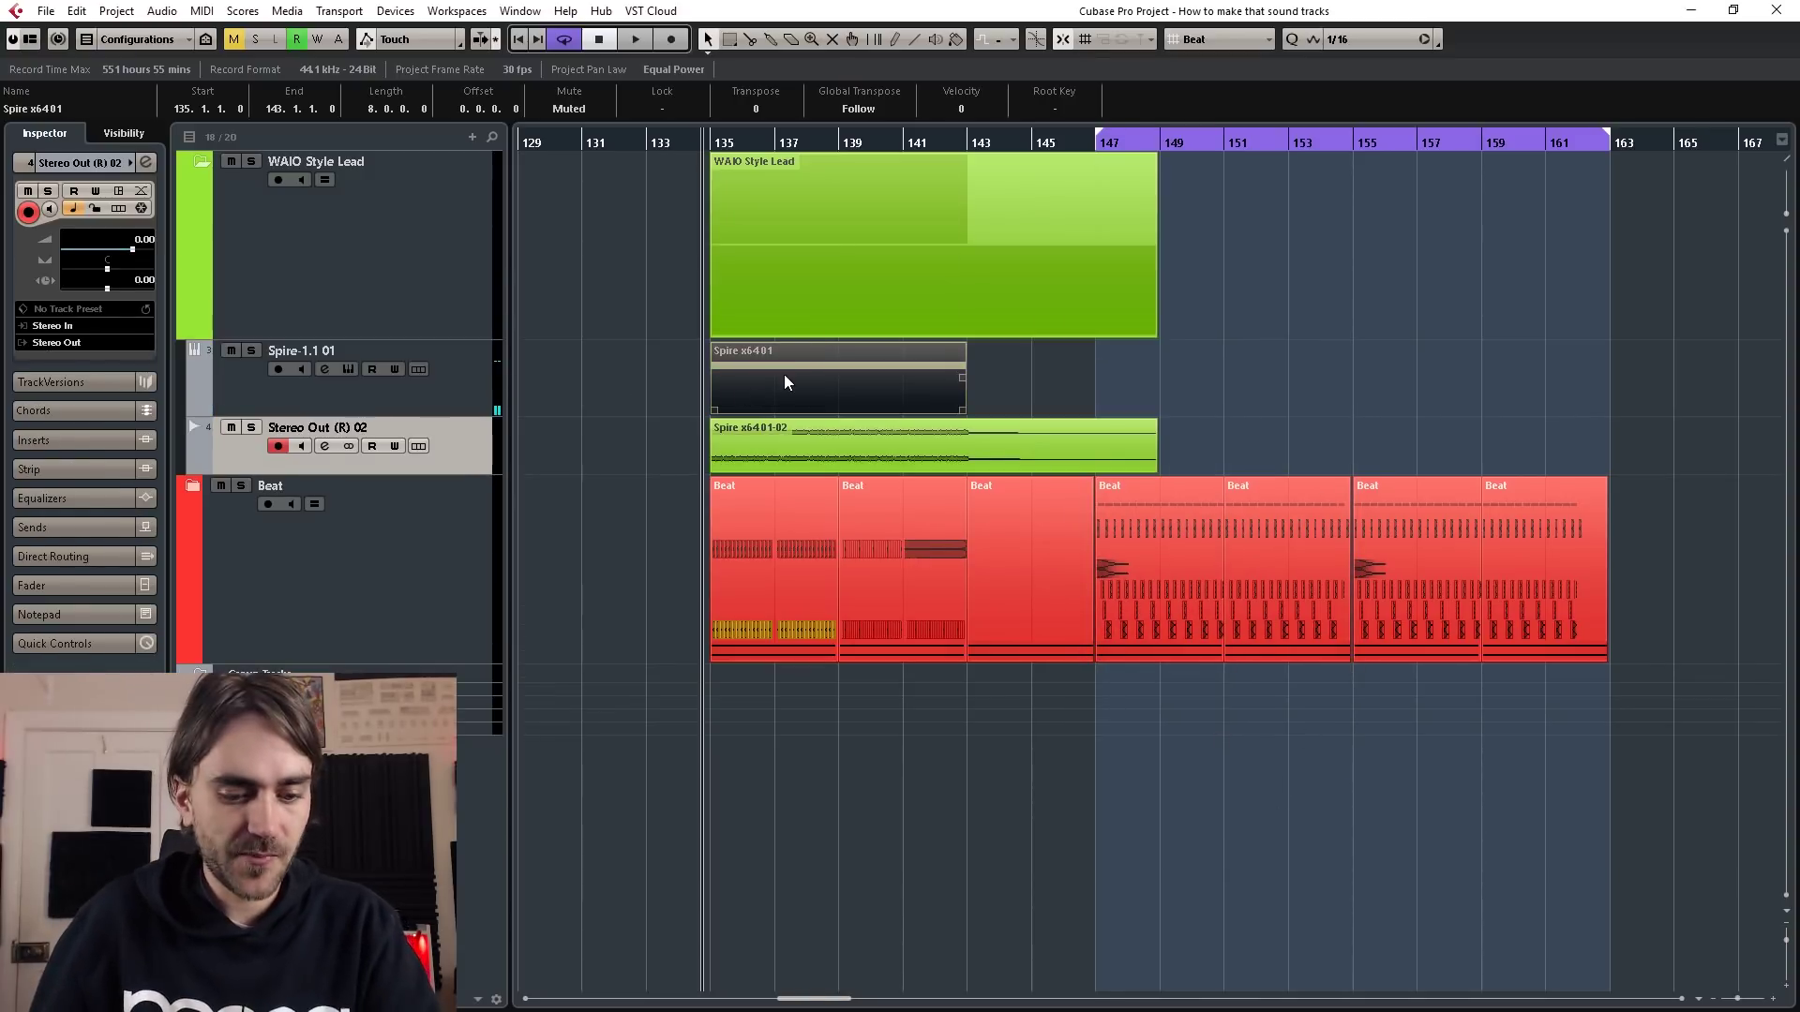
- Unmute the source Spire MIDI part
key(7)
click(784, 374)
right_click(622, 370)
click(630, 373)
click(611, 367)
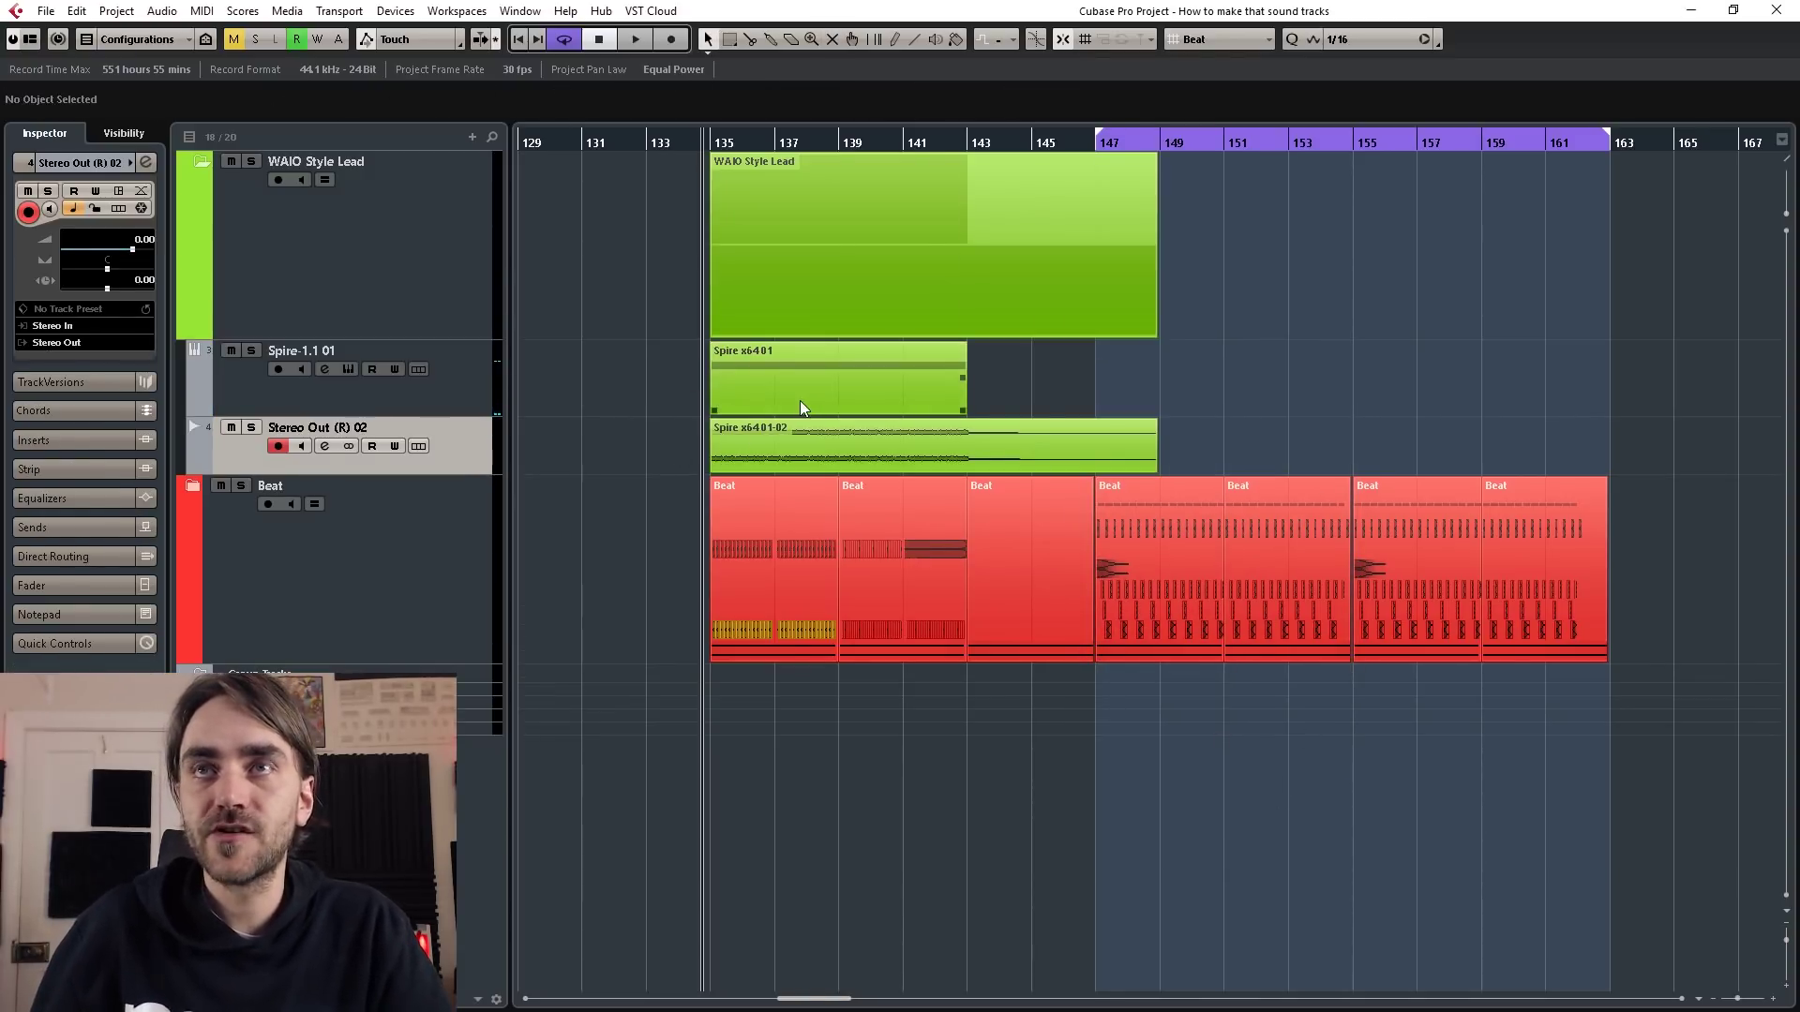
- Move the rendered Spire audio event so that it starts at bar 143
click(770, 437)
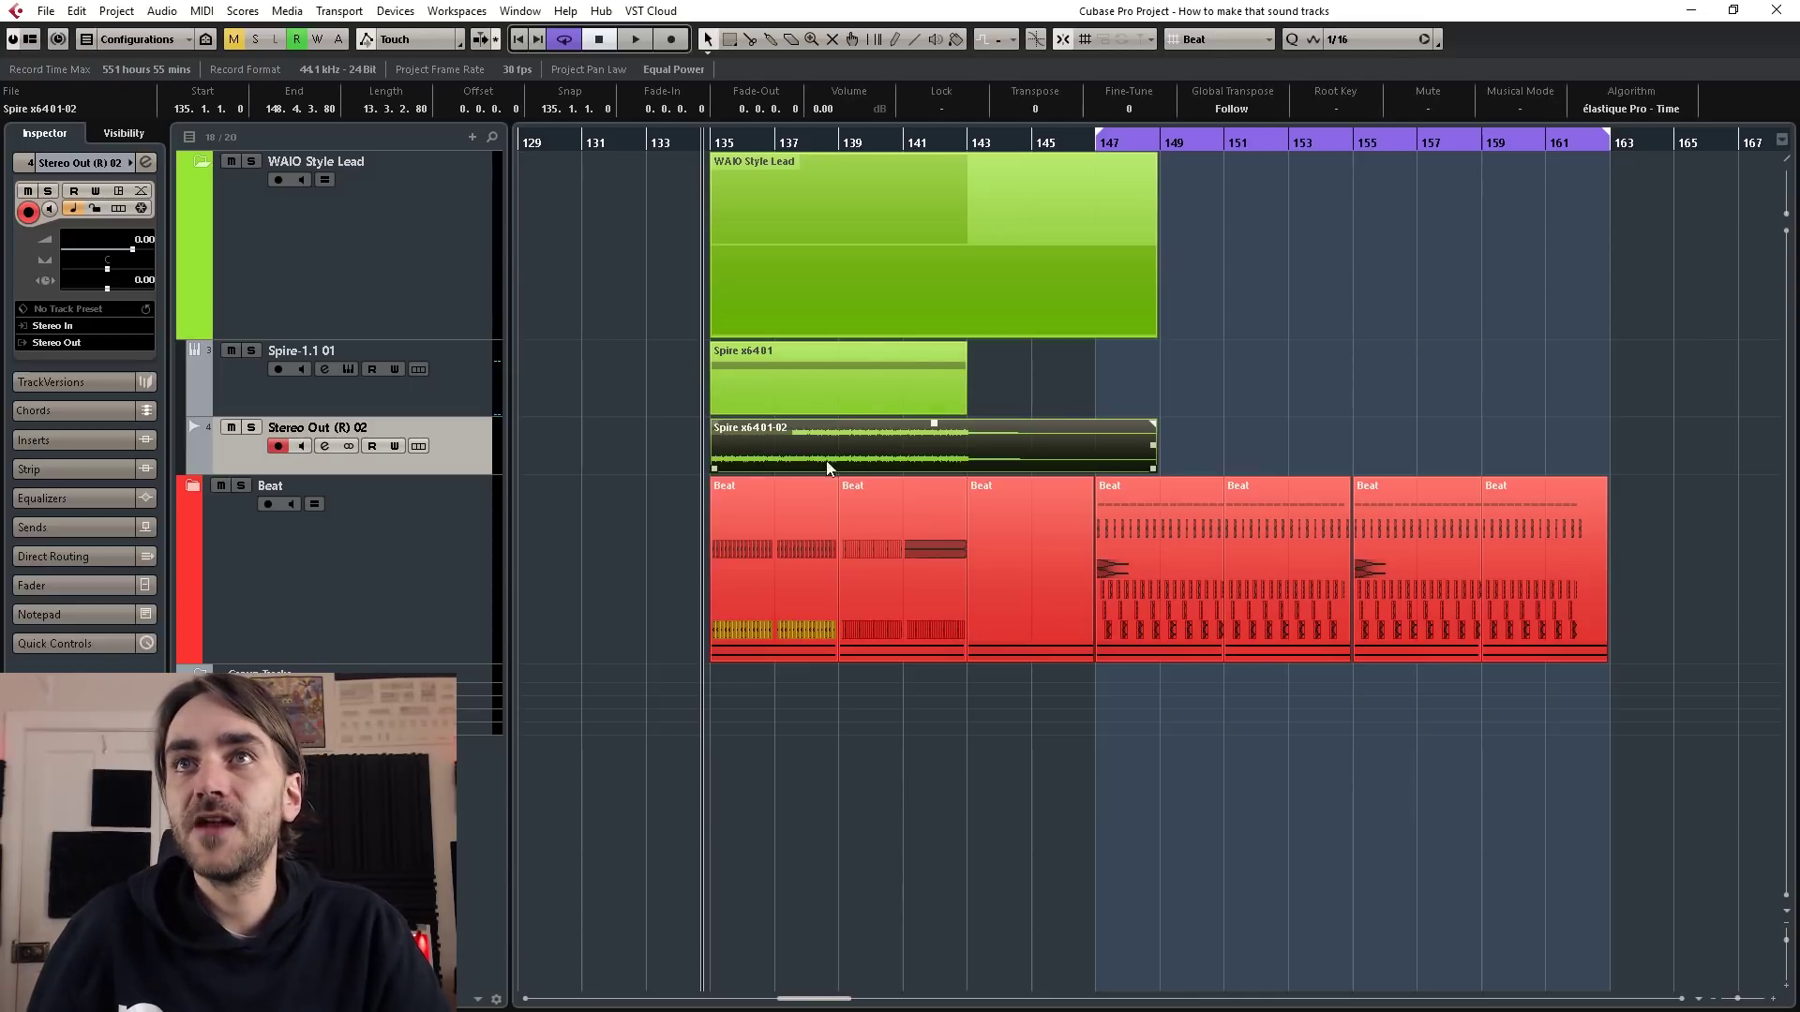
drag(767, 452, 1026, 435)
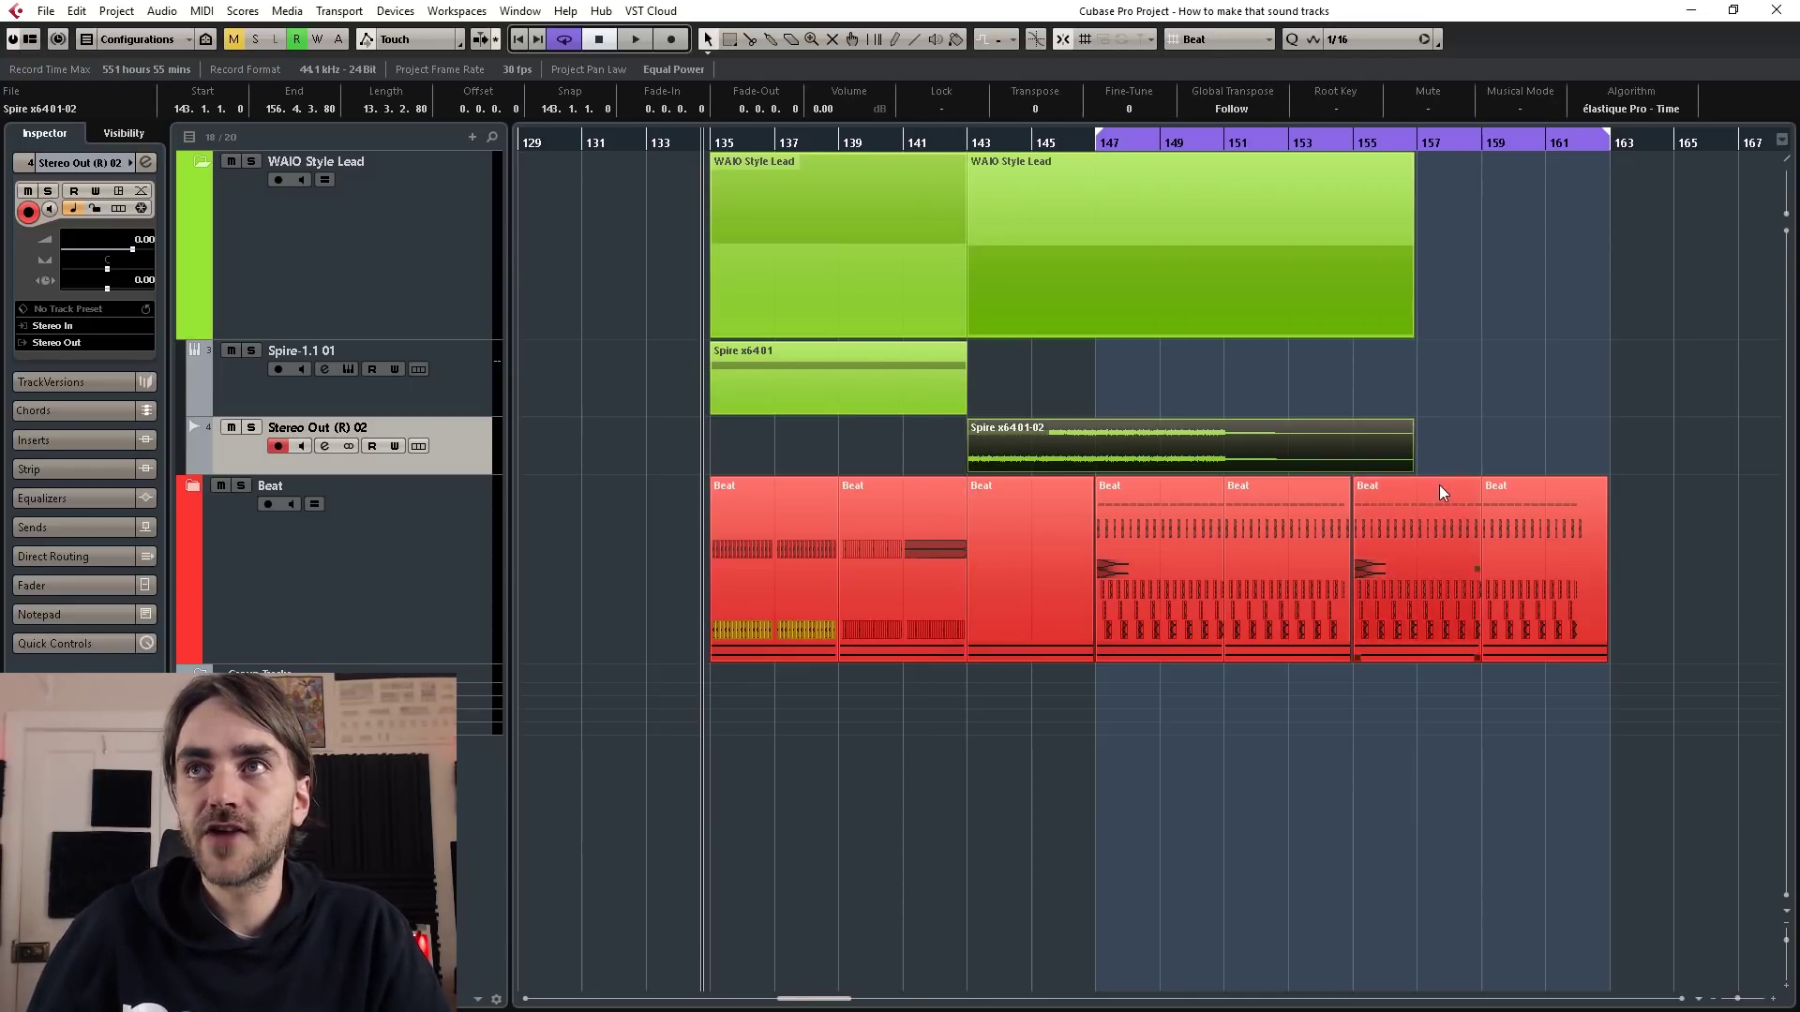
click(1116, 396)
scroll(1116, 397, up, 3)
scroll(1116, 396, down, 3)
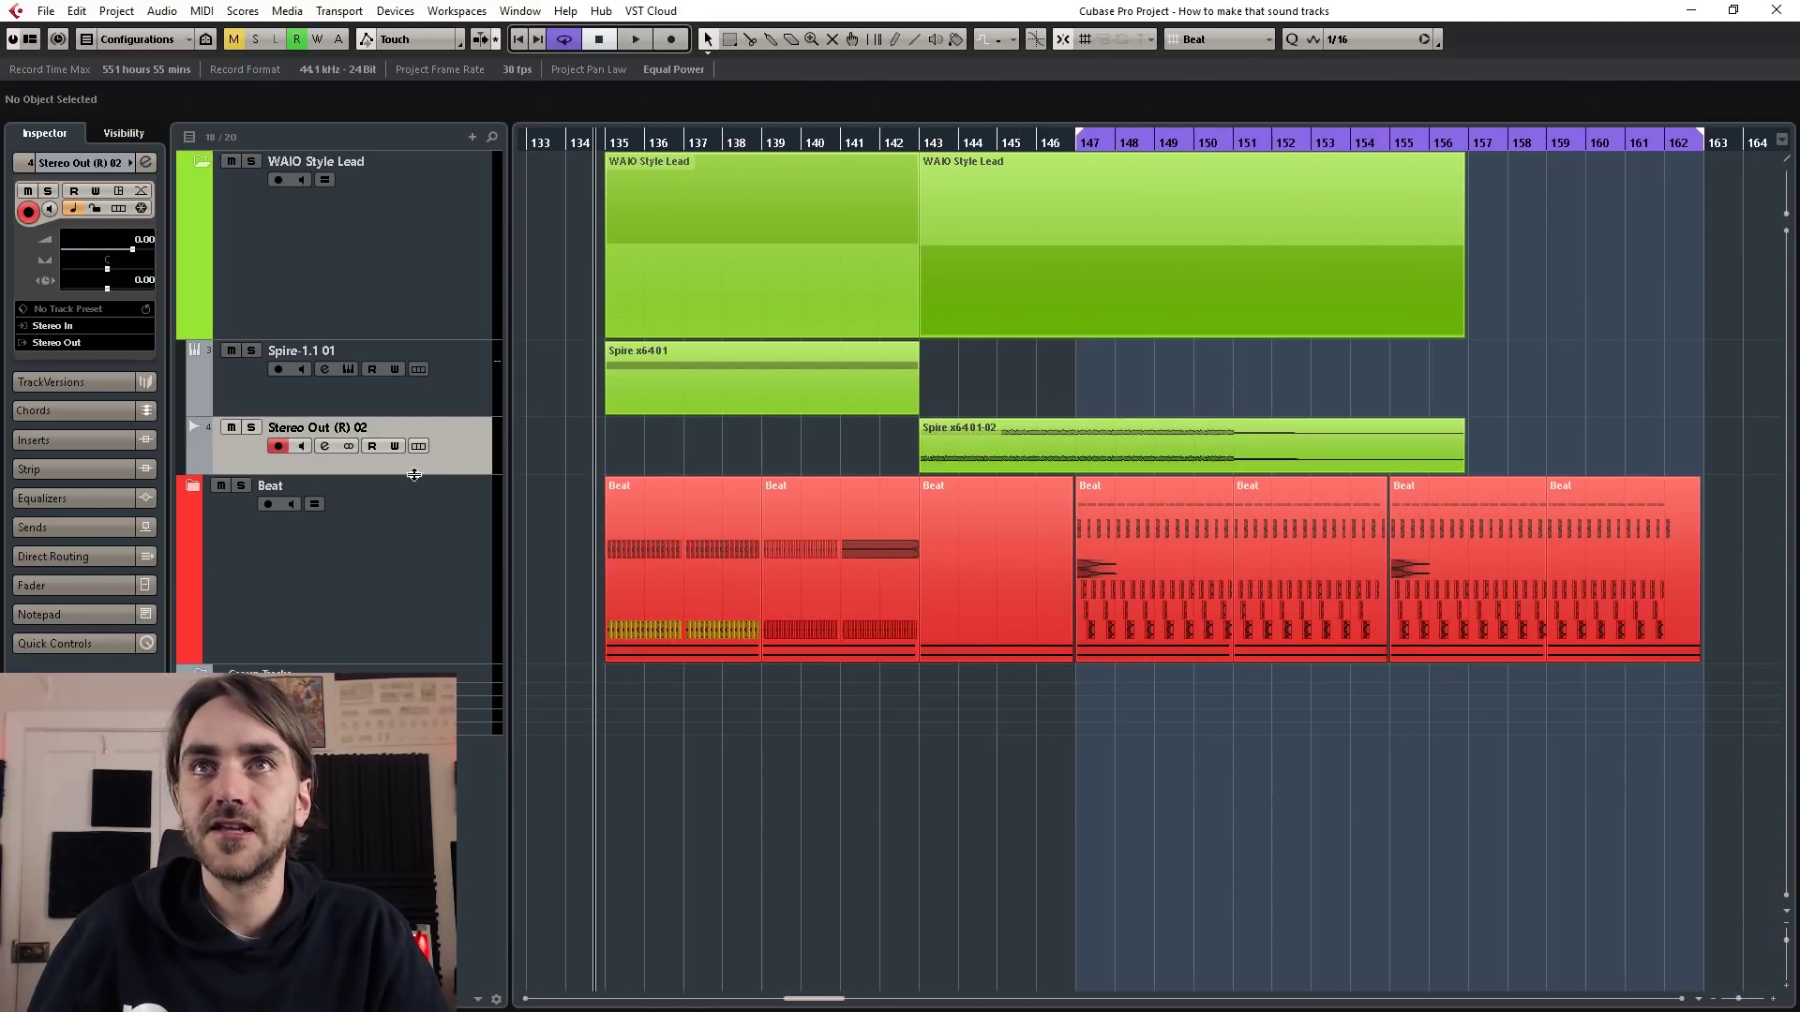
- Enlarge the rendered audio track, split its event at bar 147 and delete the portion after the cut
drag(412, 475, 412, 588)
click(750, 39)
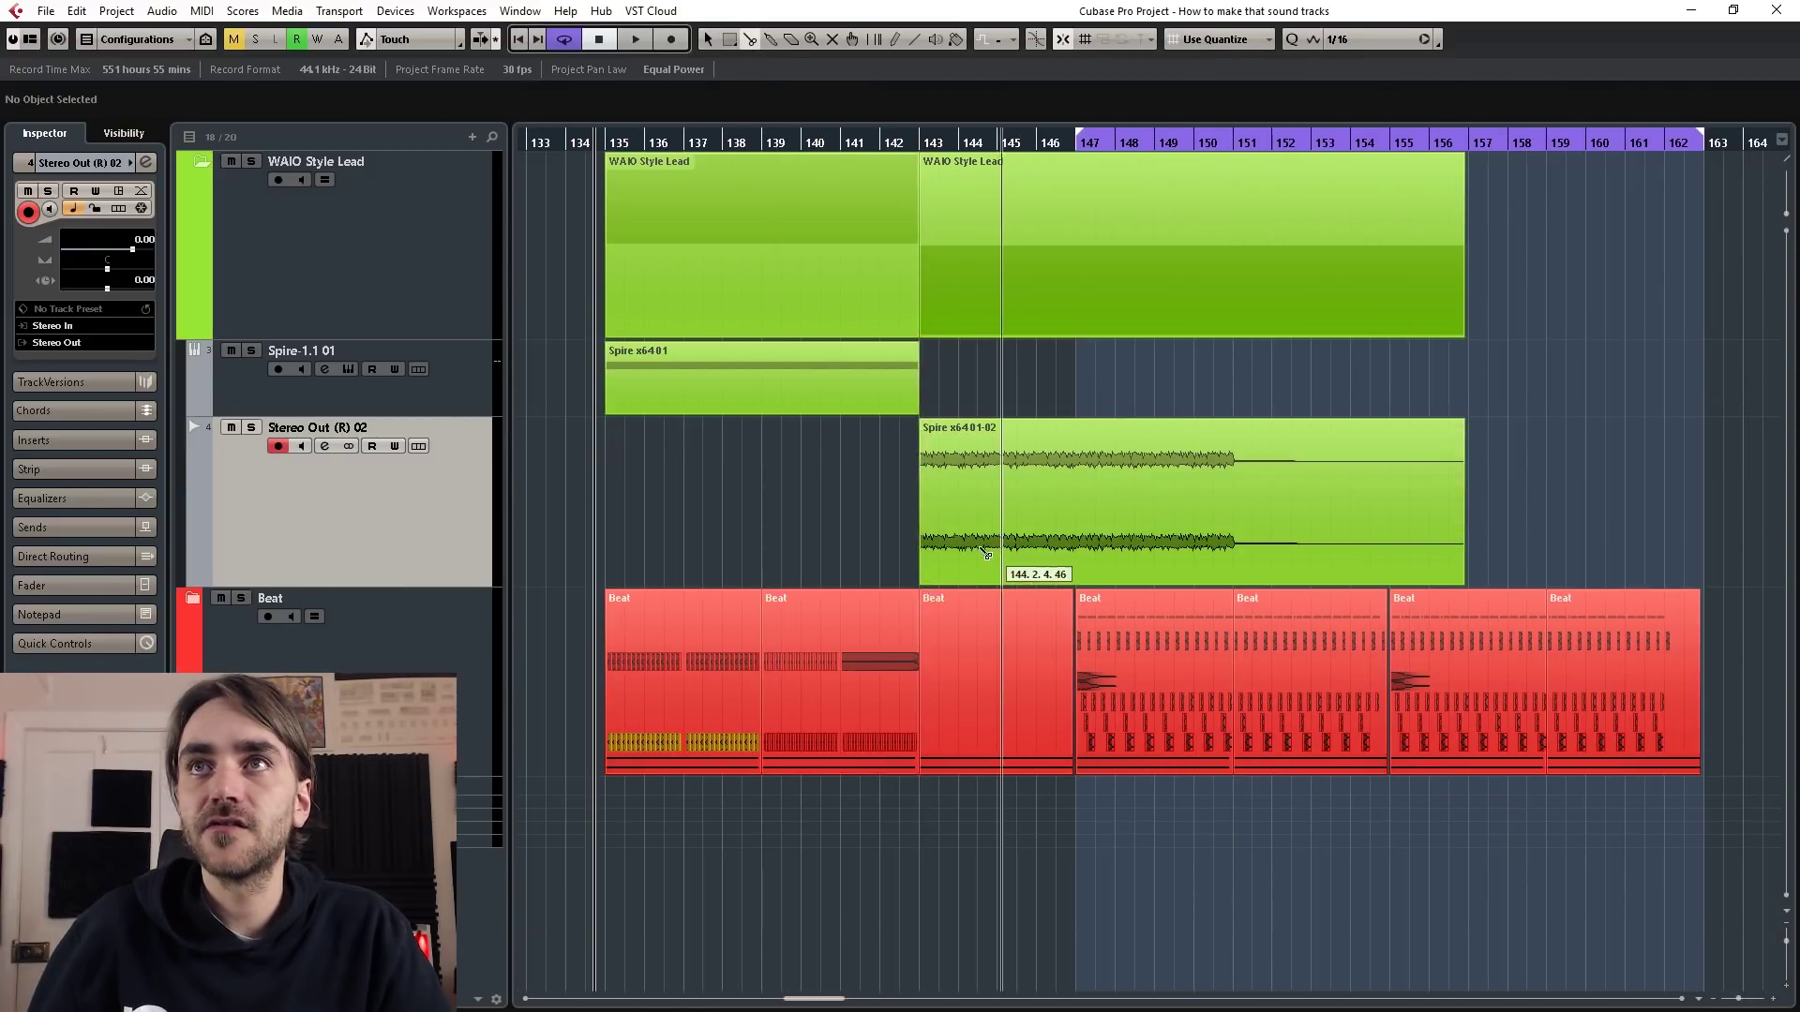
scroll(1008, 555, up, 4)
click(1492, 547)
right_click(1415, 417)
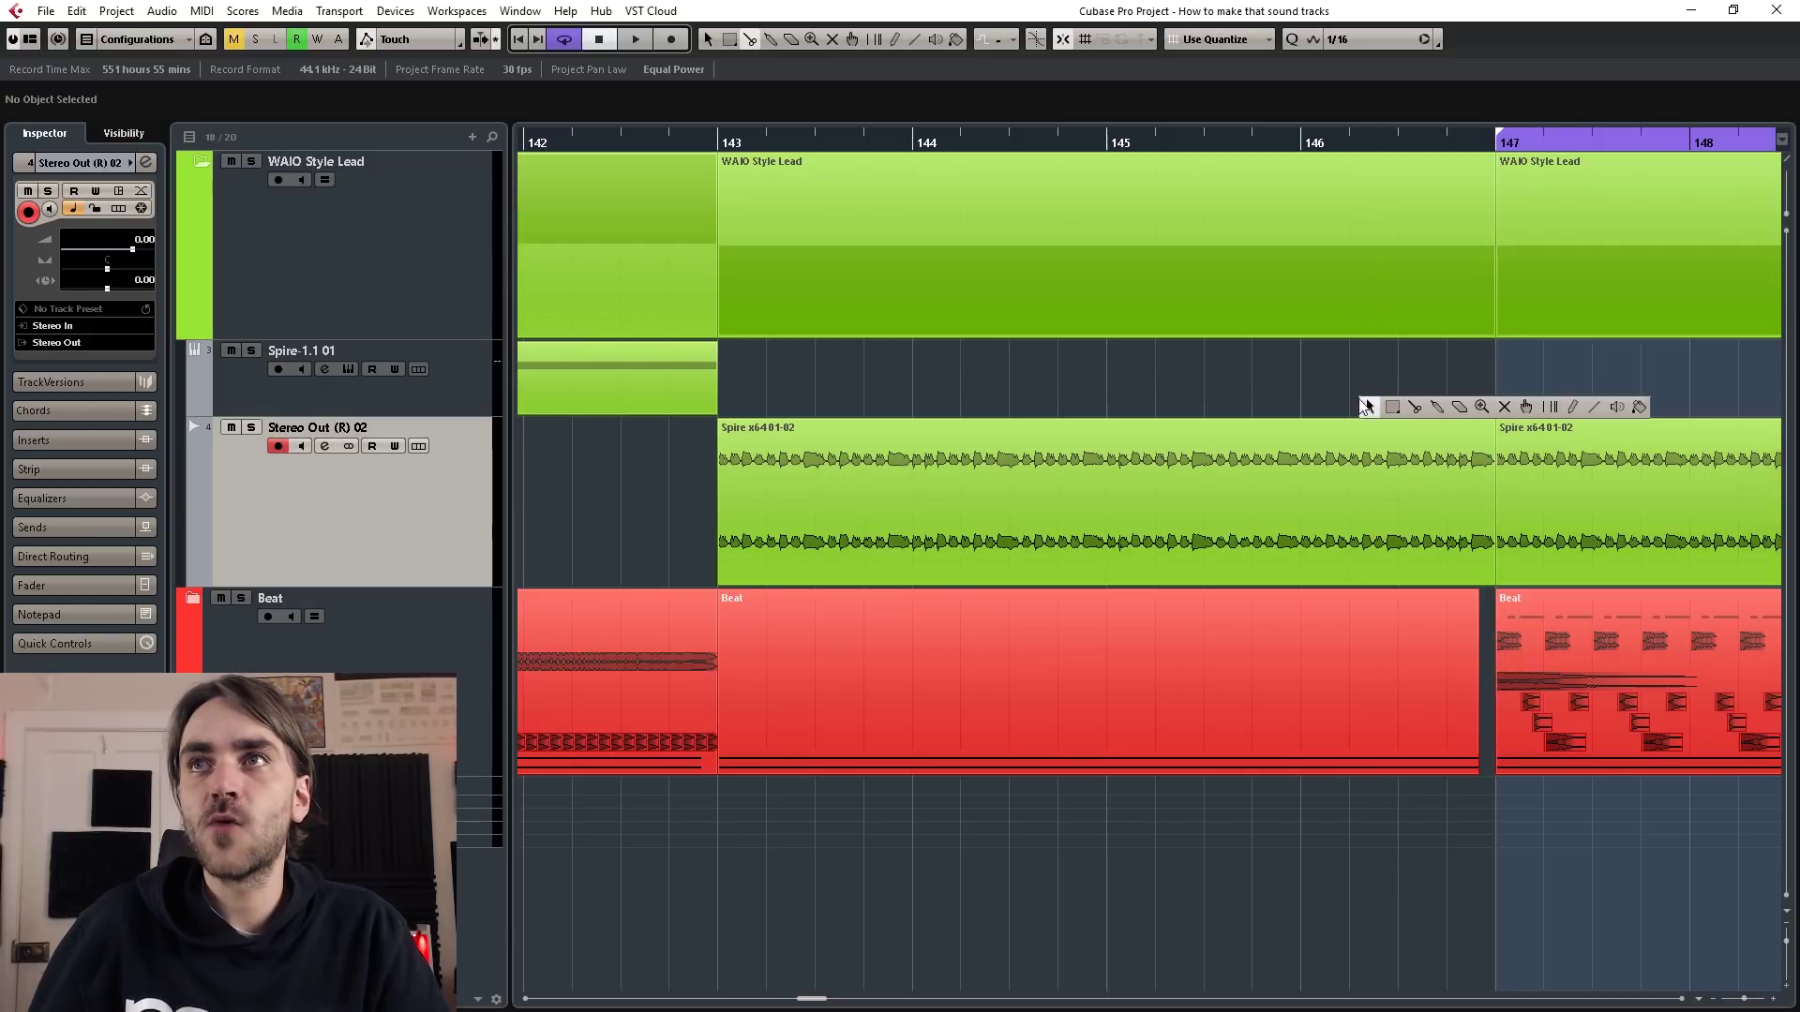
click(1370, 407)
click(1418, 454)
key(Delete)
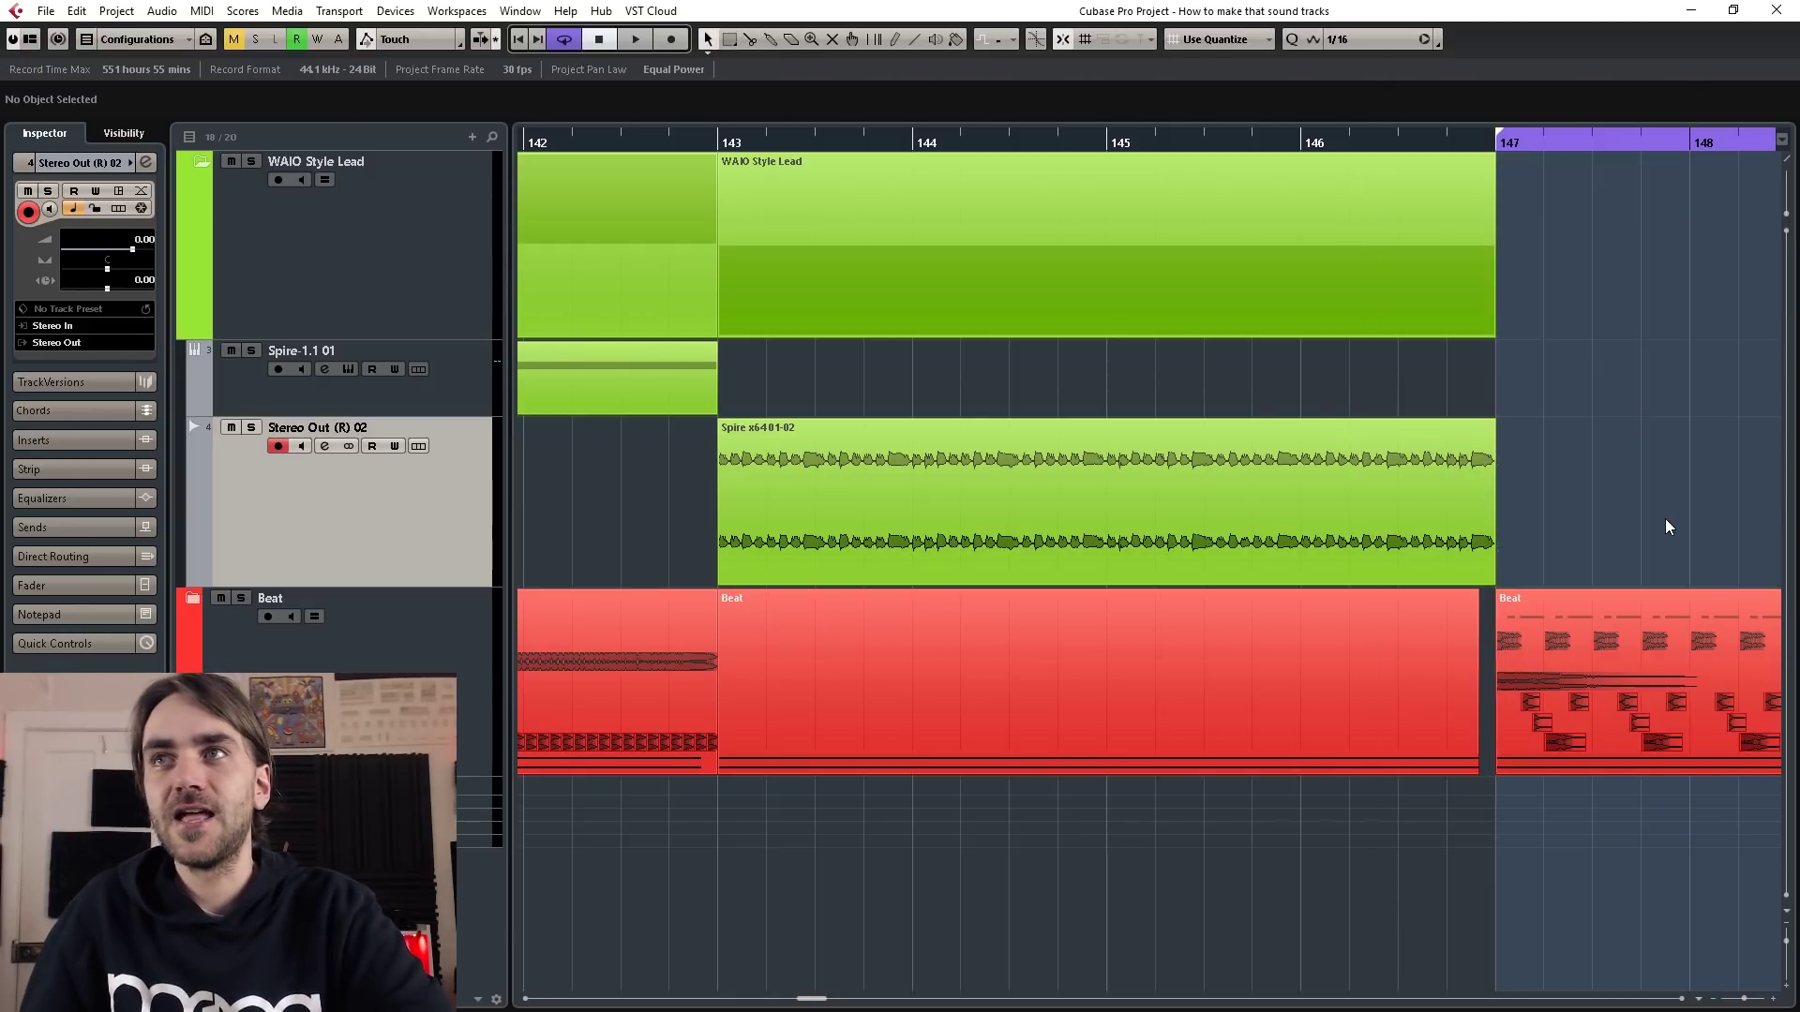
- Shorten the rendered audio event to end at bar 145 and split it at 143.4.1 and 144.4.1
click(1328, 466)
scroll(868, 503, up, 2)
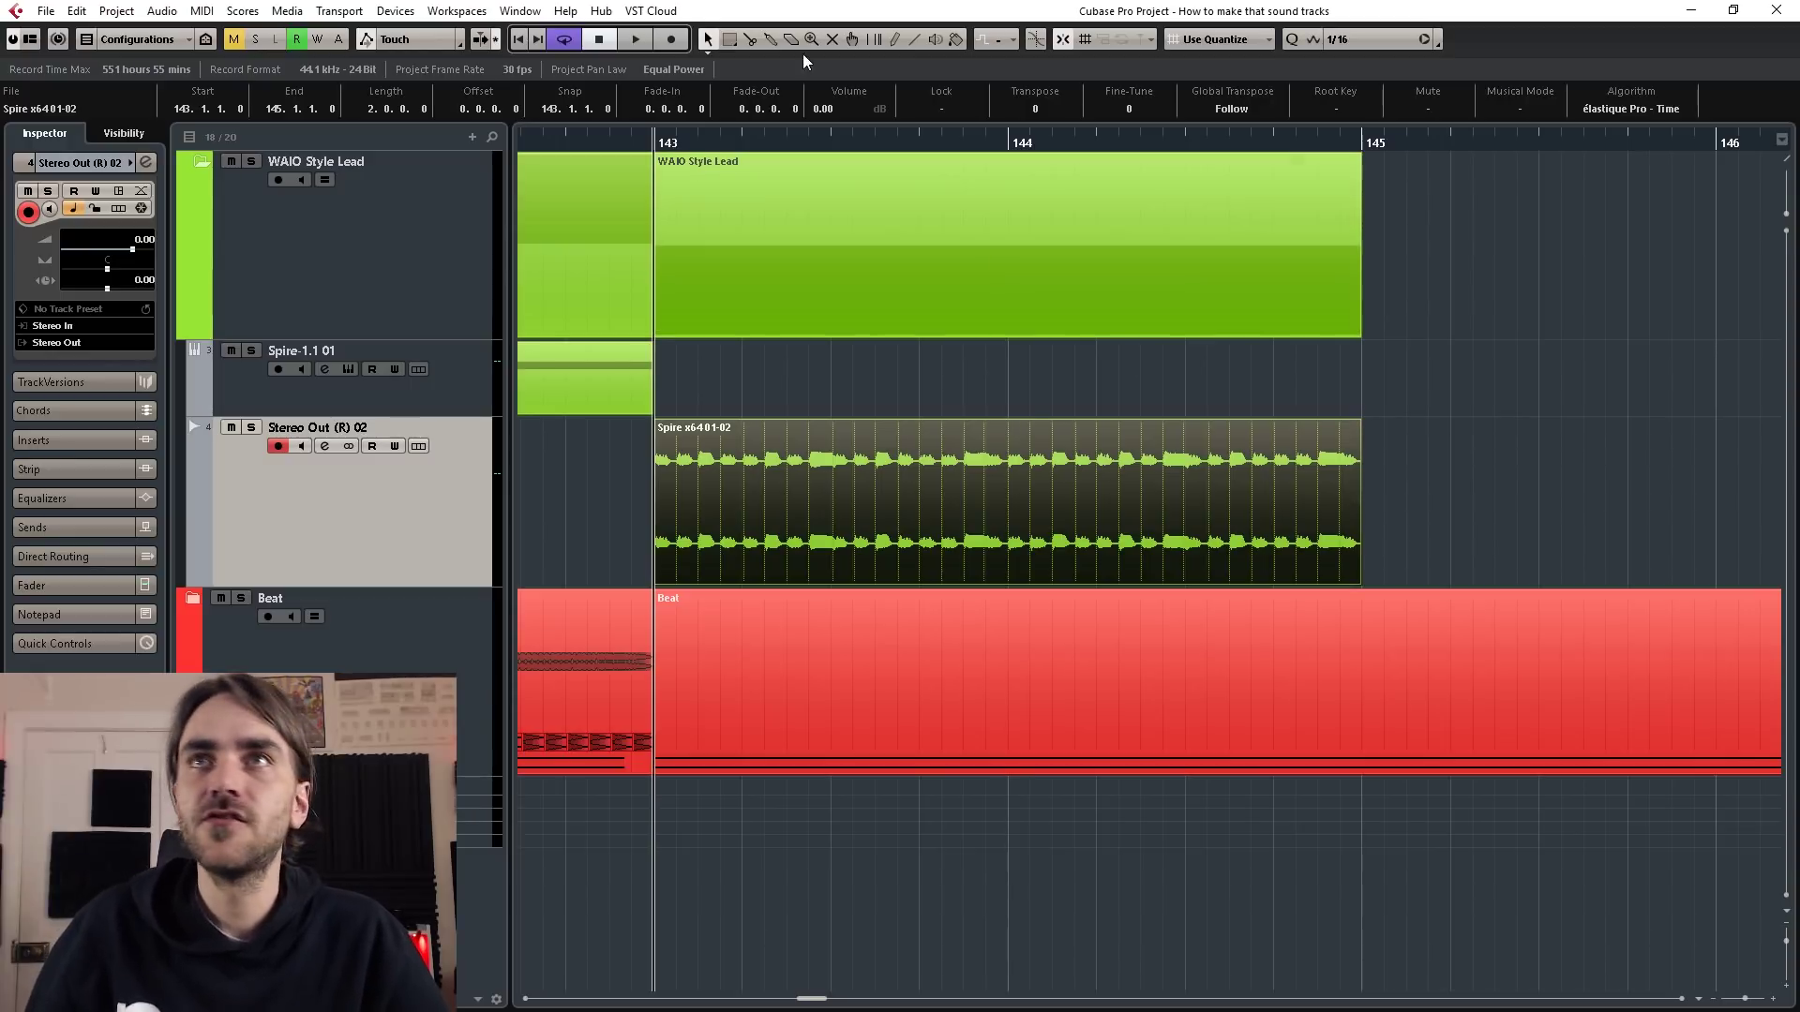
click(751, 41)
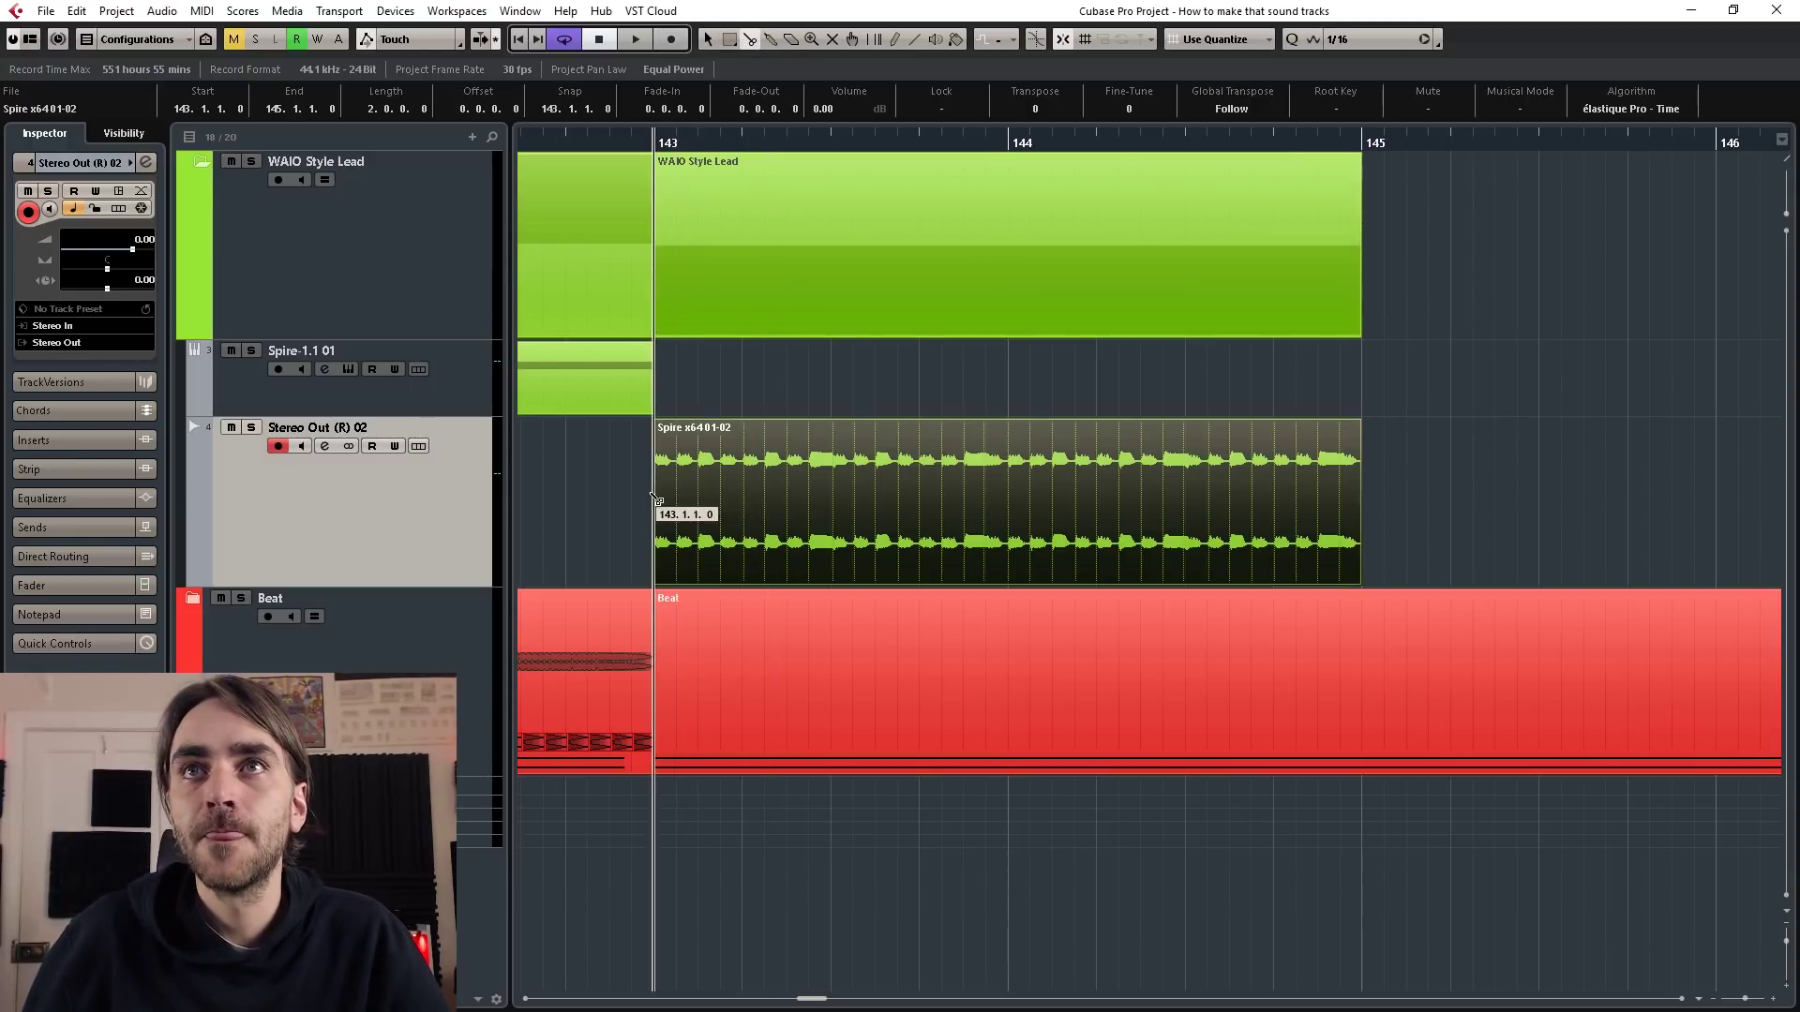
click(917, 515)
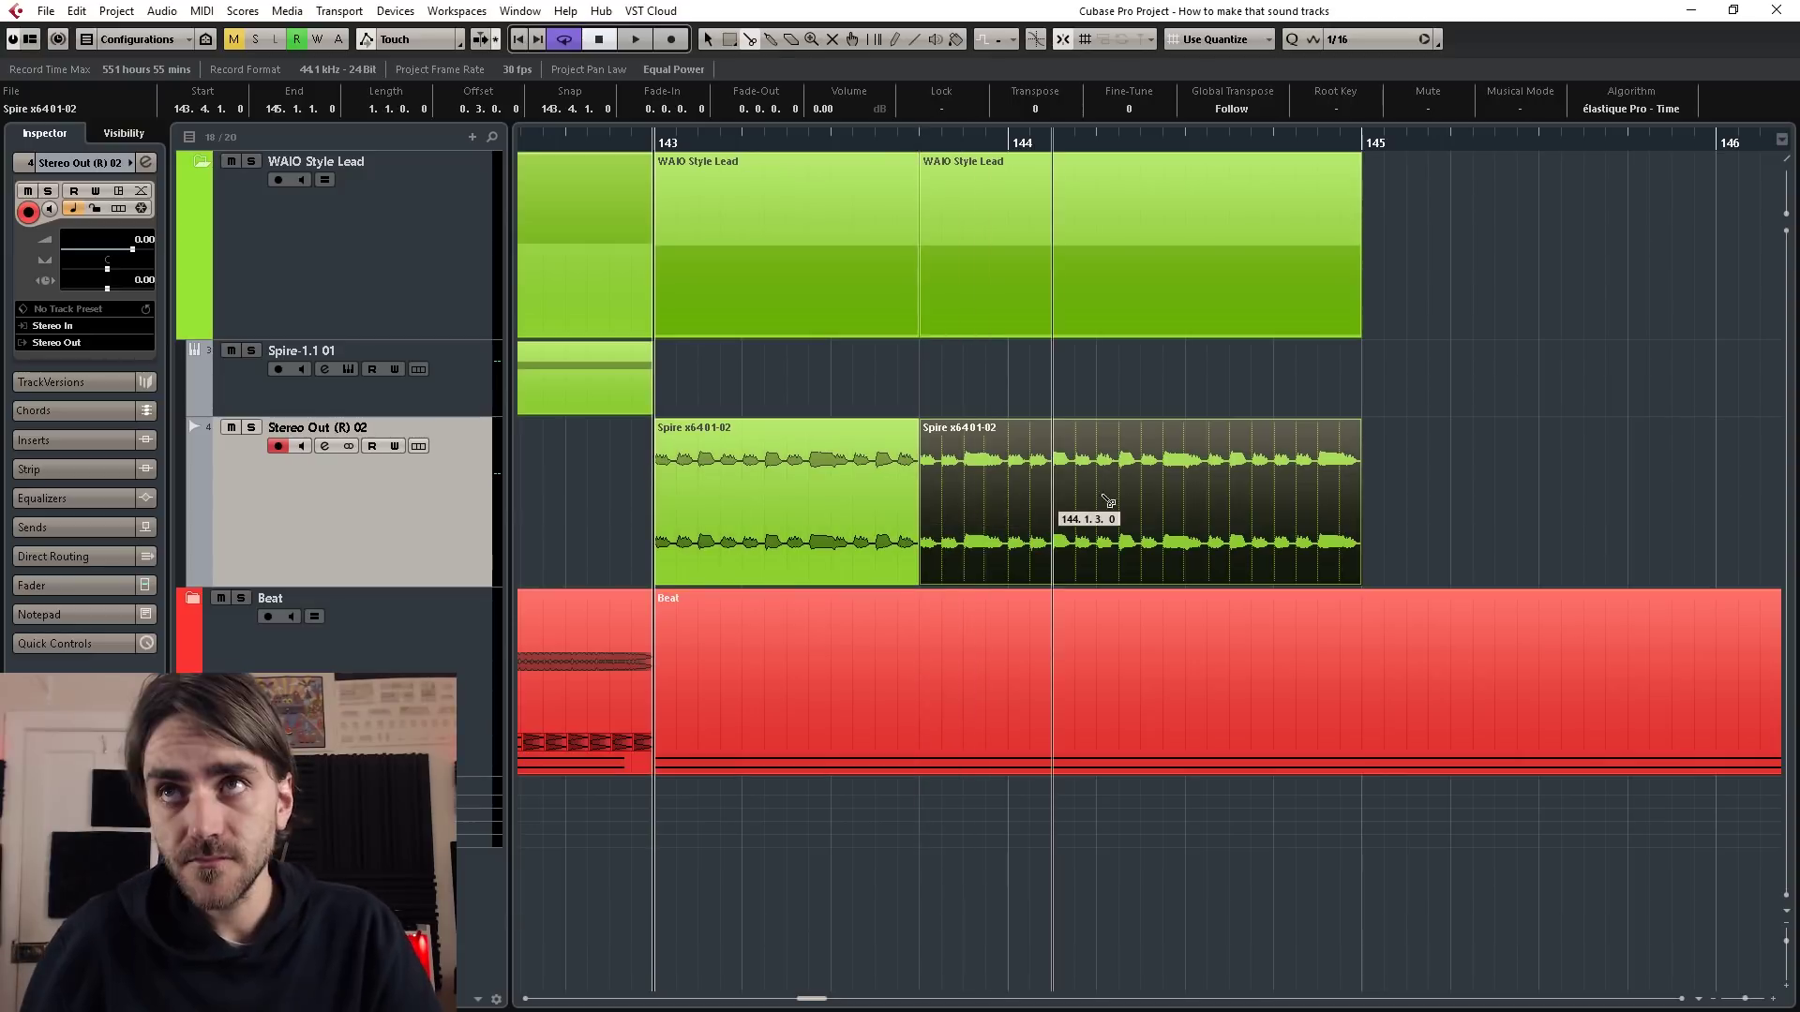
click(1140, 511)
key(ctrl+z)
click(1273, 507)
key(1)
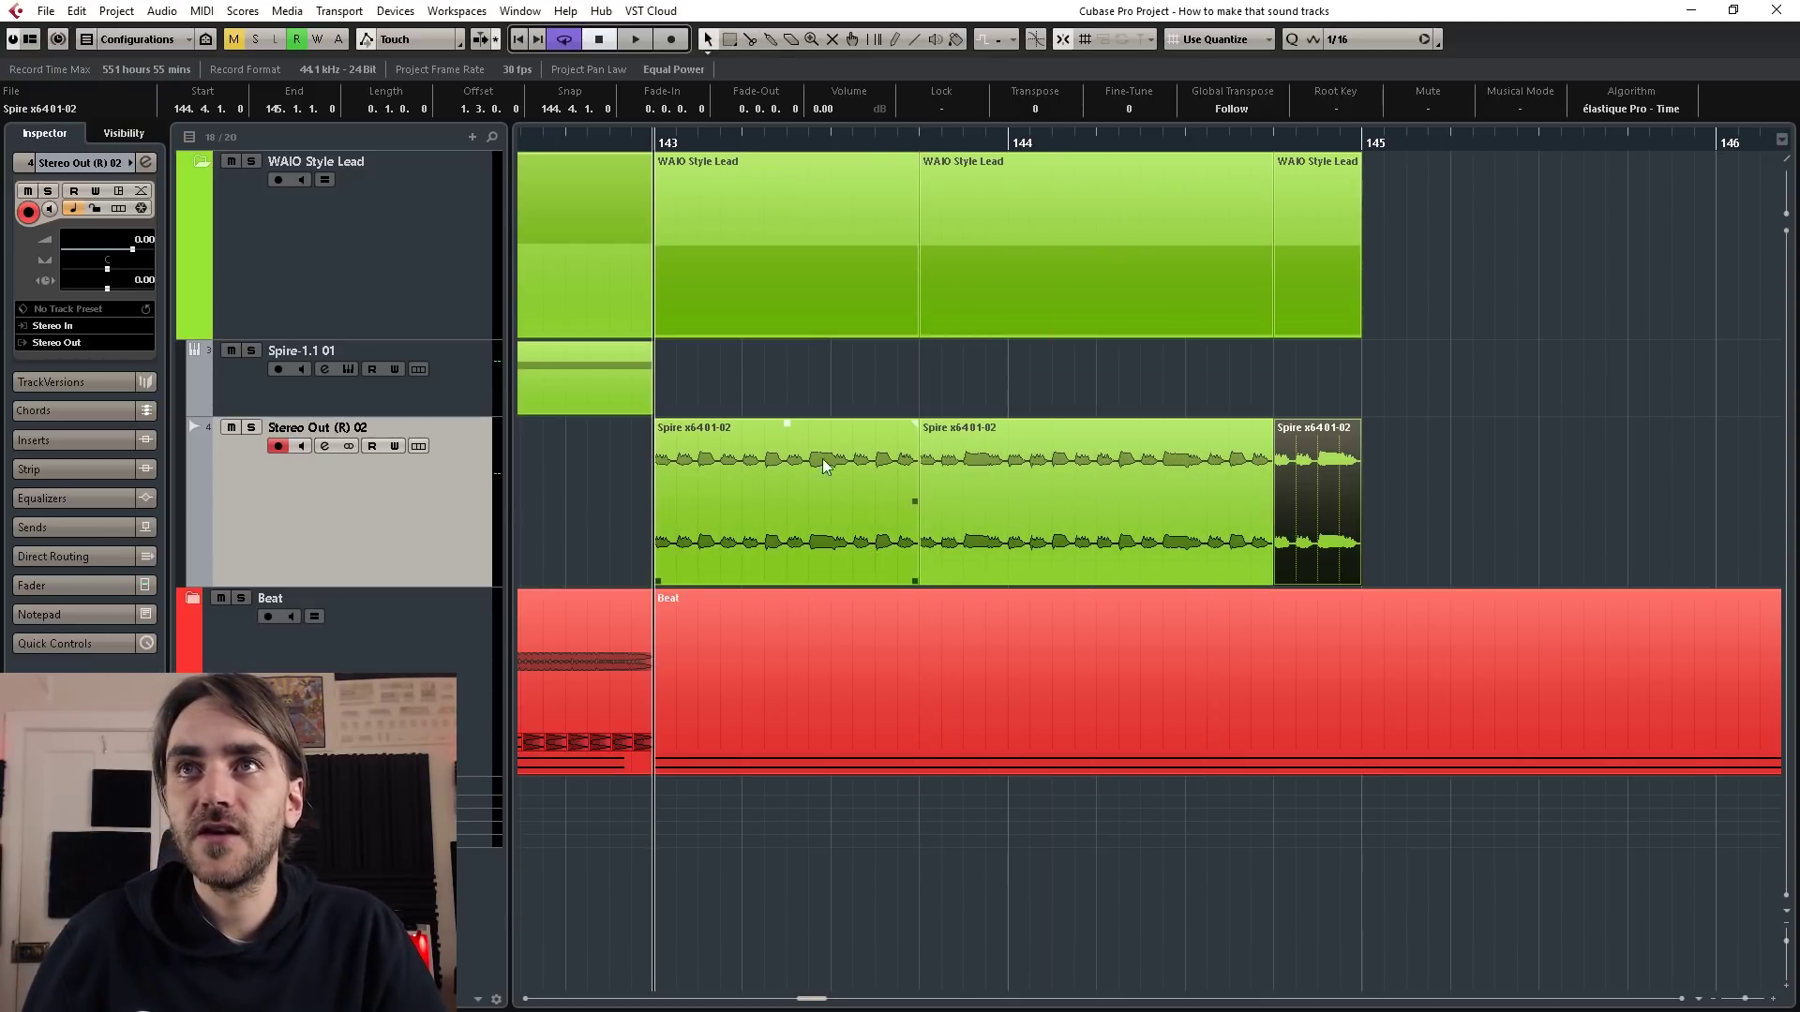
- Shorten the first audio slice to three sixteenths and duplicate it three times to fill the space up to 143.4.1
click(911, 462)
drag(914, 581, 719, 582)
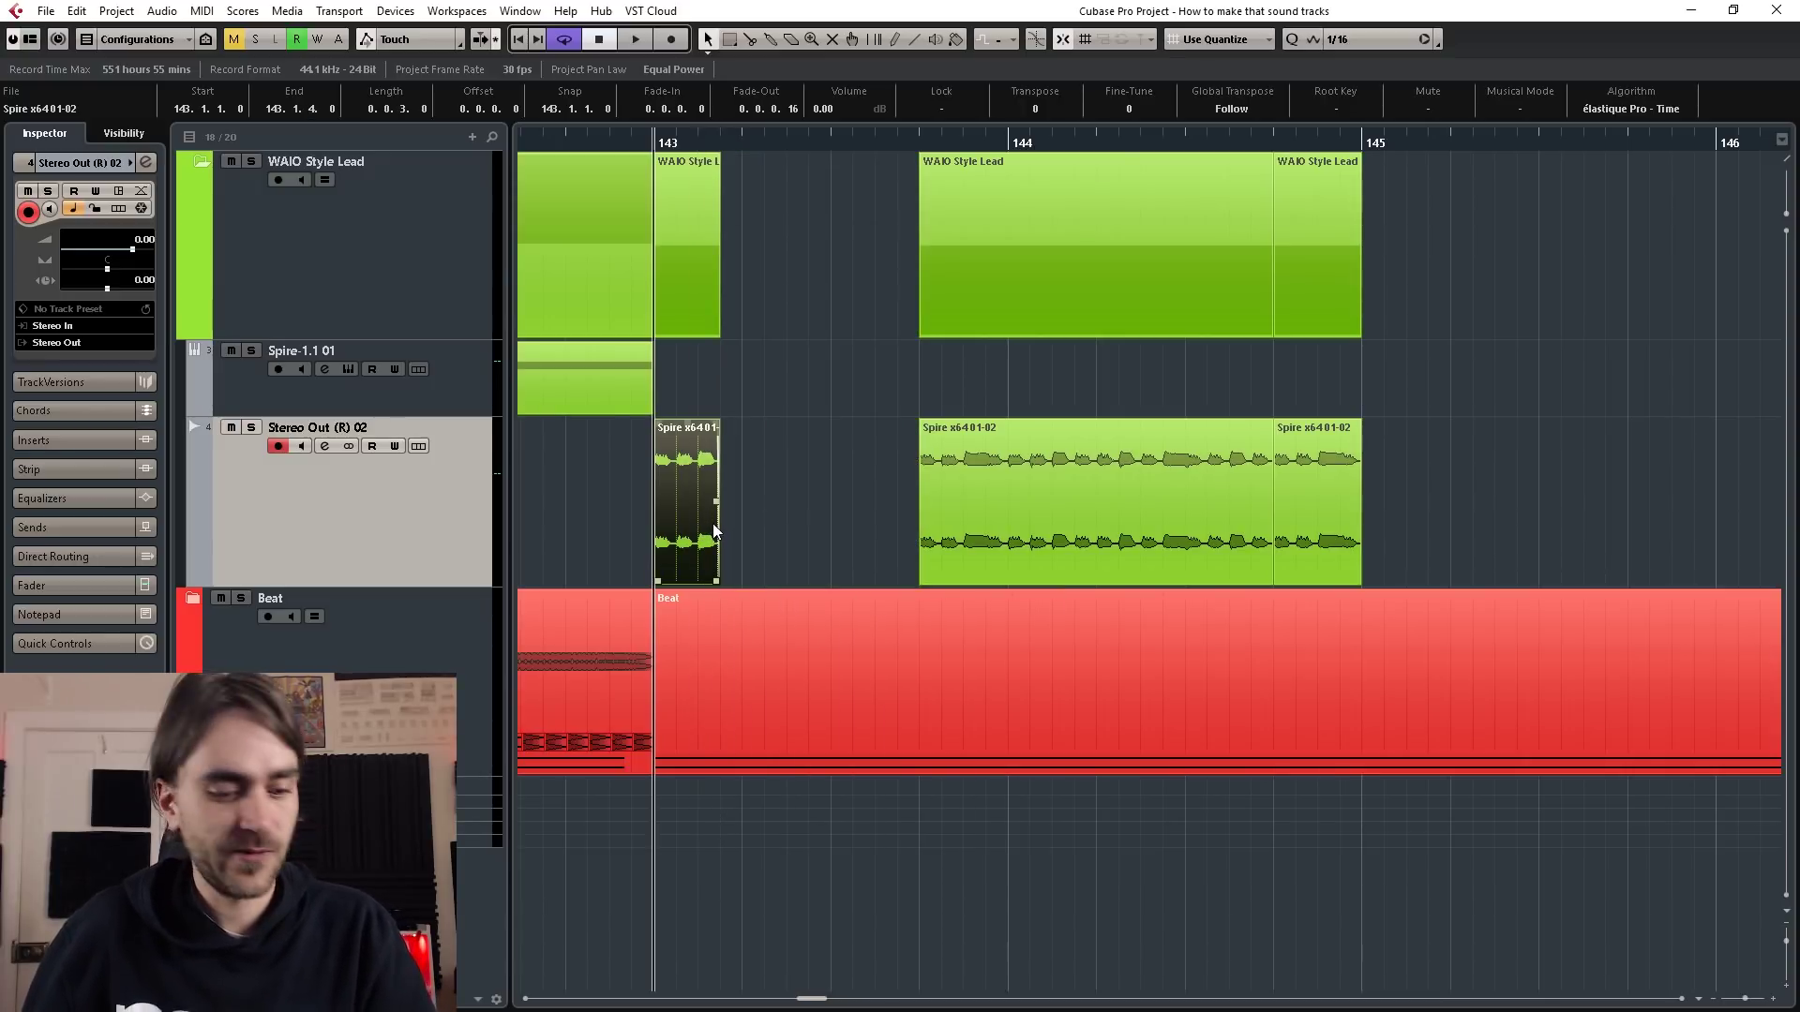
key(ctrl+d)
key(ctrl+d)
key(ctrl+d)
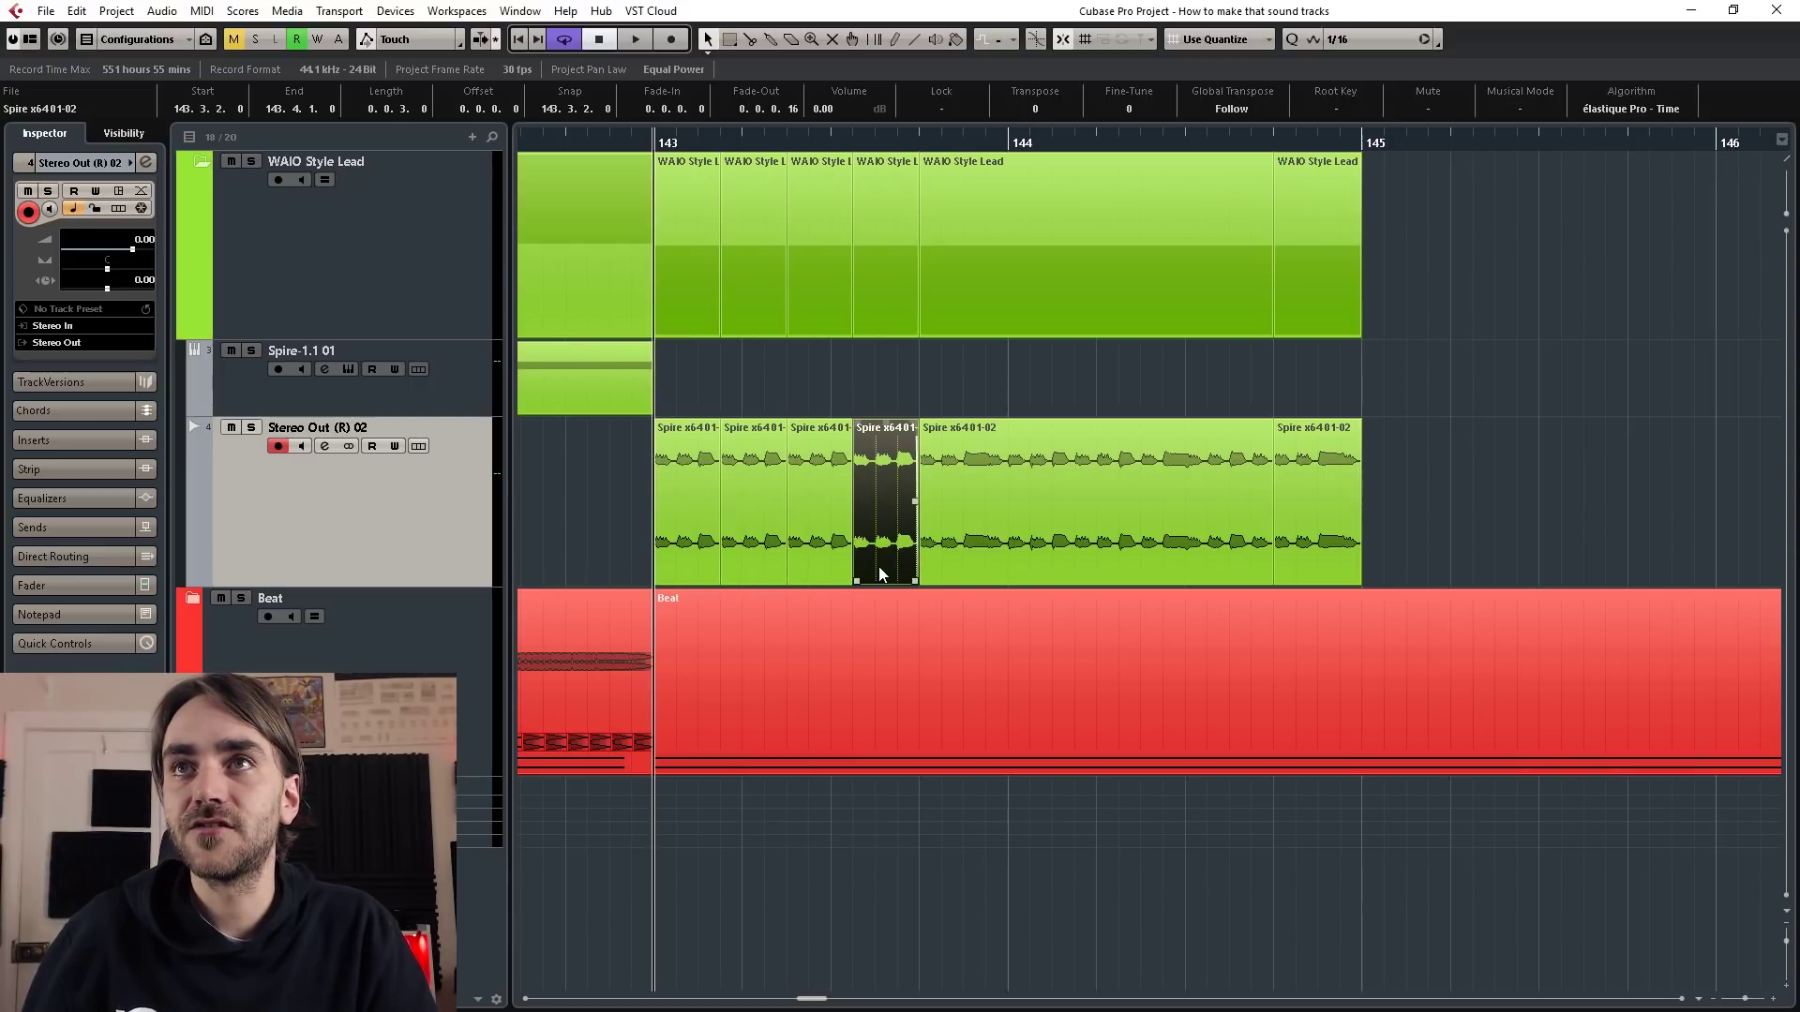
- Shorten the slice starting at 143.4.1 and repeat it to fill the space before the last slice
click(975, 537)
click(602, 422)
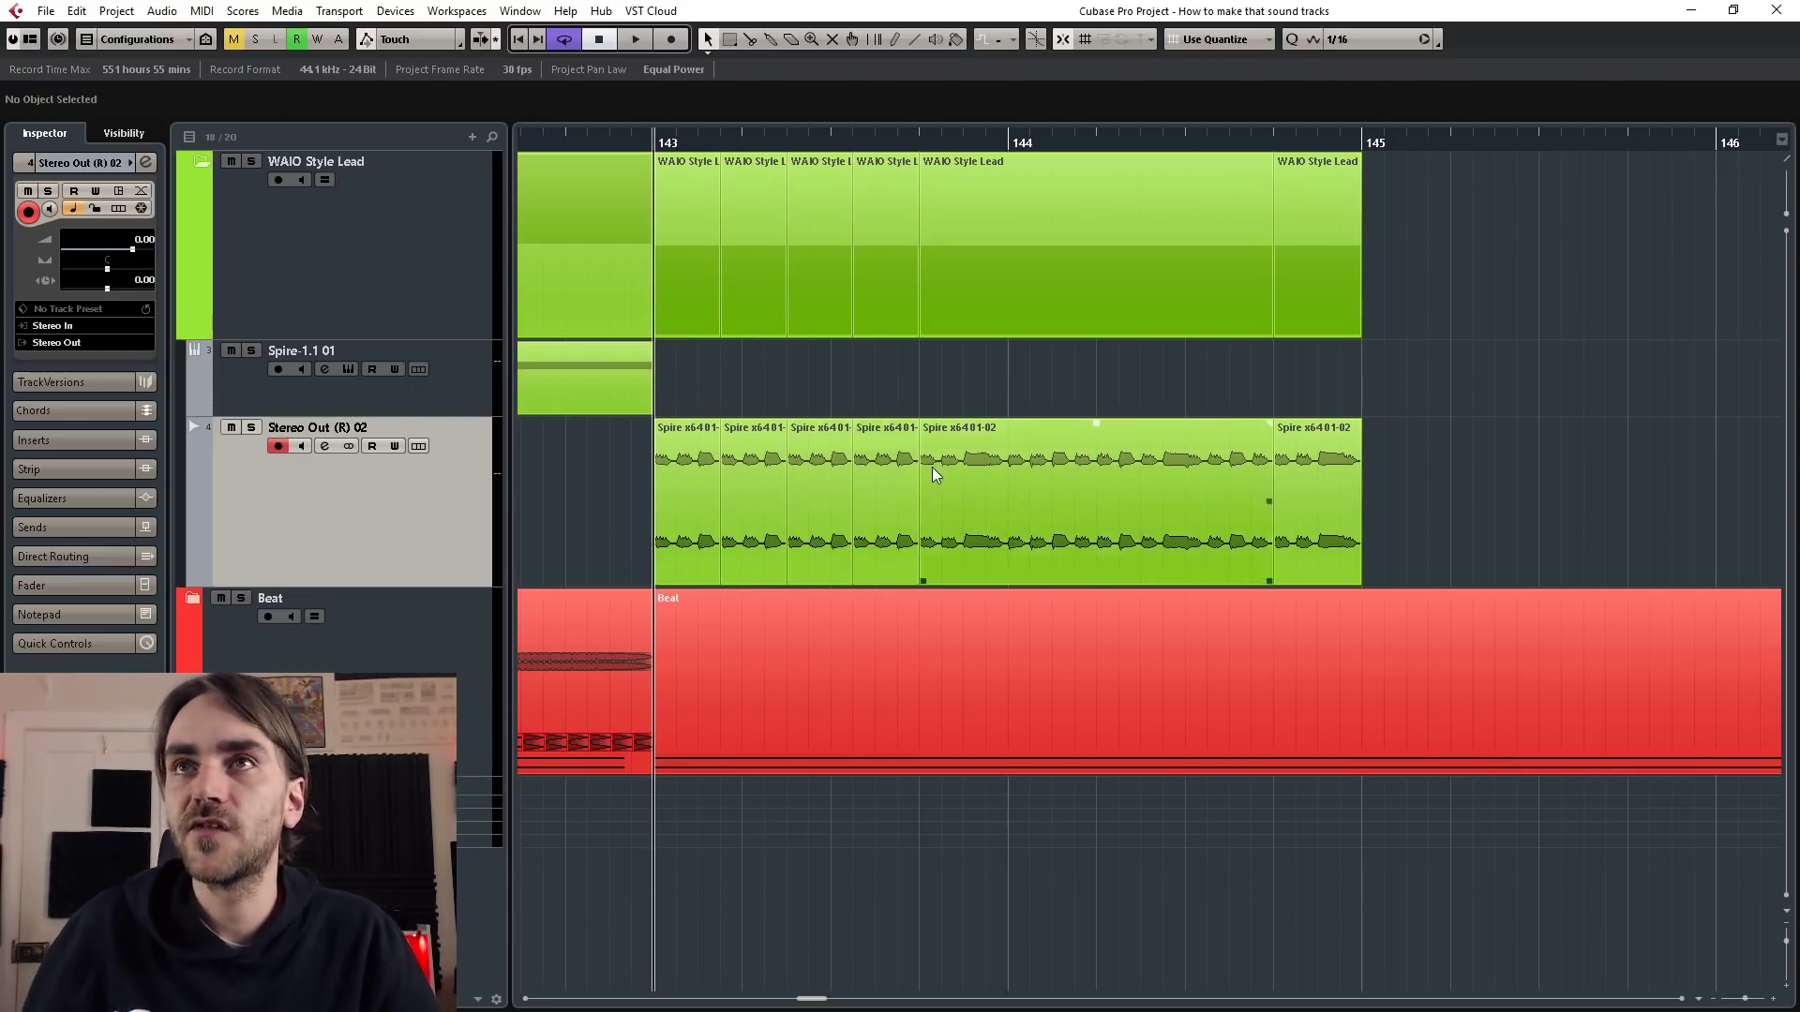
click(952, 518)
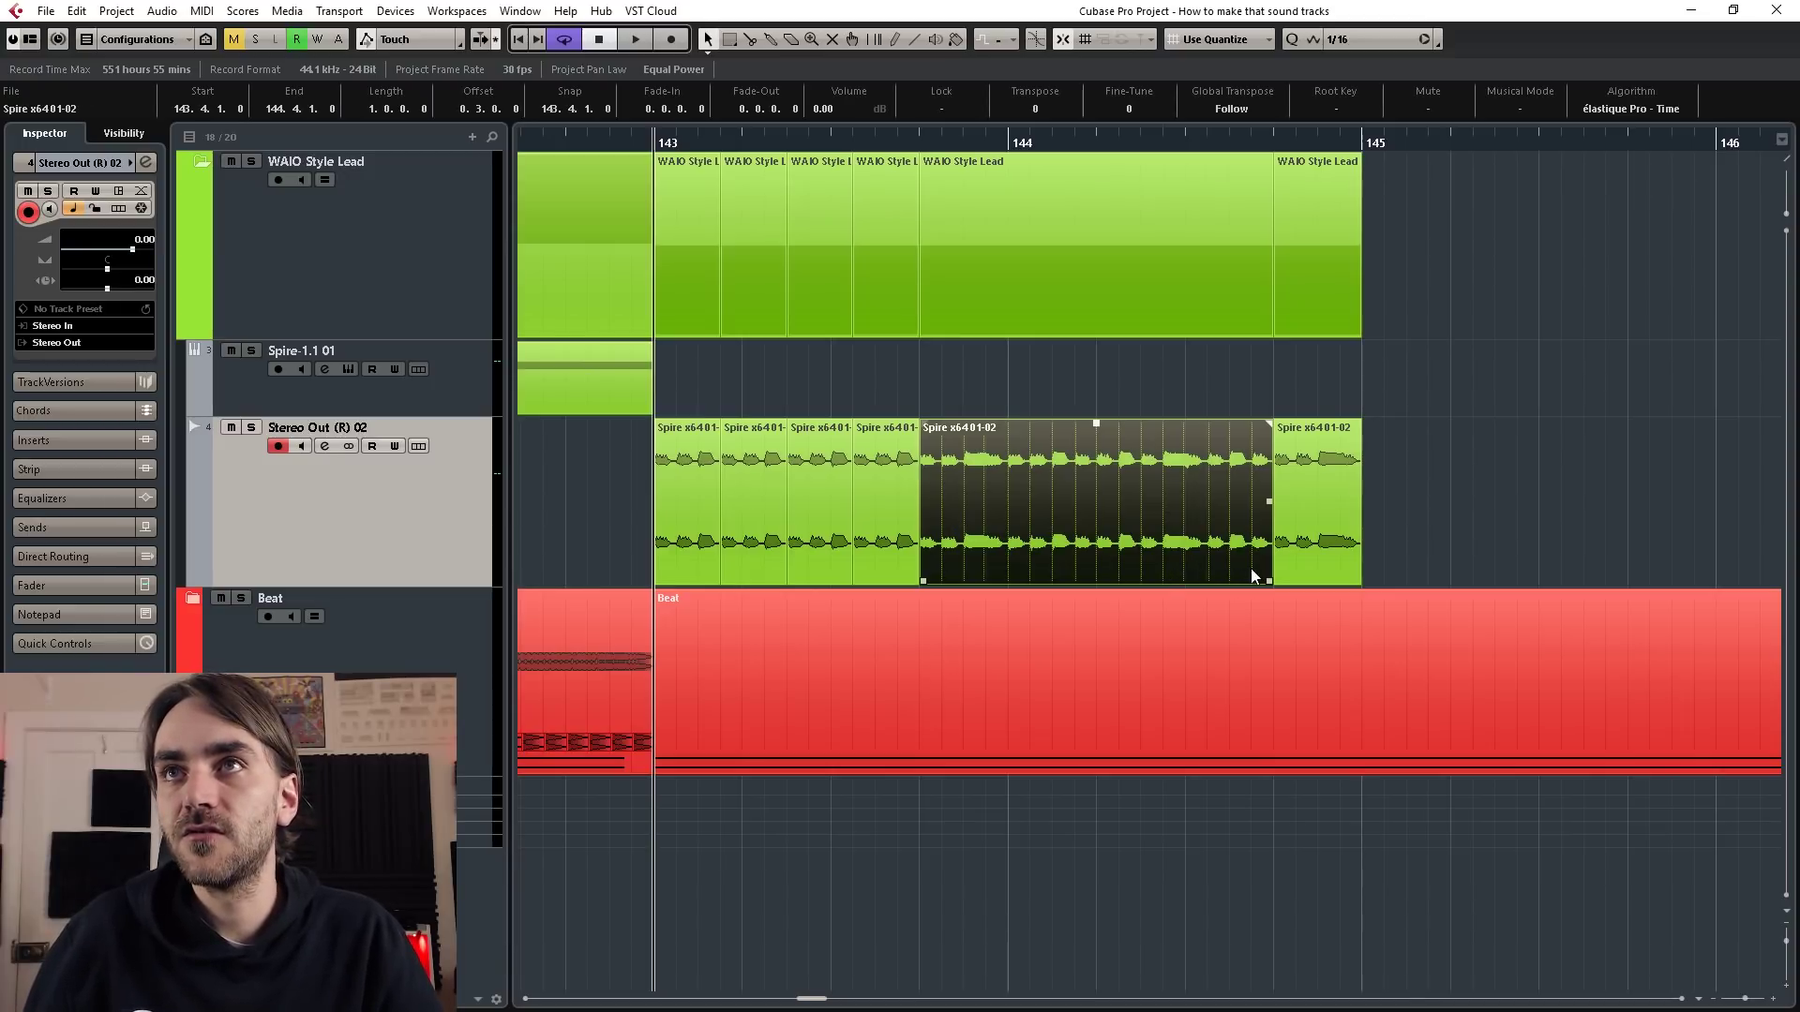
mouse_move(1268, 584)
mouse_down()
mouse_move(1253, 596)
mouse_move(1273, 591)
mouse_up()
- Combine the audio slices between bars 143 and 145 into one audio part and duplicate it at bar 145
scroll(968, 507, down, 4)
right_click(855, 250)
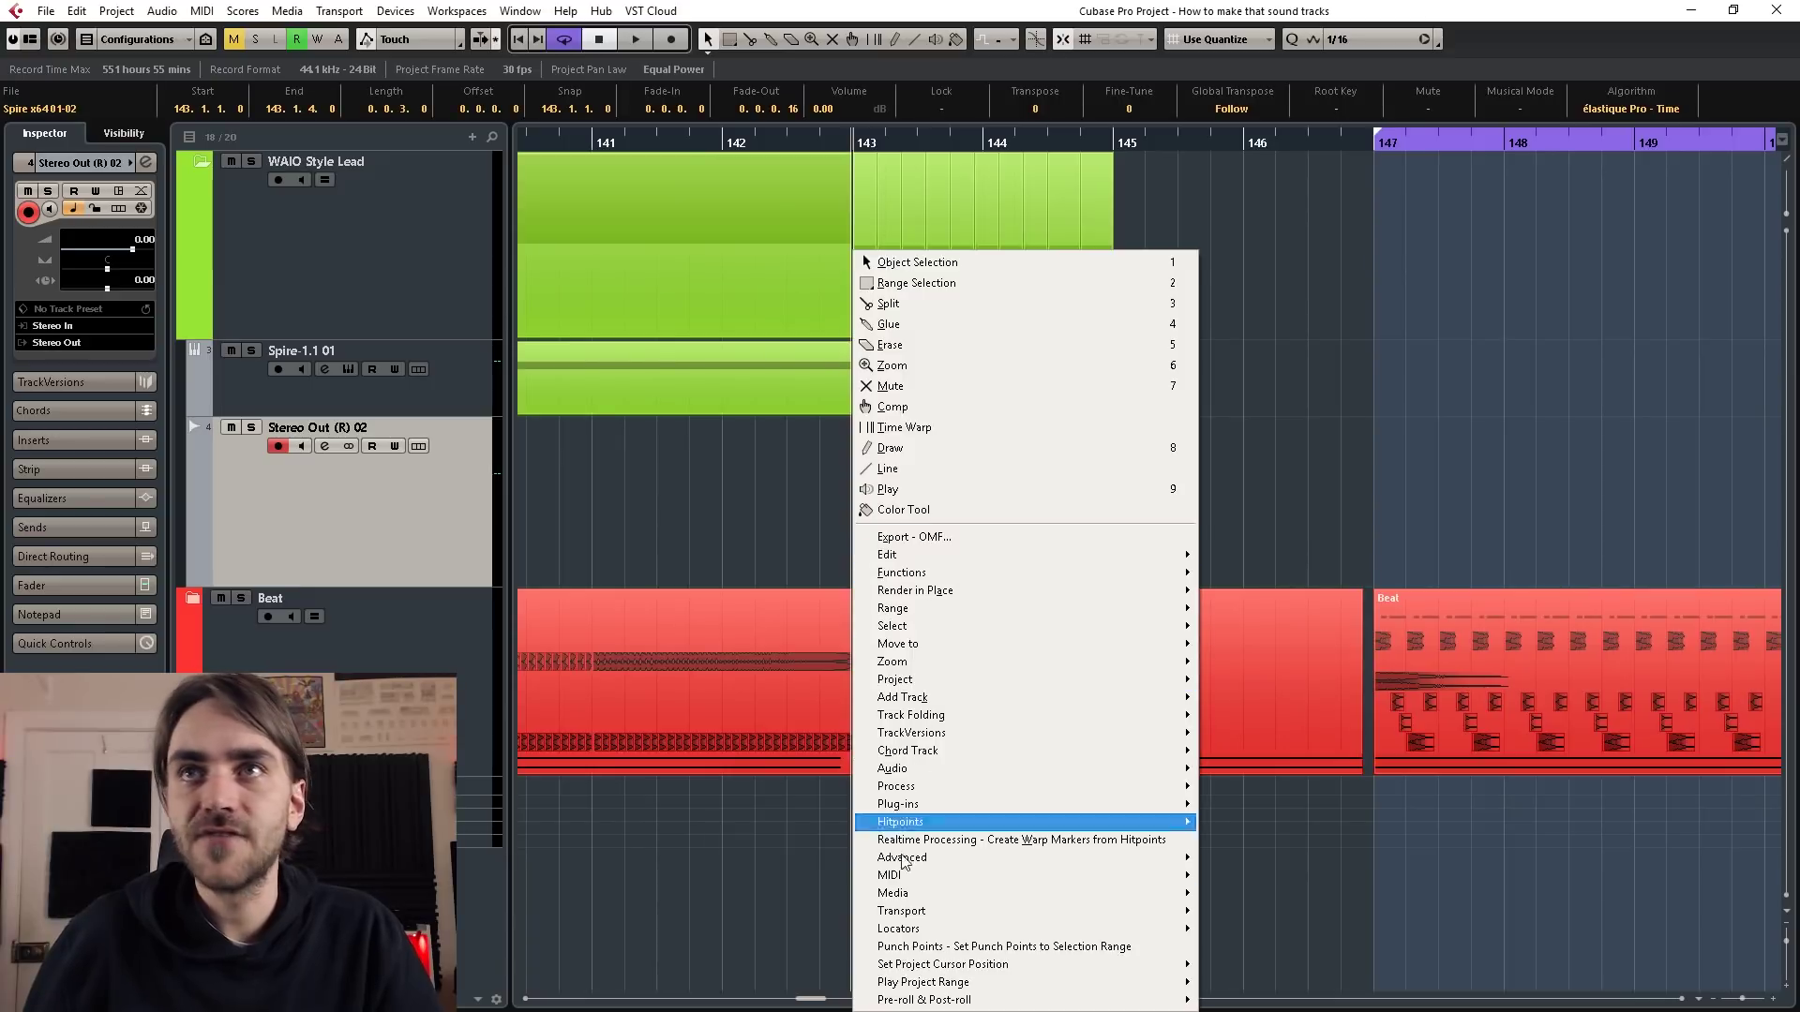
mouse_move(900, 768)
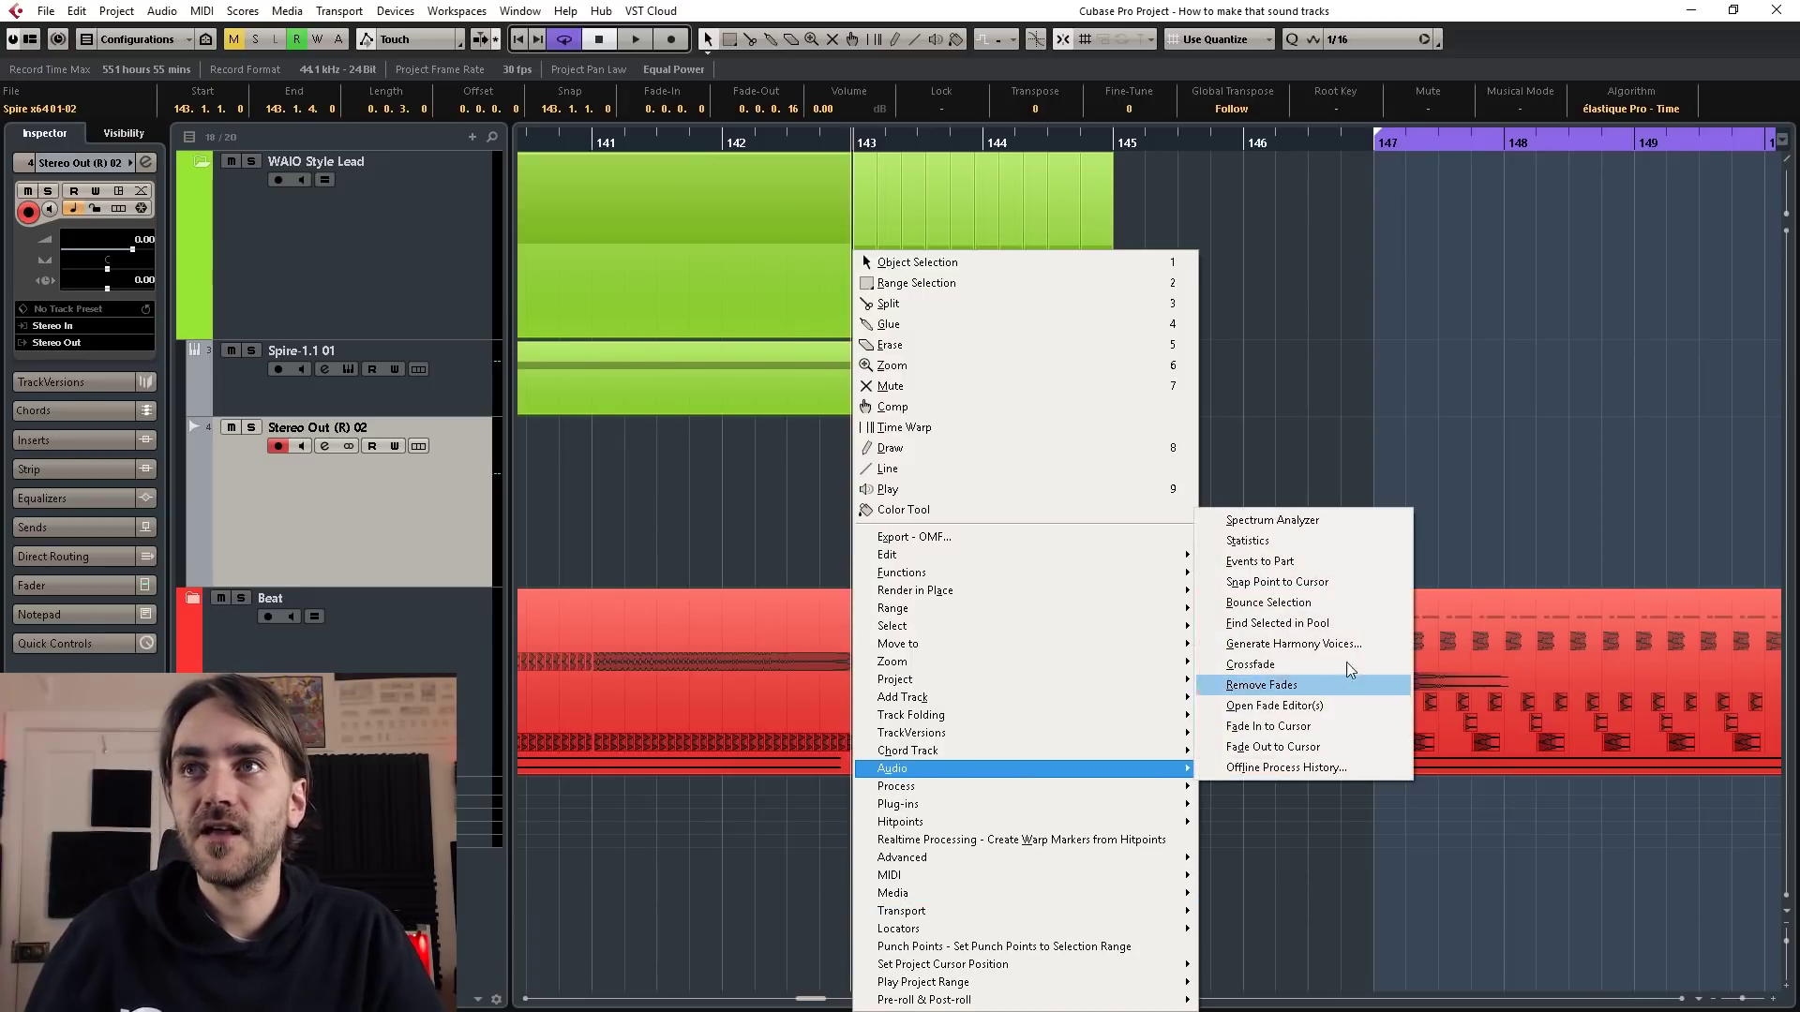
click(1303, 563)
key(ctrl+d)
key(ctrl+z)
key(ctrl+d)
scroll(1163, 522, down, 4)
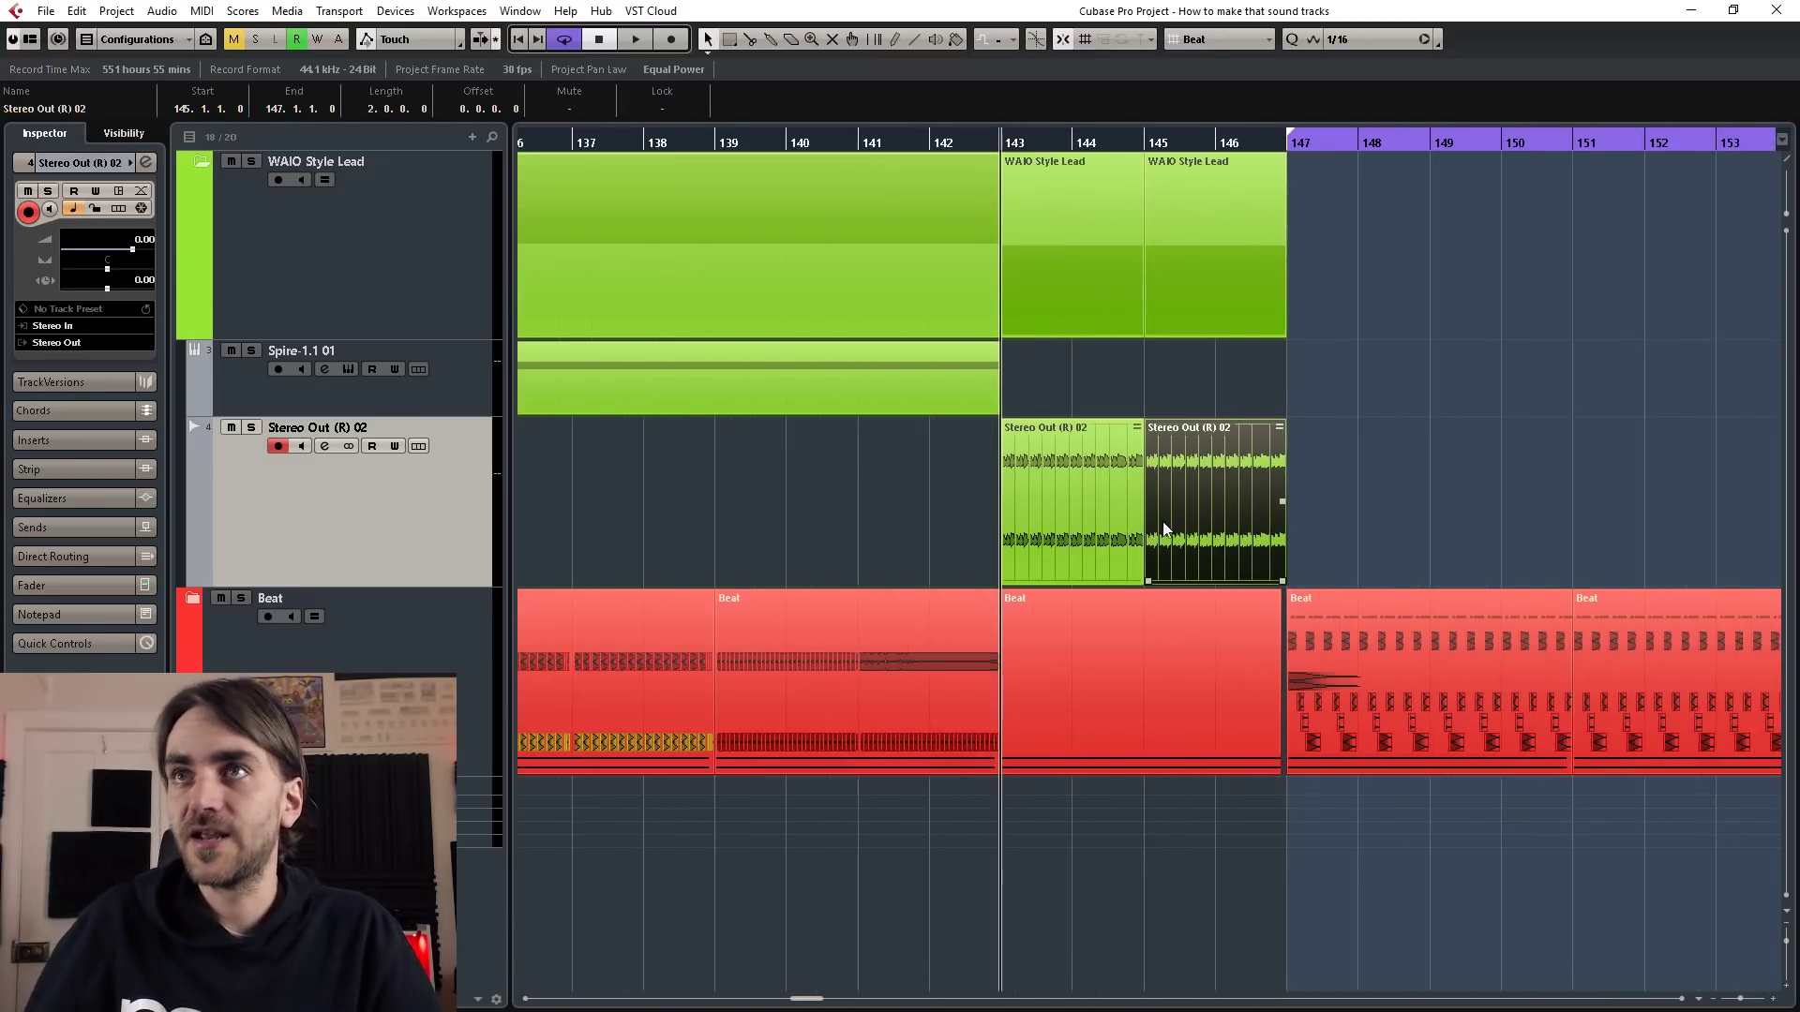
- Route the Spire and rendered audio tracks to a new stereo group channel named Main Lead Group and check its channel settings
click(478, 419)
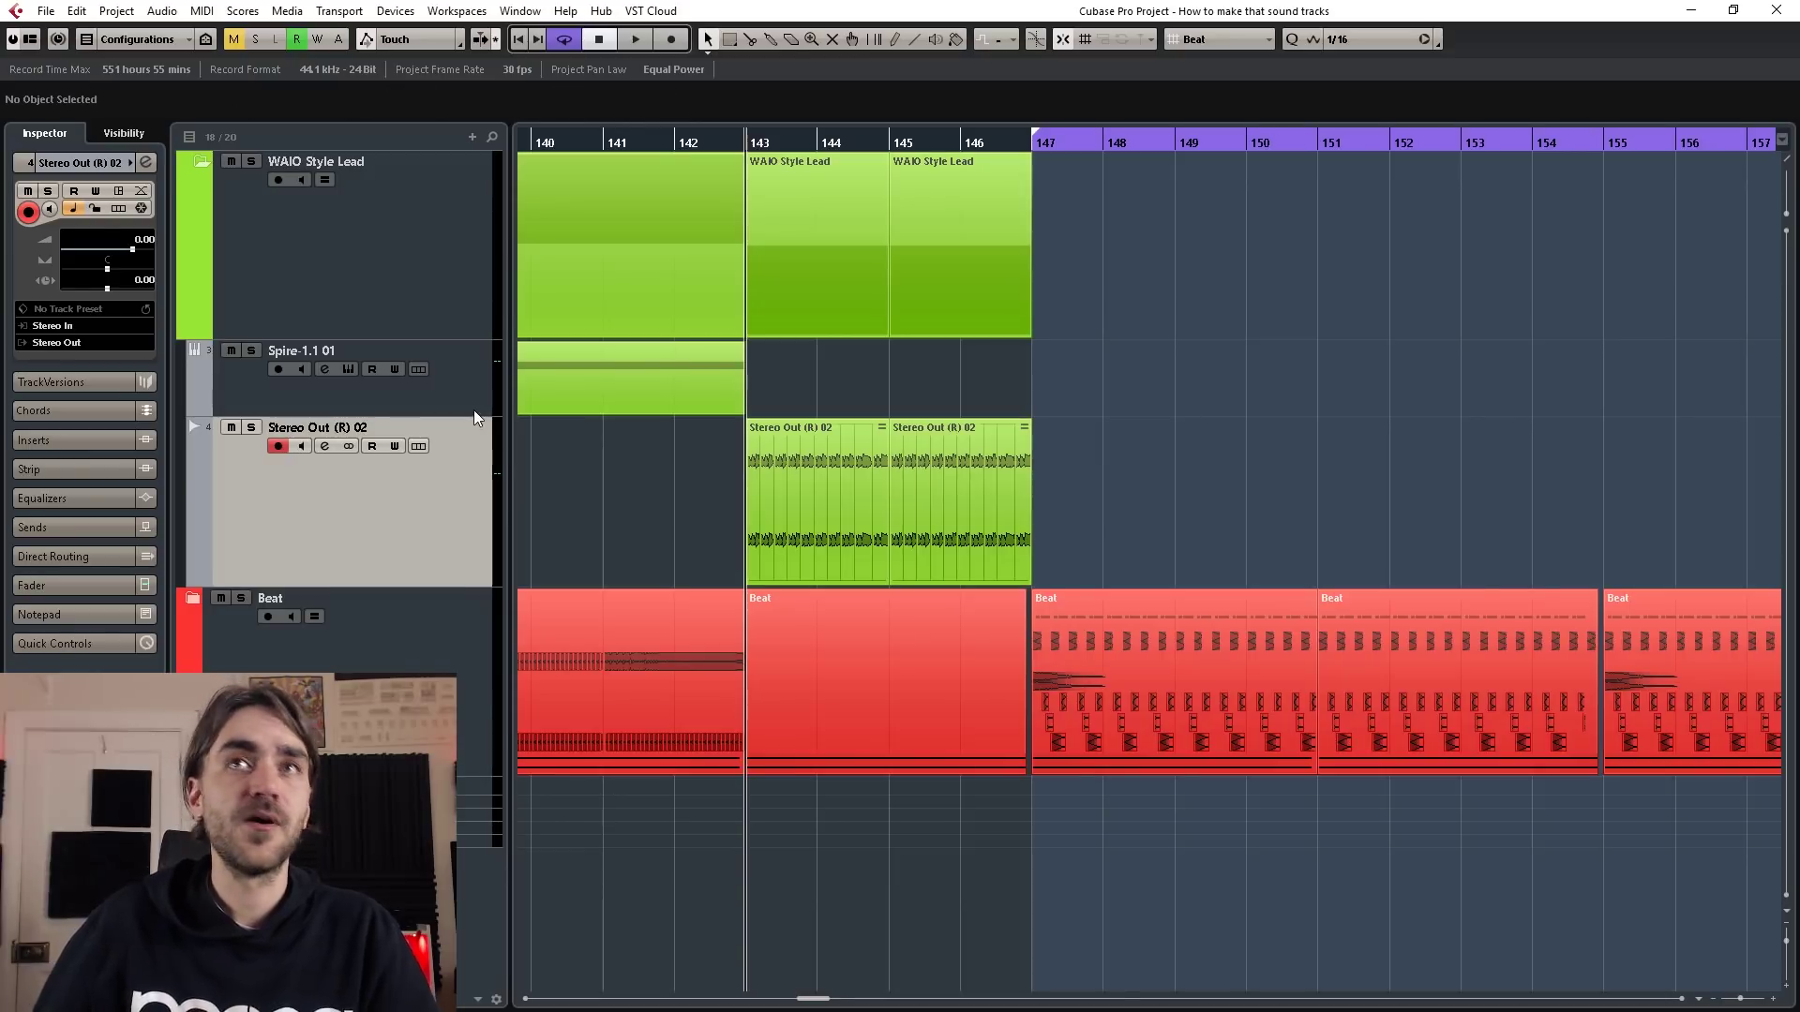
click(469, 386)
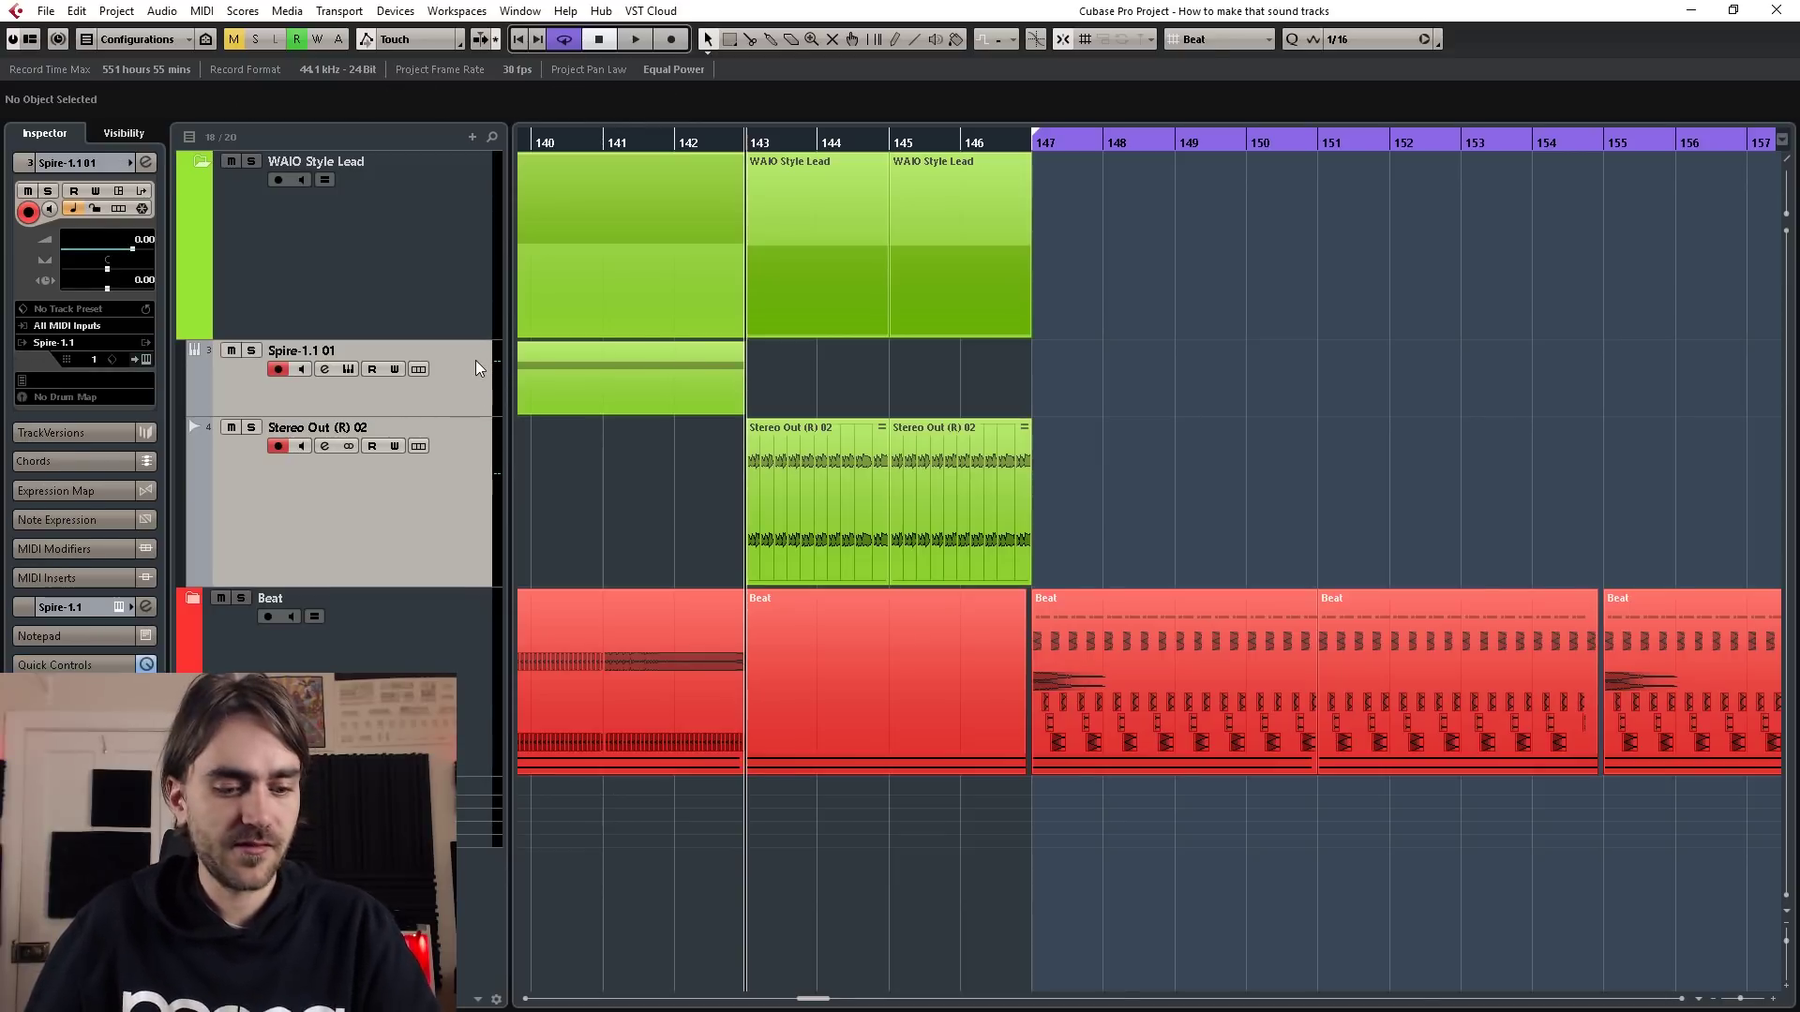
key(F3)
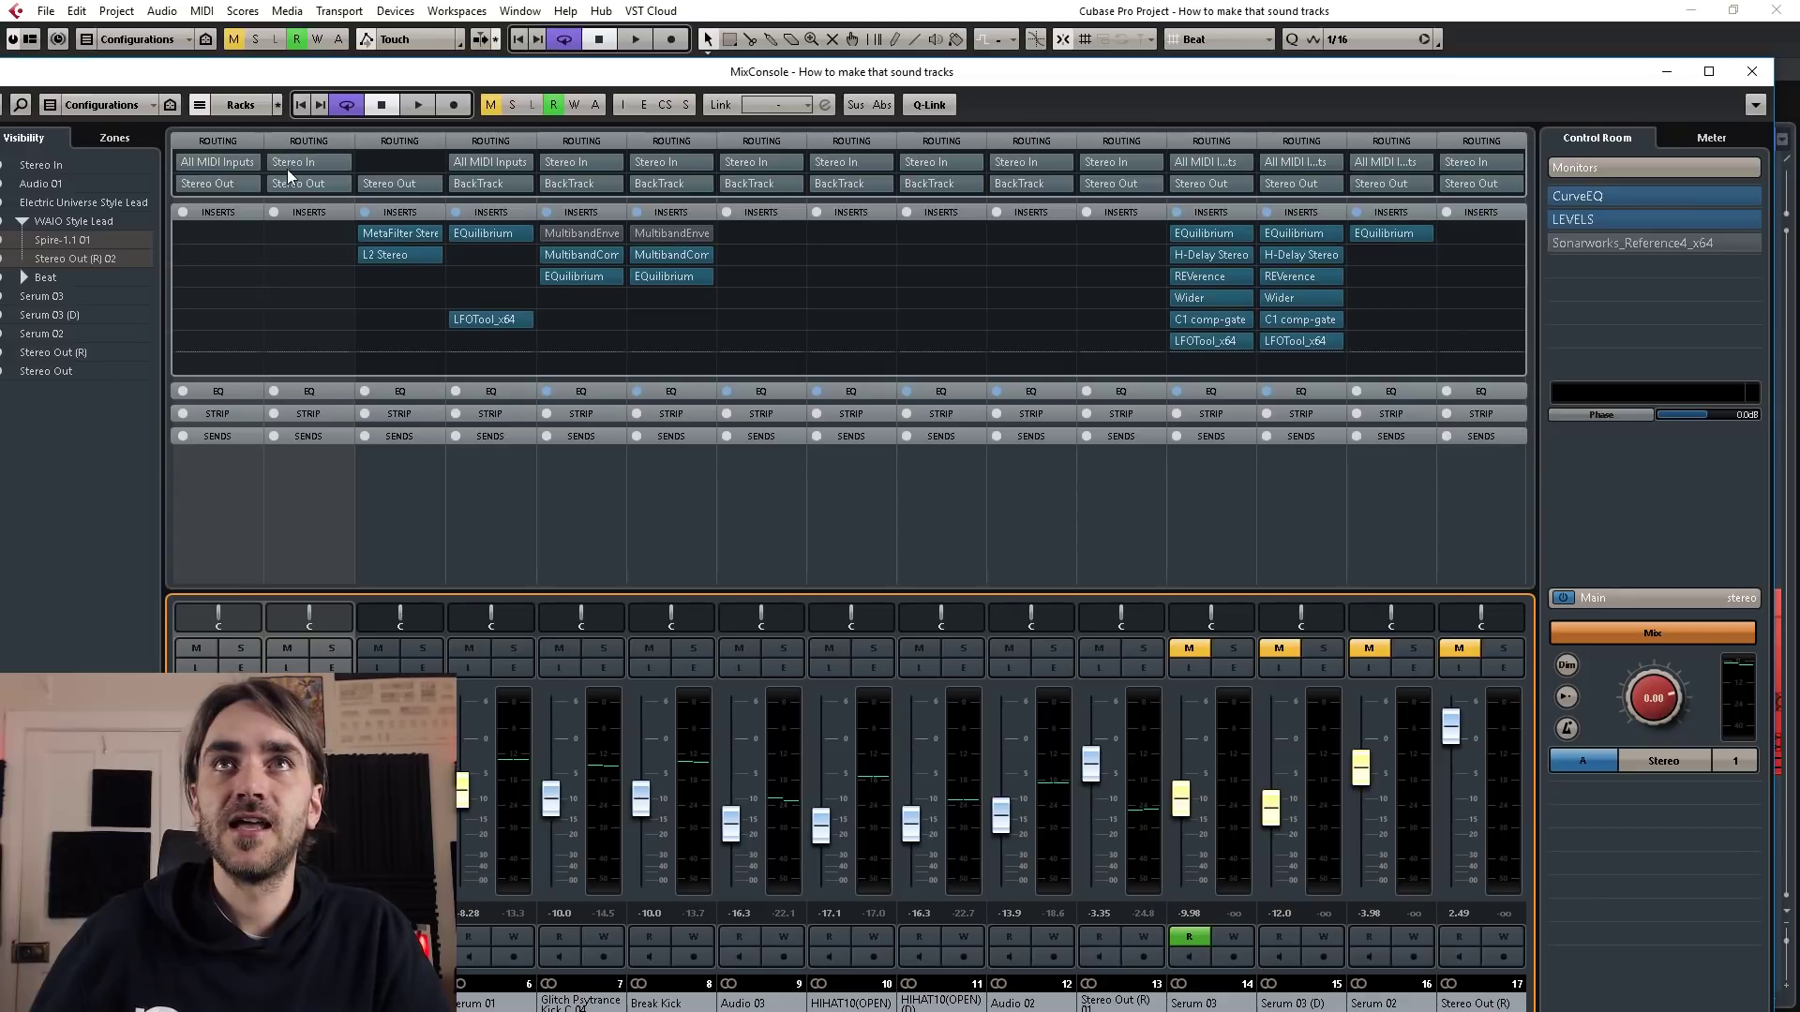
right_click(355, 185)
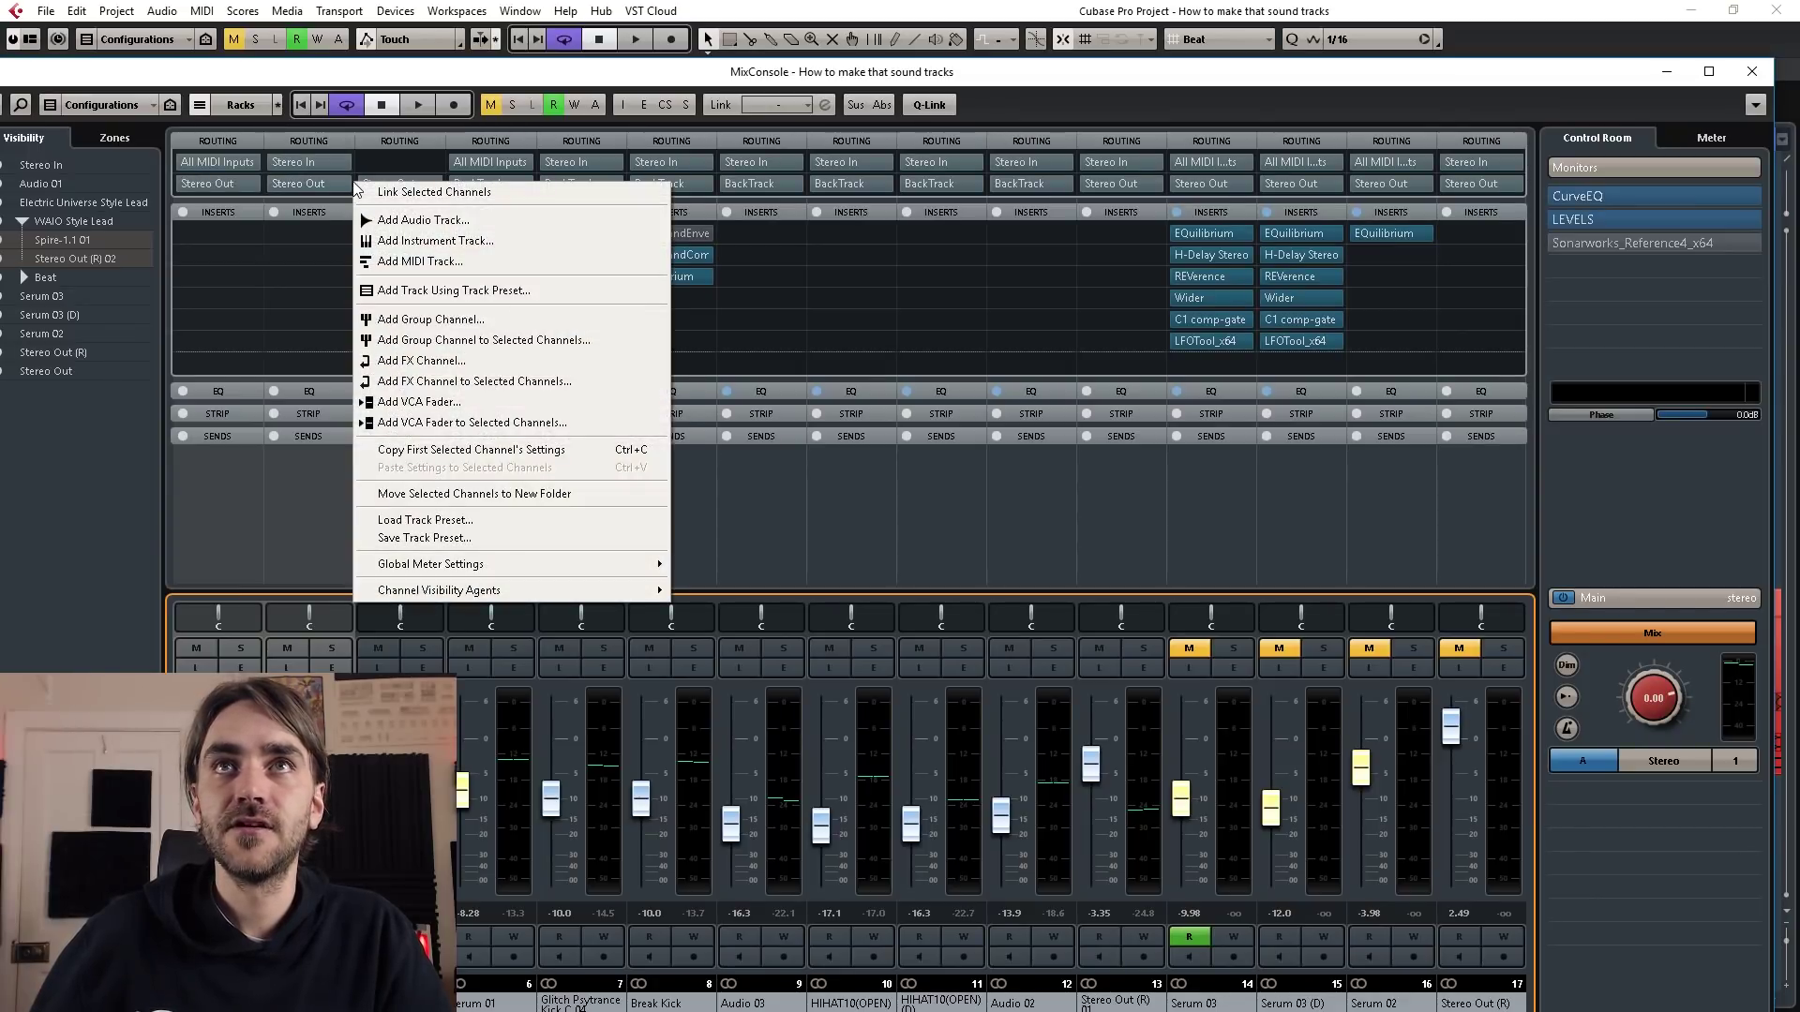
click(434, 343)
text(Main Lead Group)
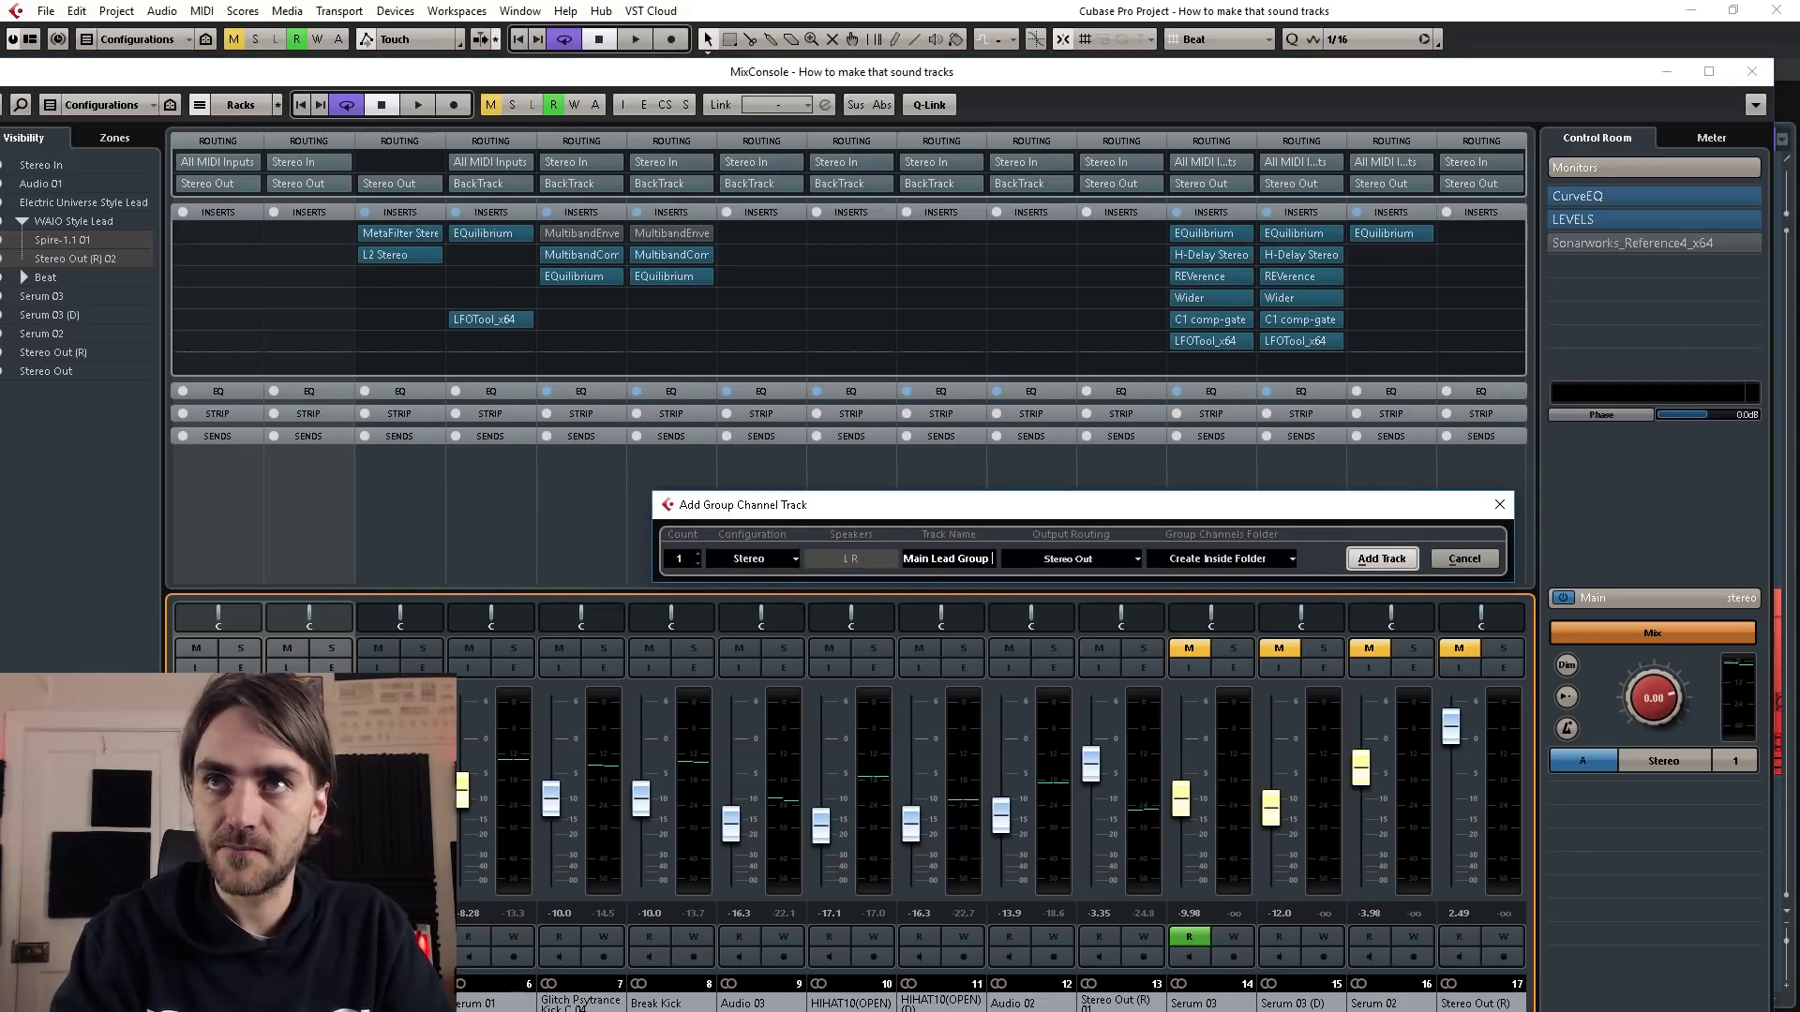
key(Return)
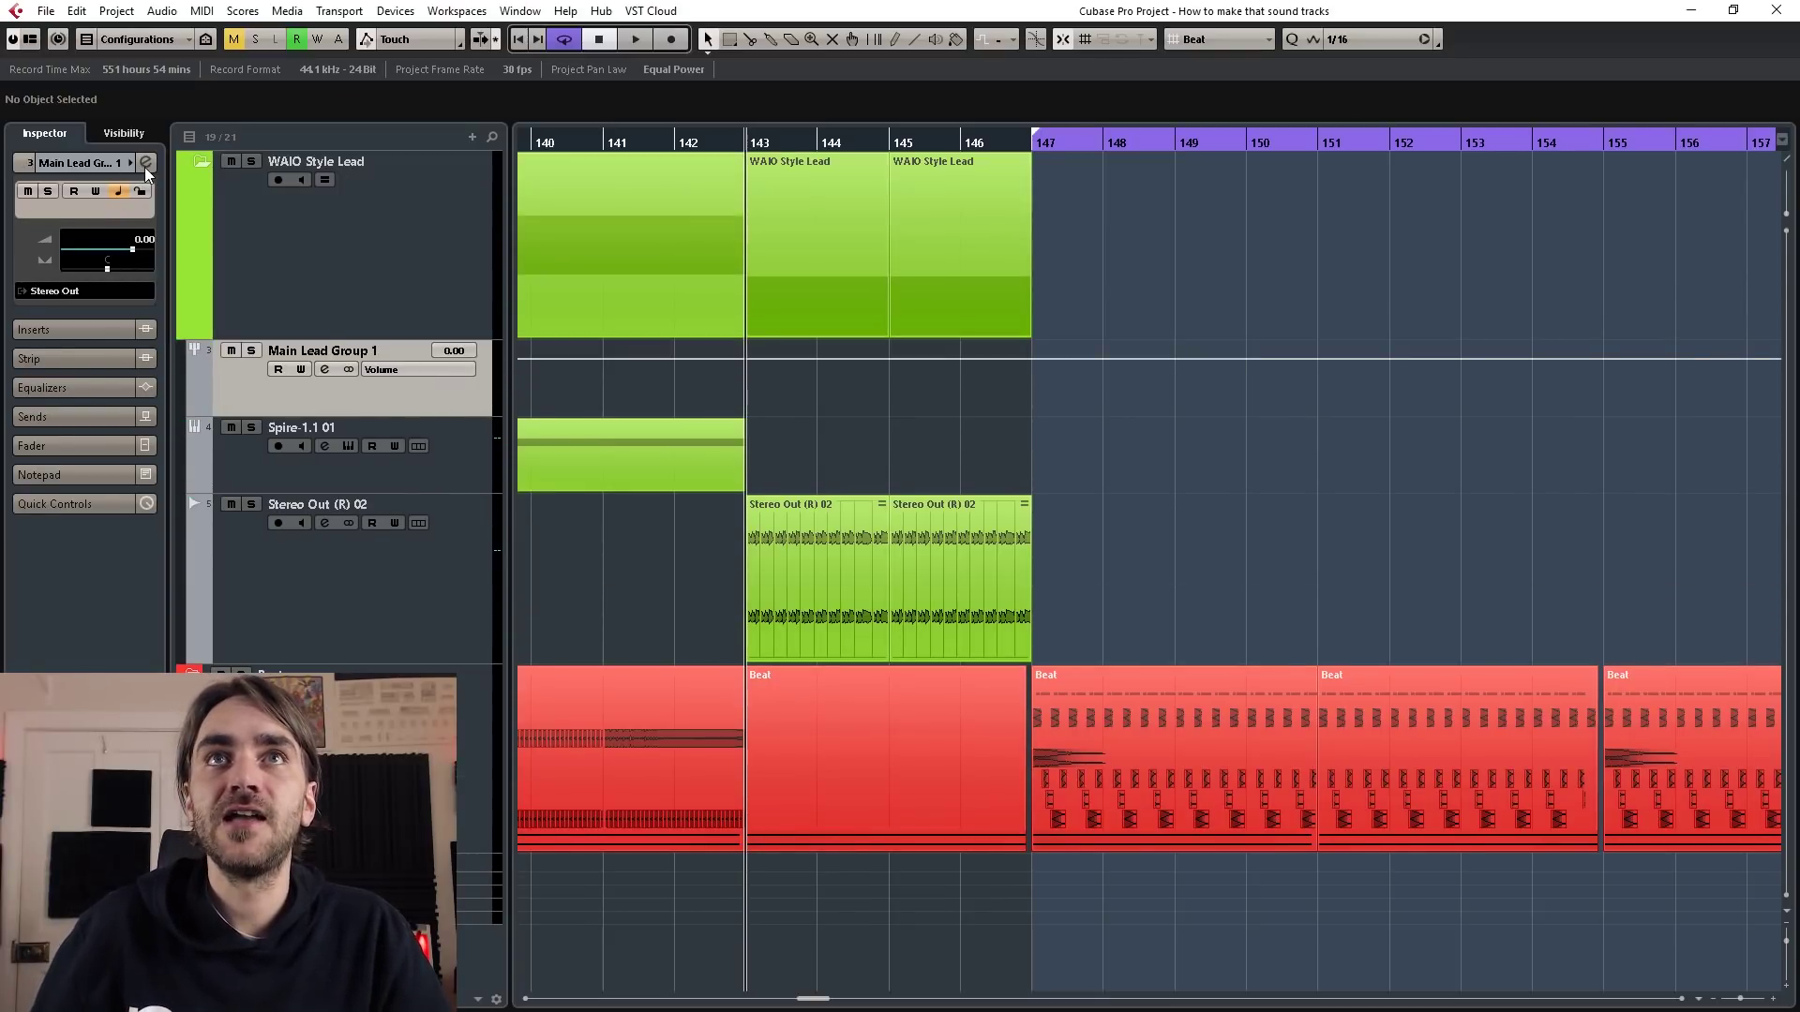
click(324, 369)
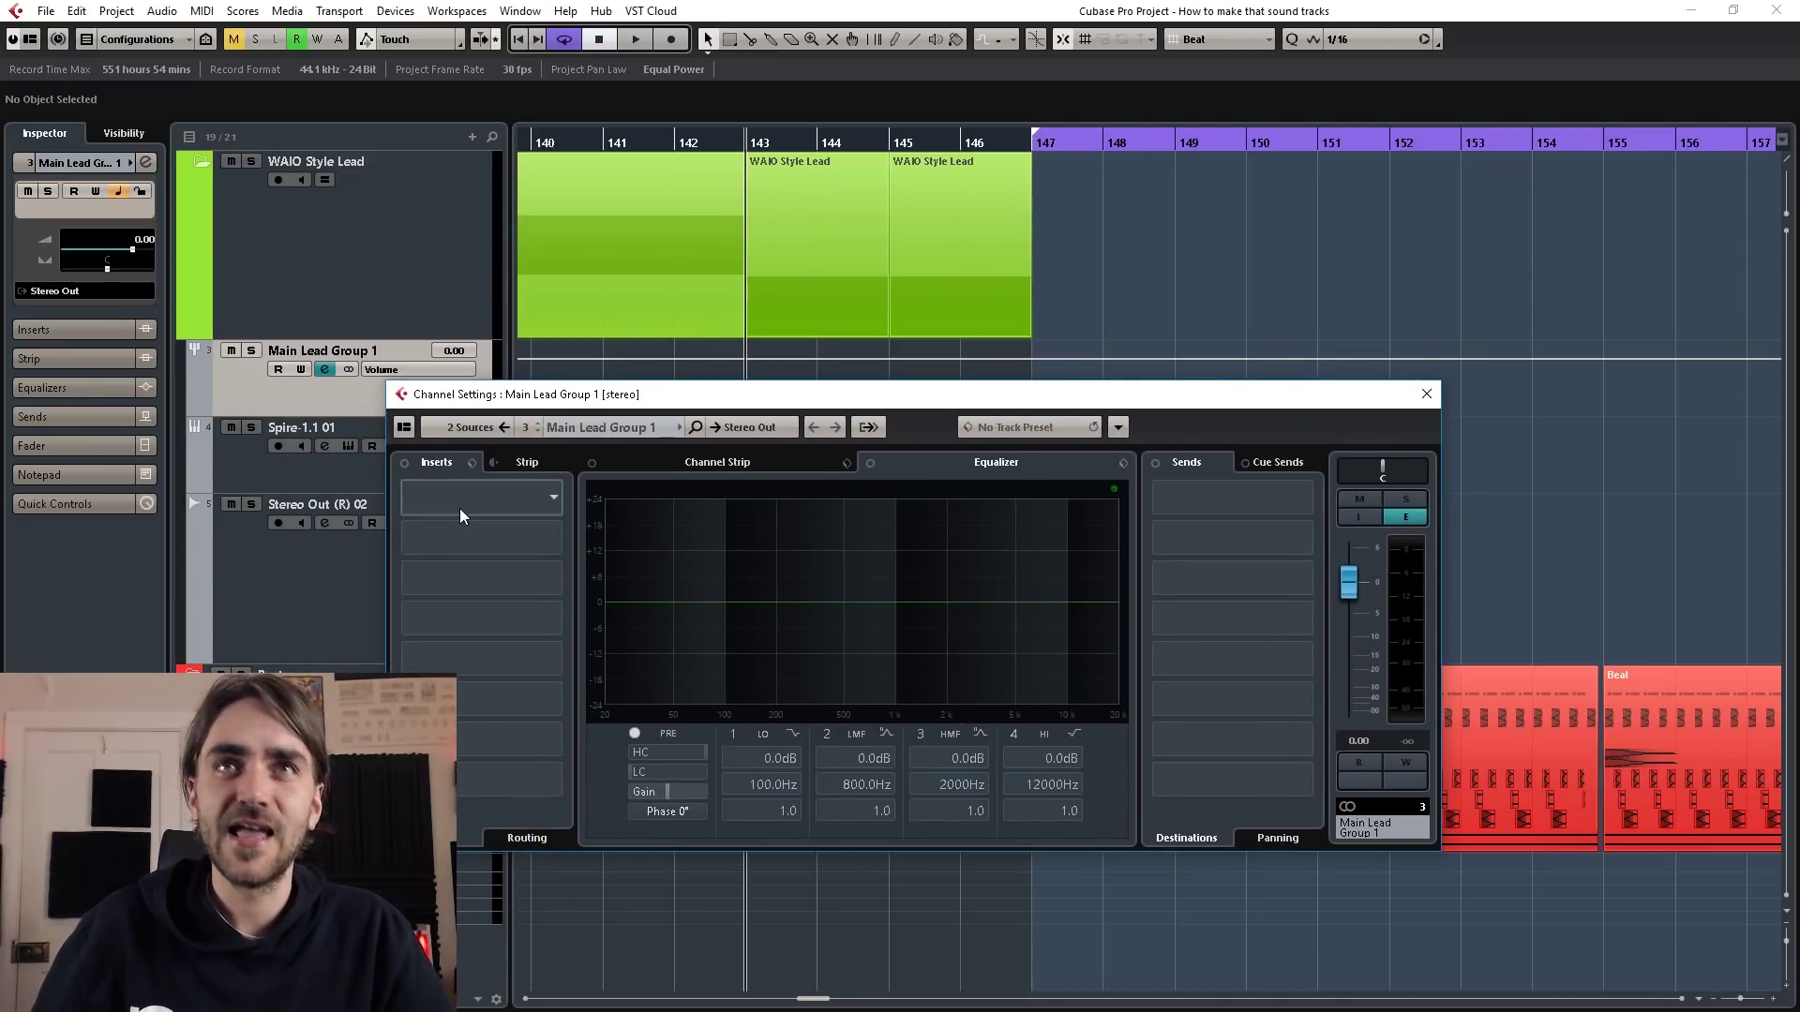
click(1426, 395)
- Load MetaFilter in the second insert slot of the rendered audio track and enable automation writing for it
click(531, 547)
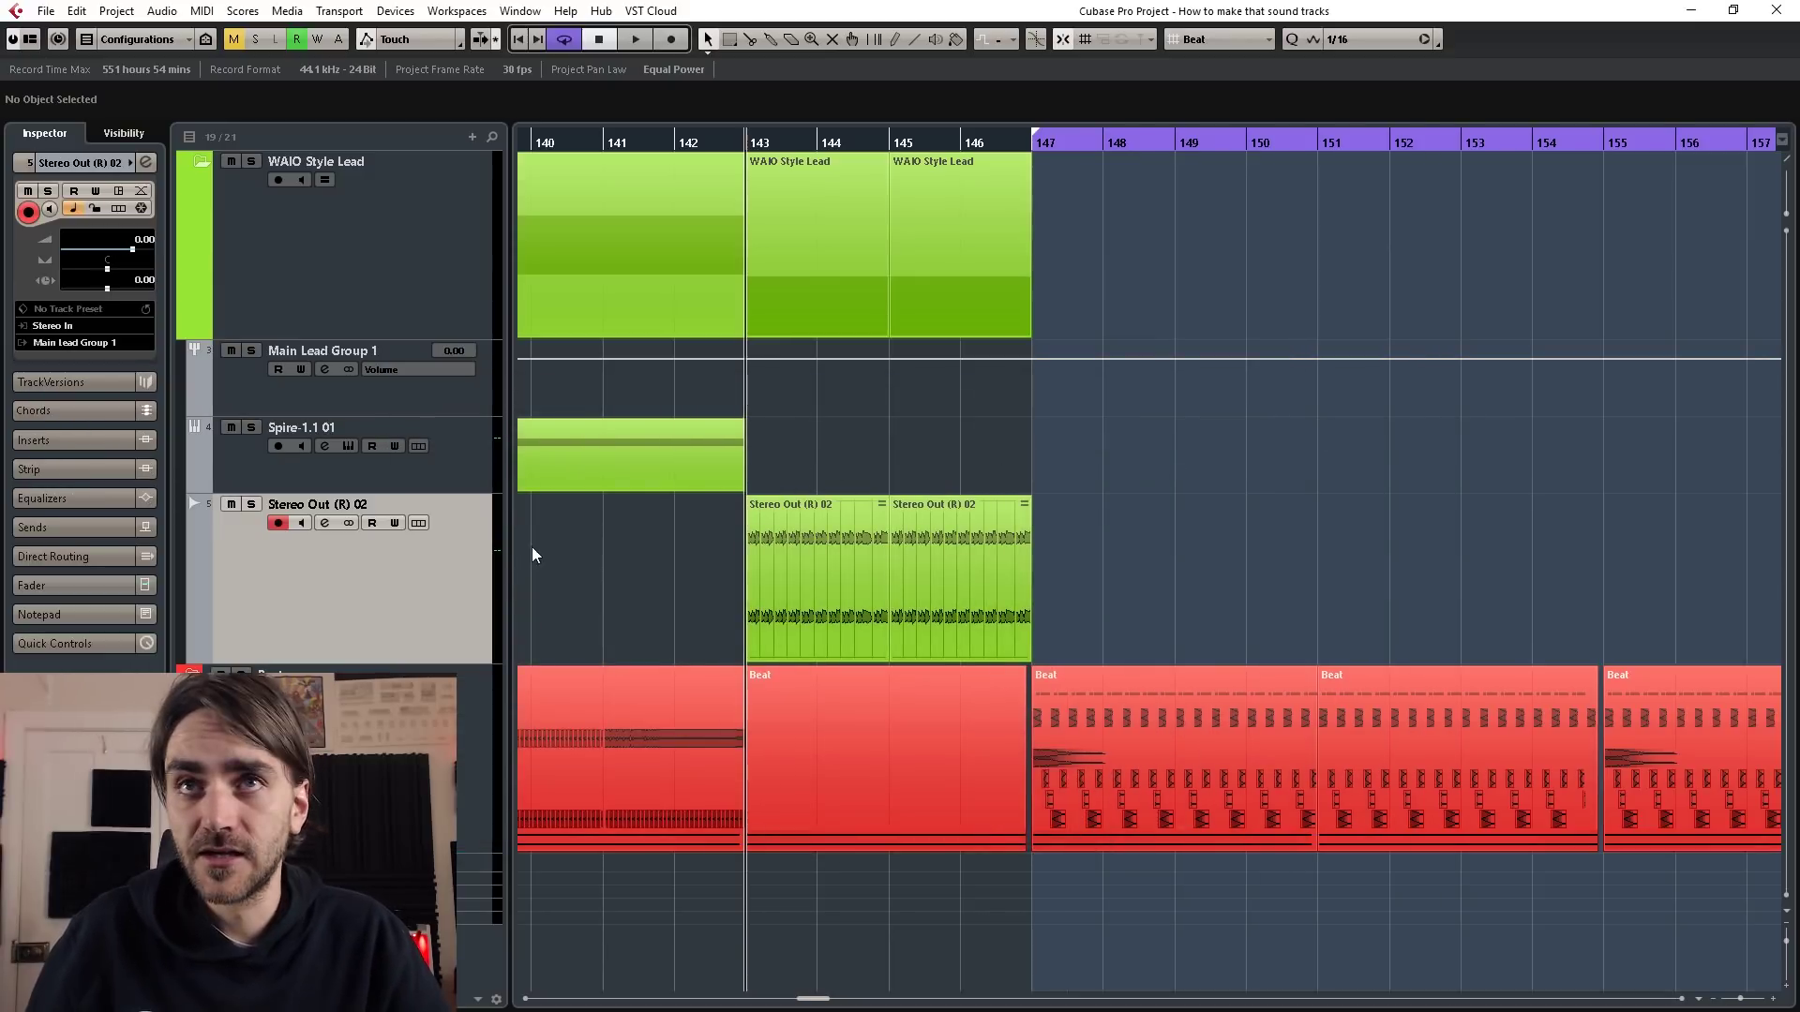
click(145, 164)
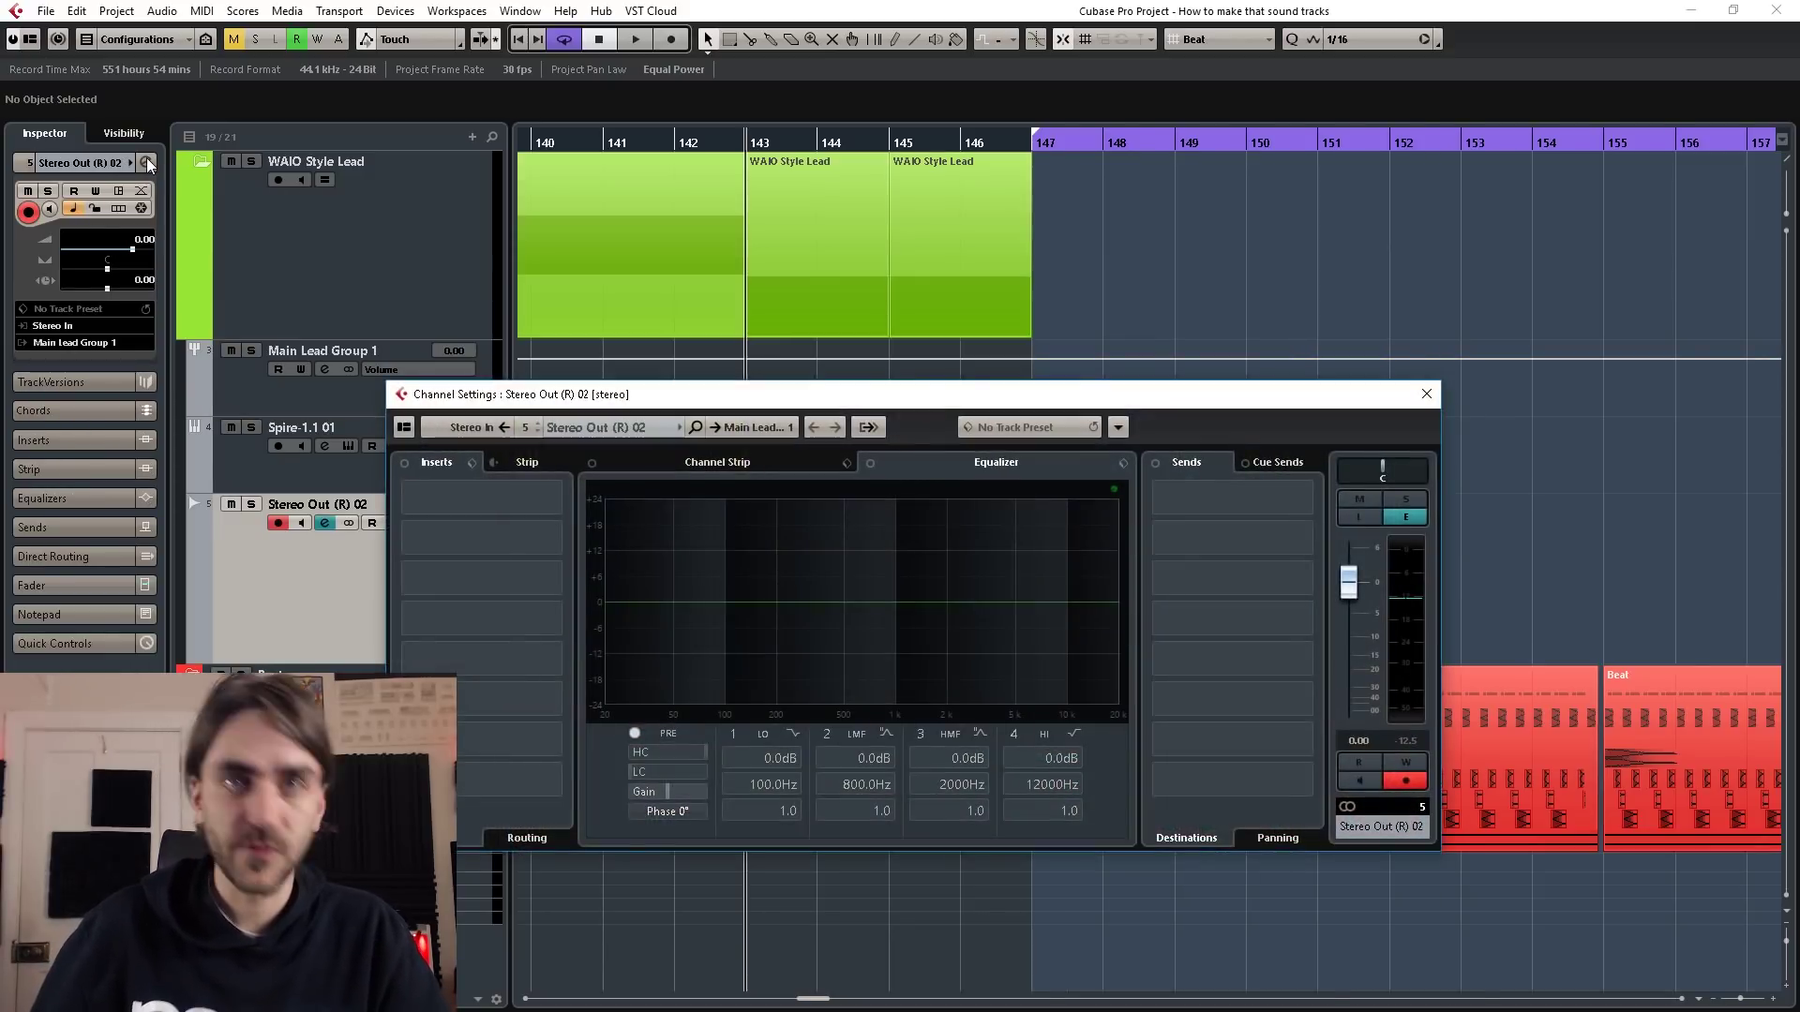
key(h)
click(504, 531)
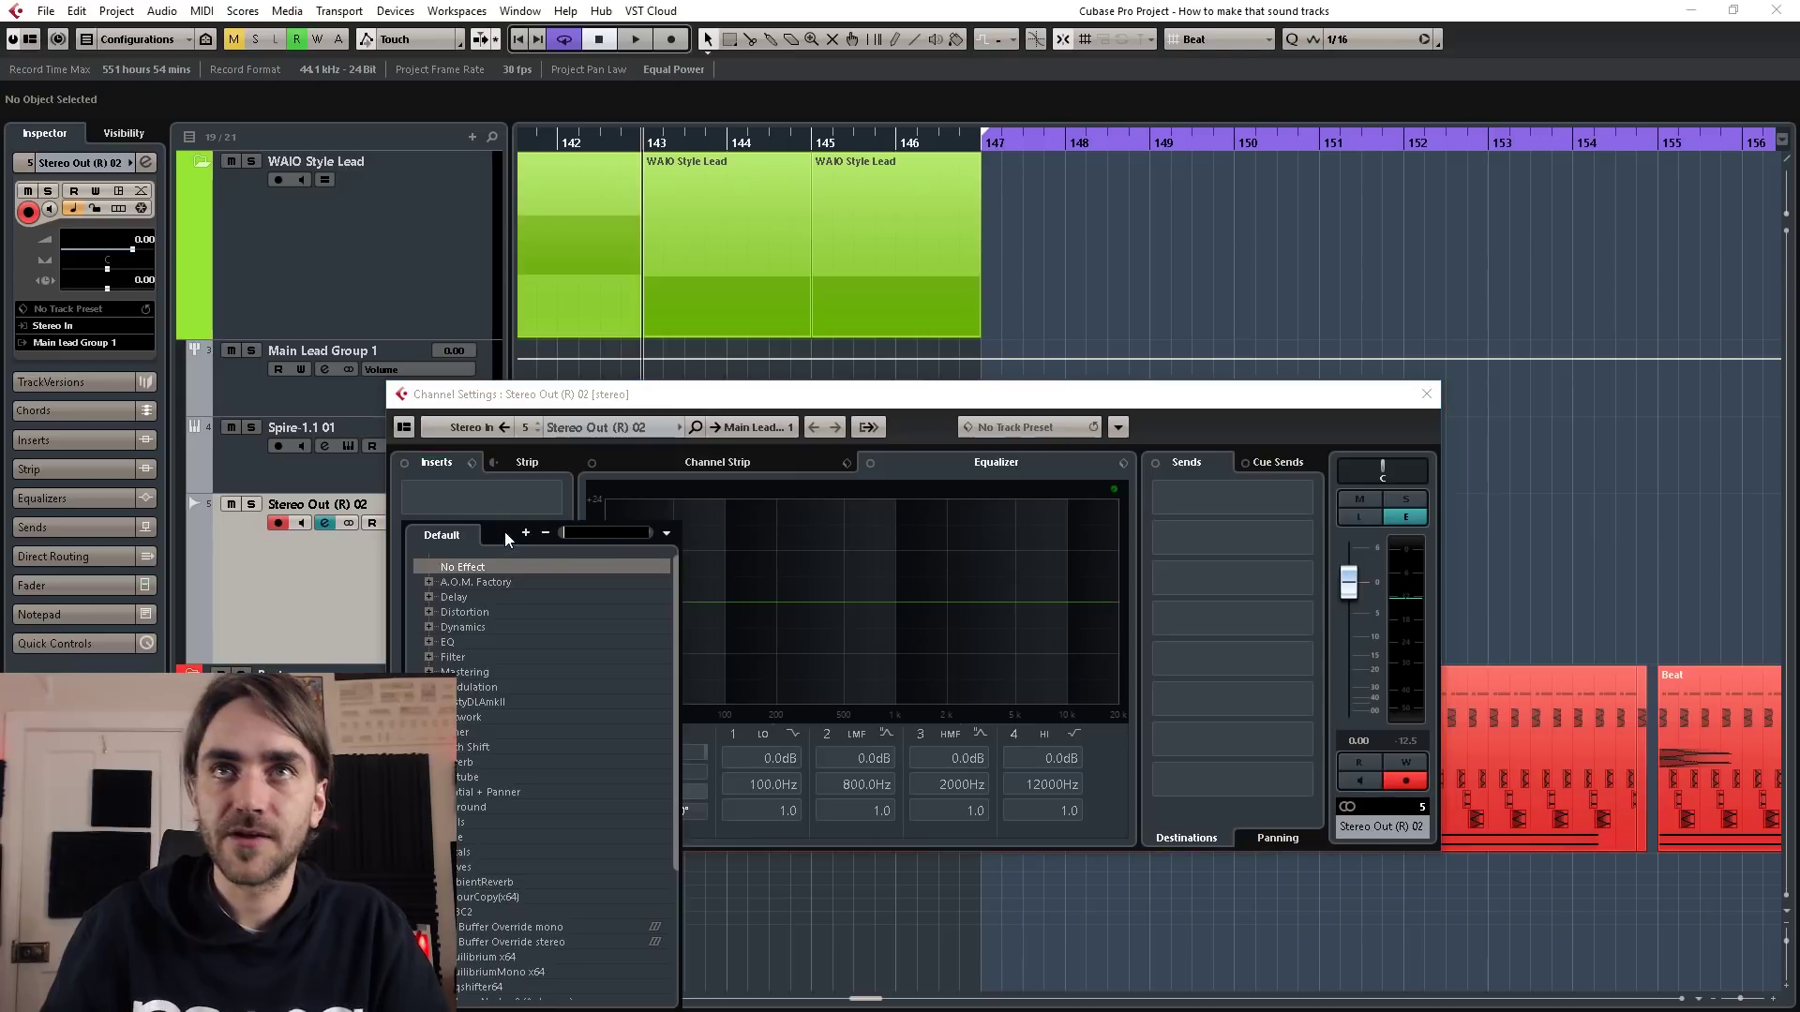
click(522, 591)
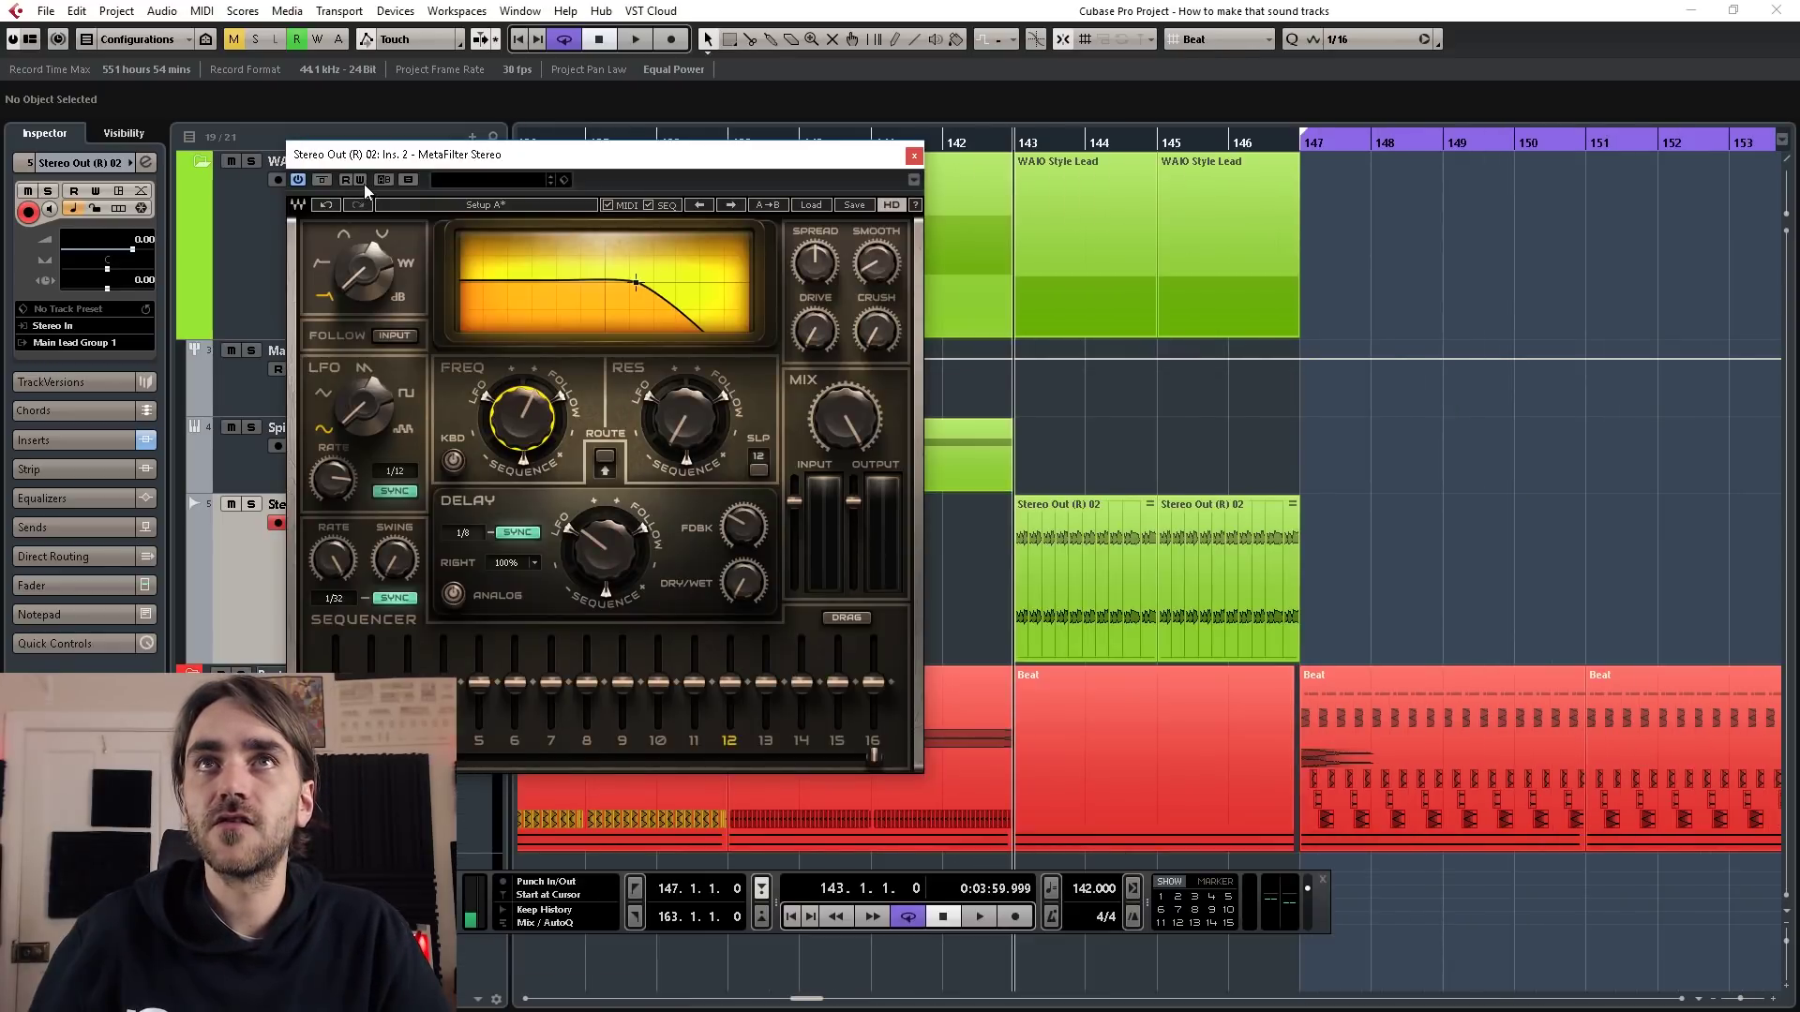
click(361, 180)
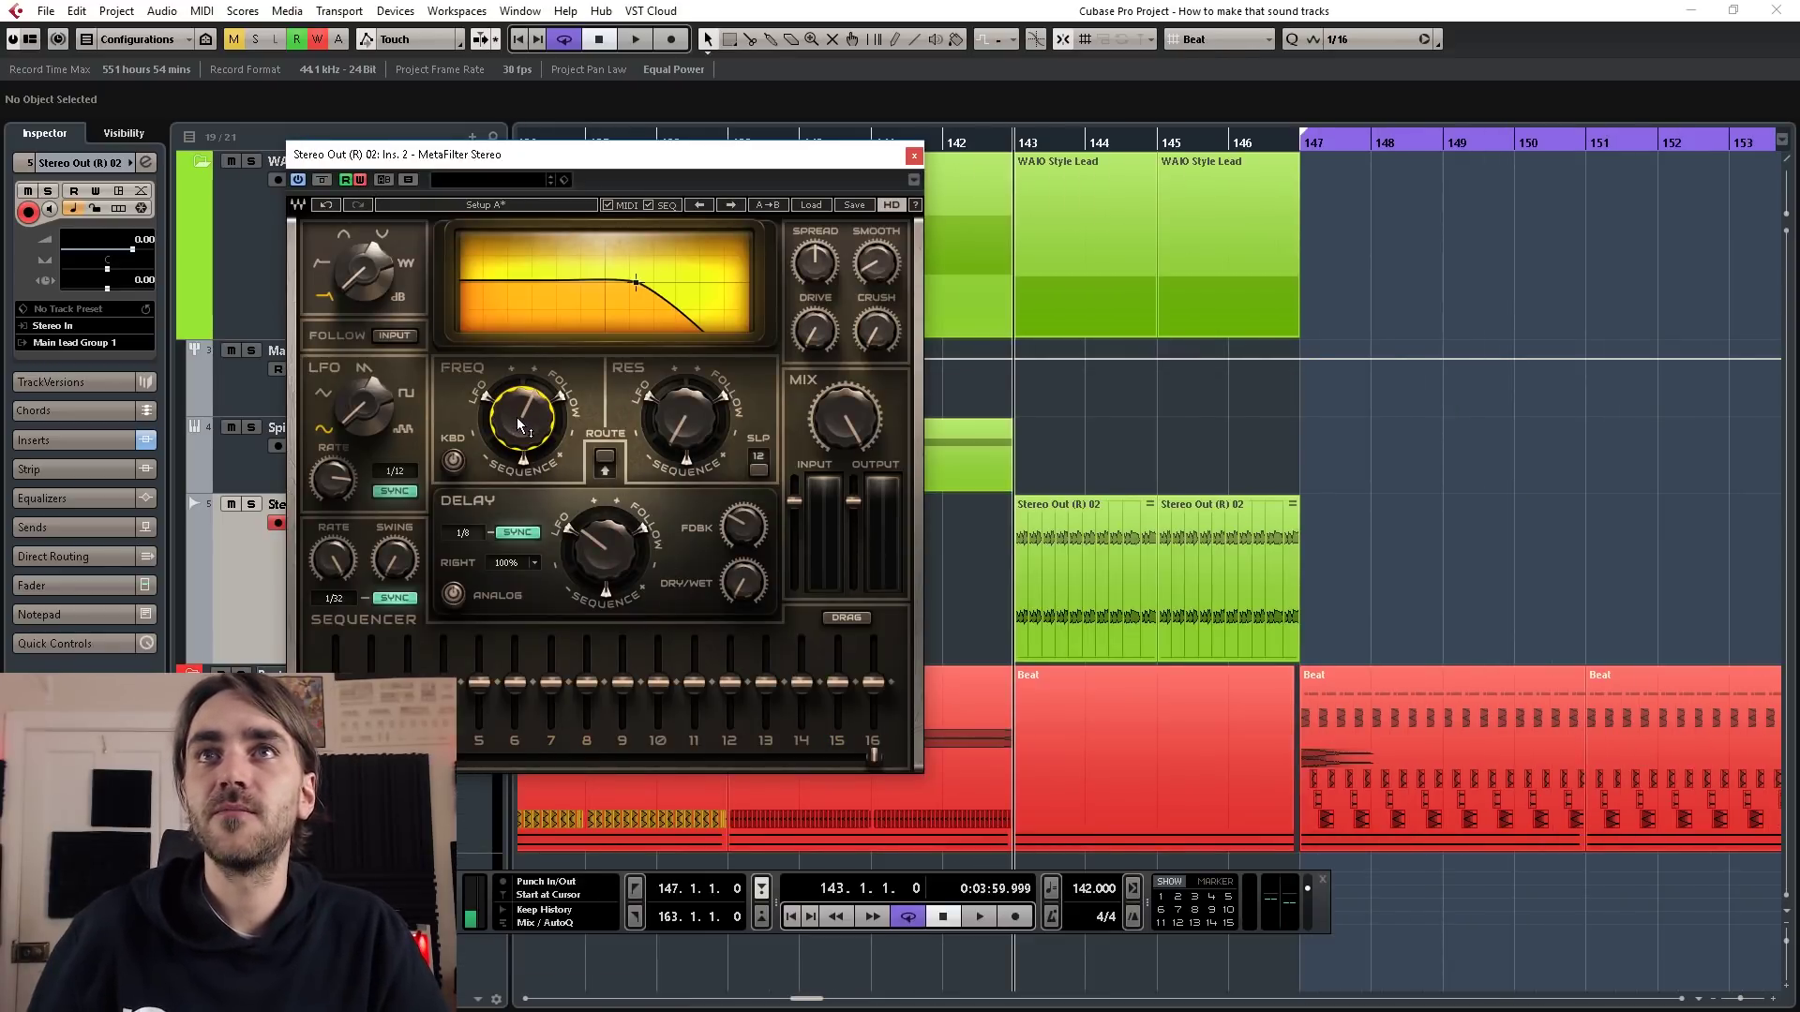
- Copy both sliced audio parts so that the copies start at bar 147
click(1069, 597)
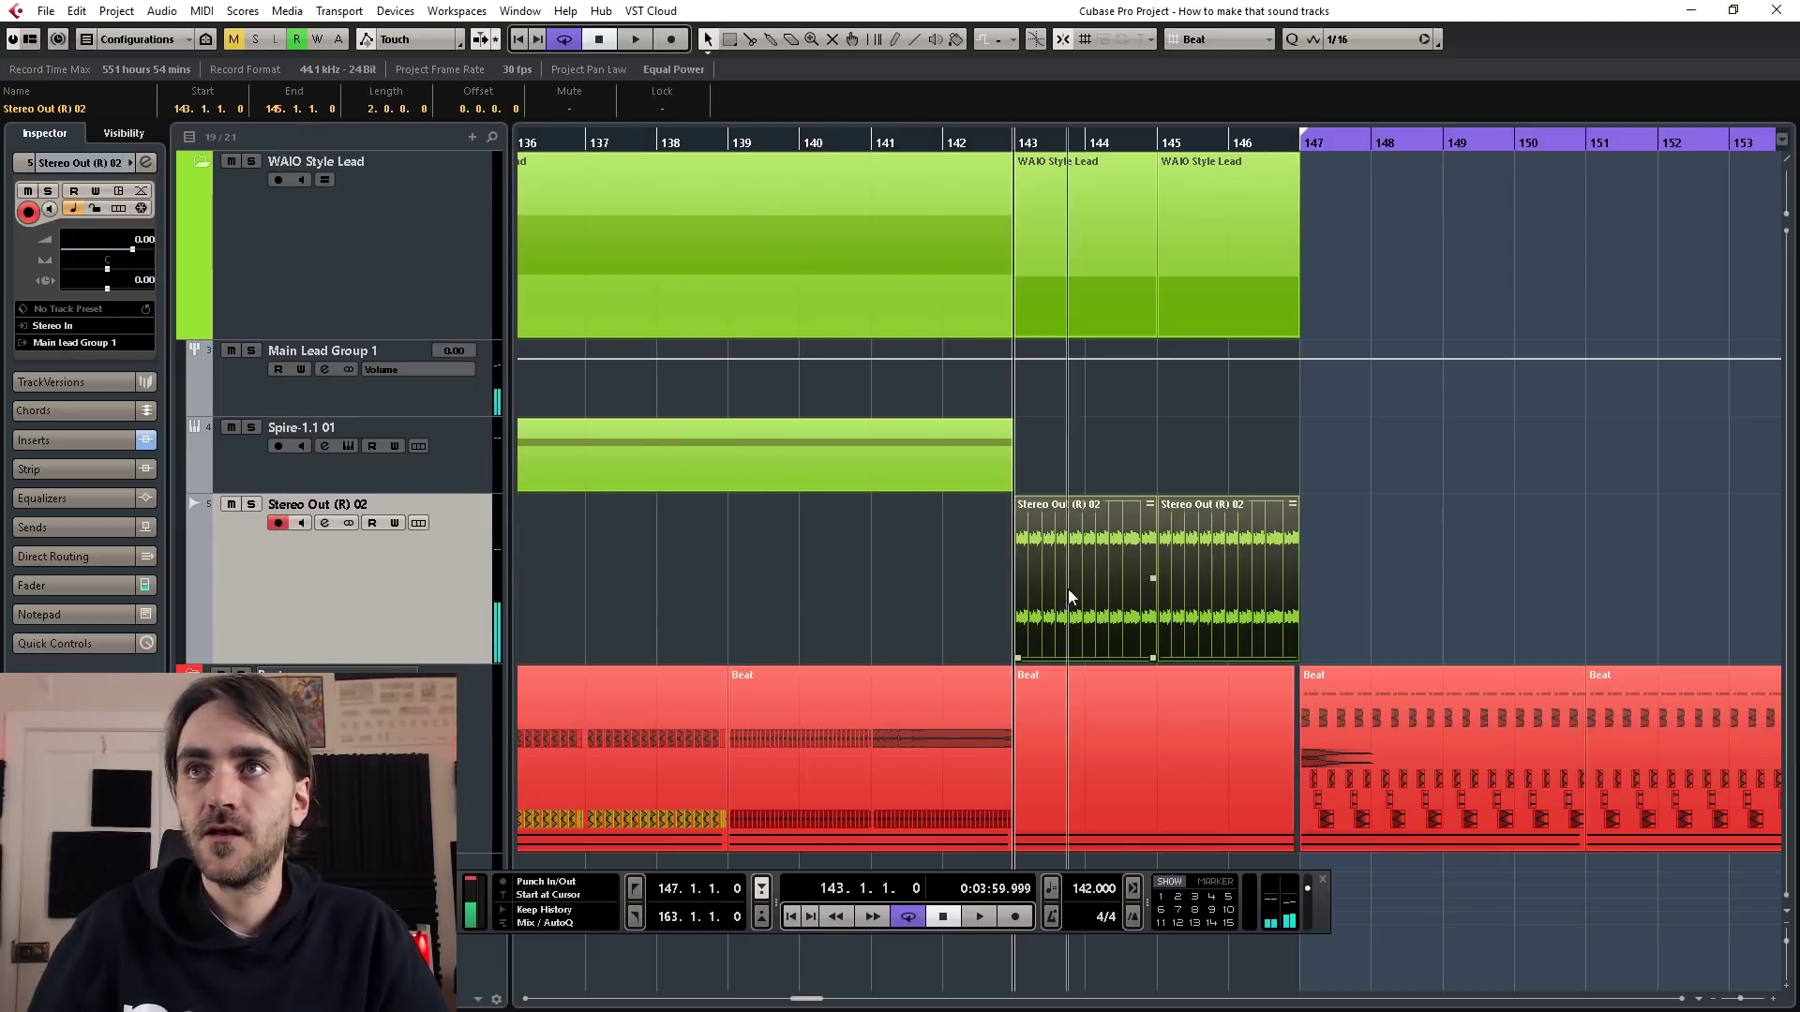
drag(1069, 598, 1356, 607)
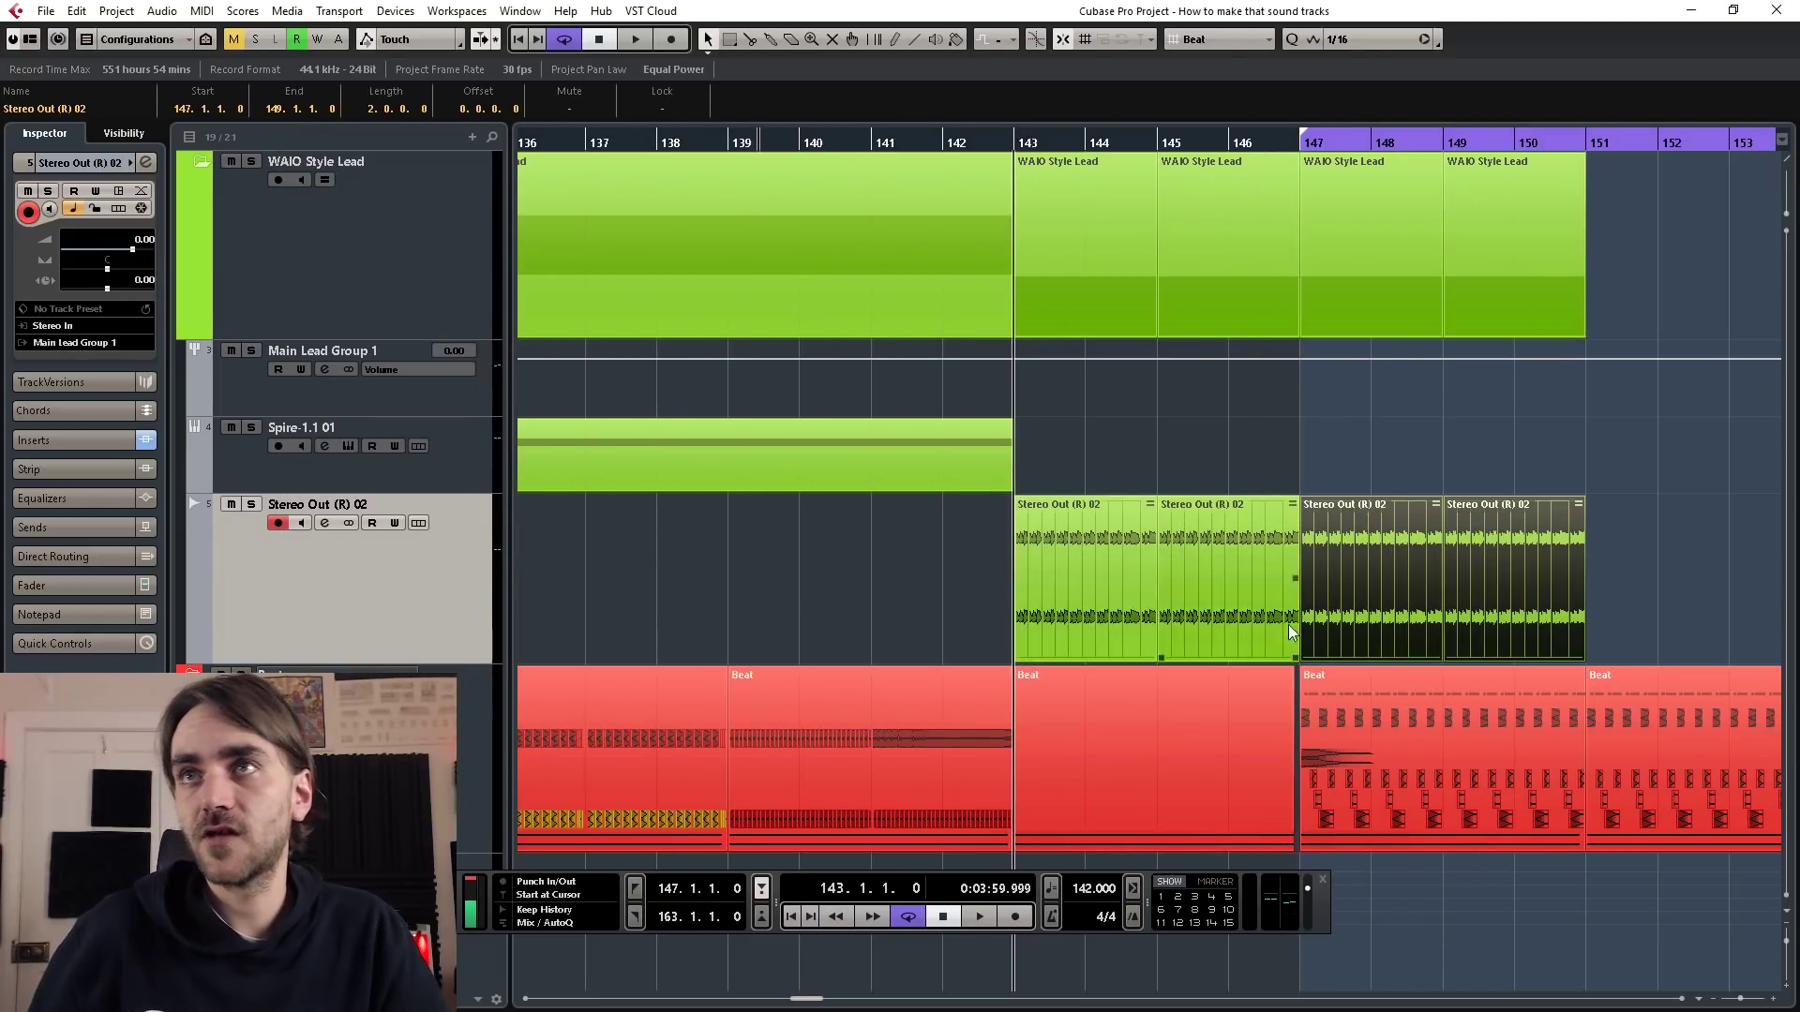
- Copy the two sliced audio parts at bar 147 so that the copies start at bar 151
scroll(1288, 625, right, 5)
drag(1246, 572, 909, 610)
drag(1024, 587, 1088, 583)
scroll(1052, 611, left, 5)
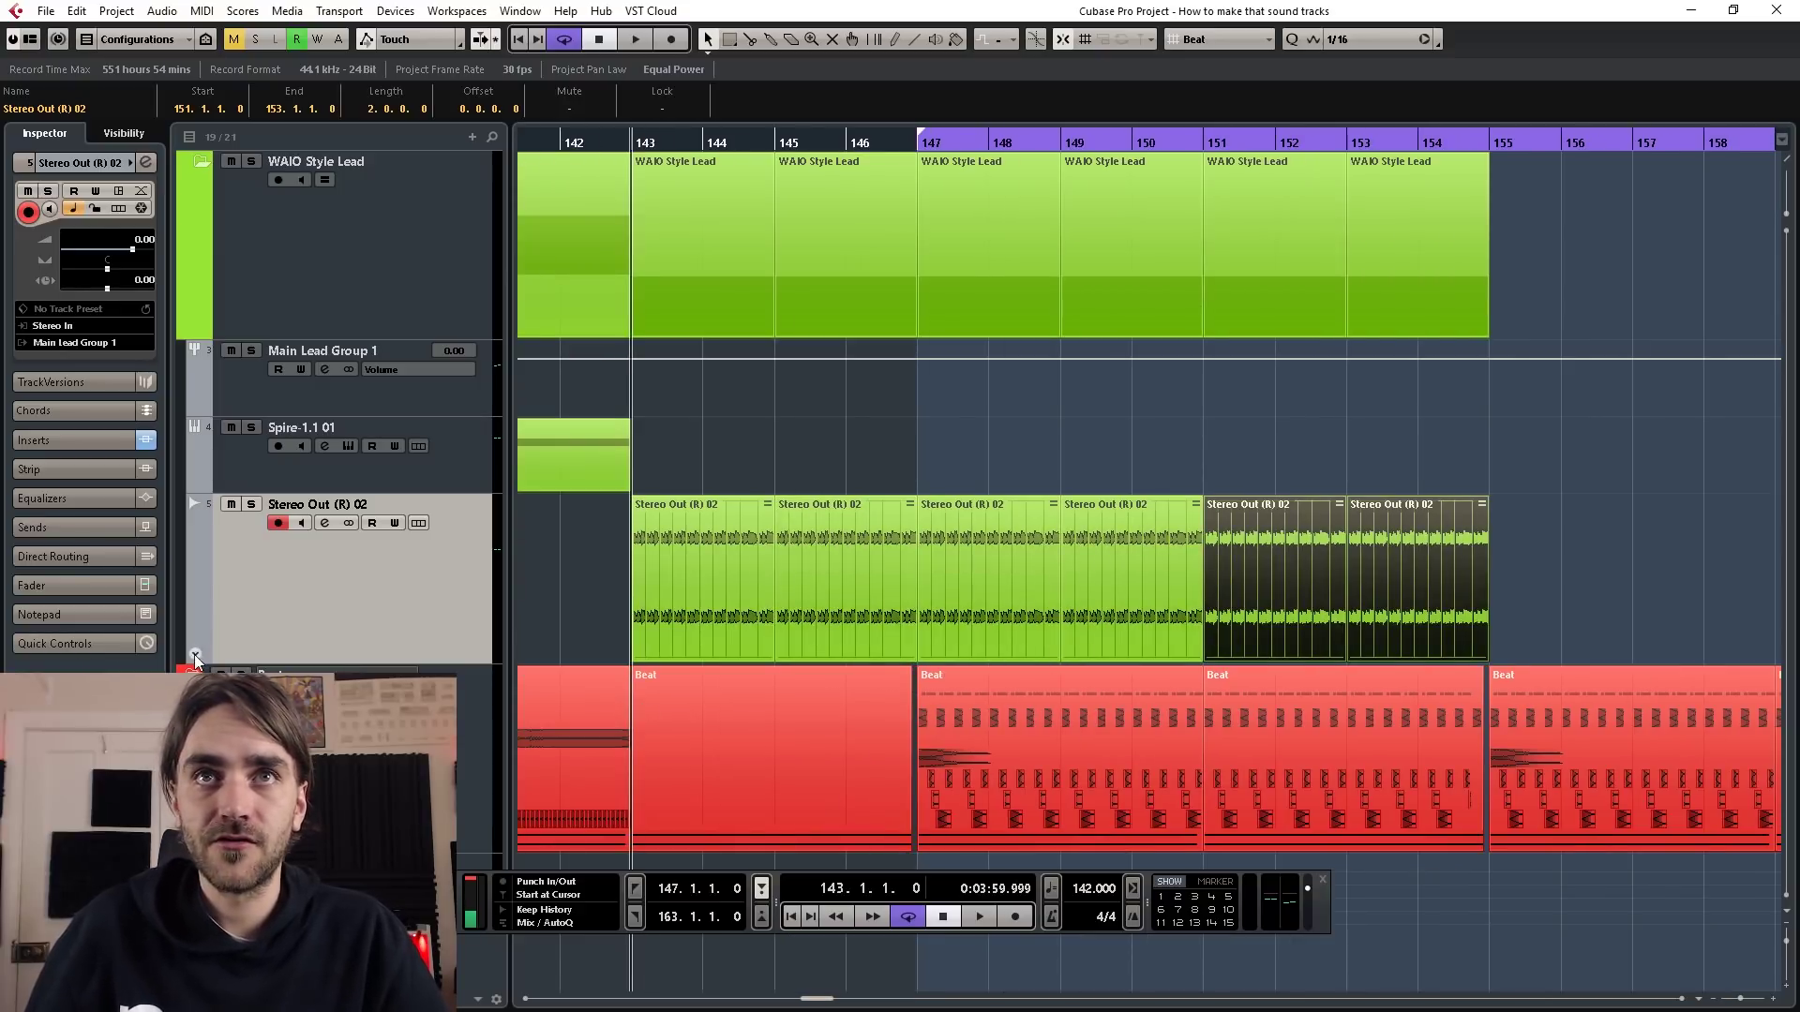
- Show the Vcf Freq automation lane under the rendered audio track and hide the transport panel
click(195, 656)
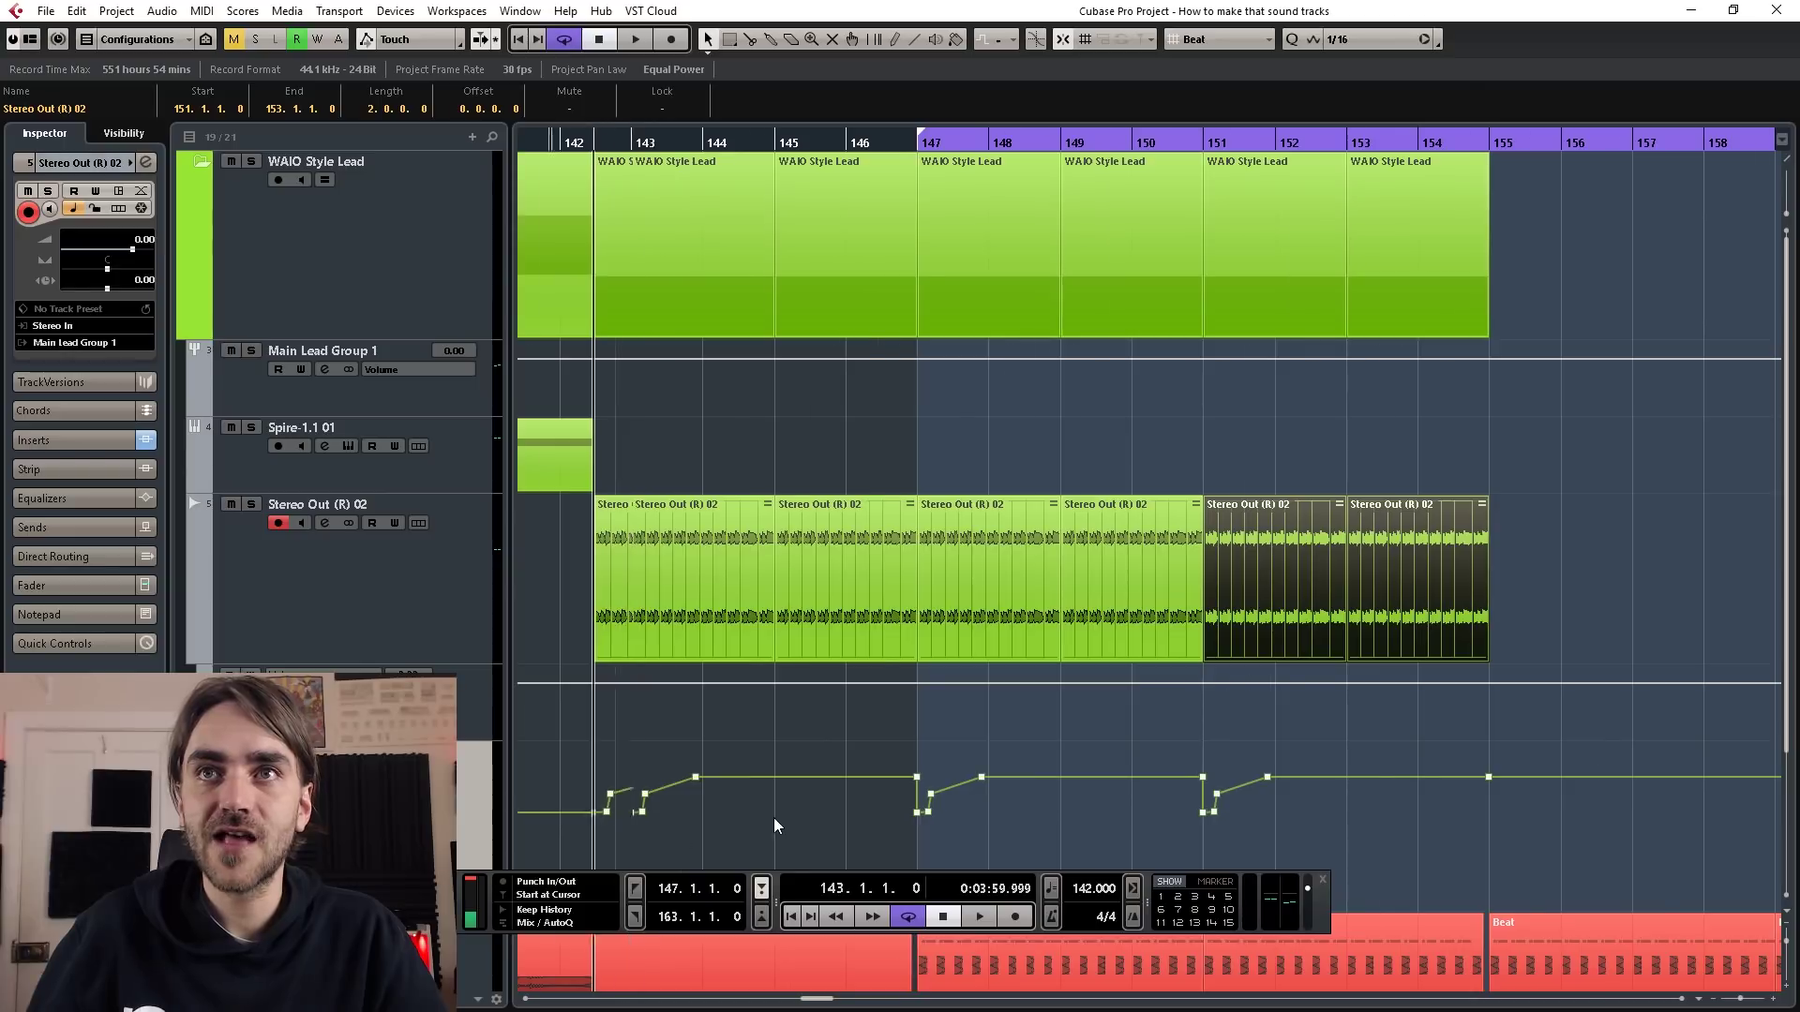
scroll(773, 817, up, 2)
key(F2)
scroll(825, 731, left, 3)
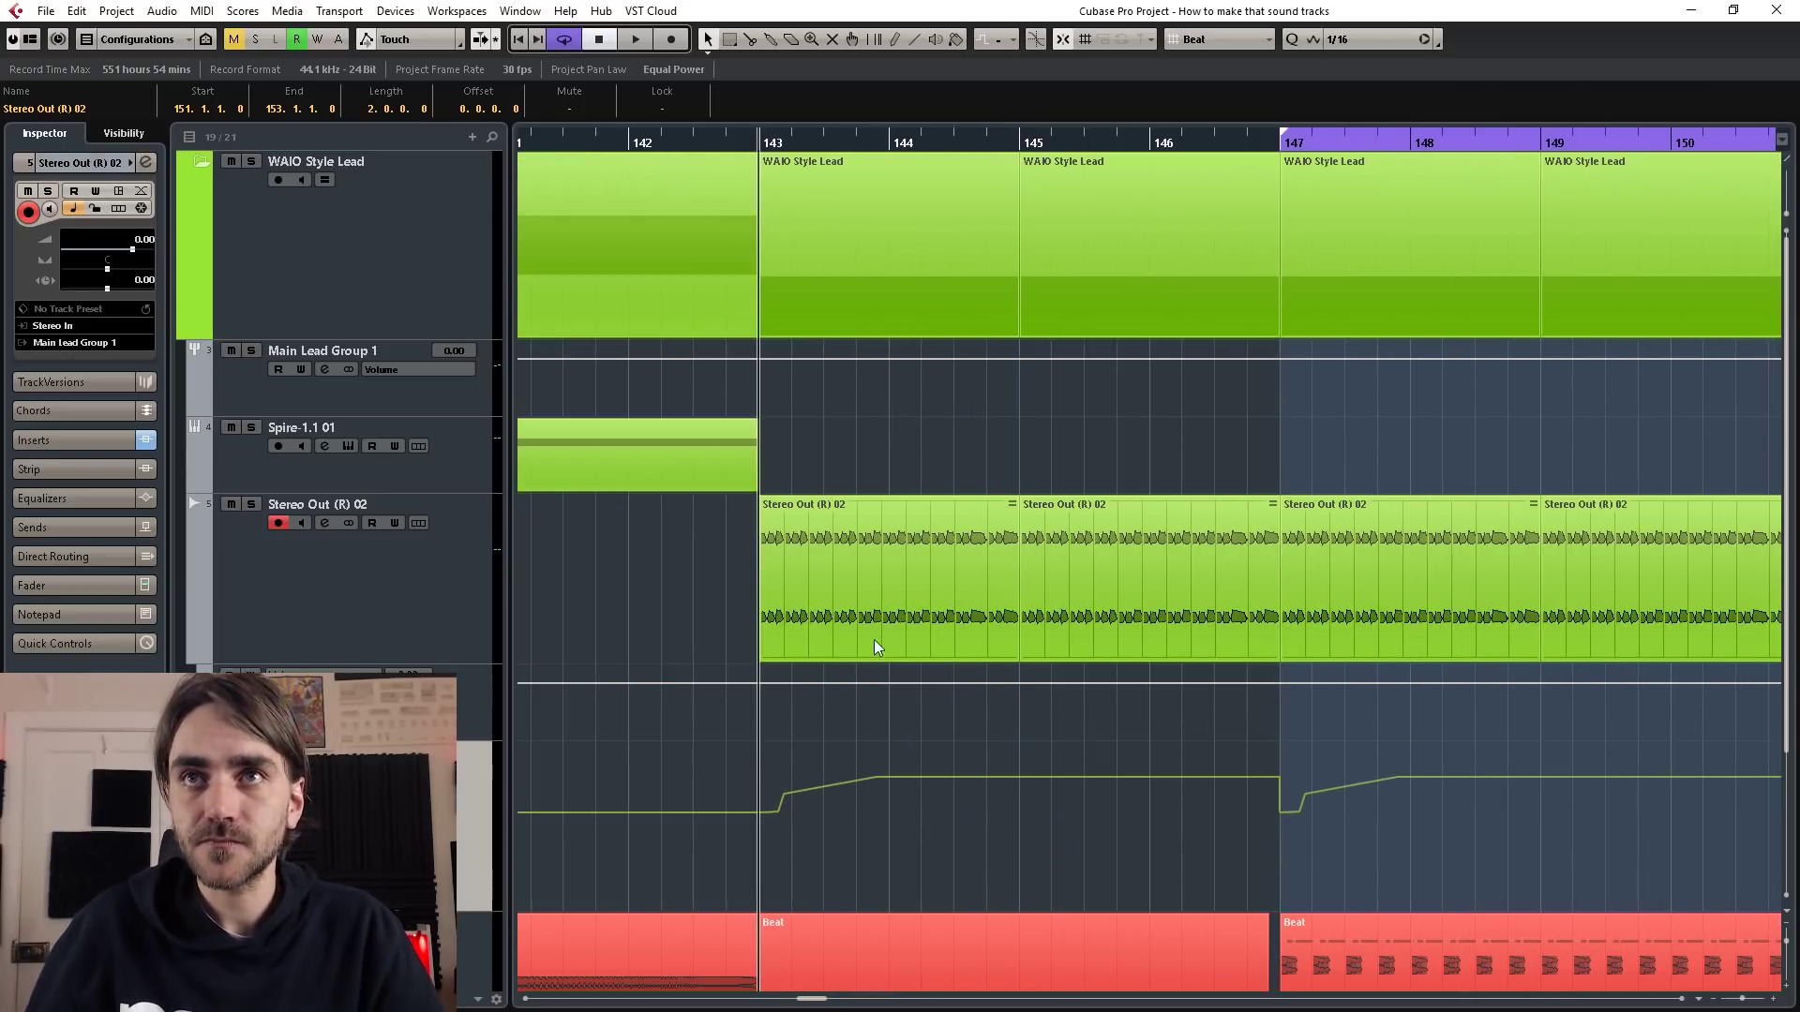
- Clear the Vcf Freq points after bar 143 and raise the point just before bar 147 to about 99, forming one rising sweep
click(945, 660)
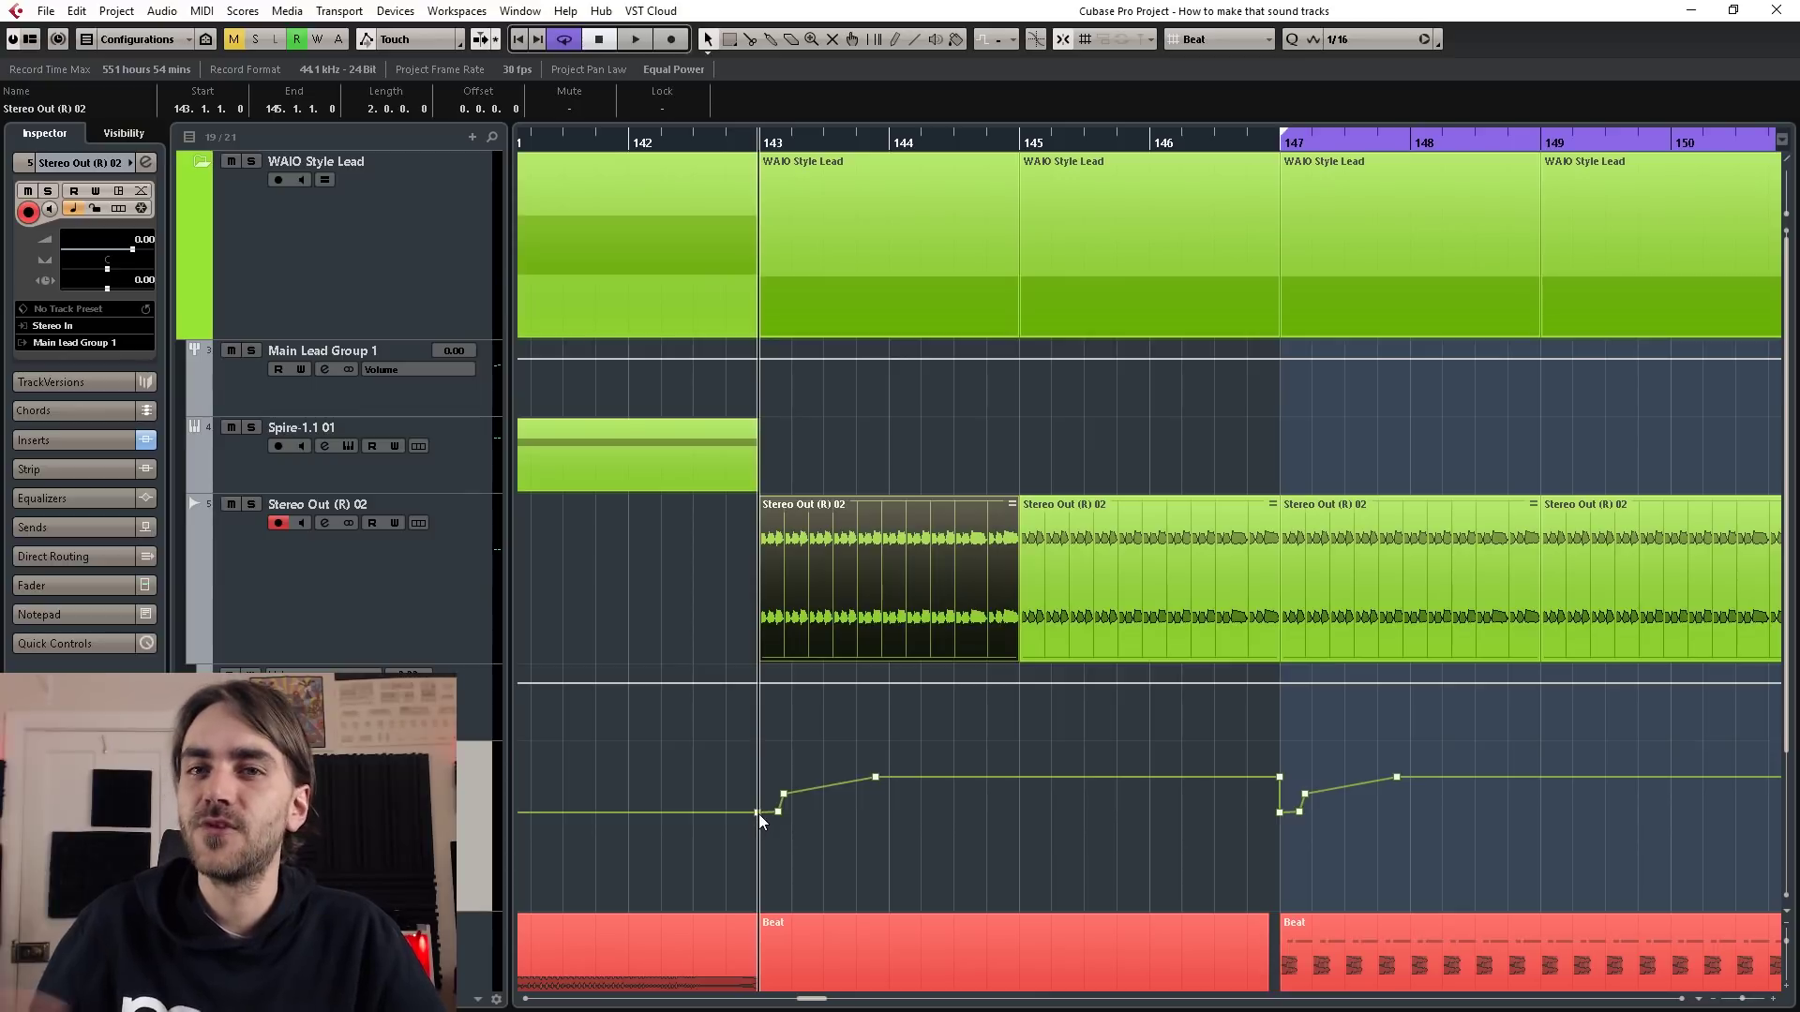
drag(758, 813, 975, 885)
click(840, 582)
key(Delete)
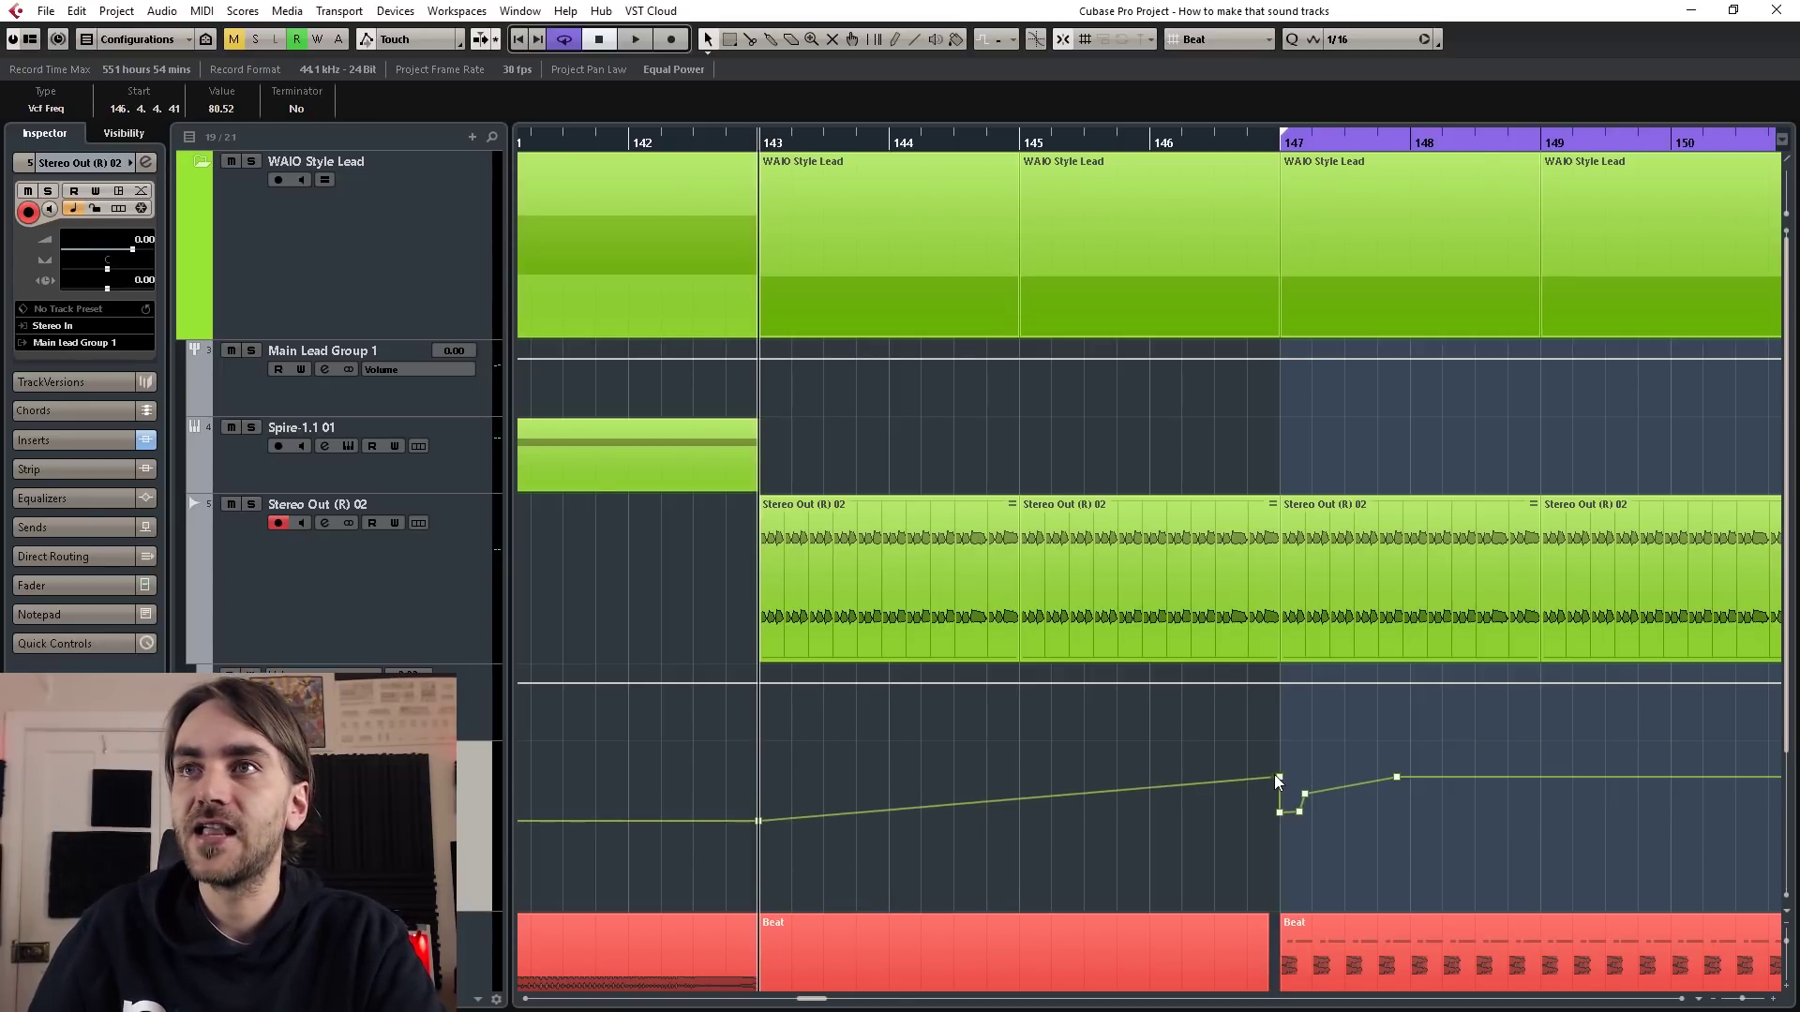
drag(1277, 776, 1271, 739)
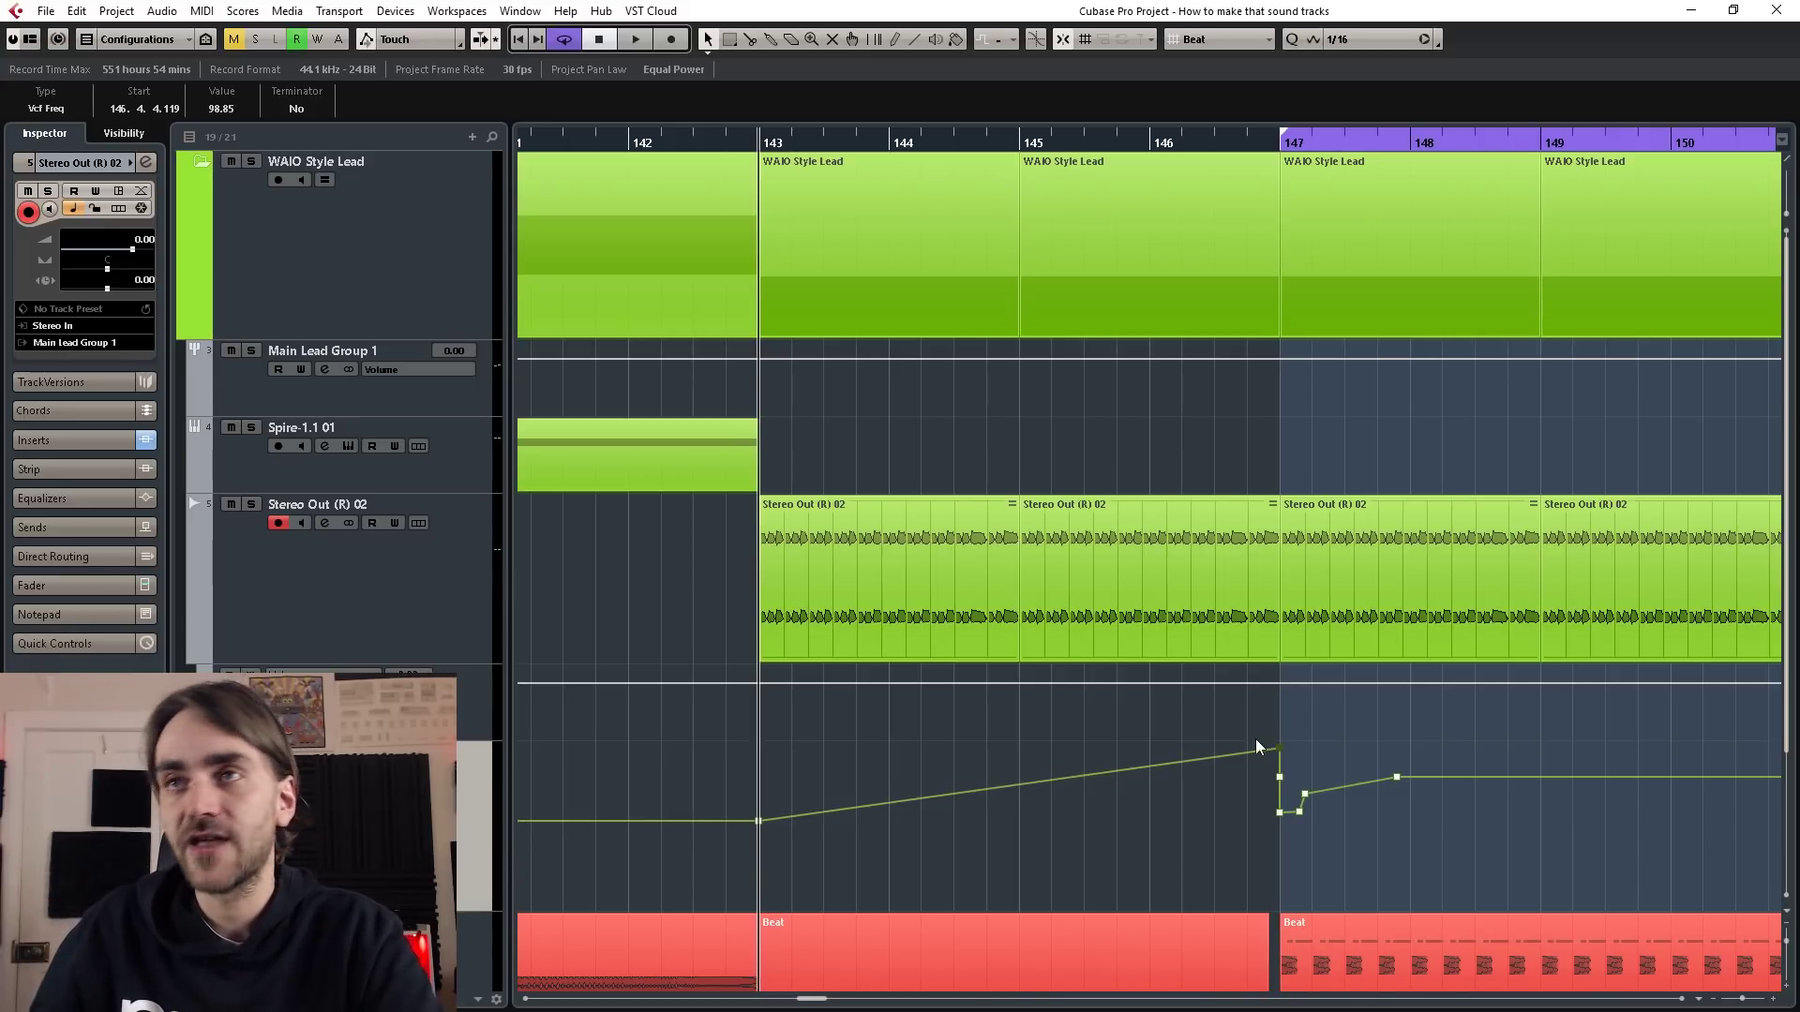
- Delete the old Vcf Freq points between bars 147 and 151, keeping the peak of 100 at bar 147
drag(1269, 776, 1342, 859)
key(Delete)
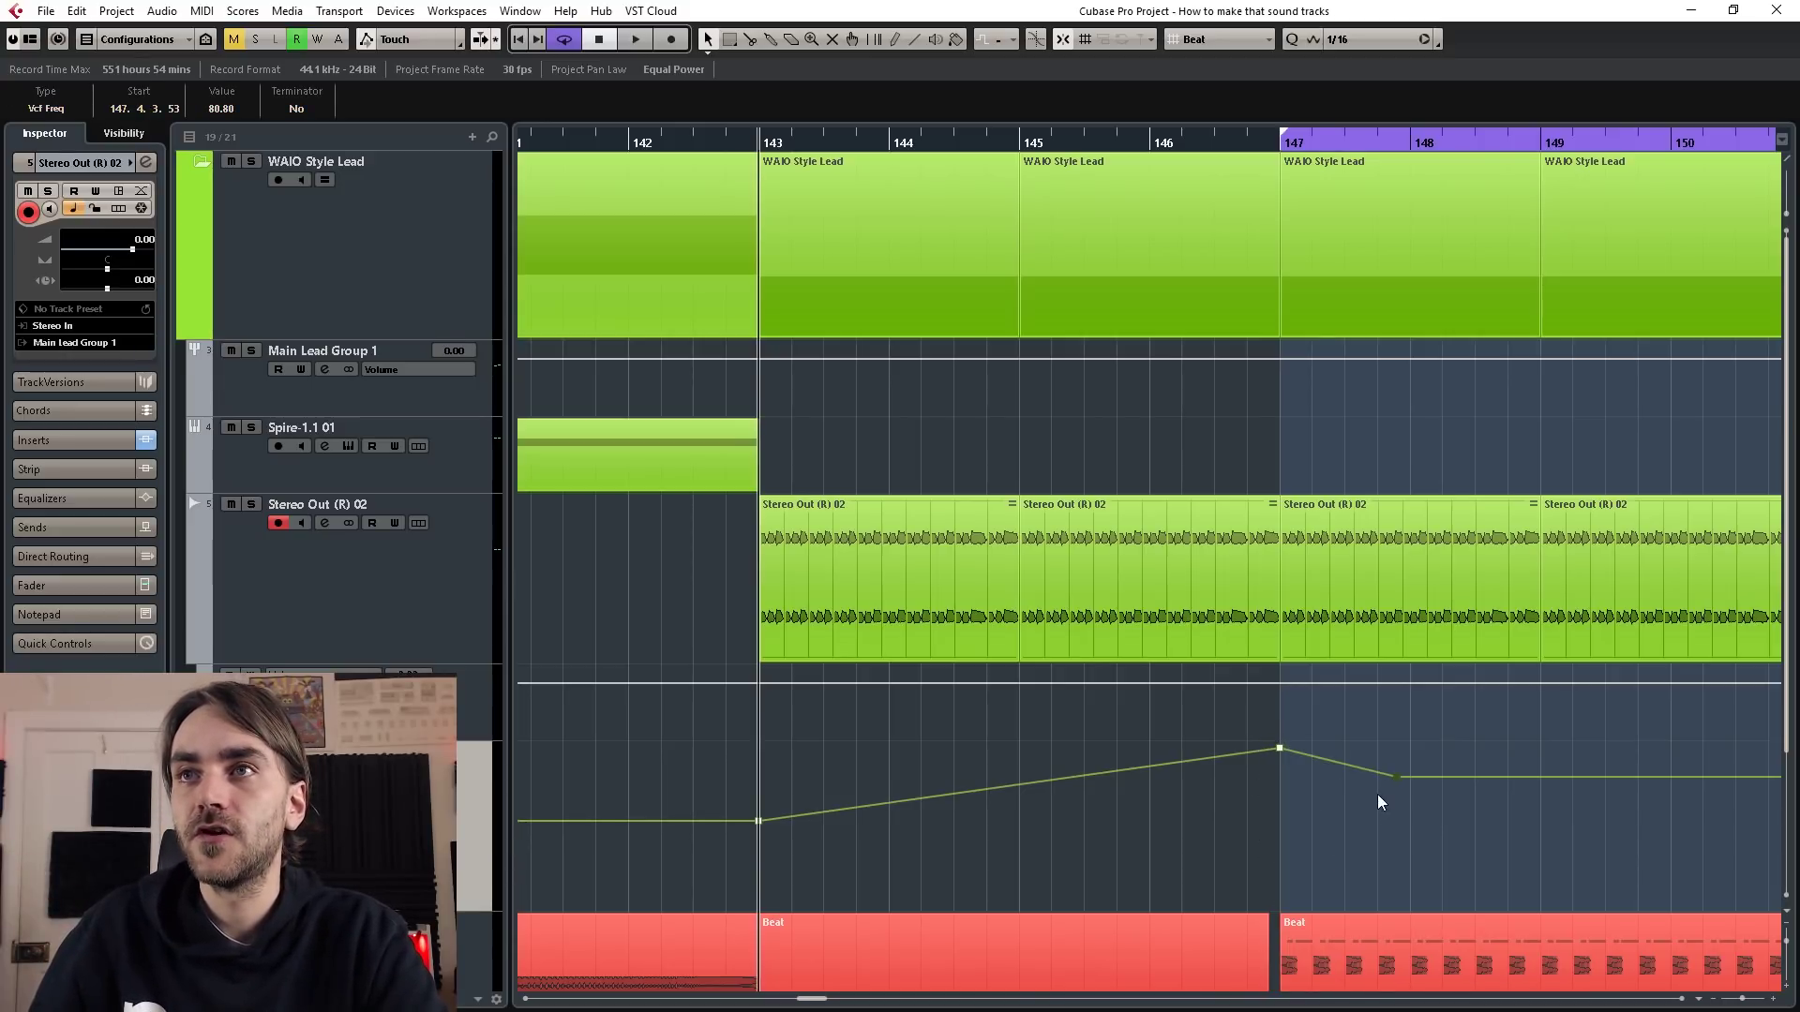
key(Delete)
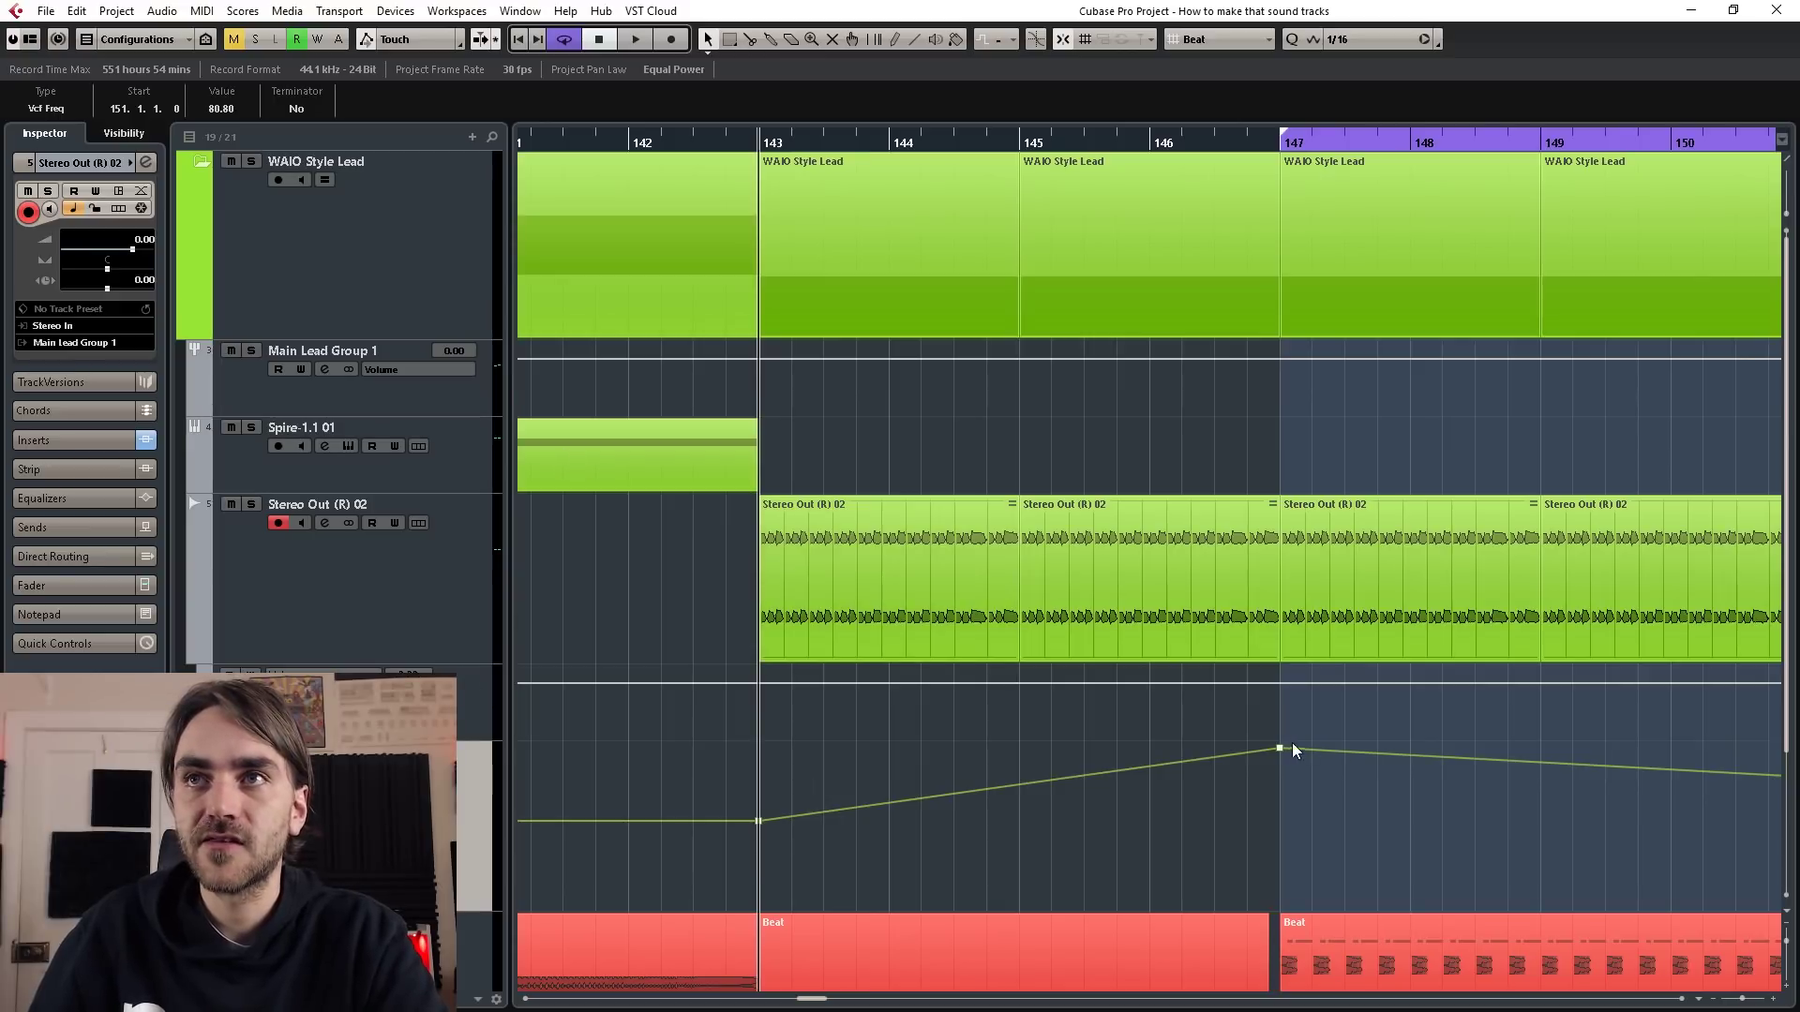
click(1280, 748)
- Add a steep Vcf Freq drop from bar 147 to bar 148 and delete the old points between bars 151 and 153
scroll(1269, 752, right, 3)
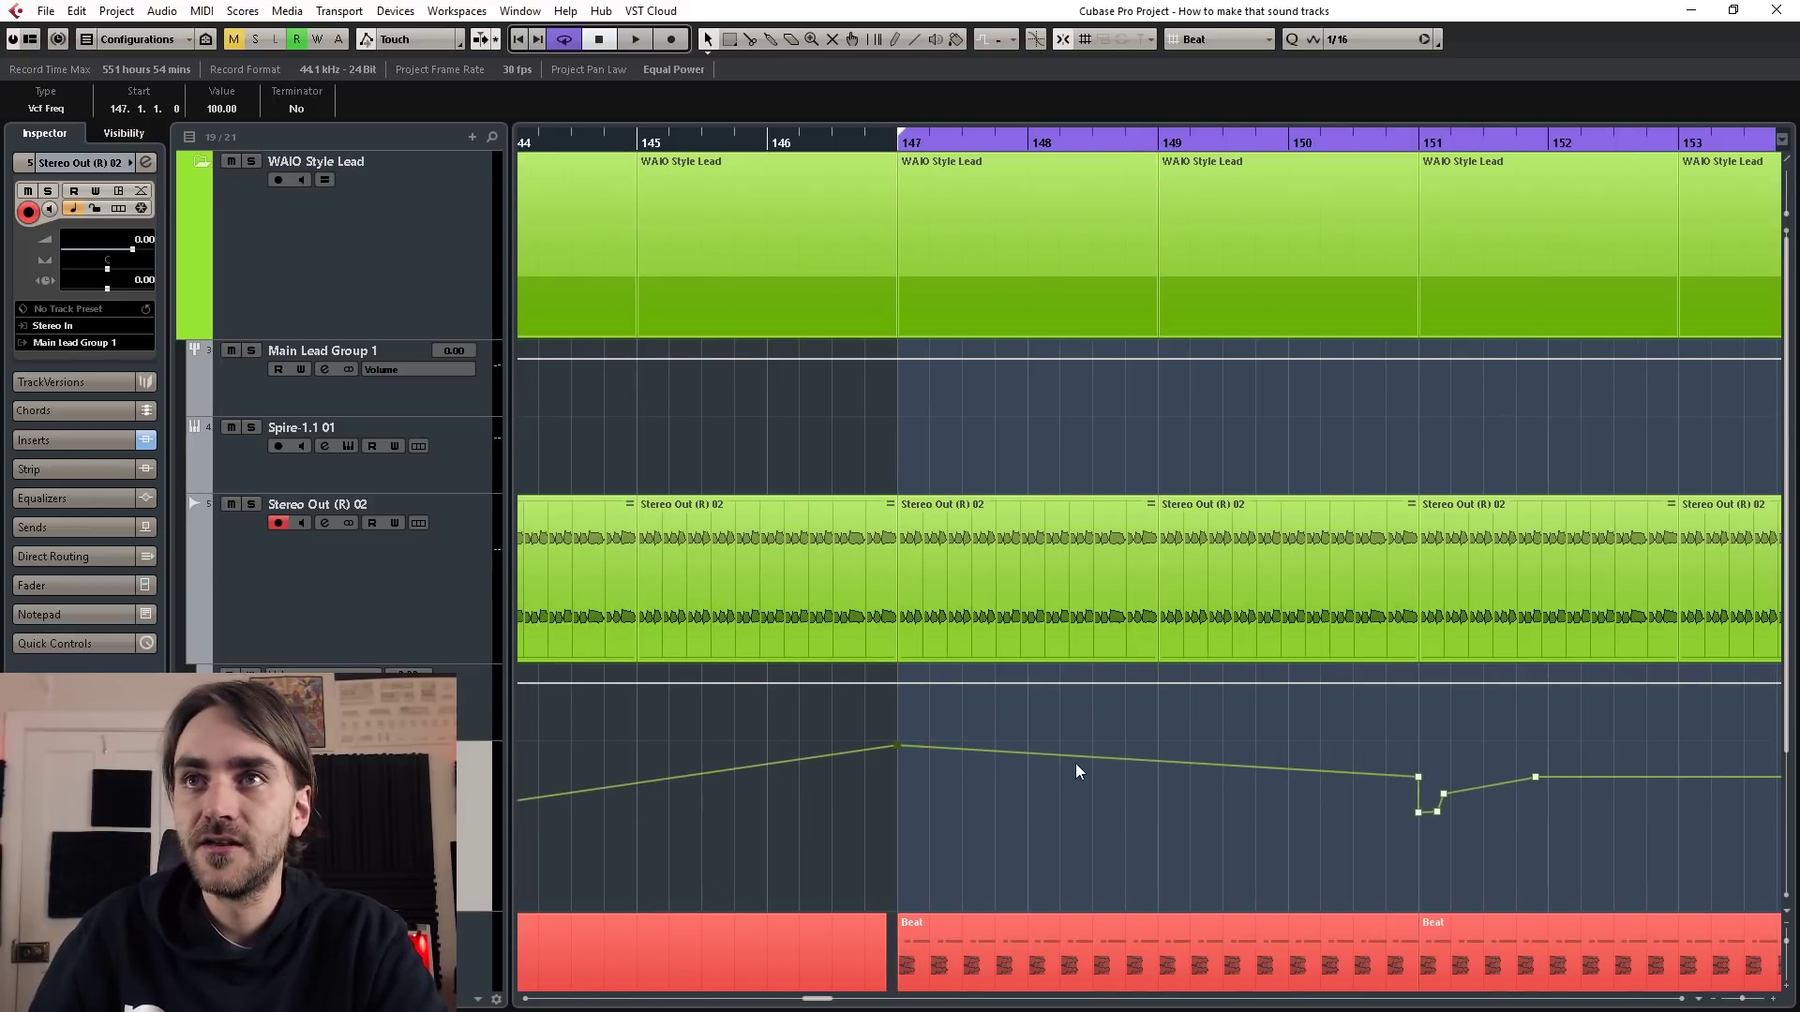
drag(988, 755, 1031, 819)
click(1302, 714)
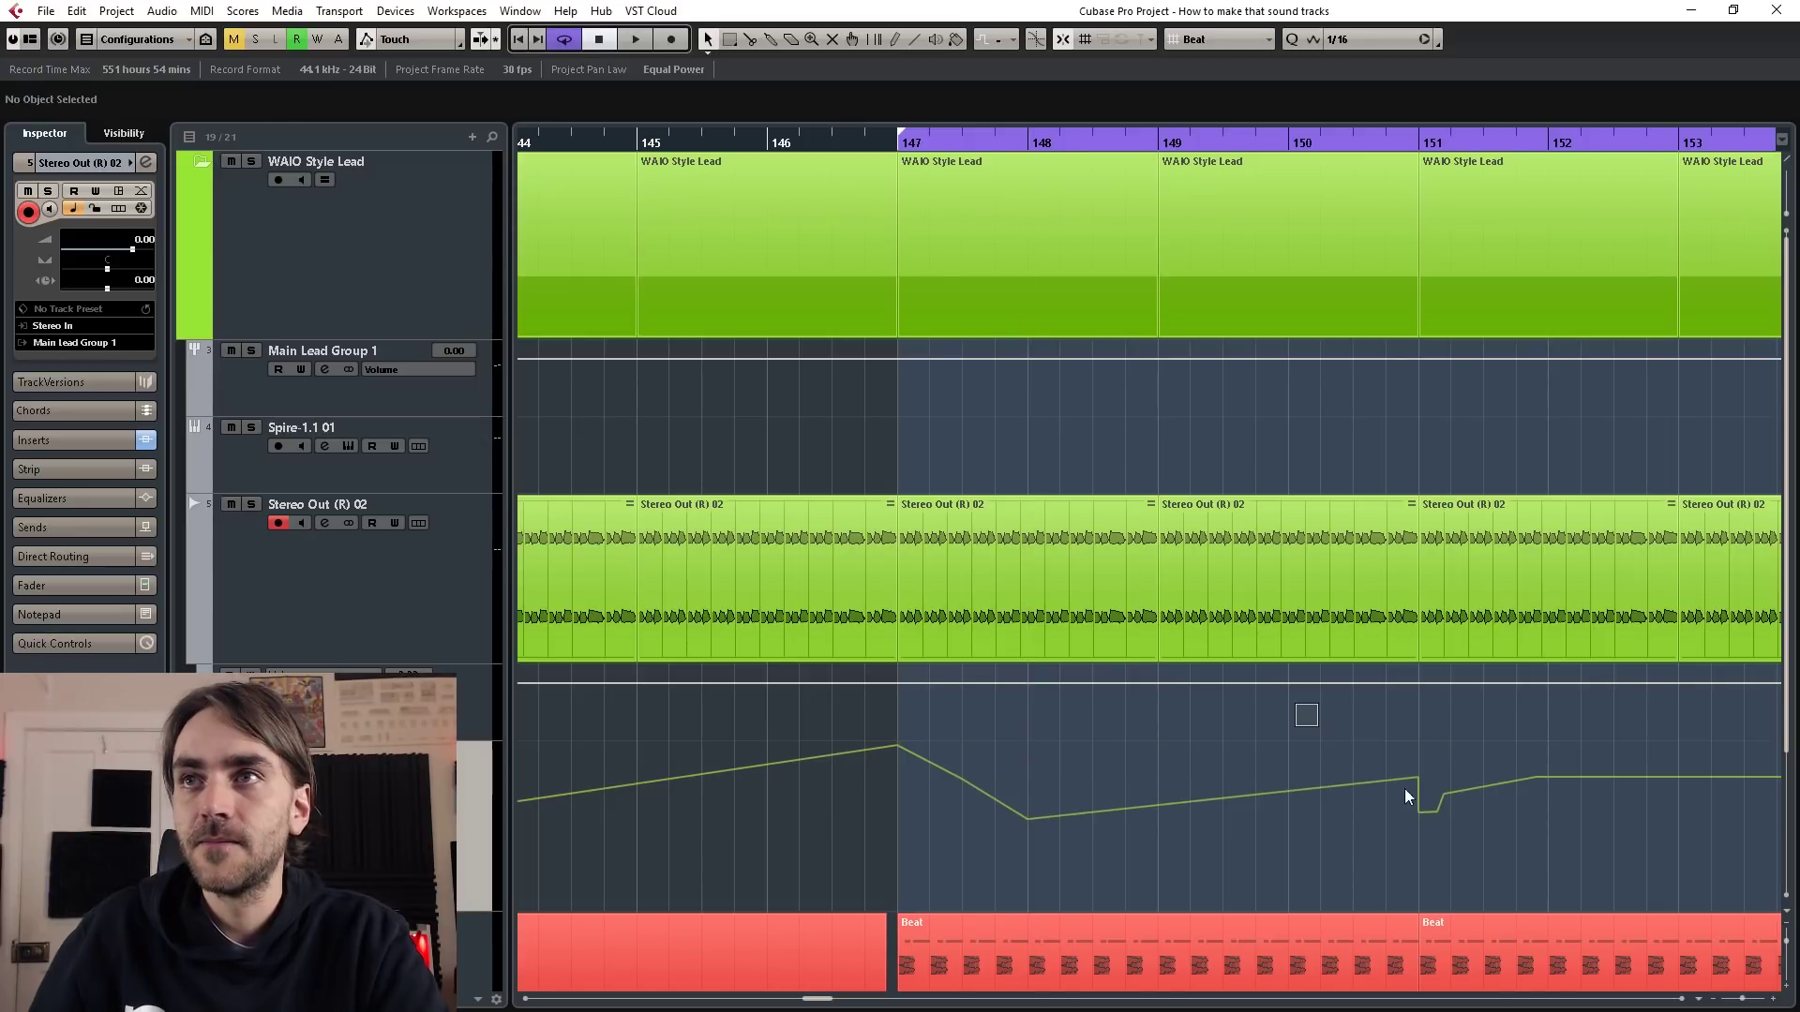
key(Delete)
scroll(1387, 851, right, 2)
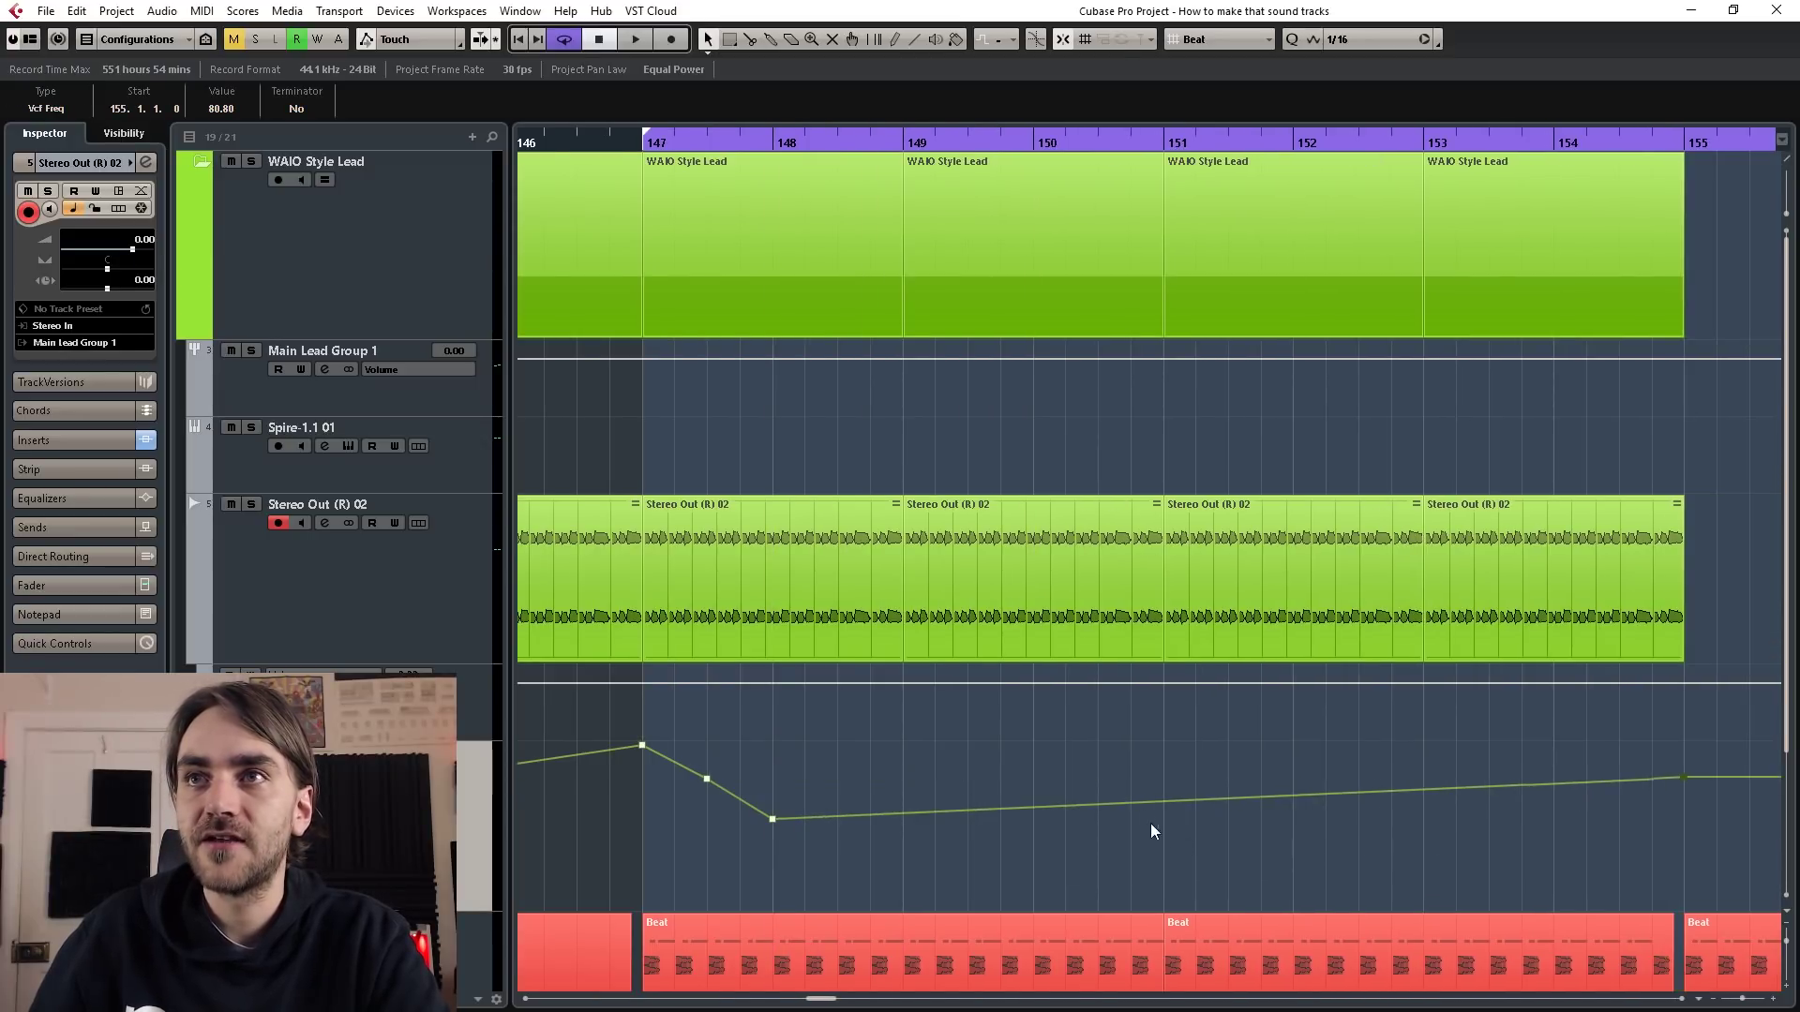
- Lower the Vcf Freq automation at bar 151 and to 25.86 at bar 155, and steepen the drop after bar 147 during playback
drag(1153, 830, 1164, 842)
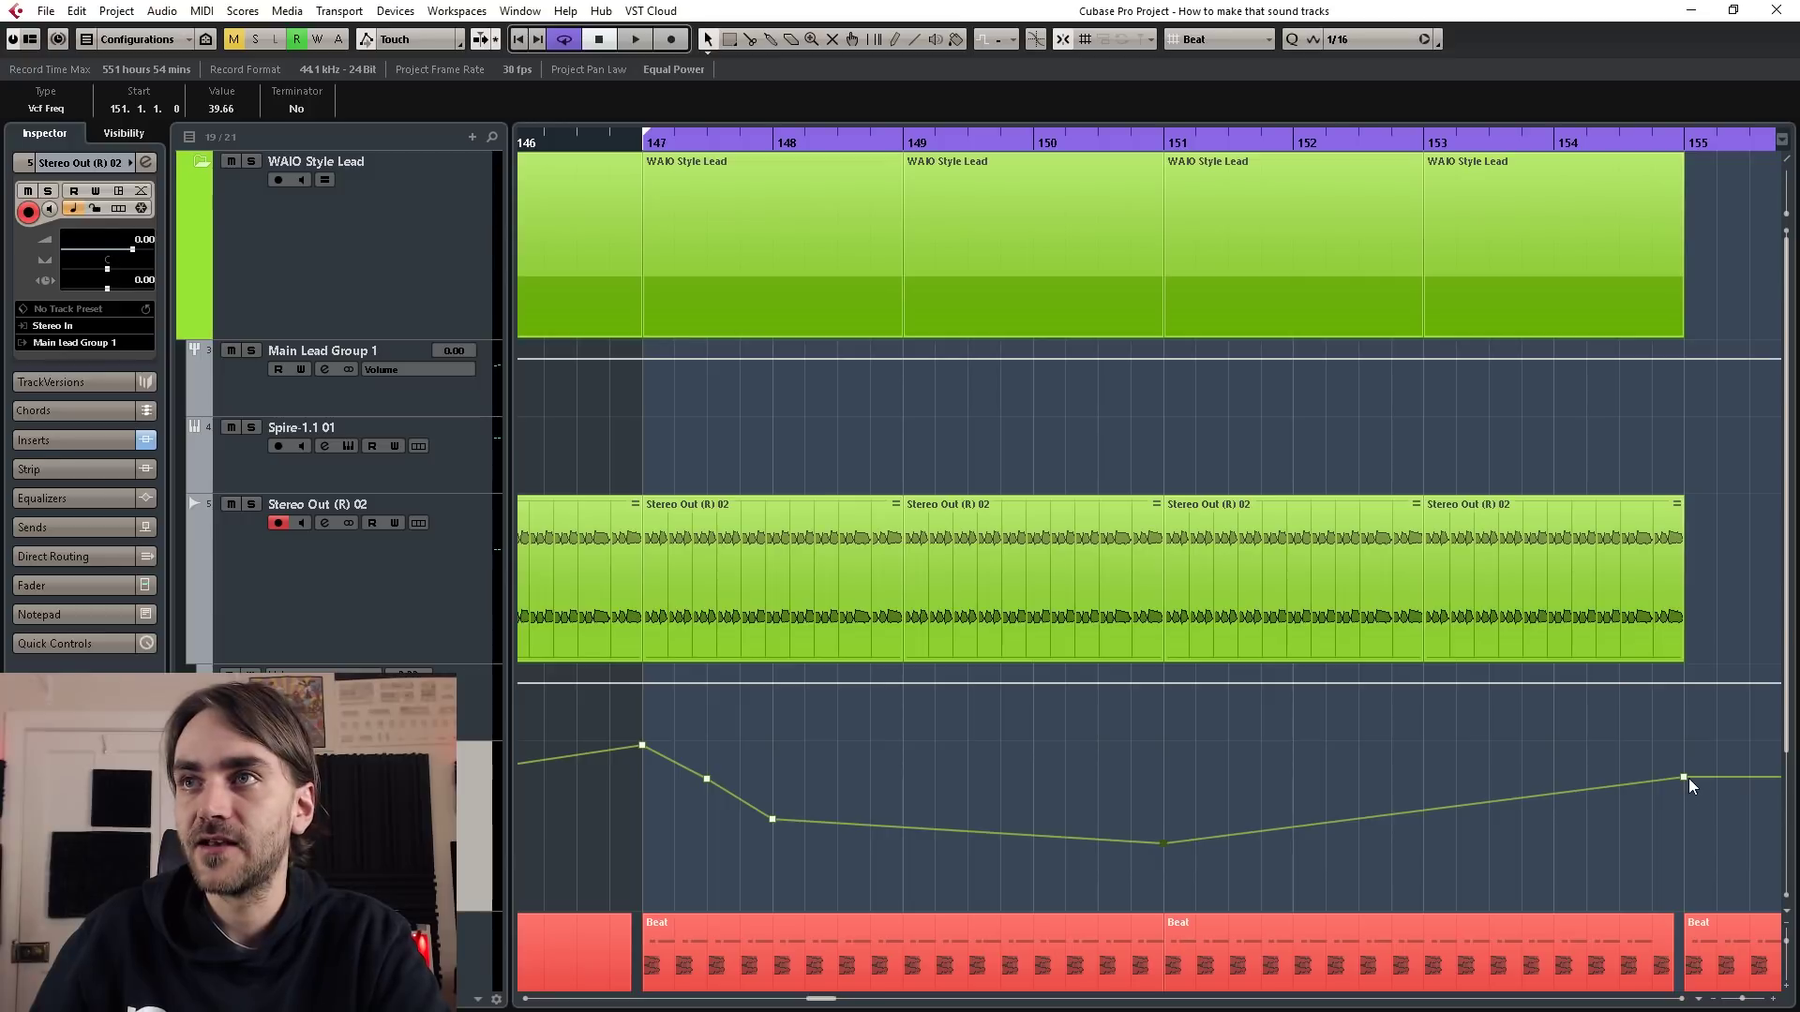
drag(1684, 778, 1685, 862)
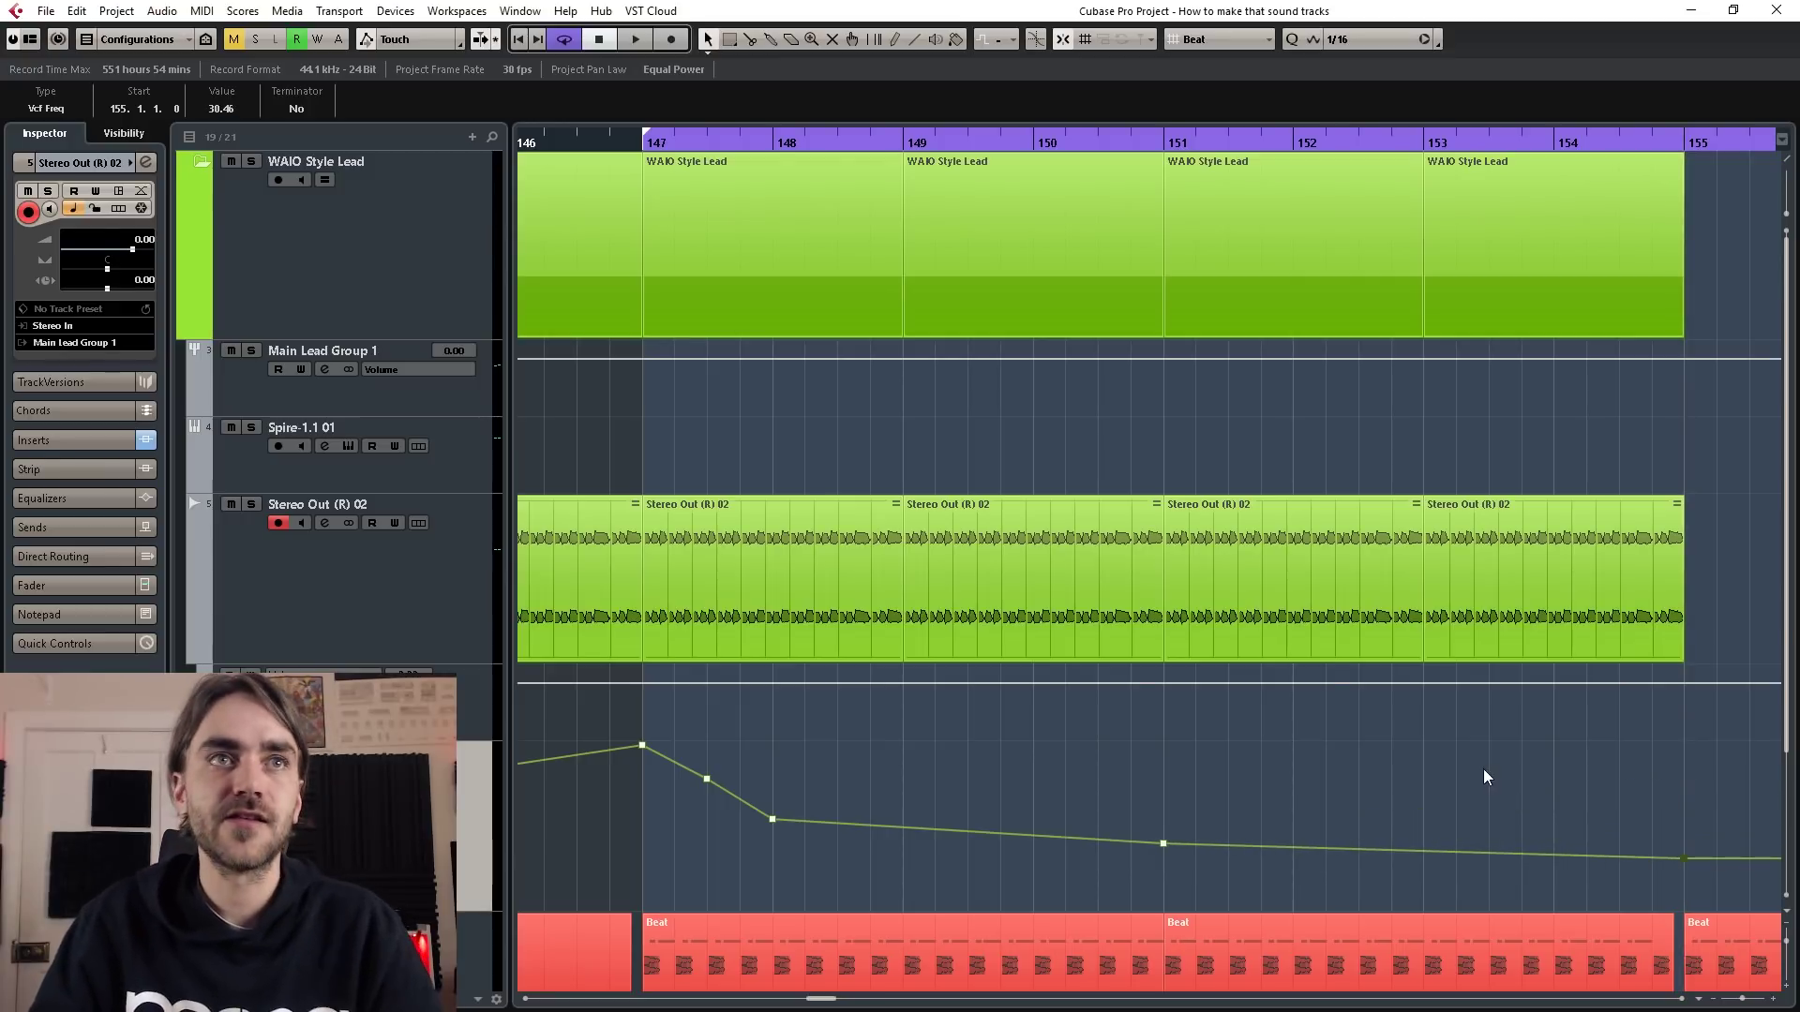
key(space)
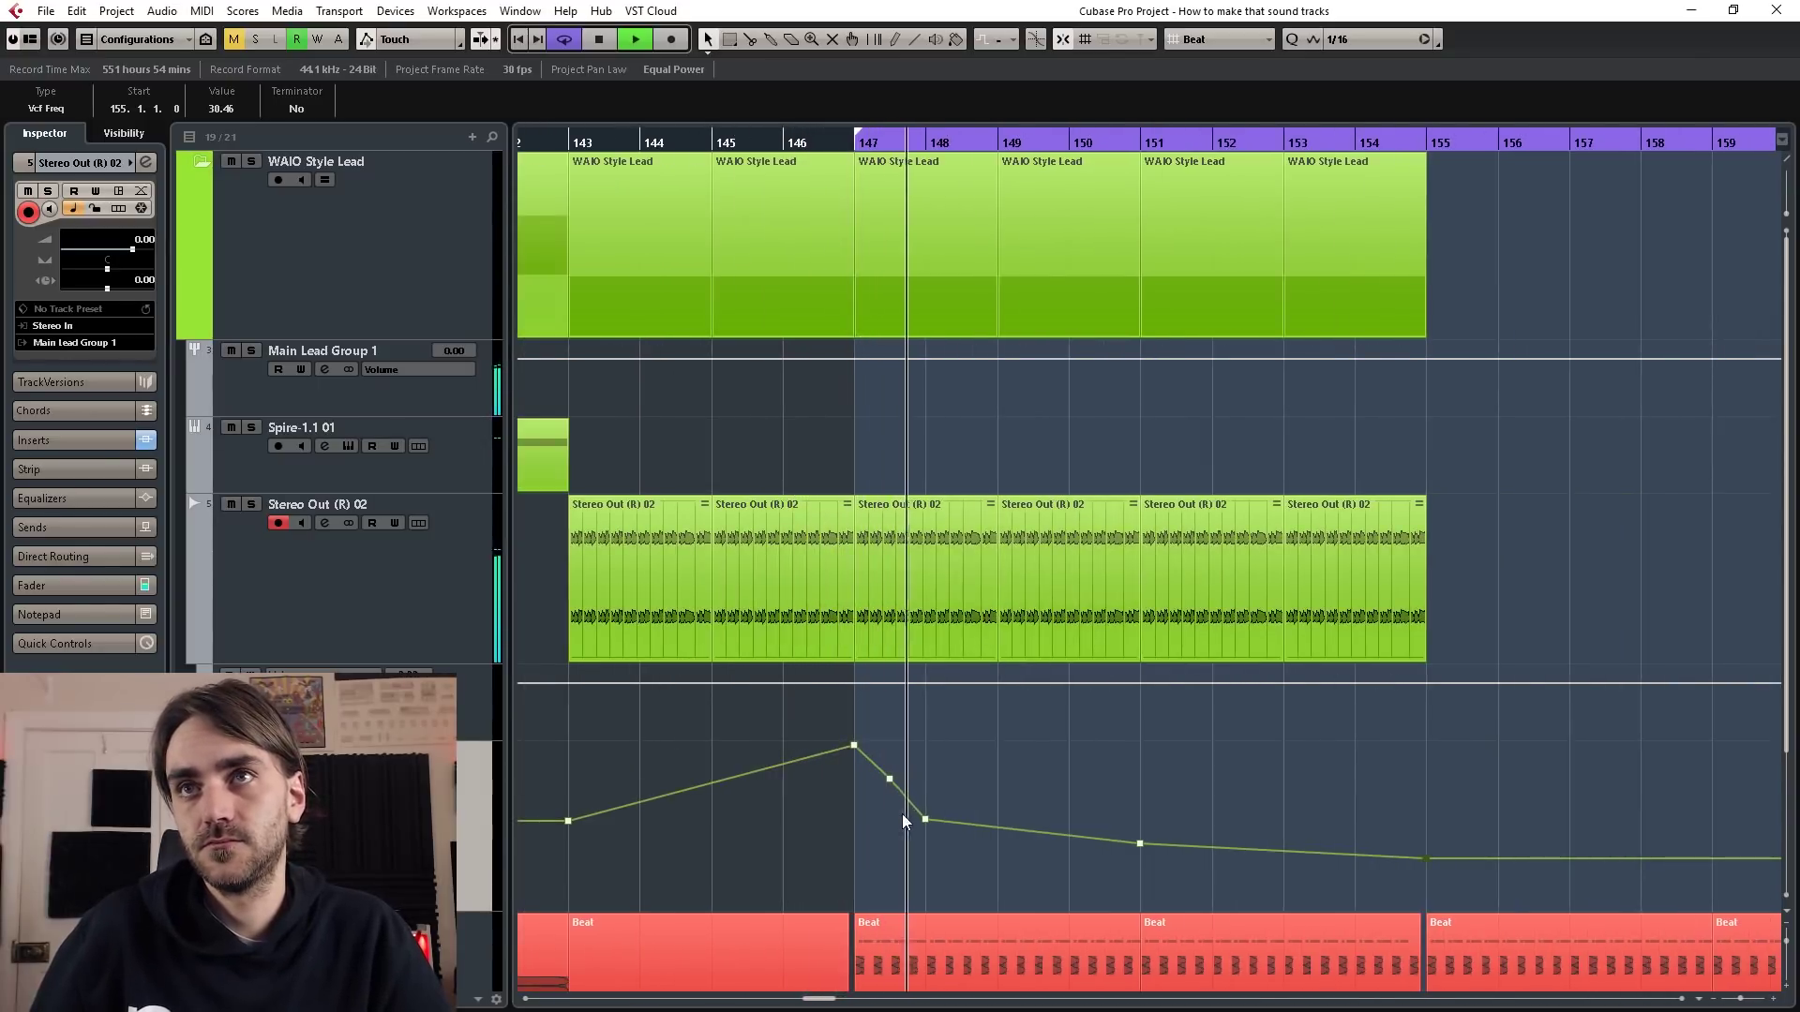
drag(889, 782, 885, 791)
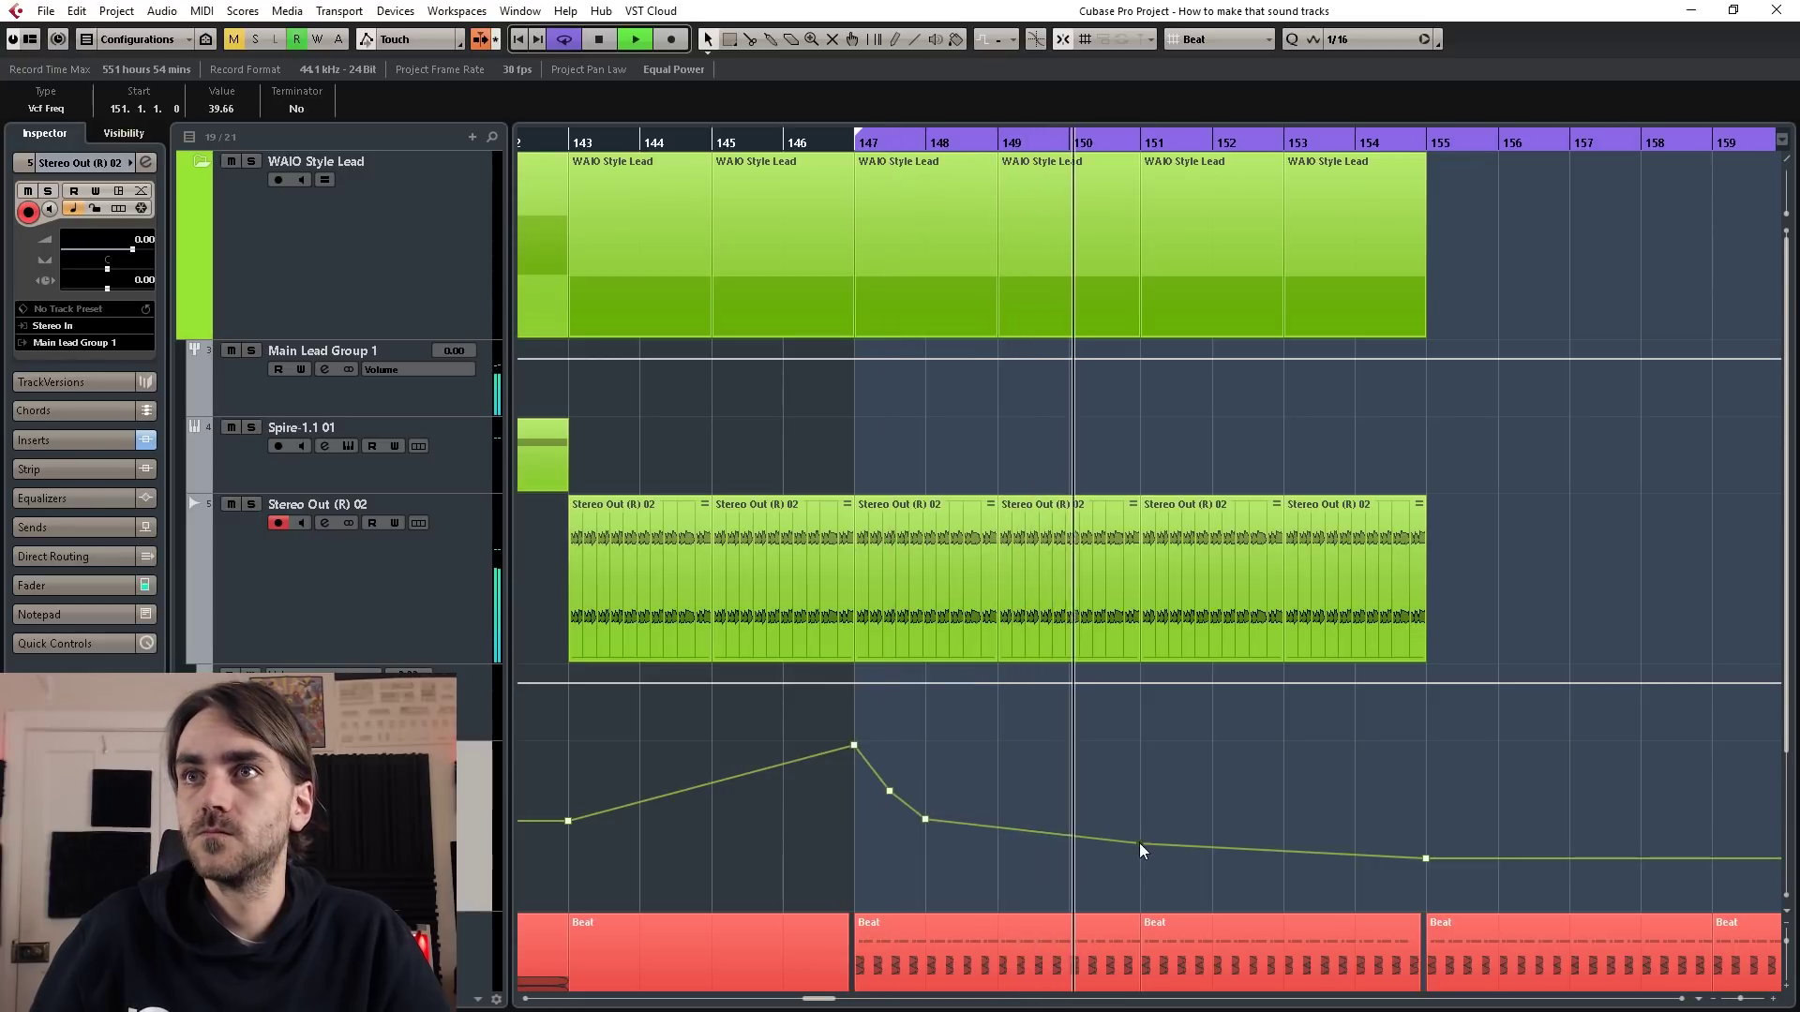
drag(1139, 843, 1138, 850)
drag(1426, 863, 1427, 871)
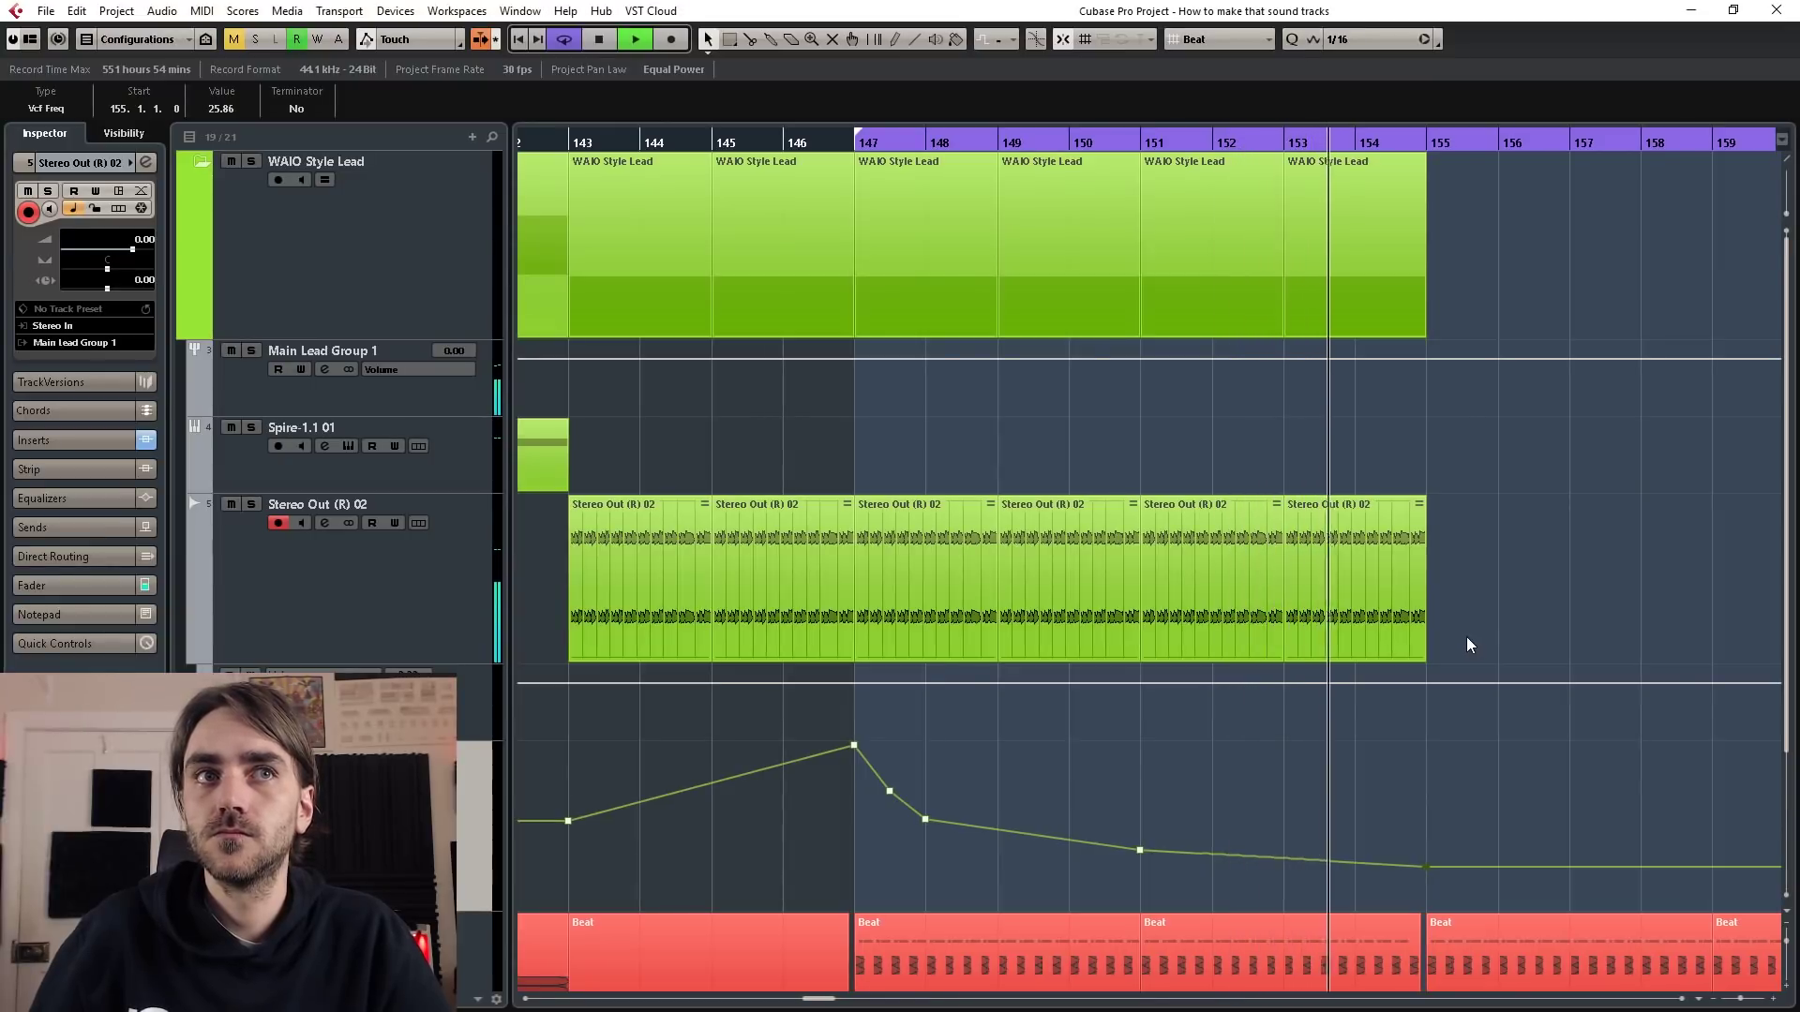
key(space)
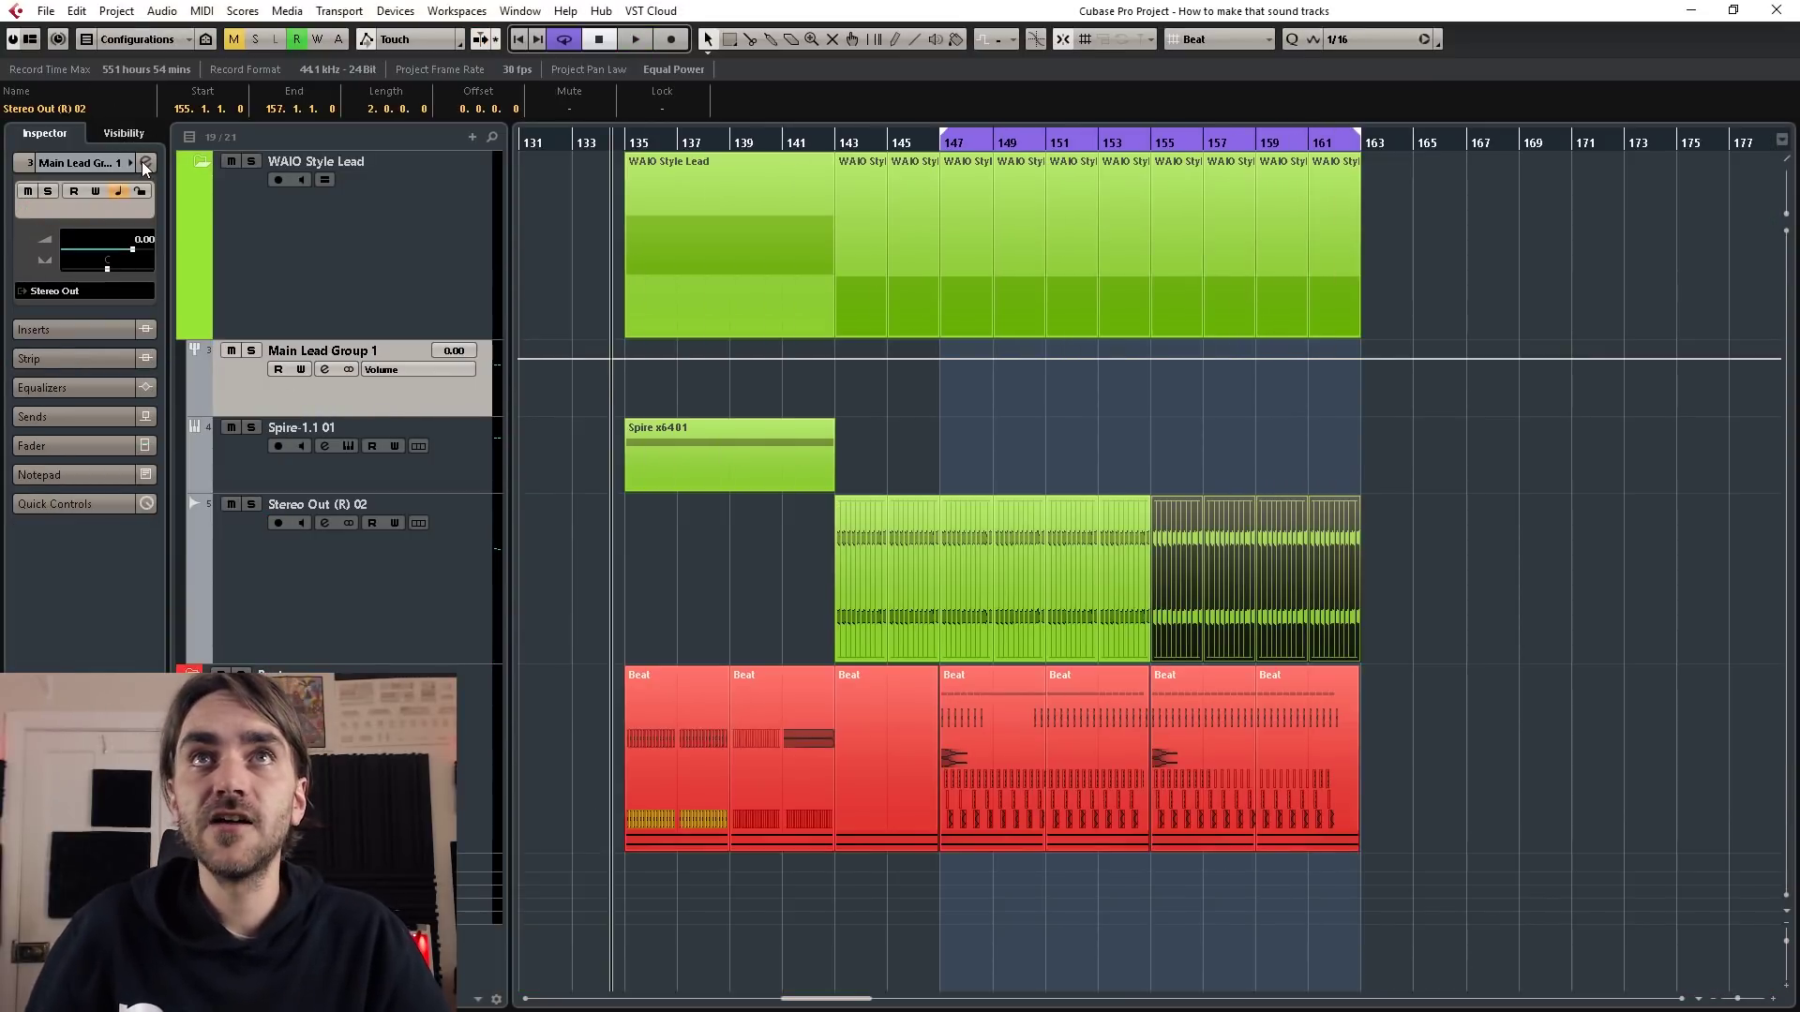
- Load ColourCopy in the second insert slot of Main Lead Group 1 and arrange the windows so the inserts stay accessible
click(146, 163)
click(478, 497)
text(c)
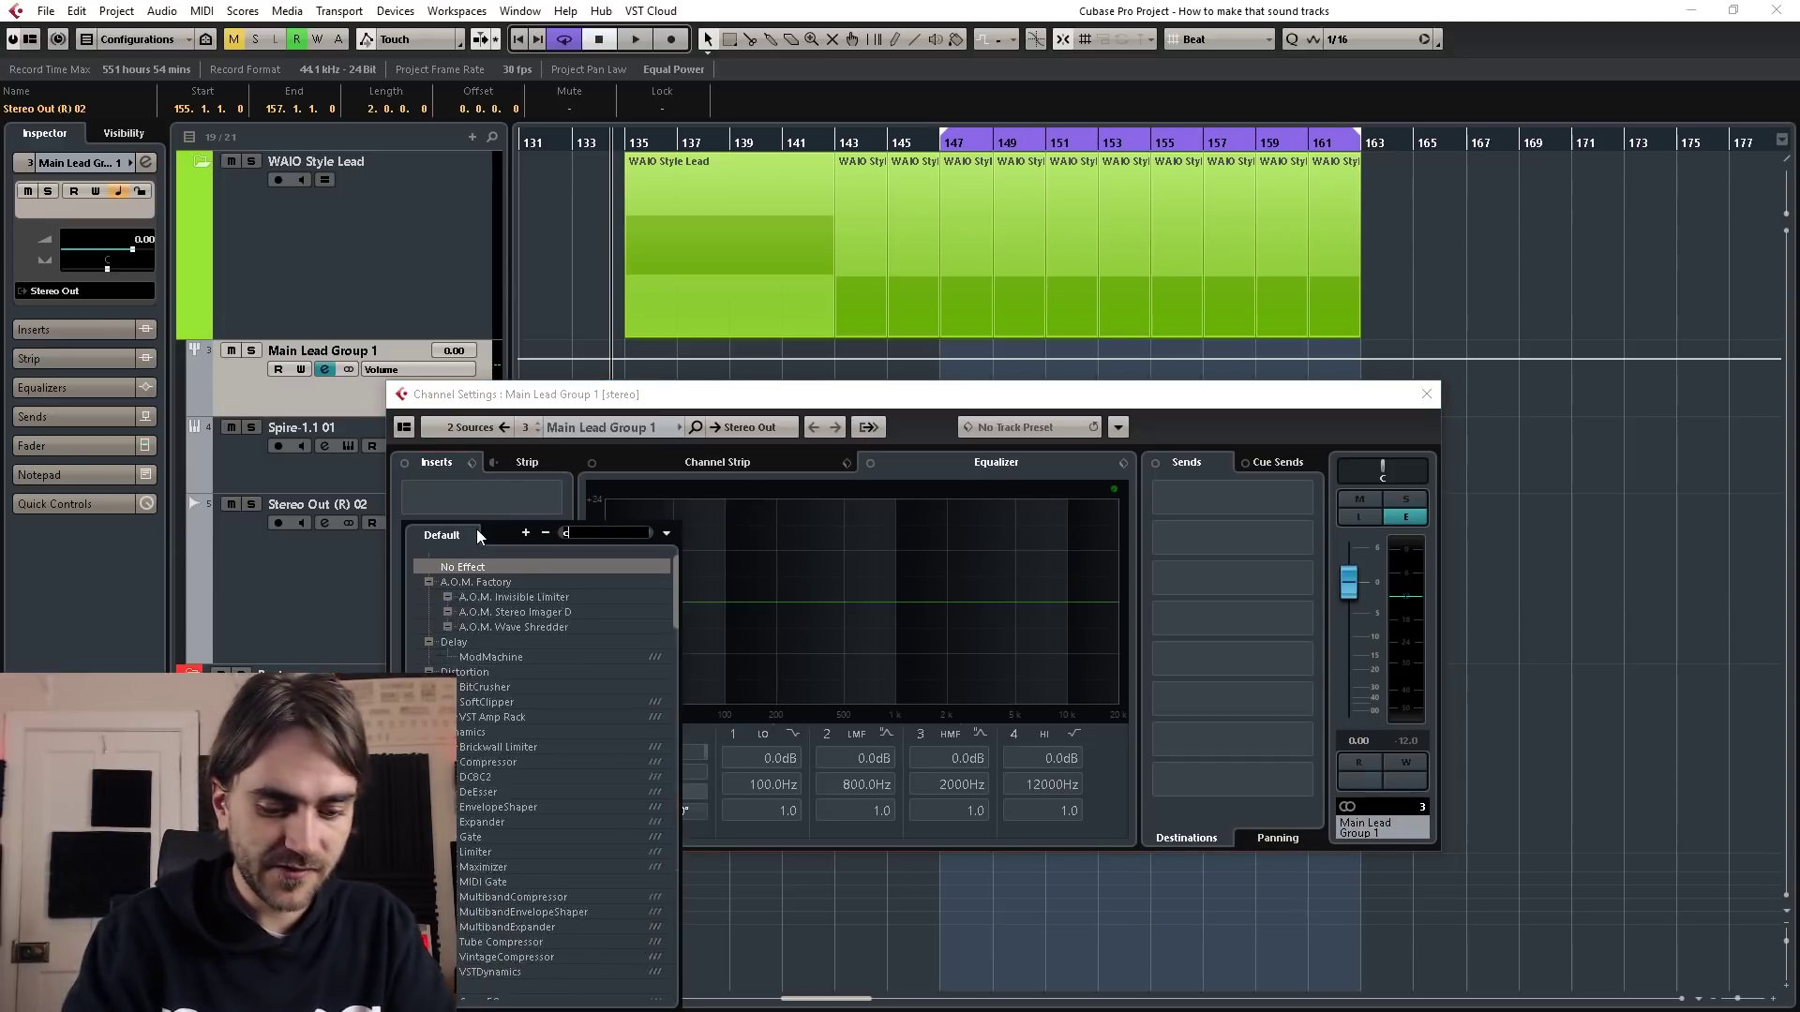
text(olour)
key(Return)
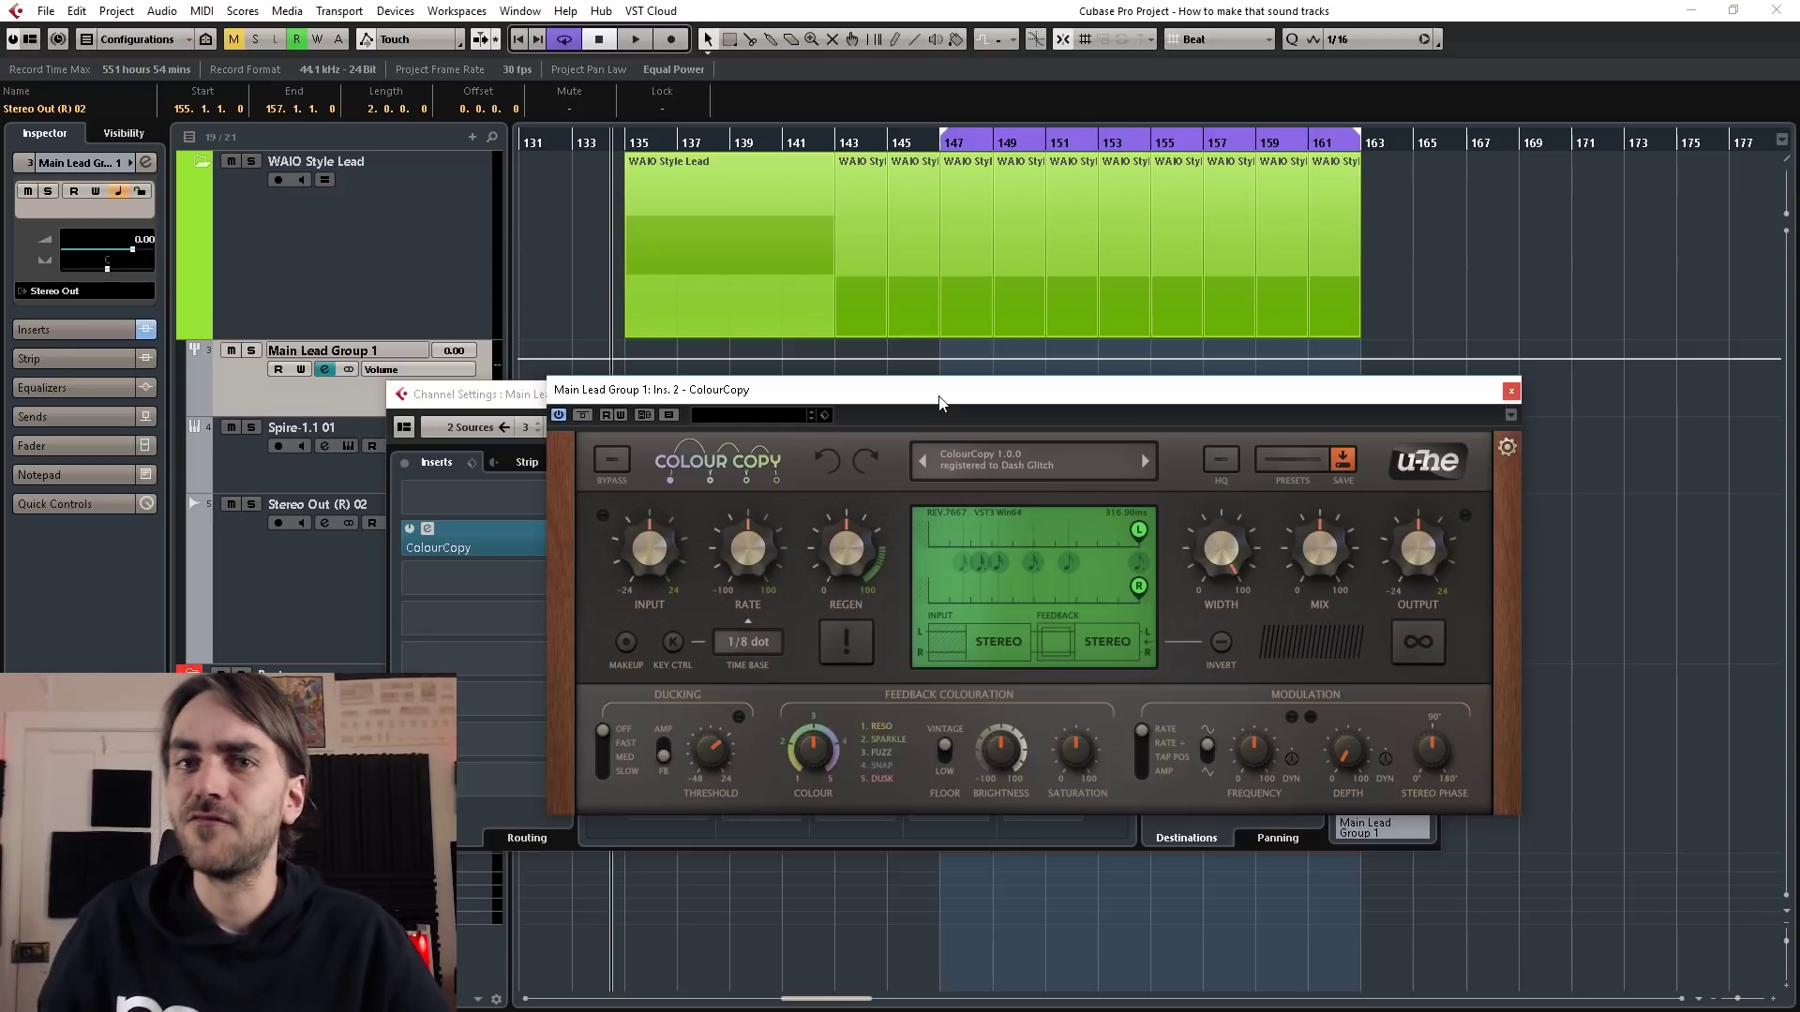
drag(1078, 390, 1131, 105)
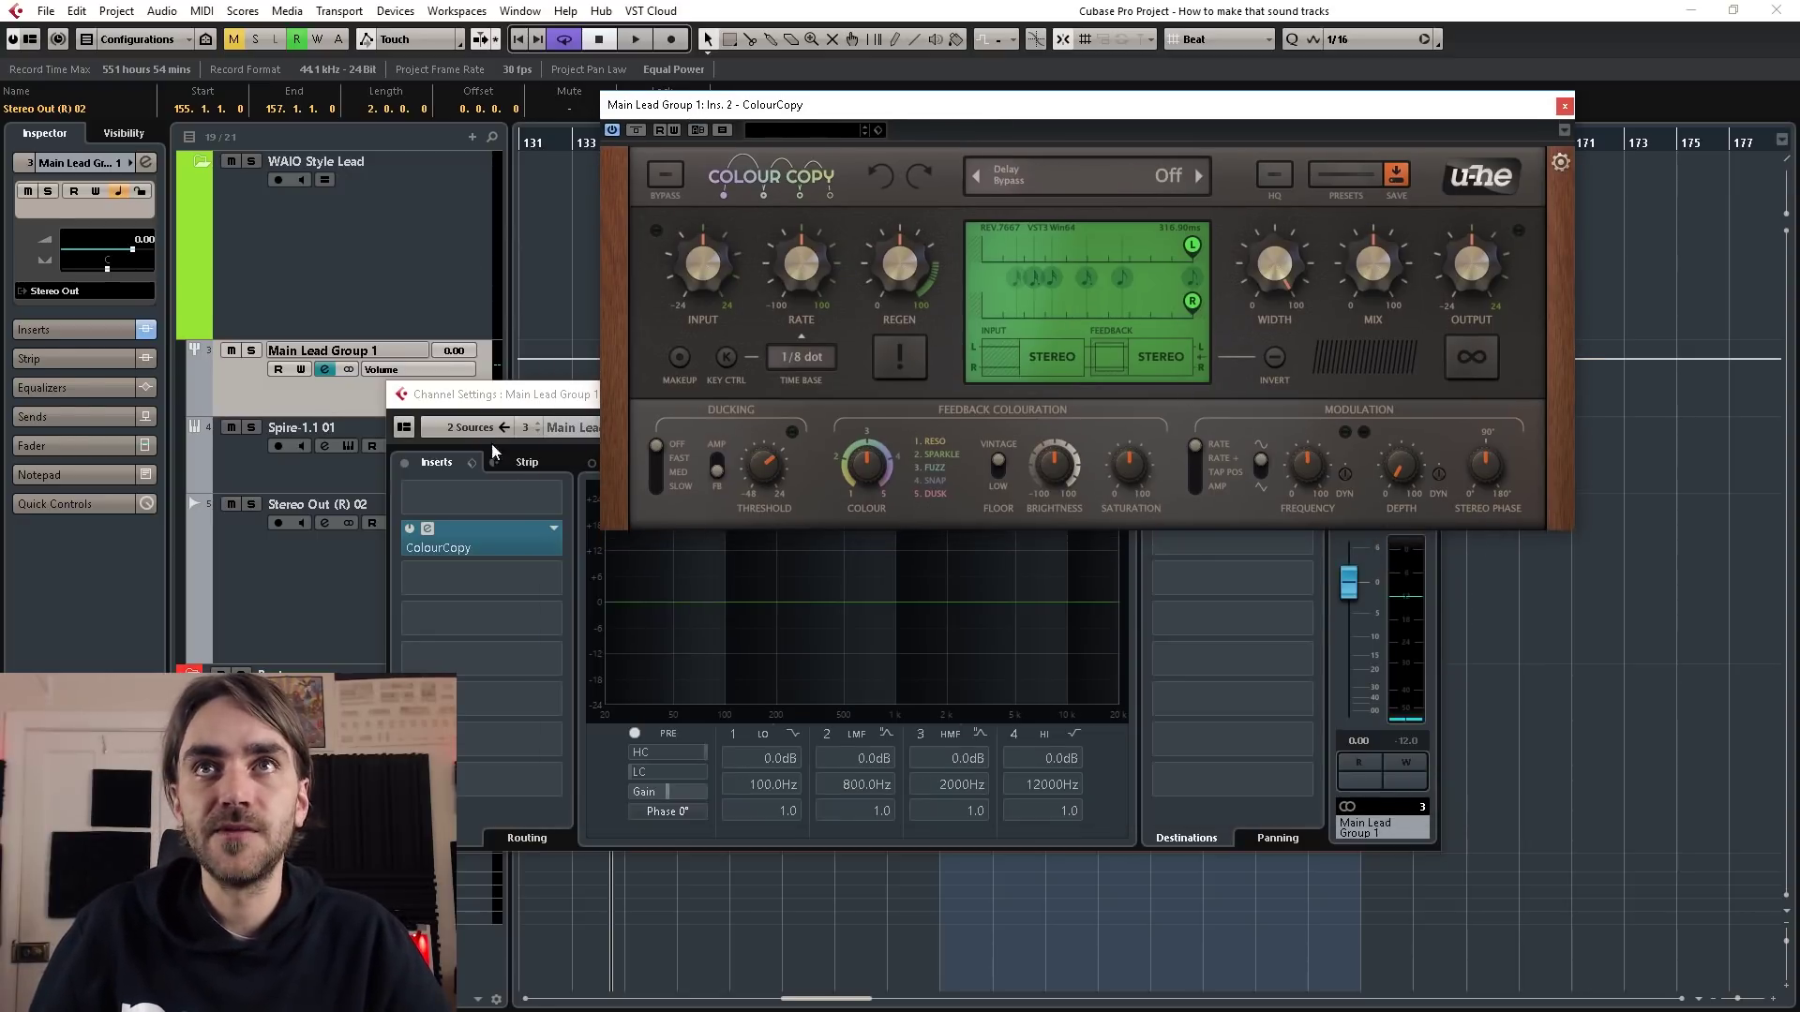
mouse_move(483, 394)
mouse_down()
mouse_move(535, 435)
mouse_move(491, 405)
mouse_up()
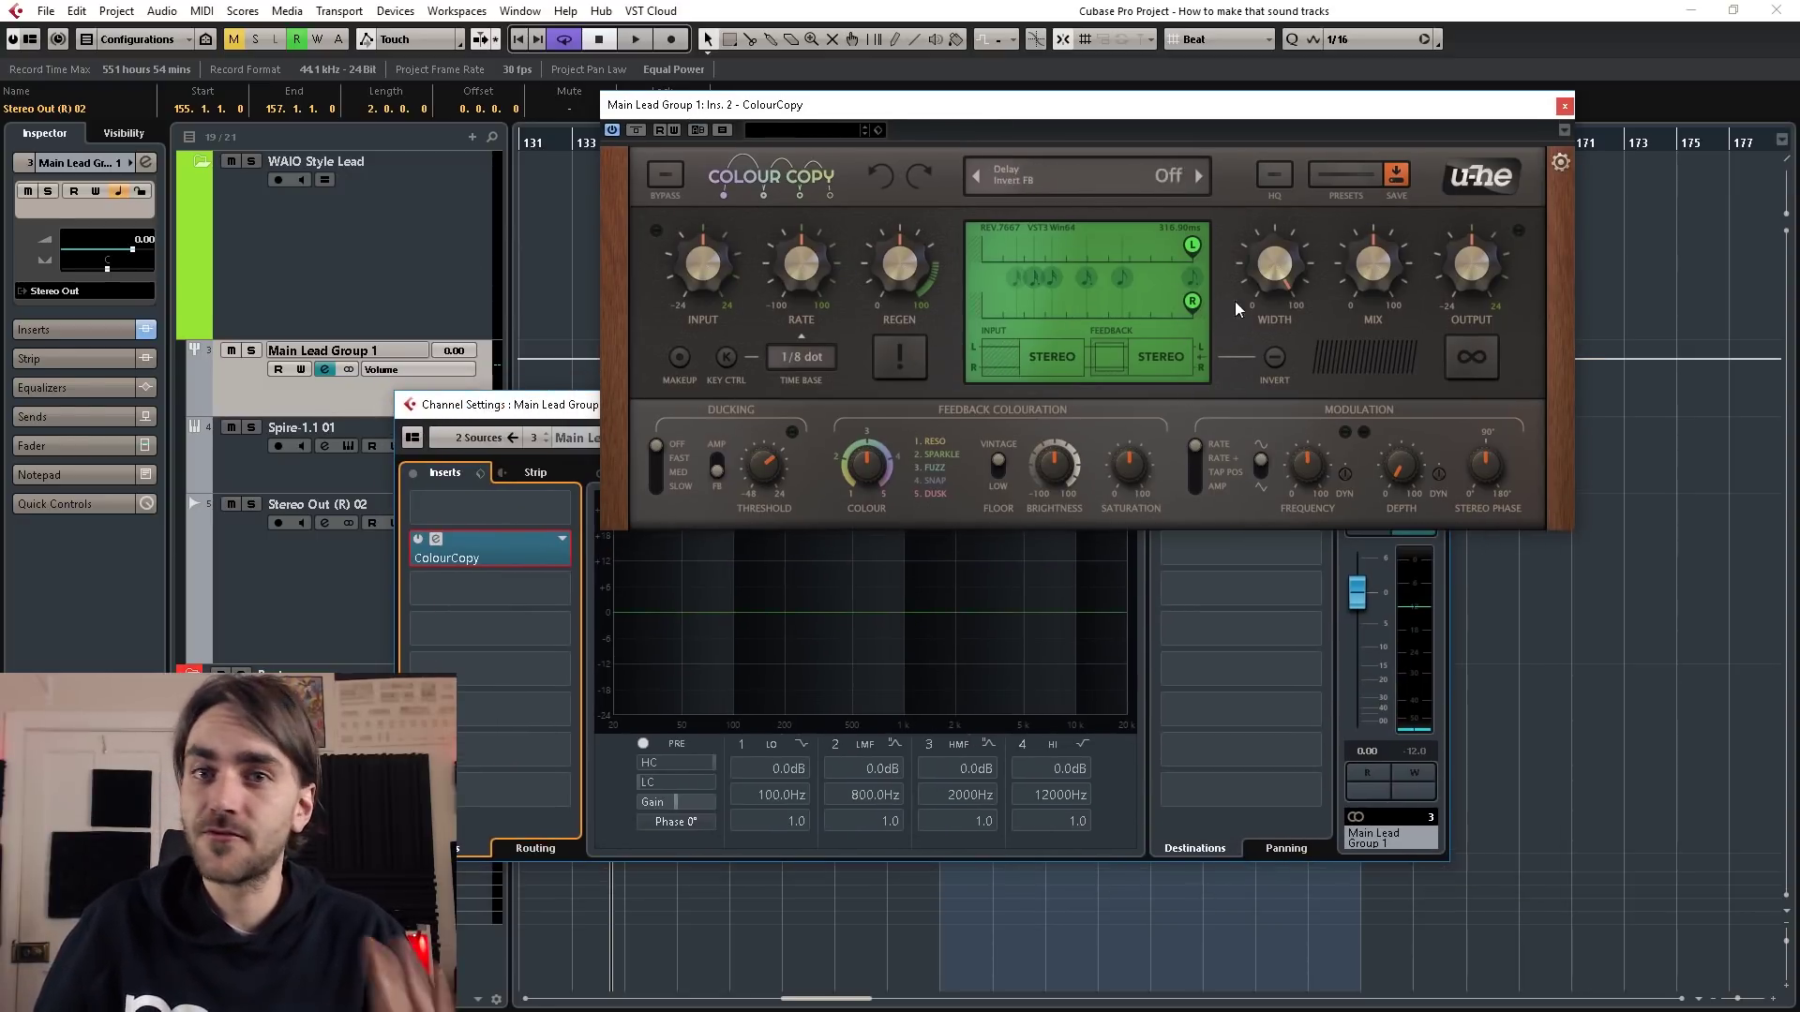
- Load the REVerence reverb in the third insert slot of Main Lead Group 1
click(481, 603)
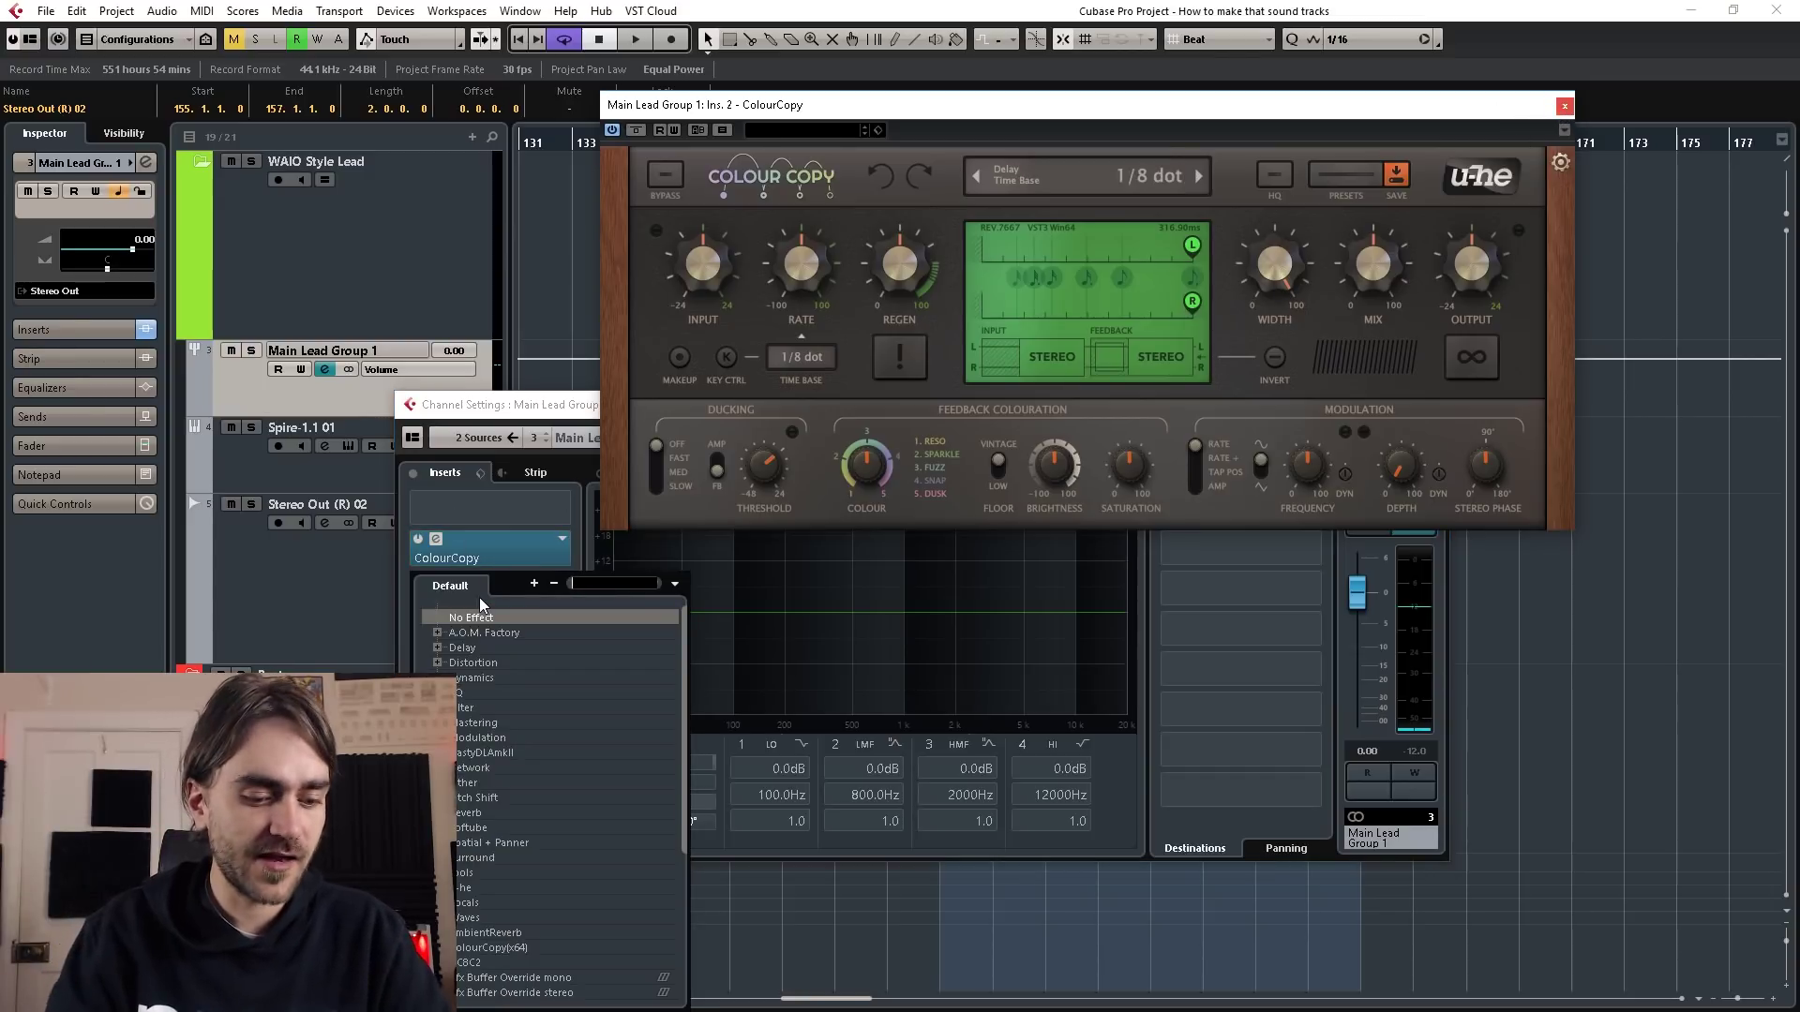
click(497, 588)
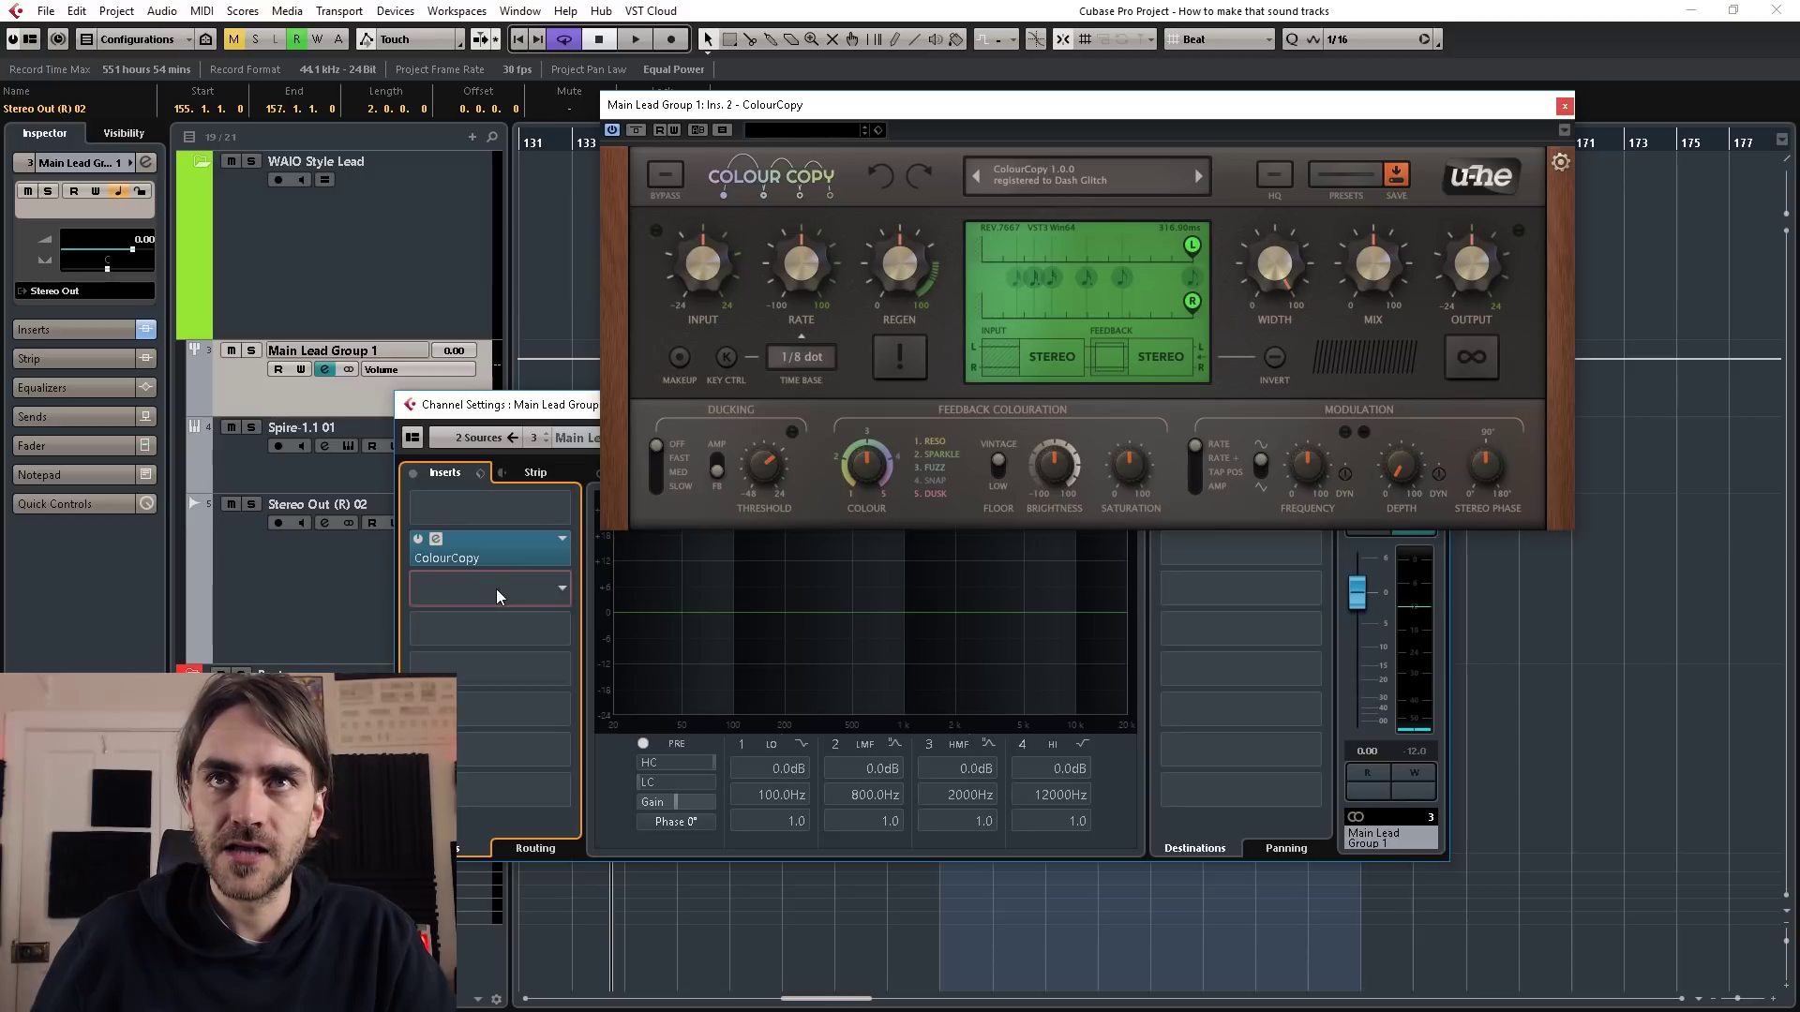
click(496, 590)
text(rever)
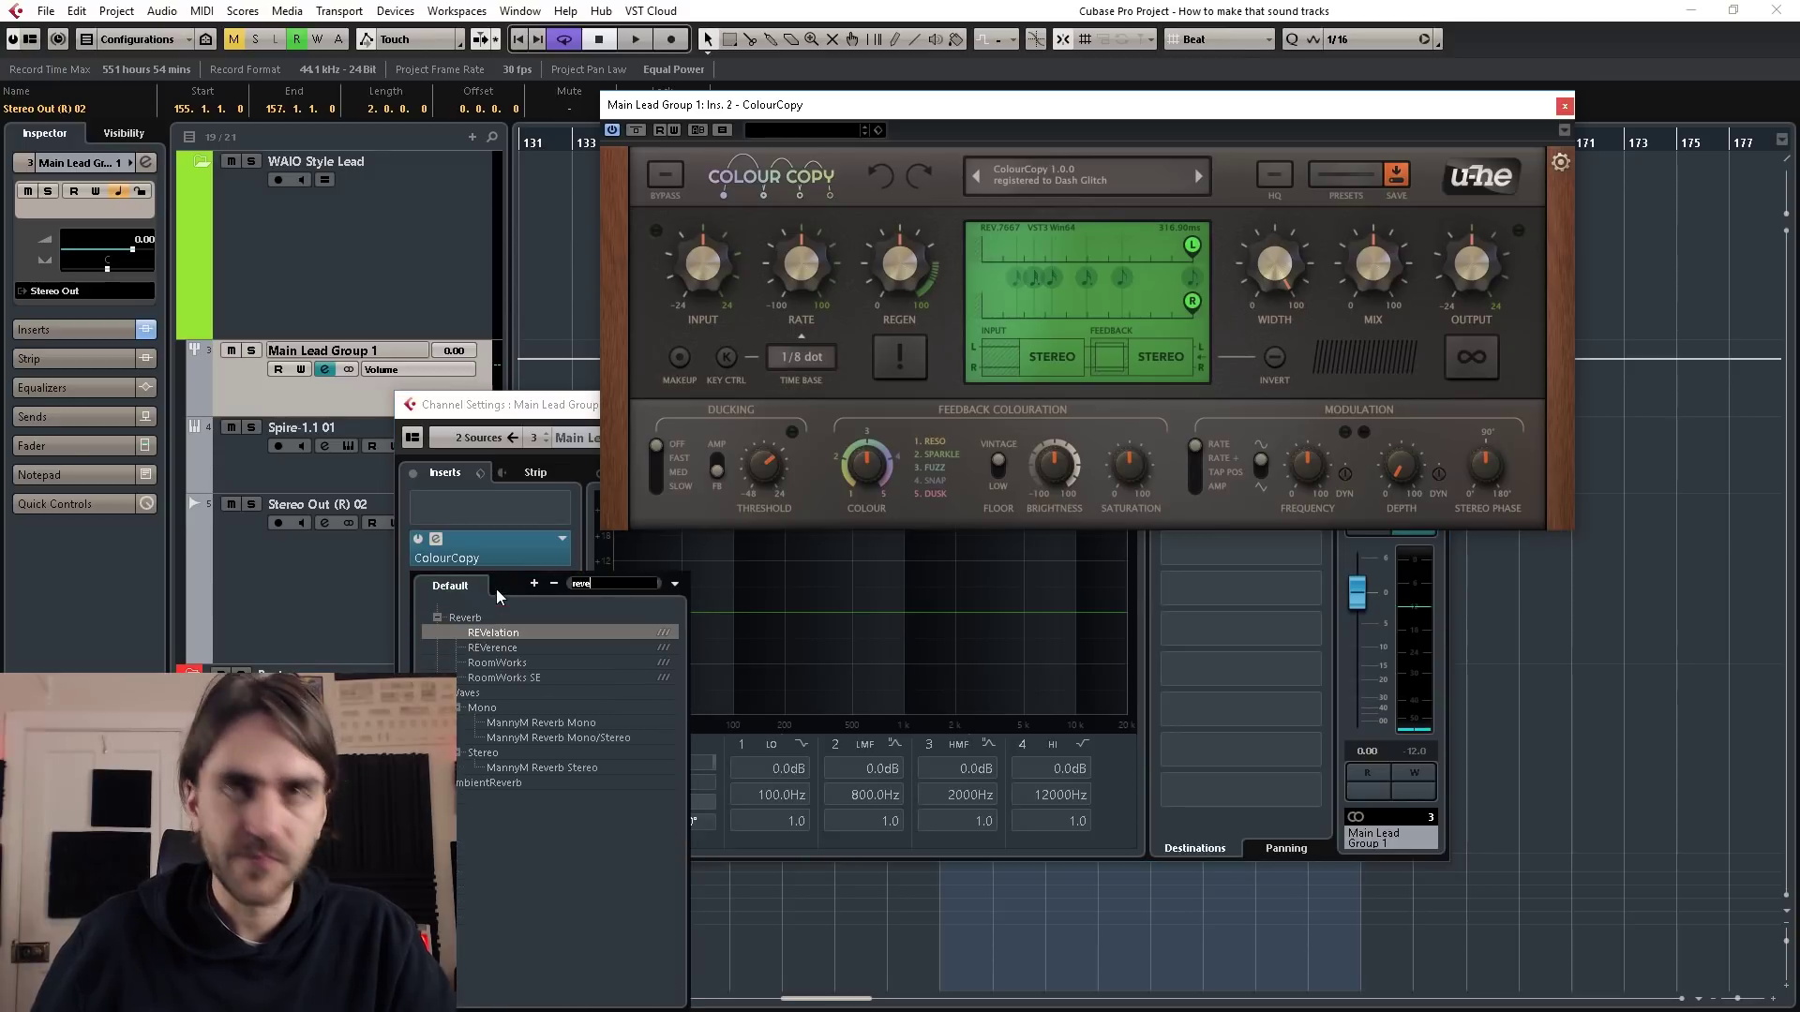
click(504, 649)
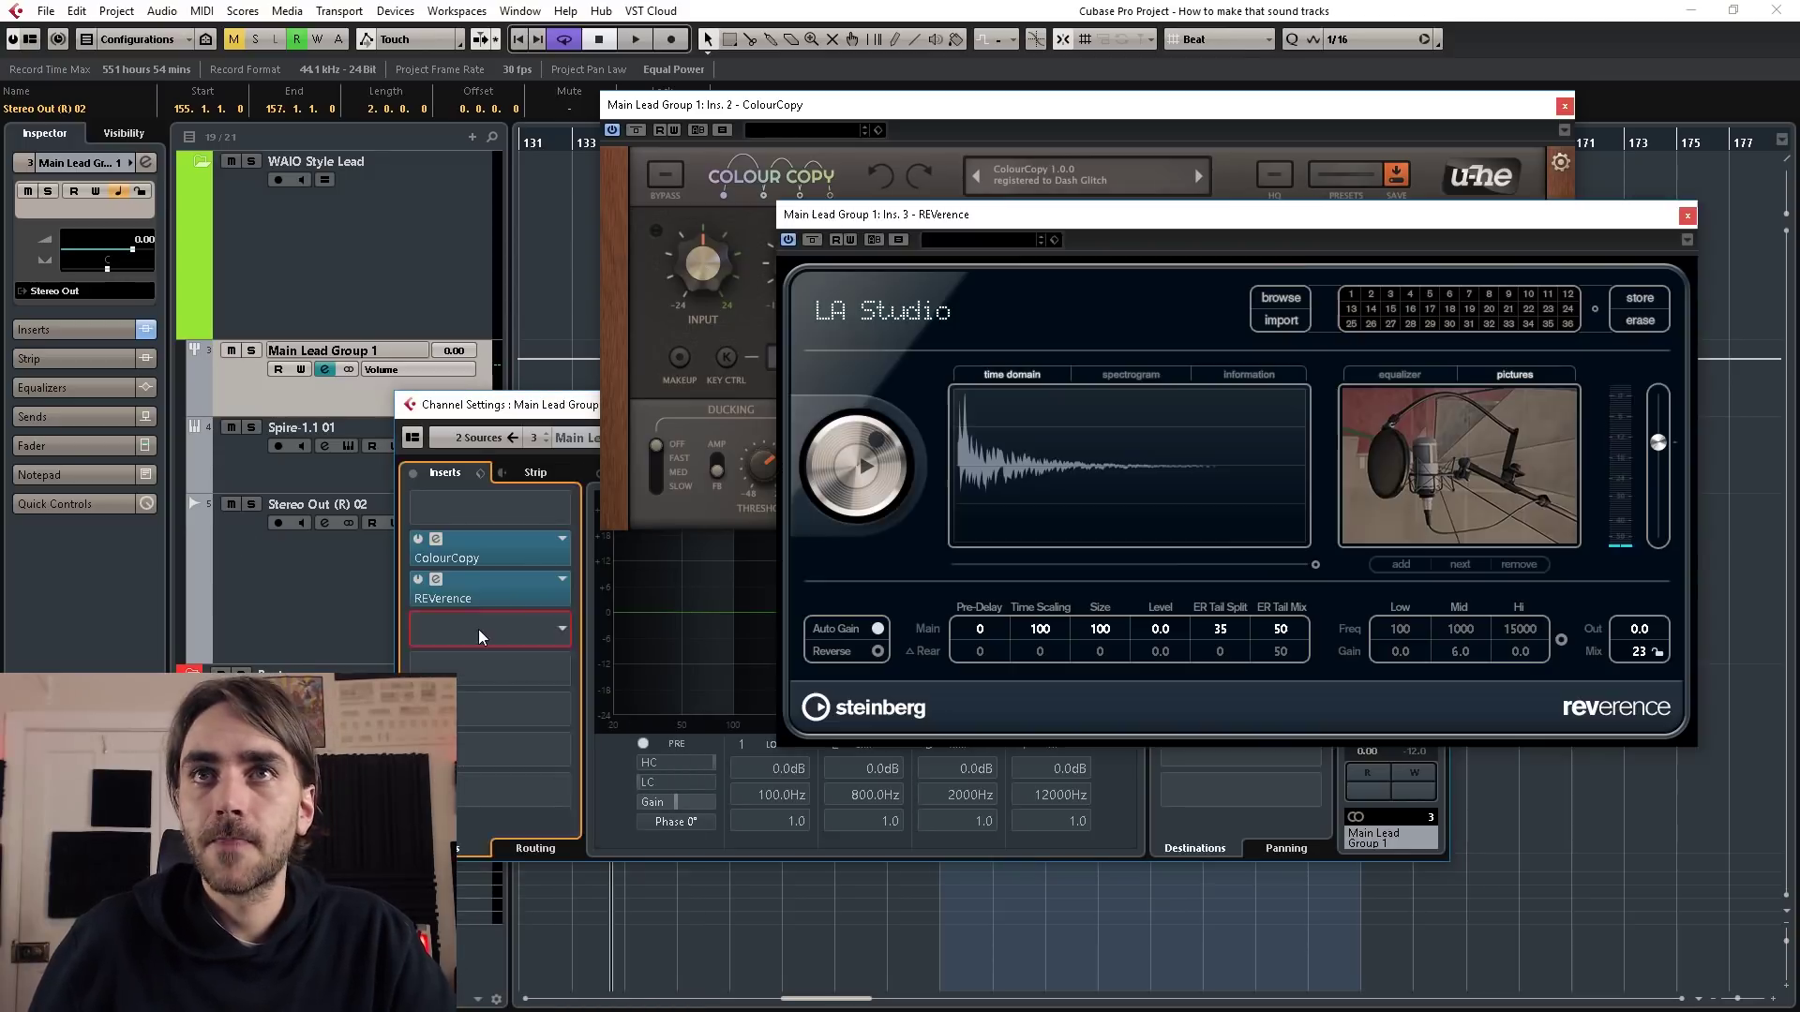
- Load Wider in the fourth insert slot of Main Lead Group 1 and close the REVerence window
click(479, 628)
text(wider)
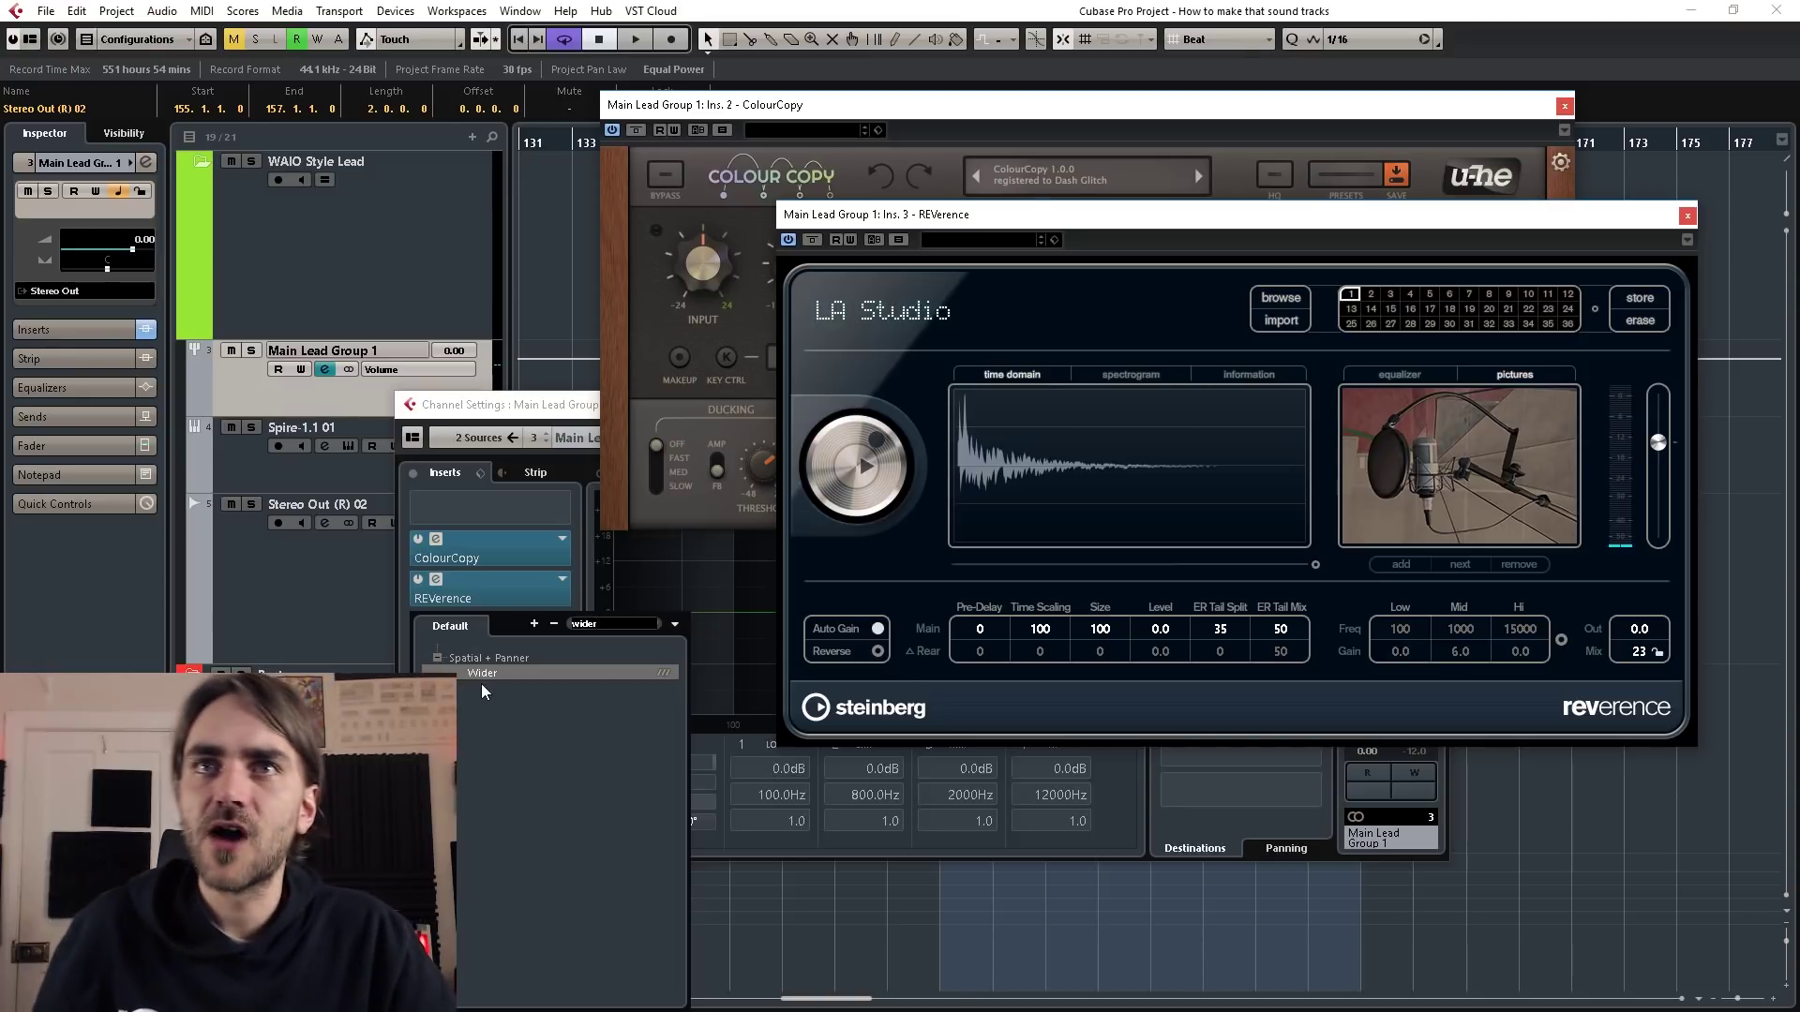
click(481, 673)
click(1085, 461)
click(1686, 215)
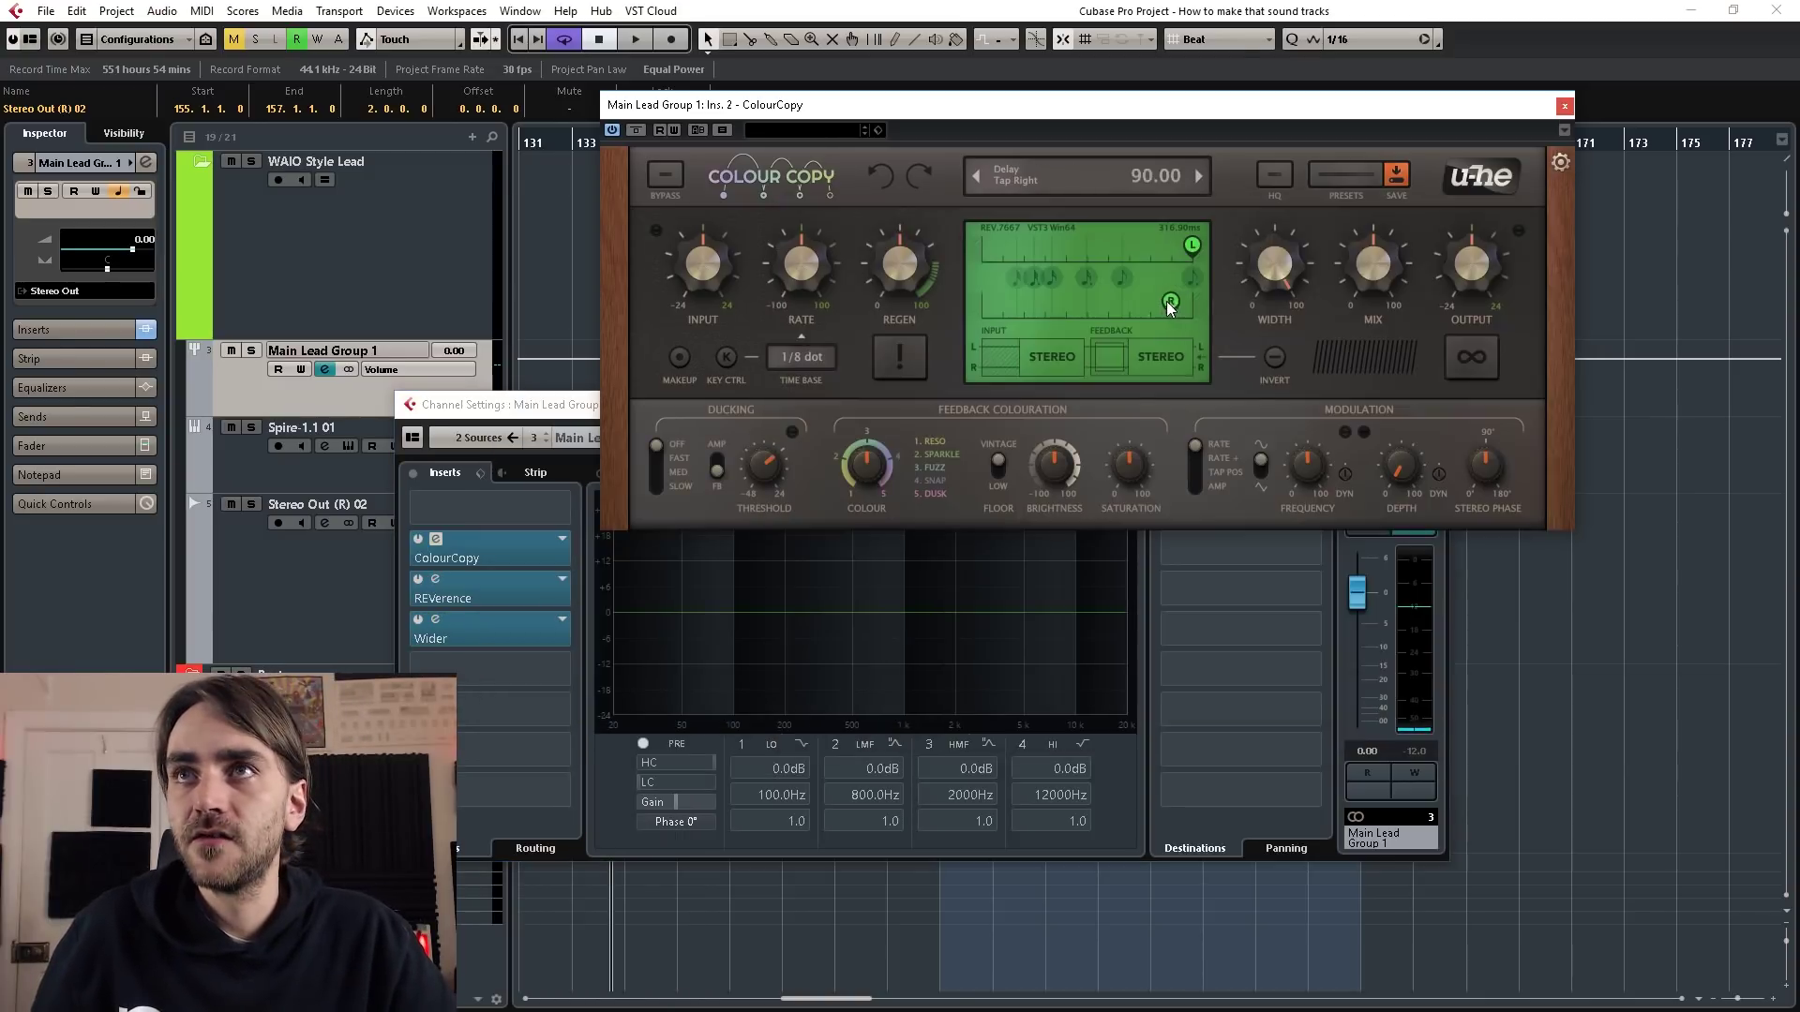
- Move ColourCopy's right delay tap earlier than the left one, close the plug-in and play back the processed lead
drag(1175, 302, 1117, 304)
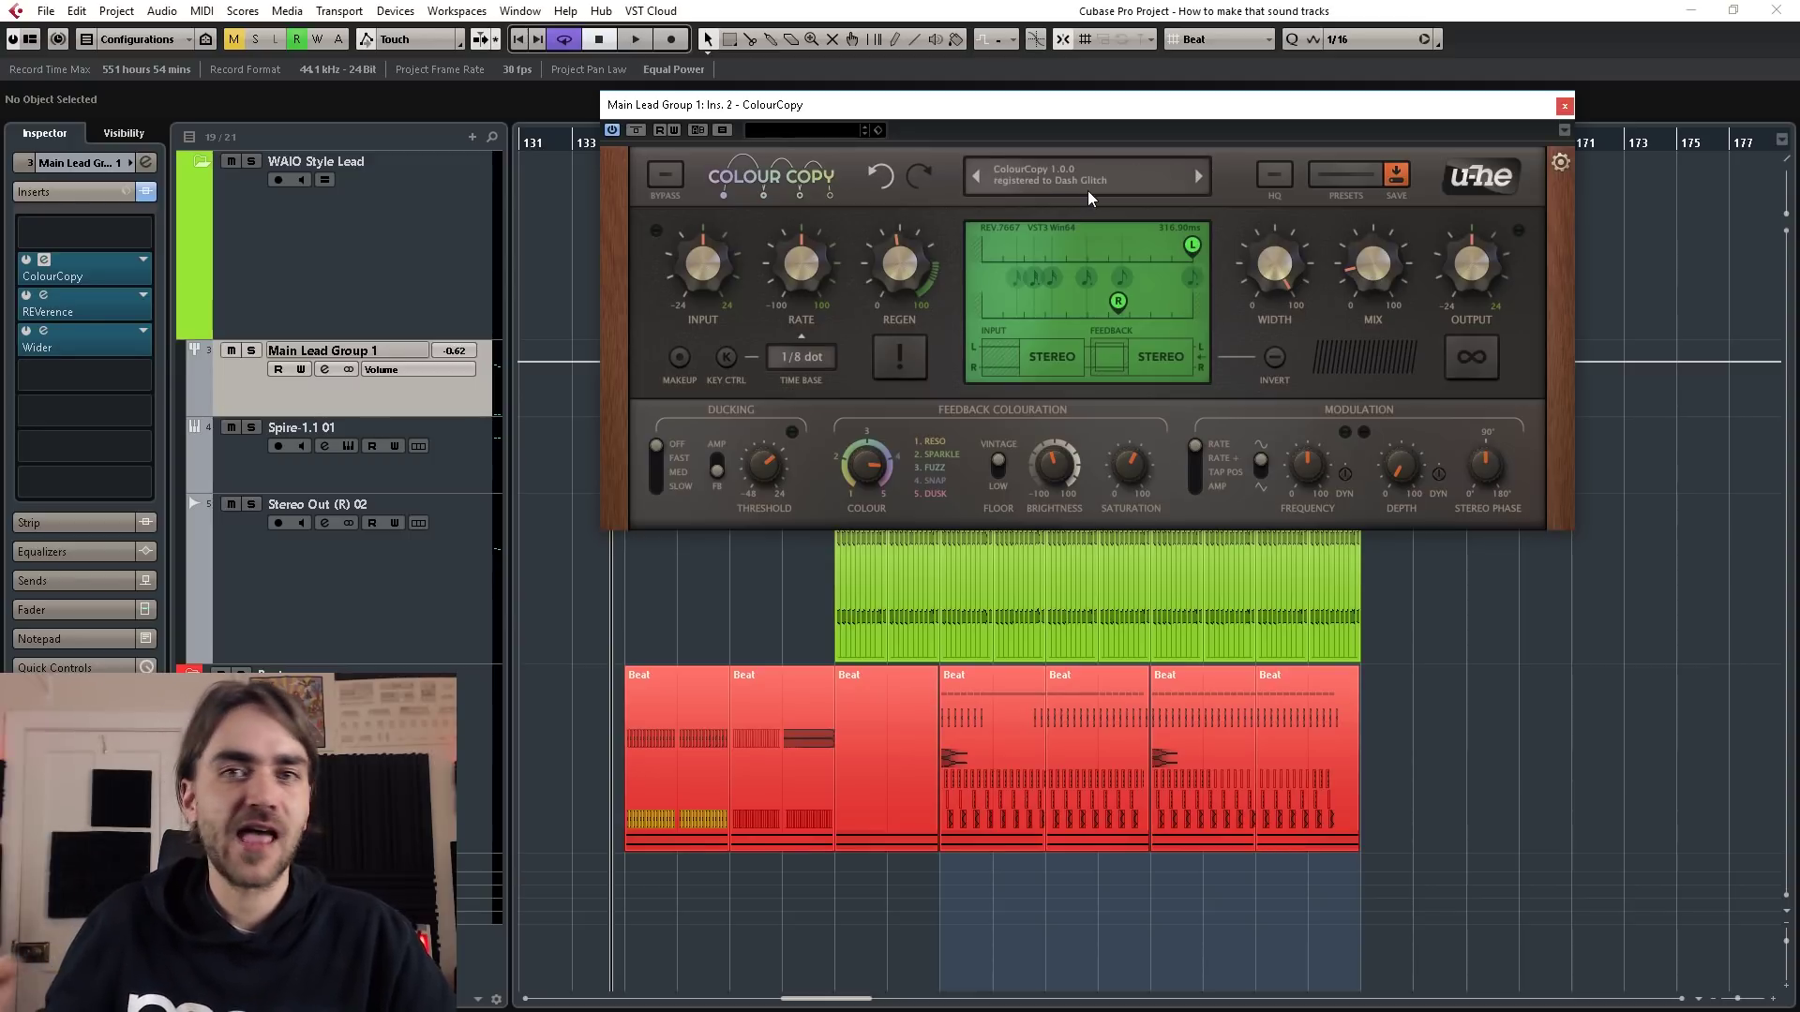
click(1563, 110)
key(space)
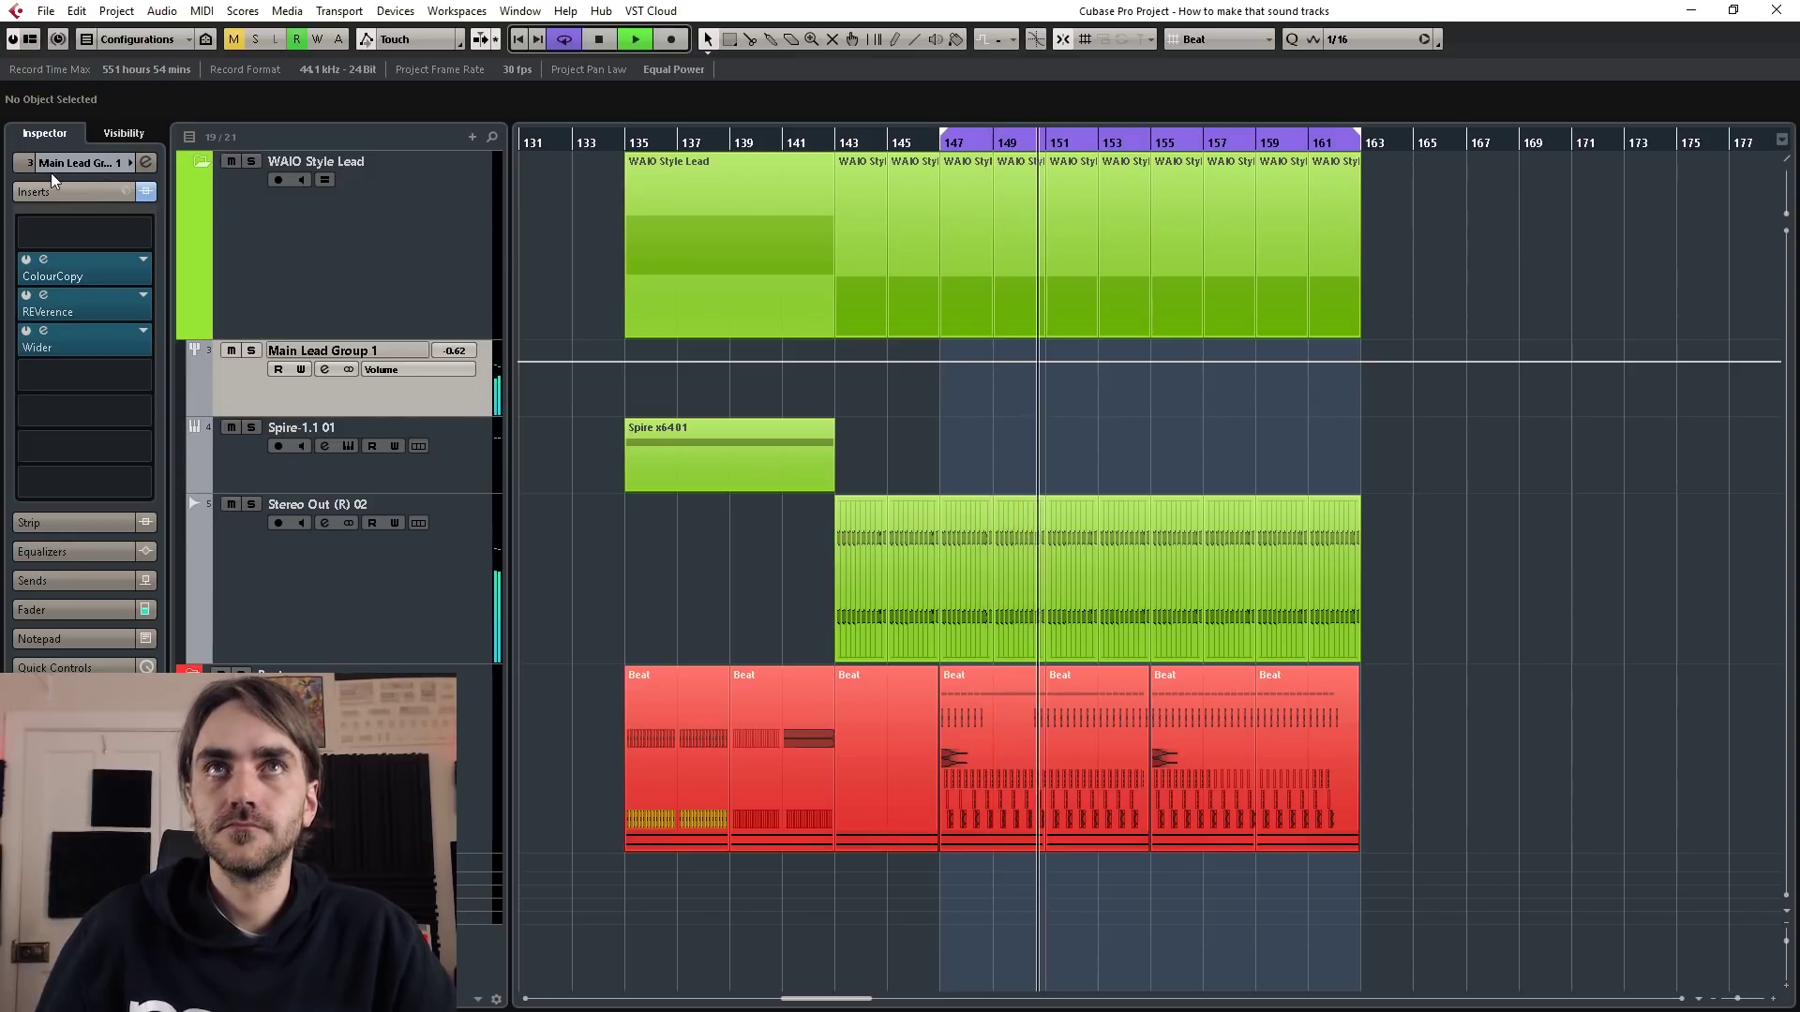
key(space)
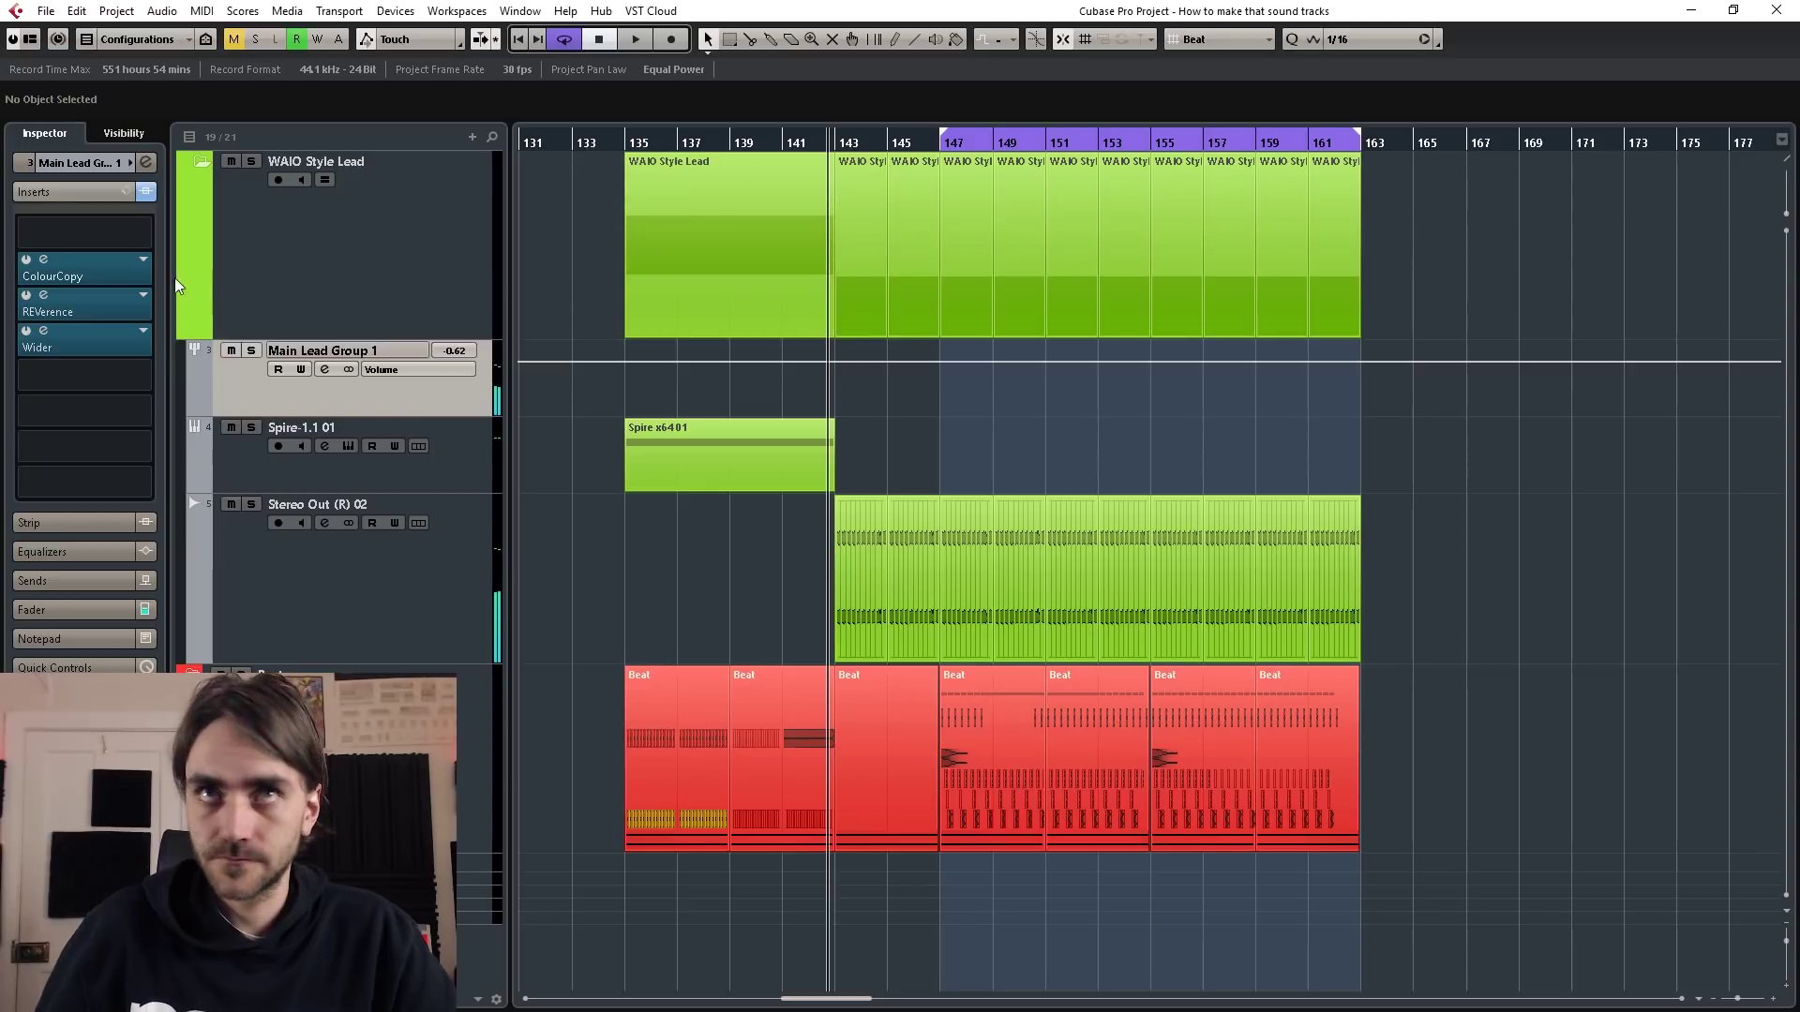
- Open the Spire instrument window from the Spire-1.1 01 track and move it aside
key(Down)
click(144, 358)
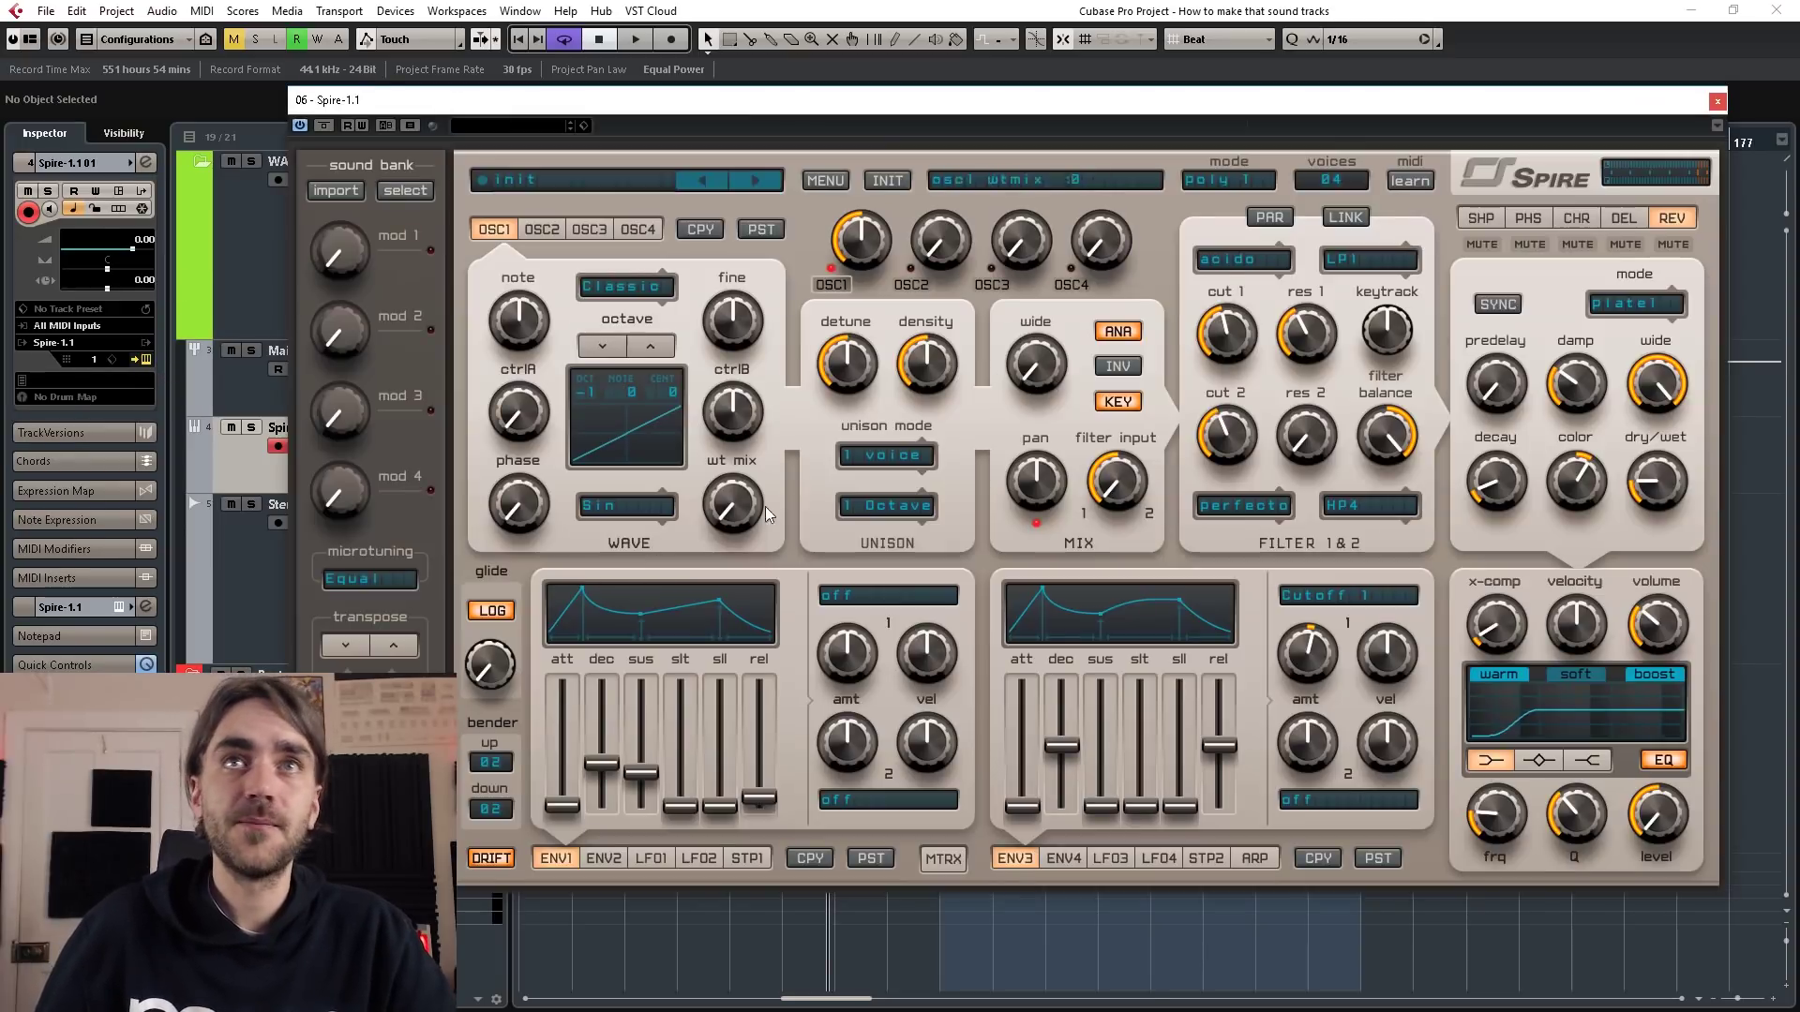
drag(1142, 101, 1014, 104)
drag(762, 104, 1475, 110)
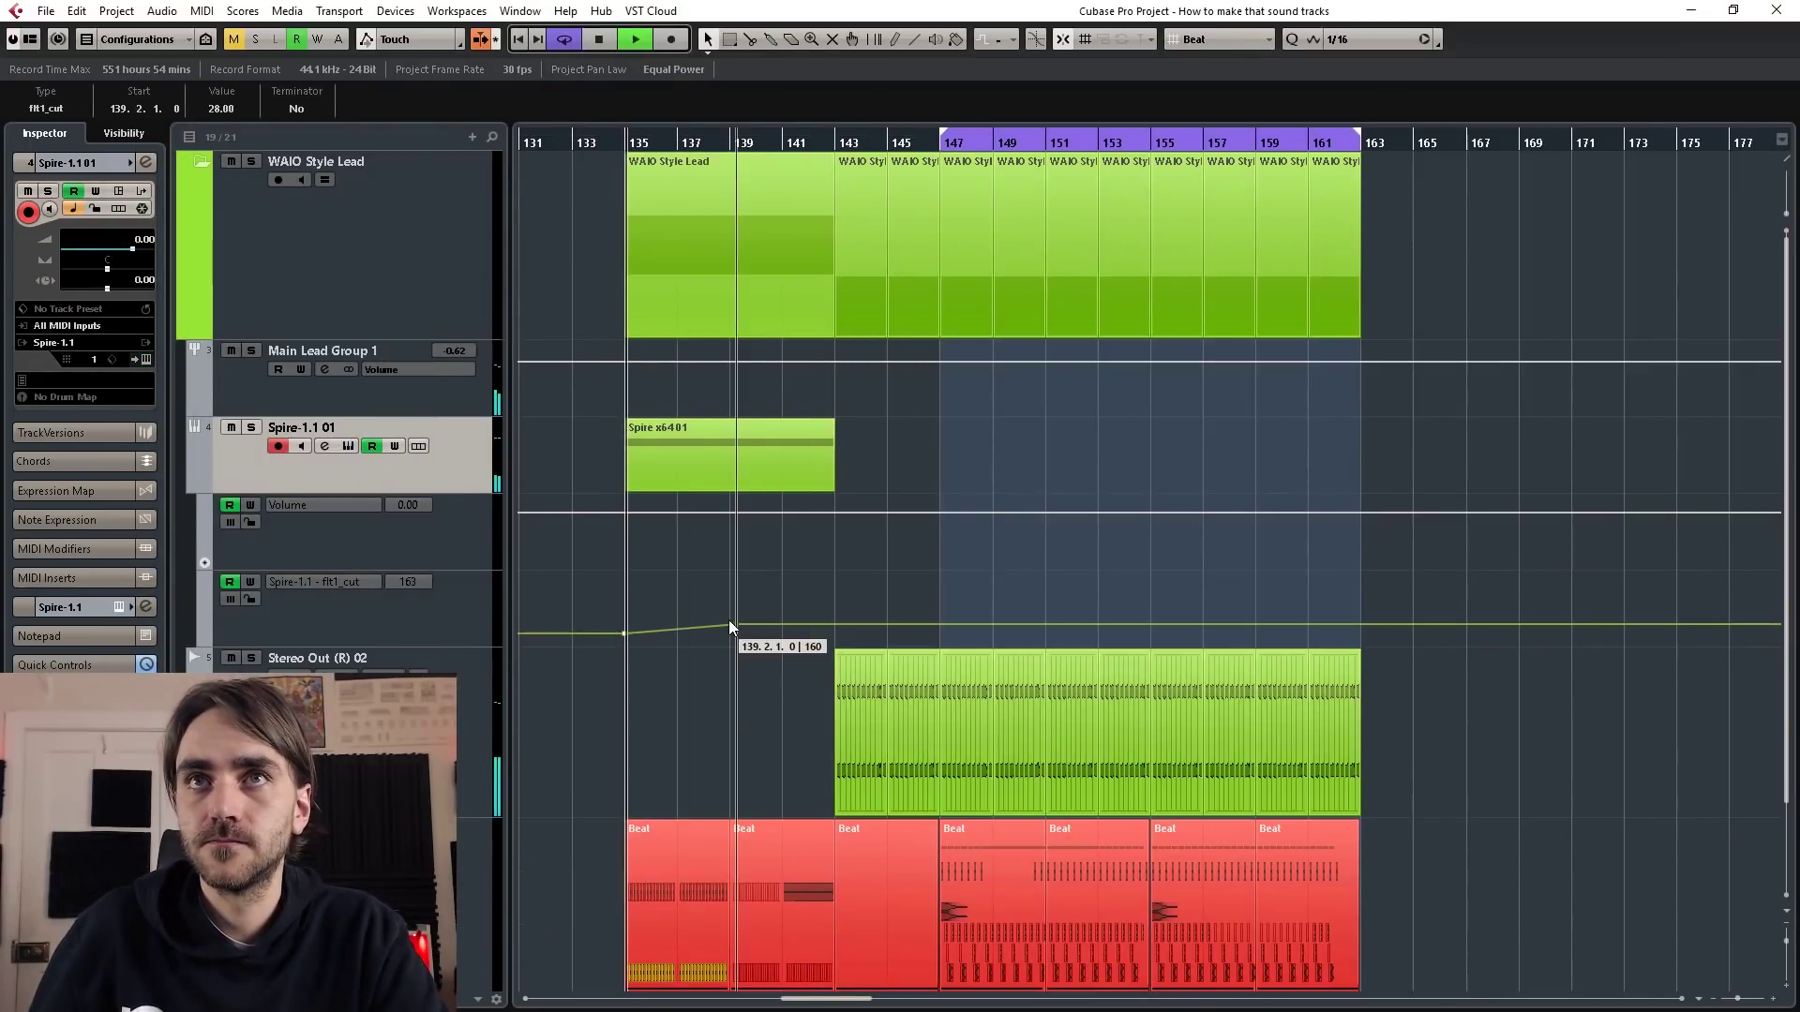
- Extend the rising flt1_cut automation of the Spire track to 49.33 at bar 143 and enlarge its lane
scroll(821, 619, up, 2)
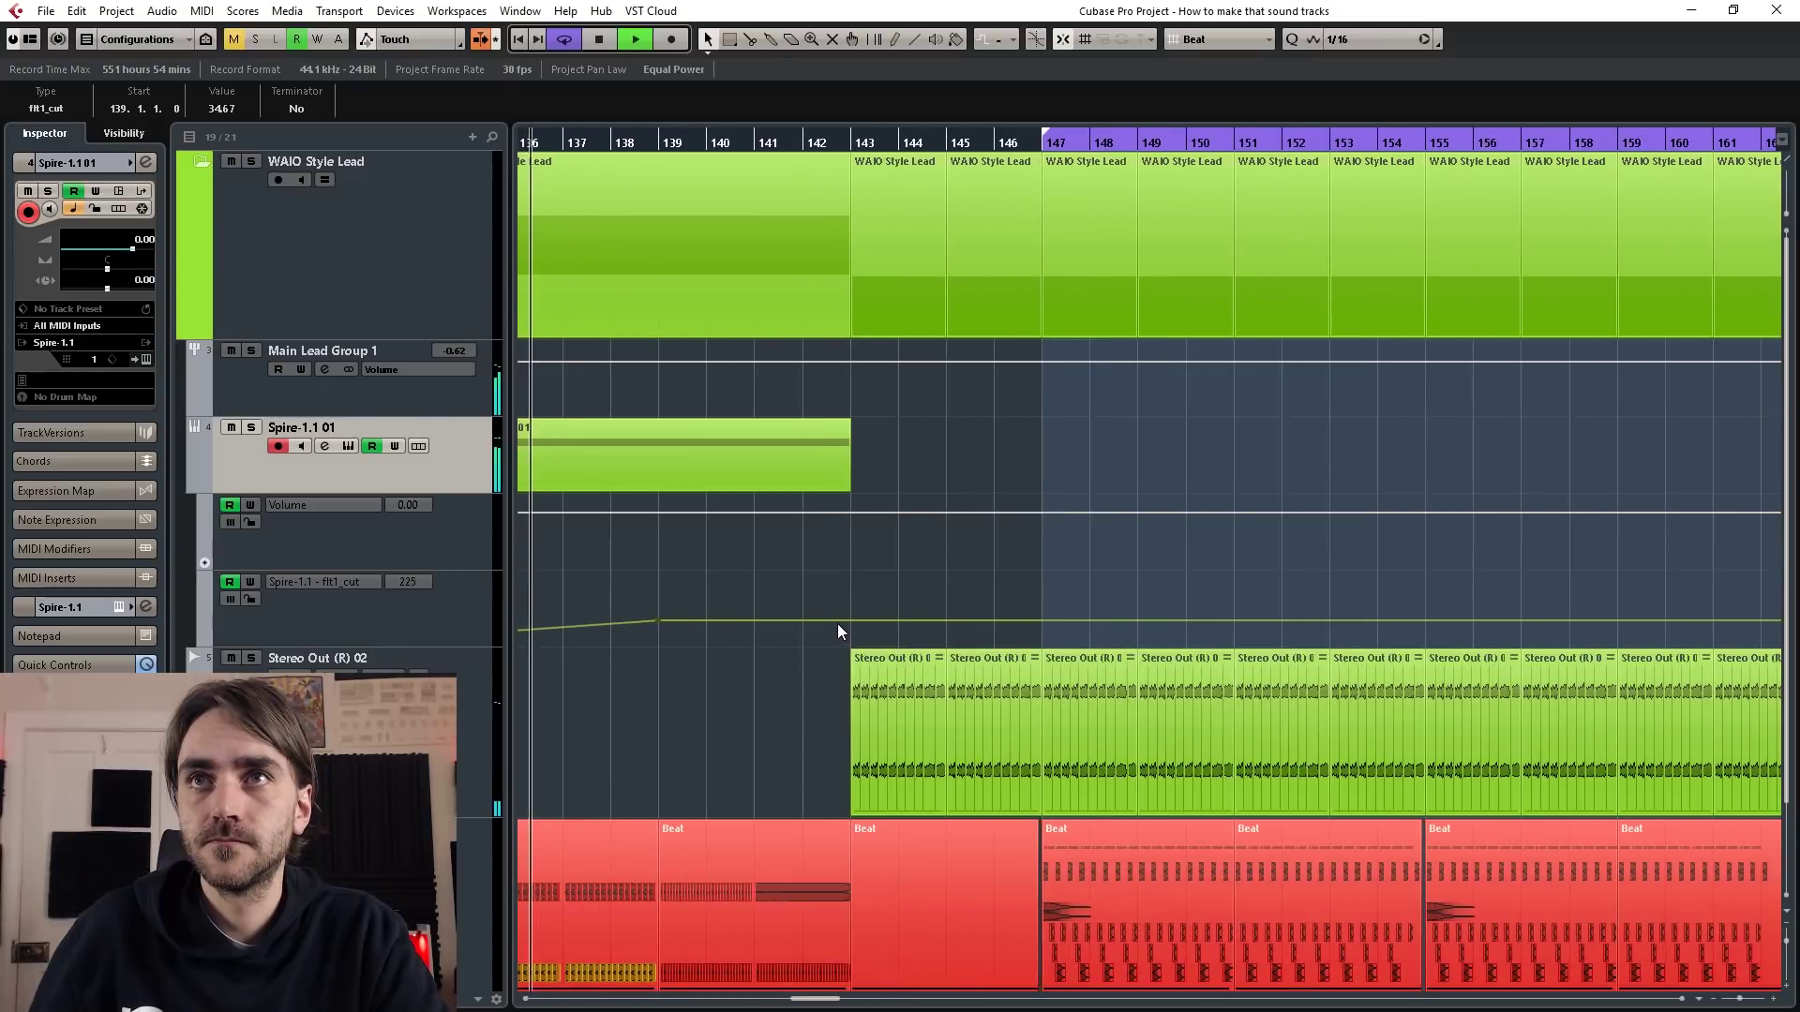
drag(846, 618, 847, 609)
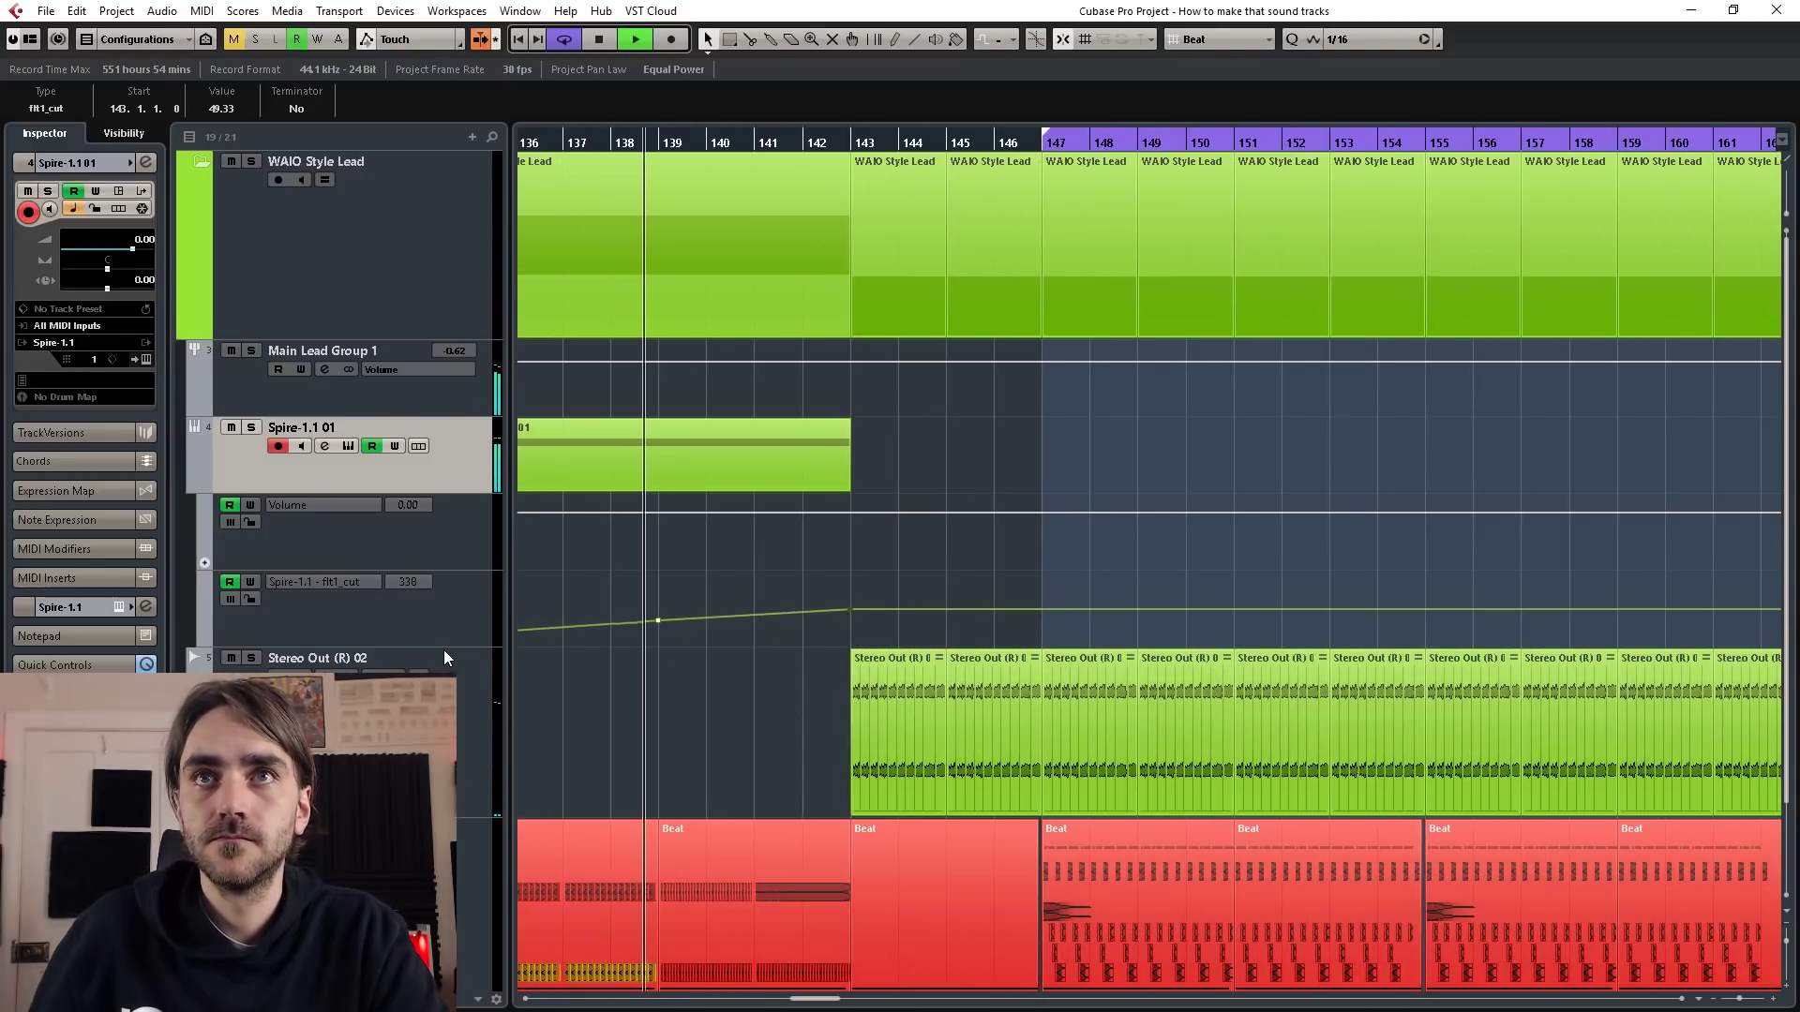
drag(443, 648, 448, 686)
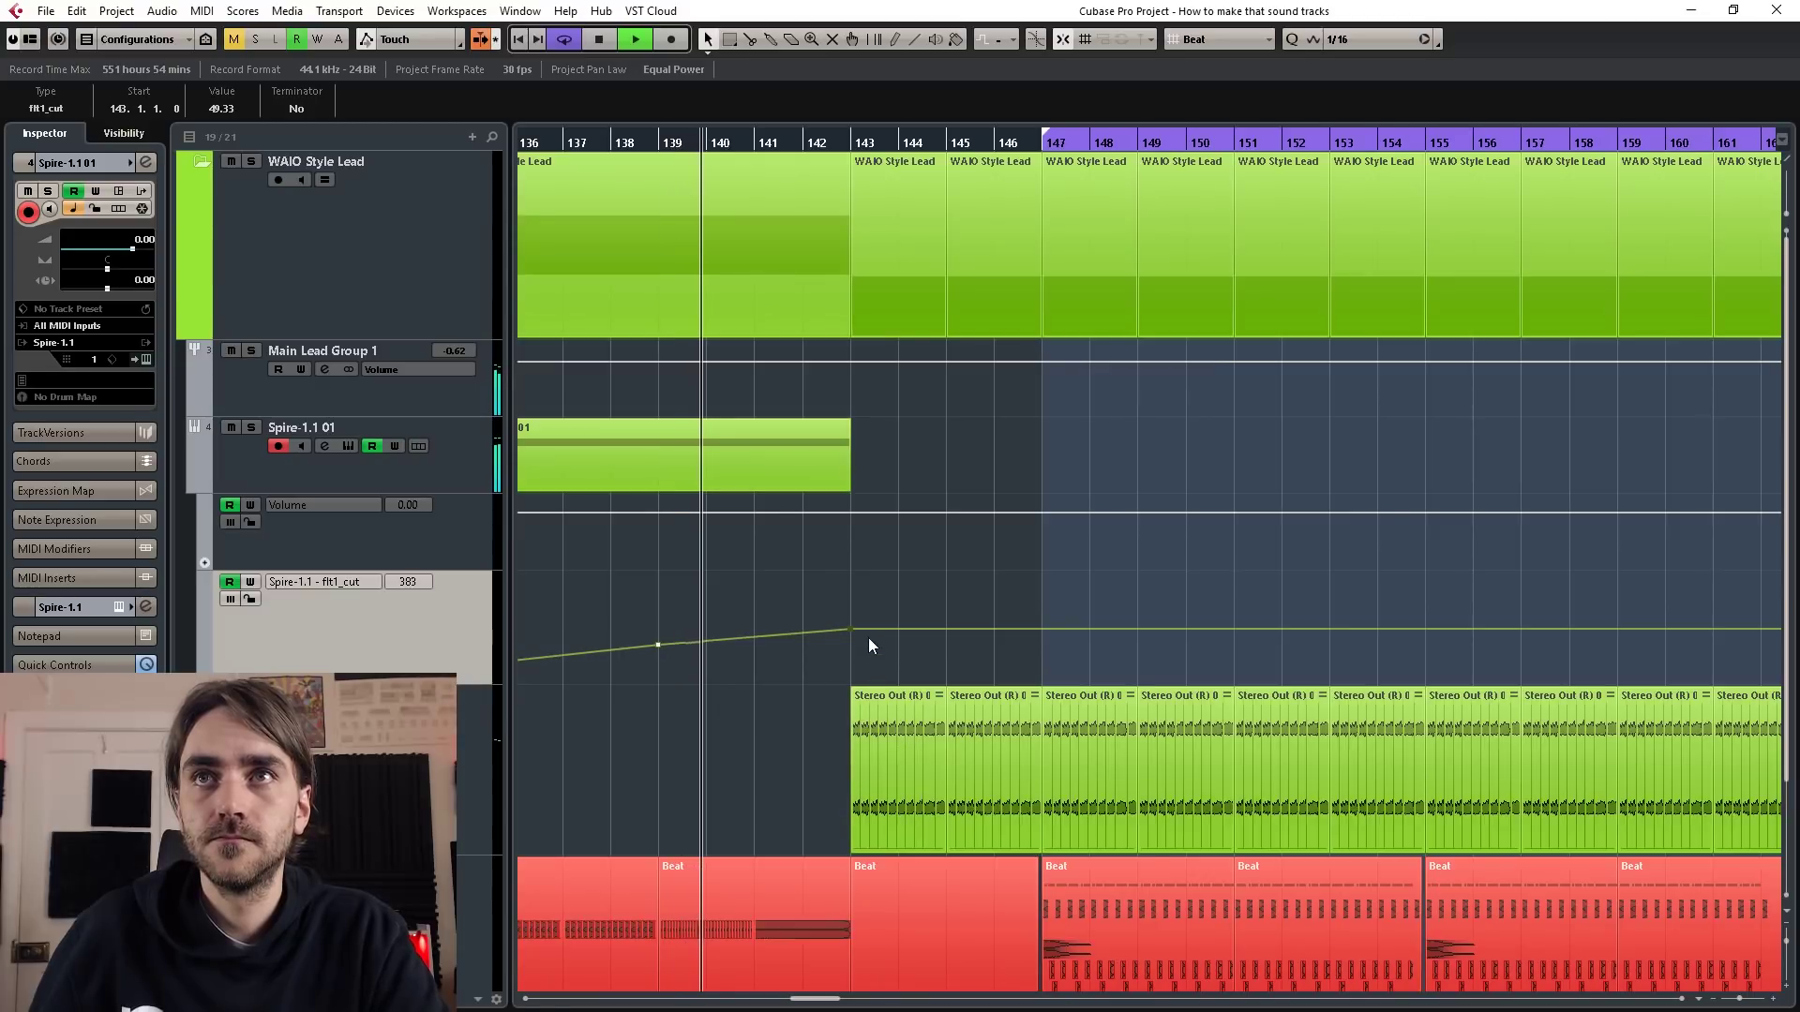
- Render the Stereo Out (R) 02 part between bars 145 and 147 in place with current settings and unmute the original part
scroll(873, 589, down, 3)
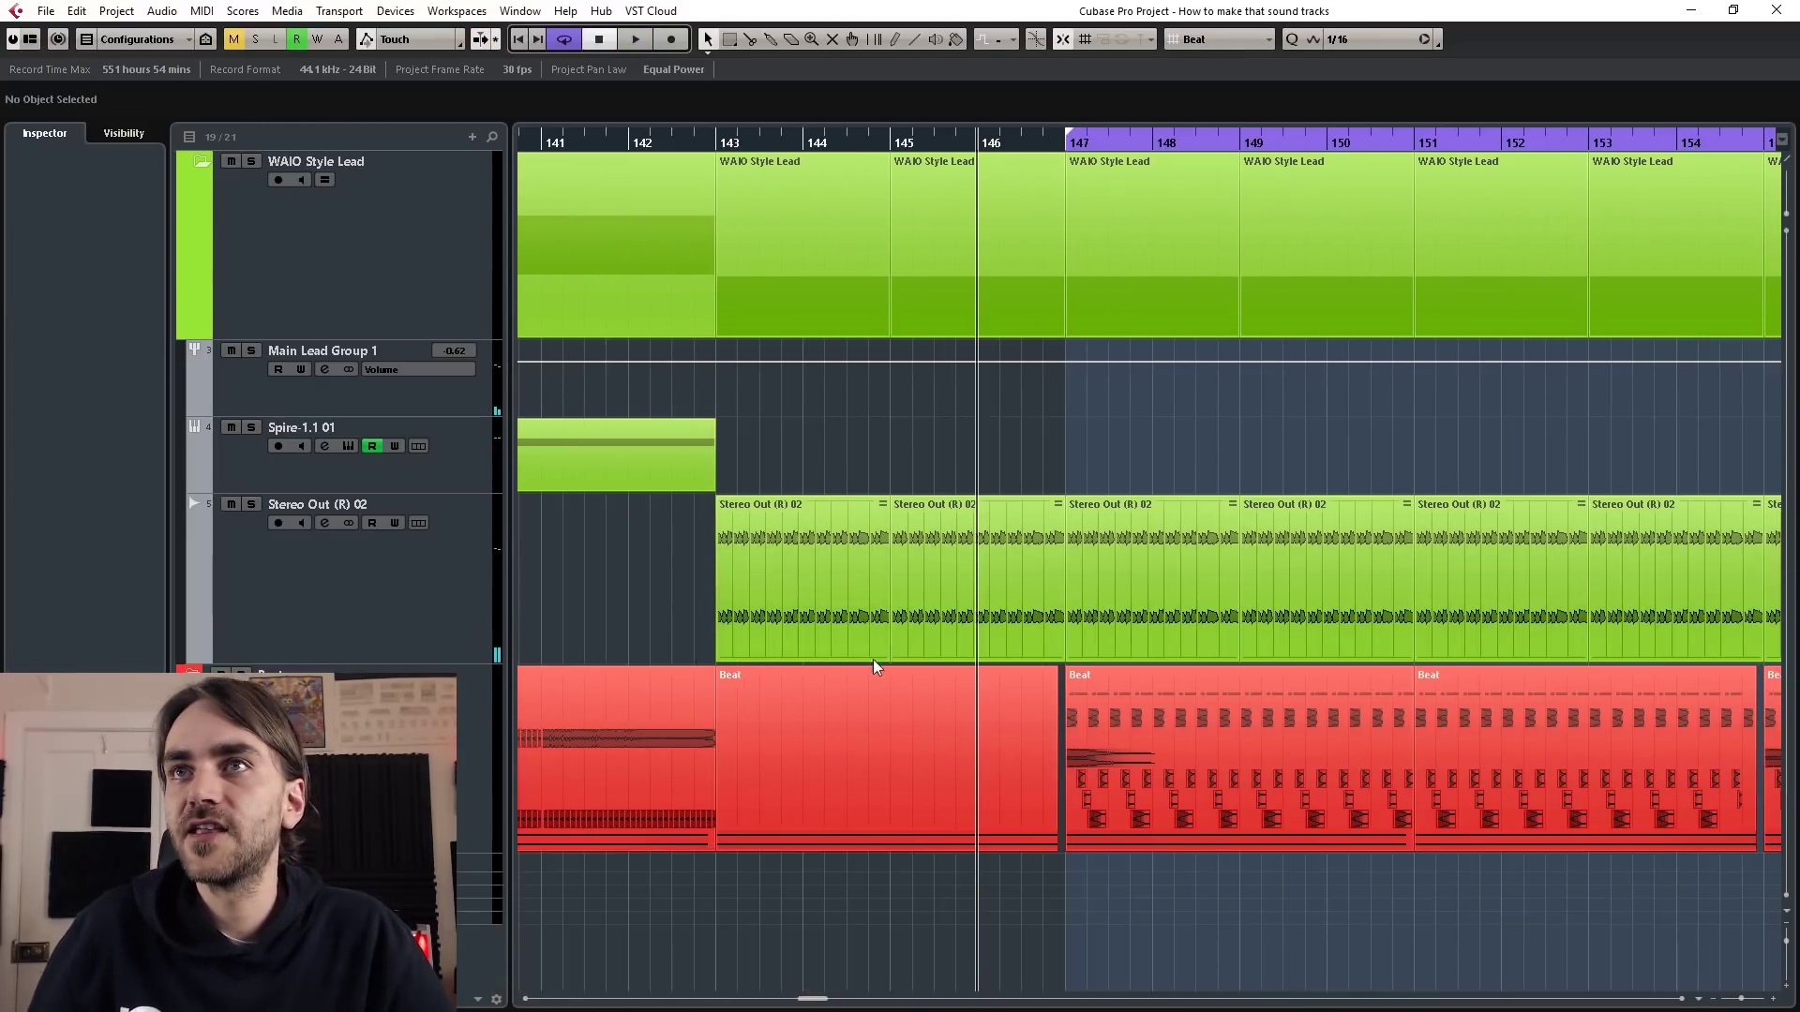
scroll(992, 613, up, 2)
click(1007, 622)
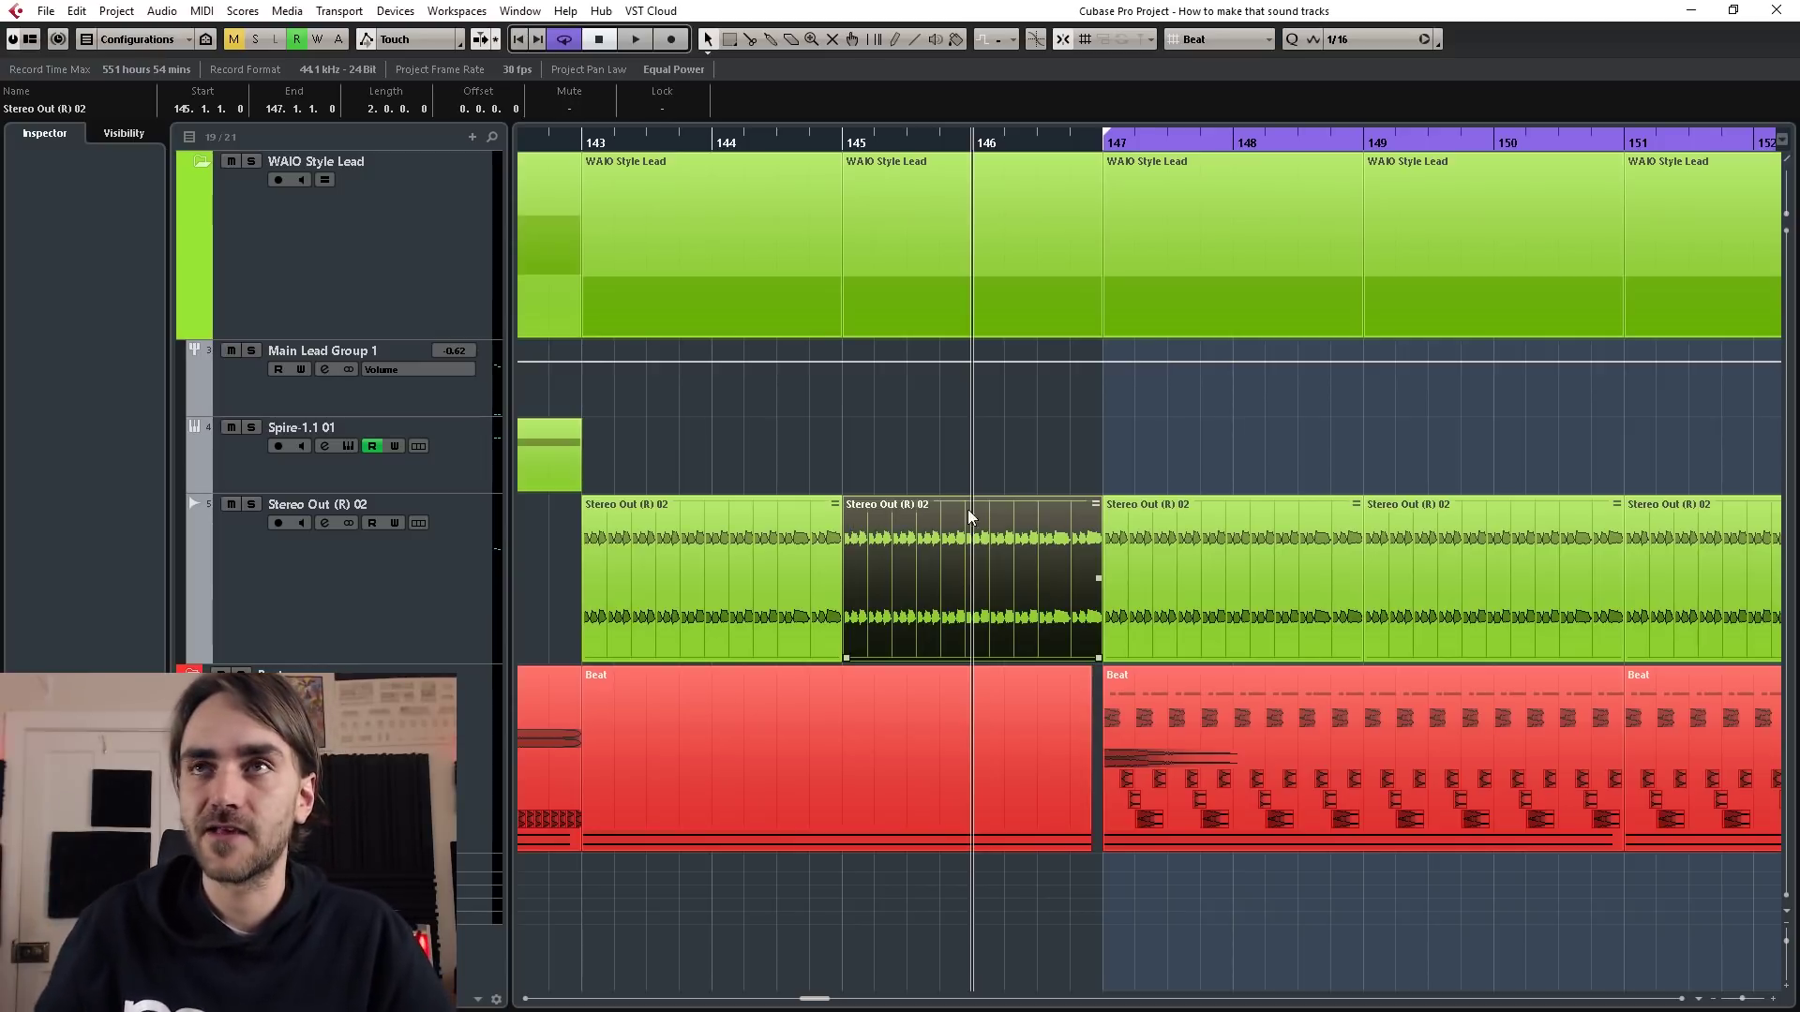
scroll(1020, 621, up, 2)
right_click(956, 608)
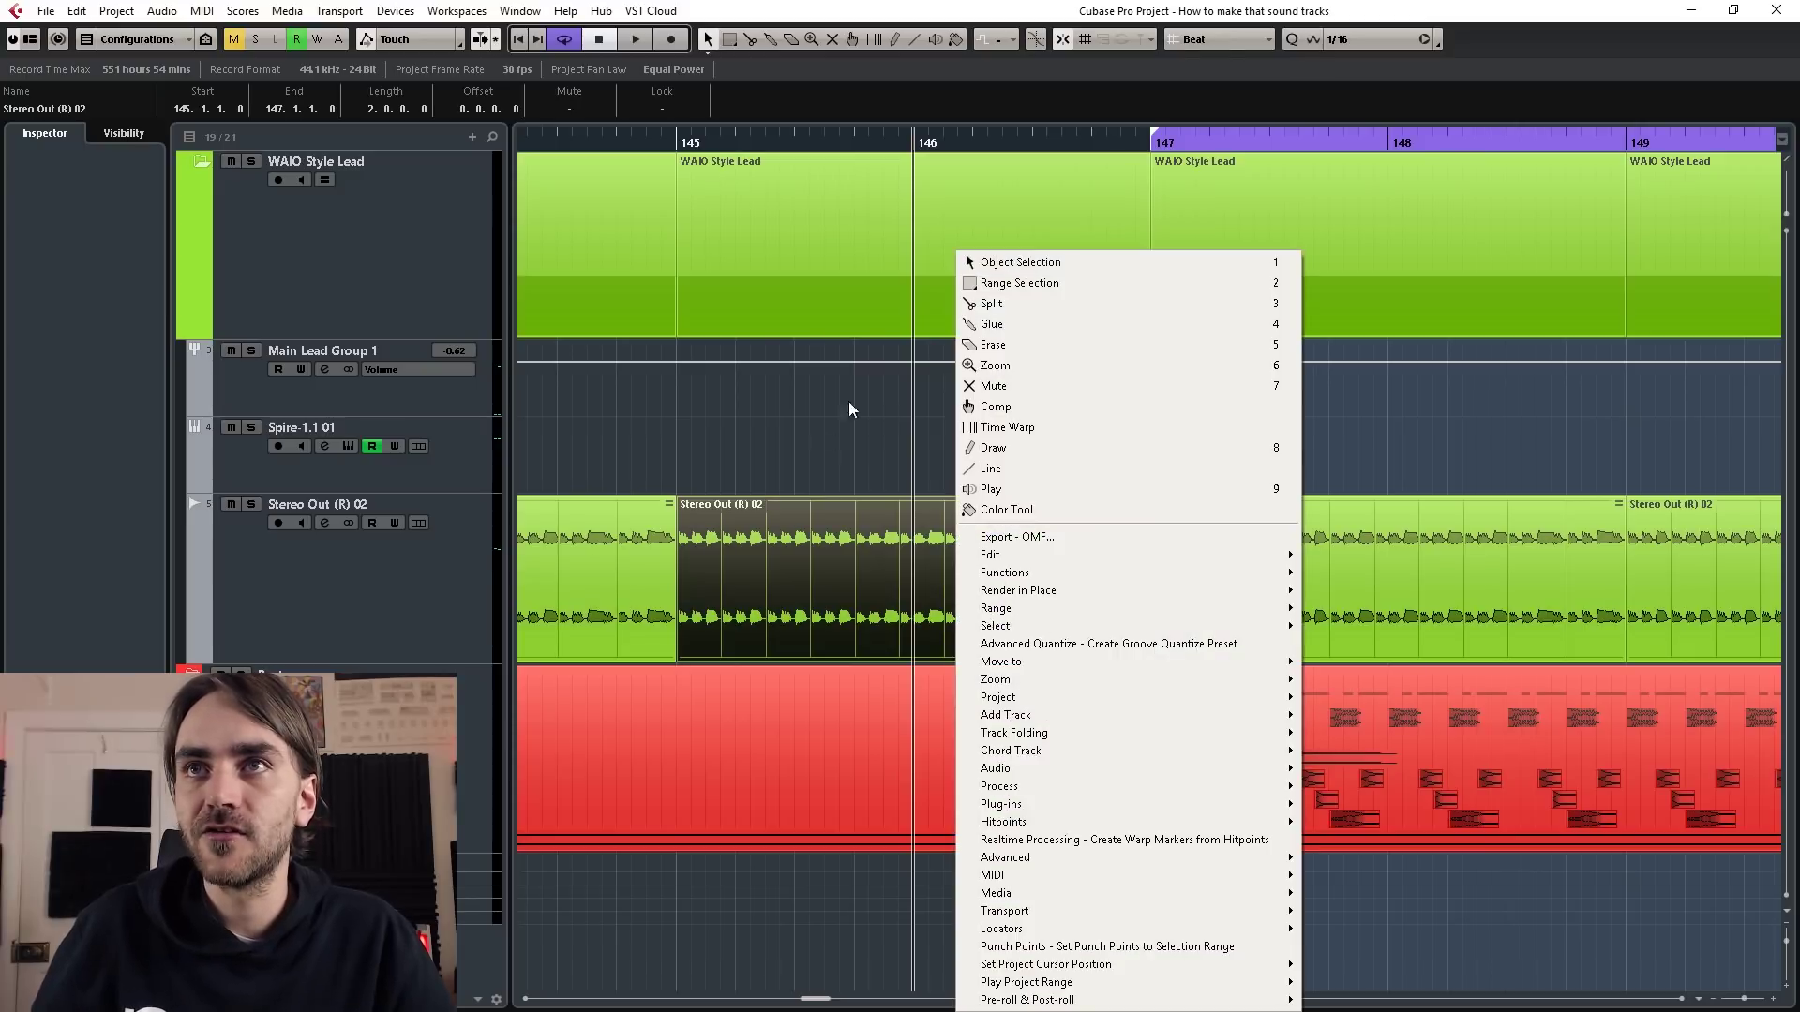
mouse_move(1017, 597)
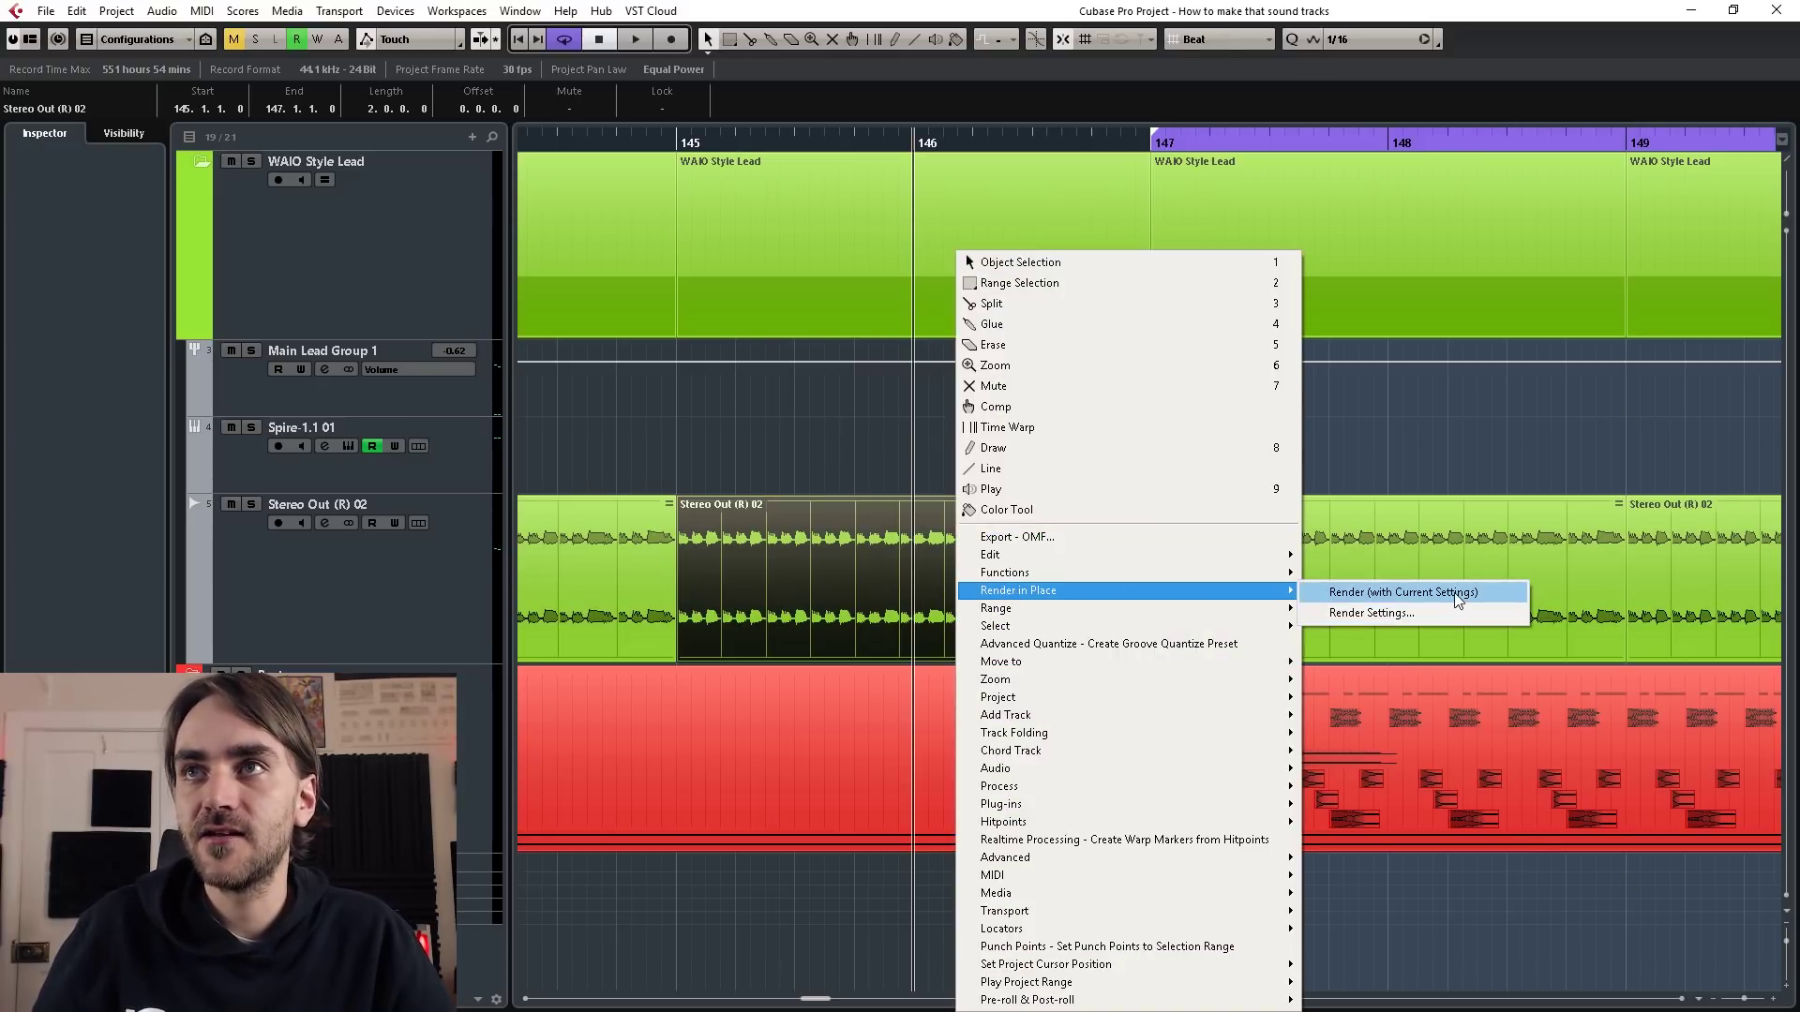
click(1444, 592)
key(KP_Divide)
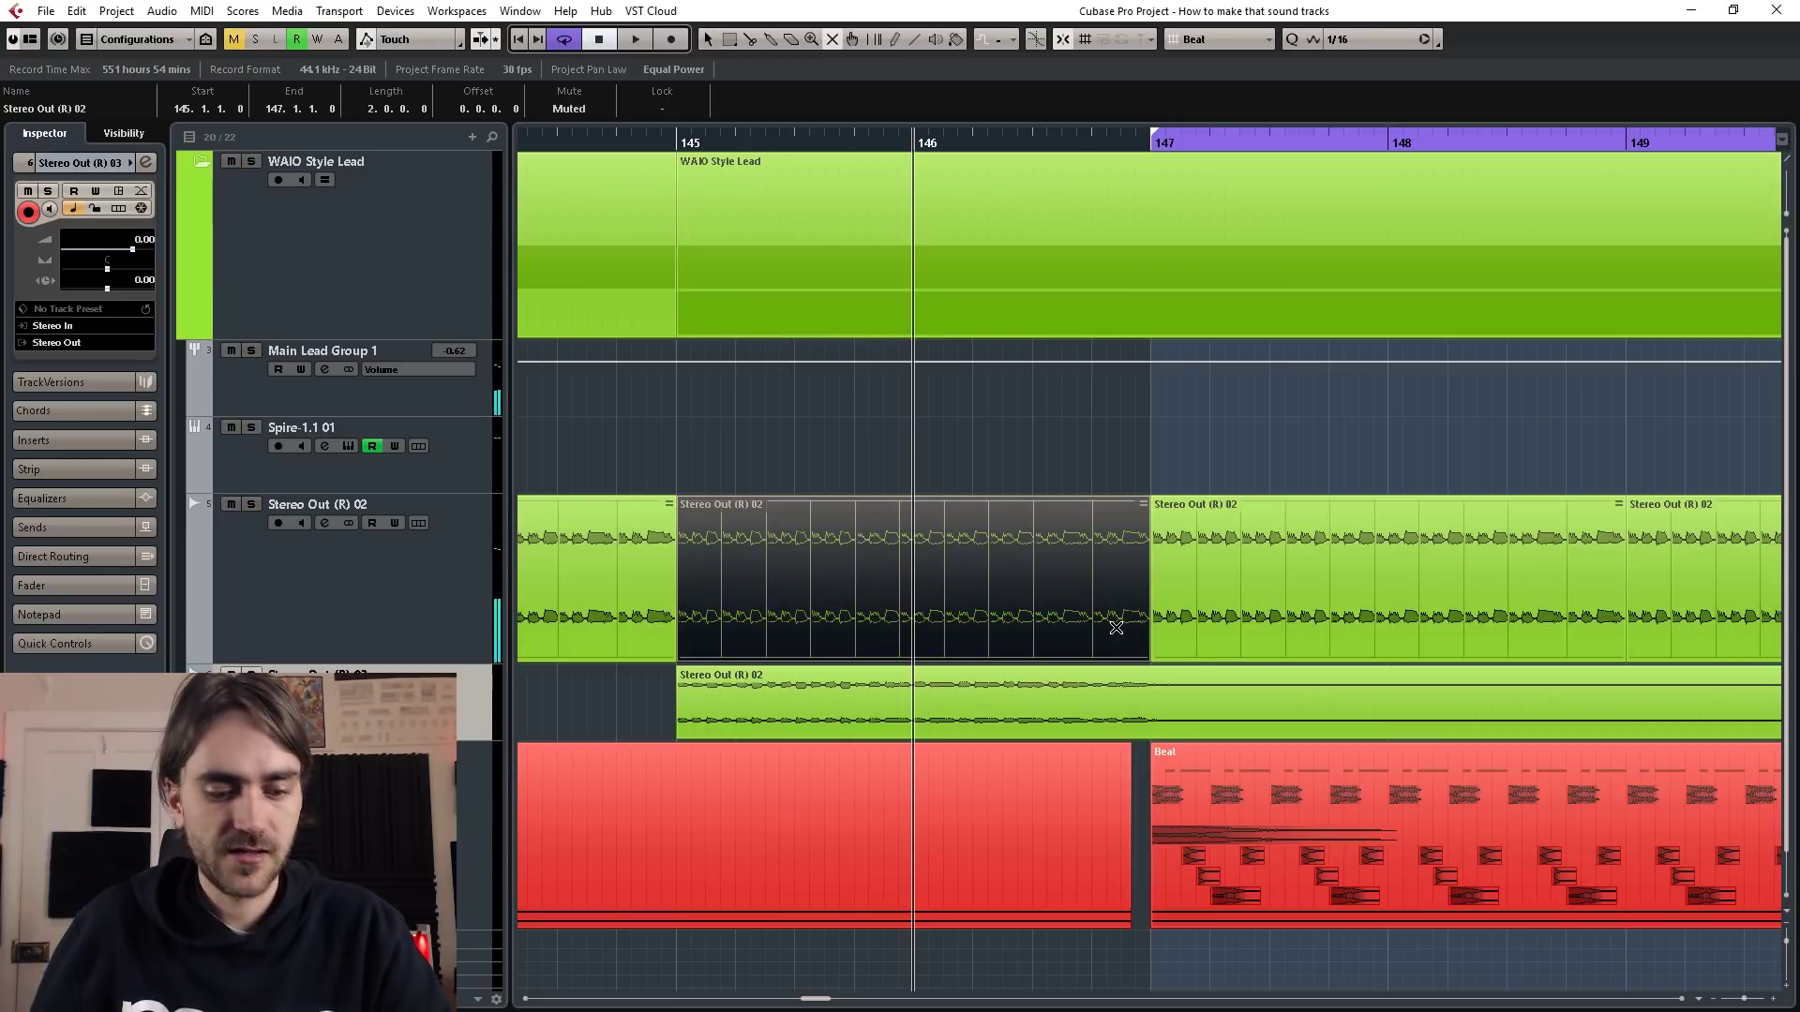
click(1055, 466)
click(1122, 650)
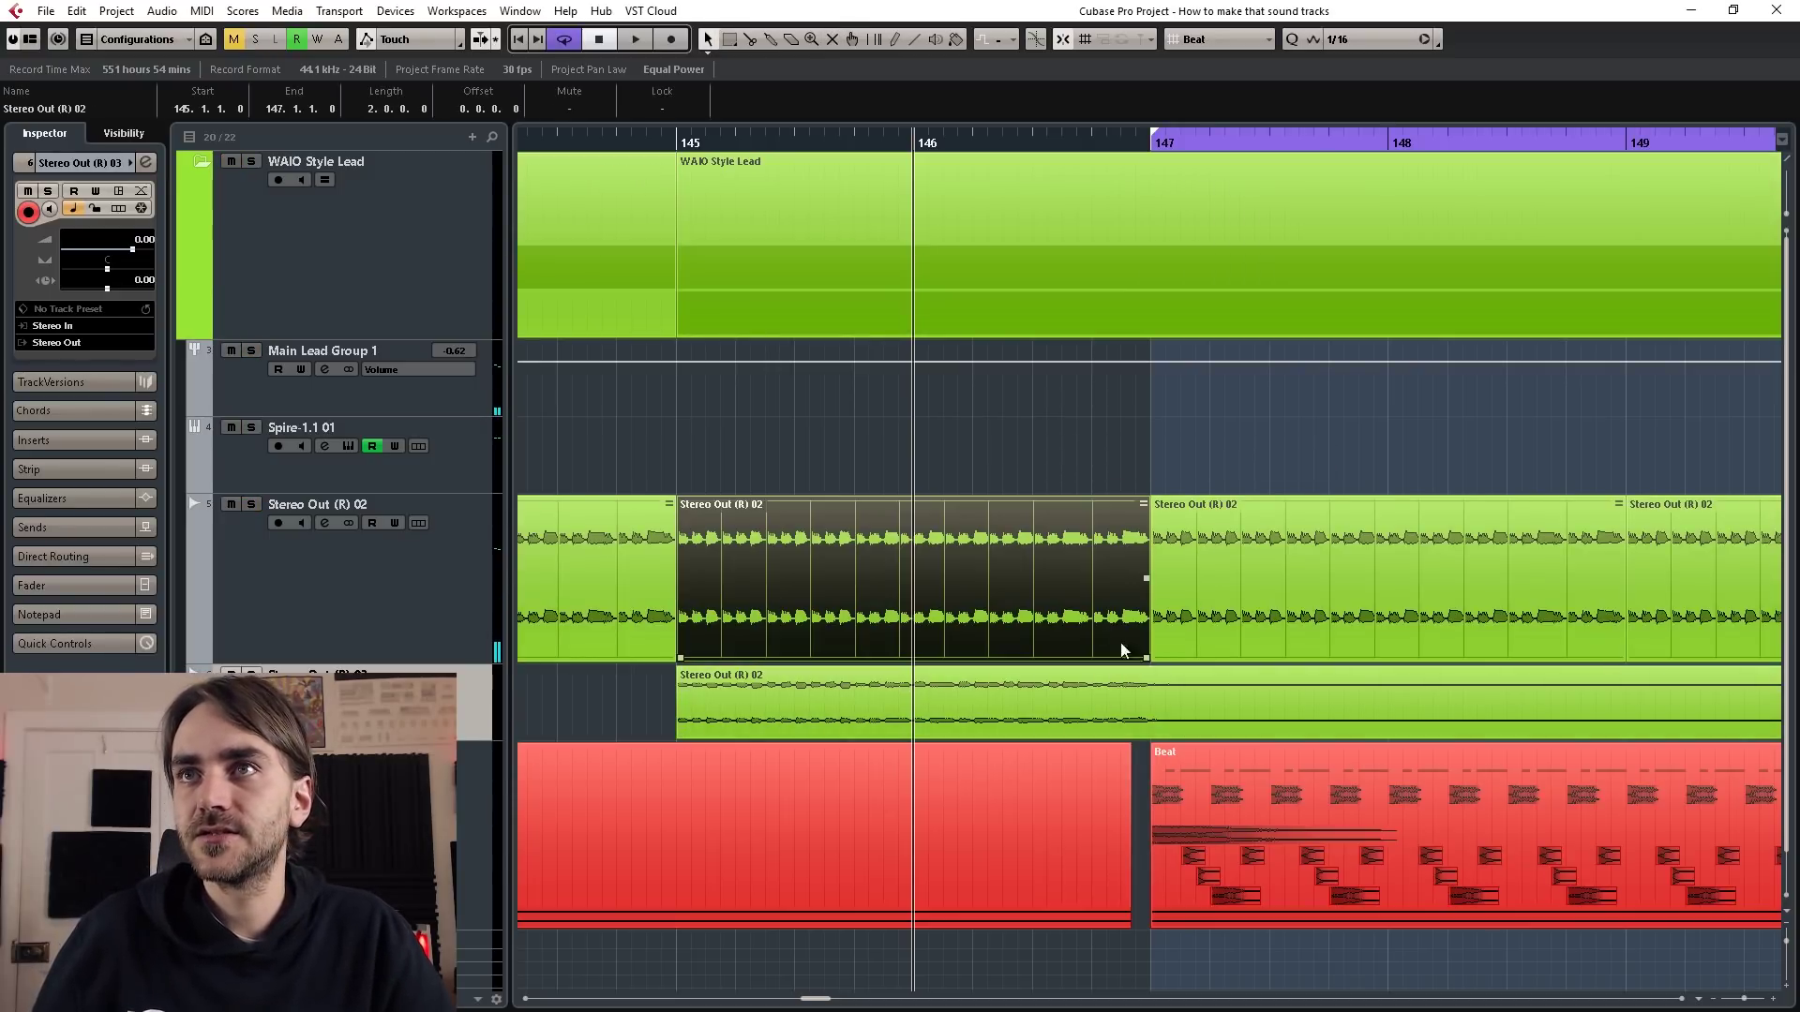
- Shorten the original part to end at 146.3 and, with the grid on Use Quantize, trim the rendered audio's start to 146.3
drag(1143, 659, 1015, 660)
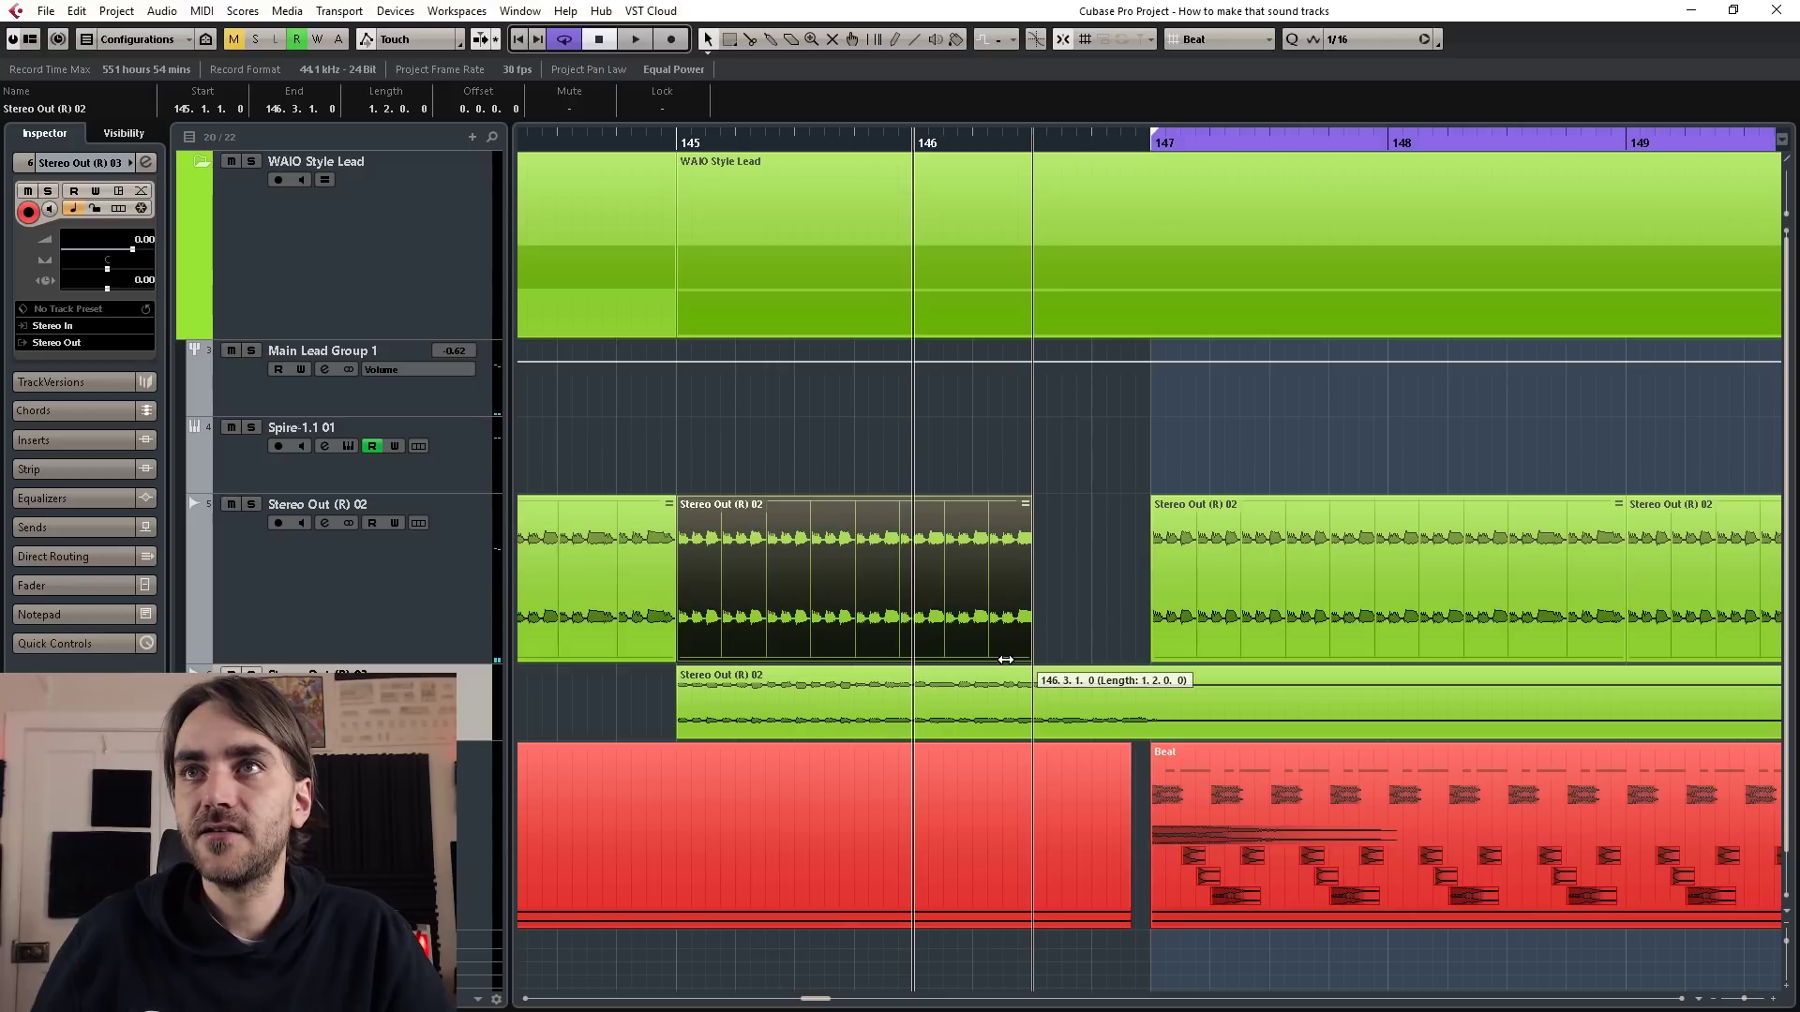
drag(676, 740, 1088, 734)
scroll(1093, 735, up, 3)
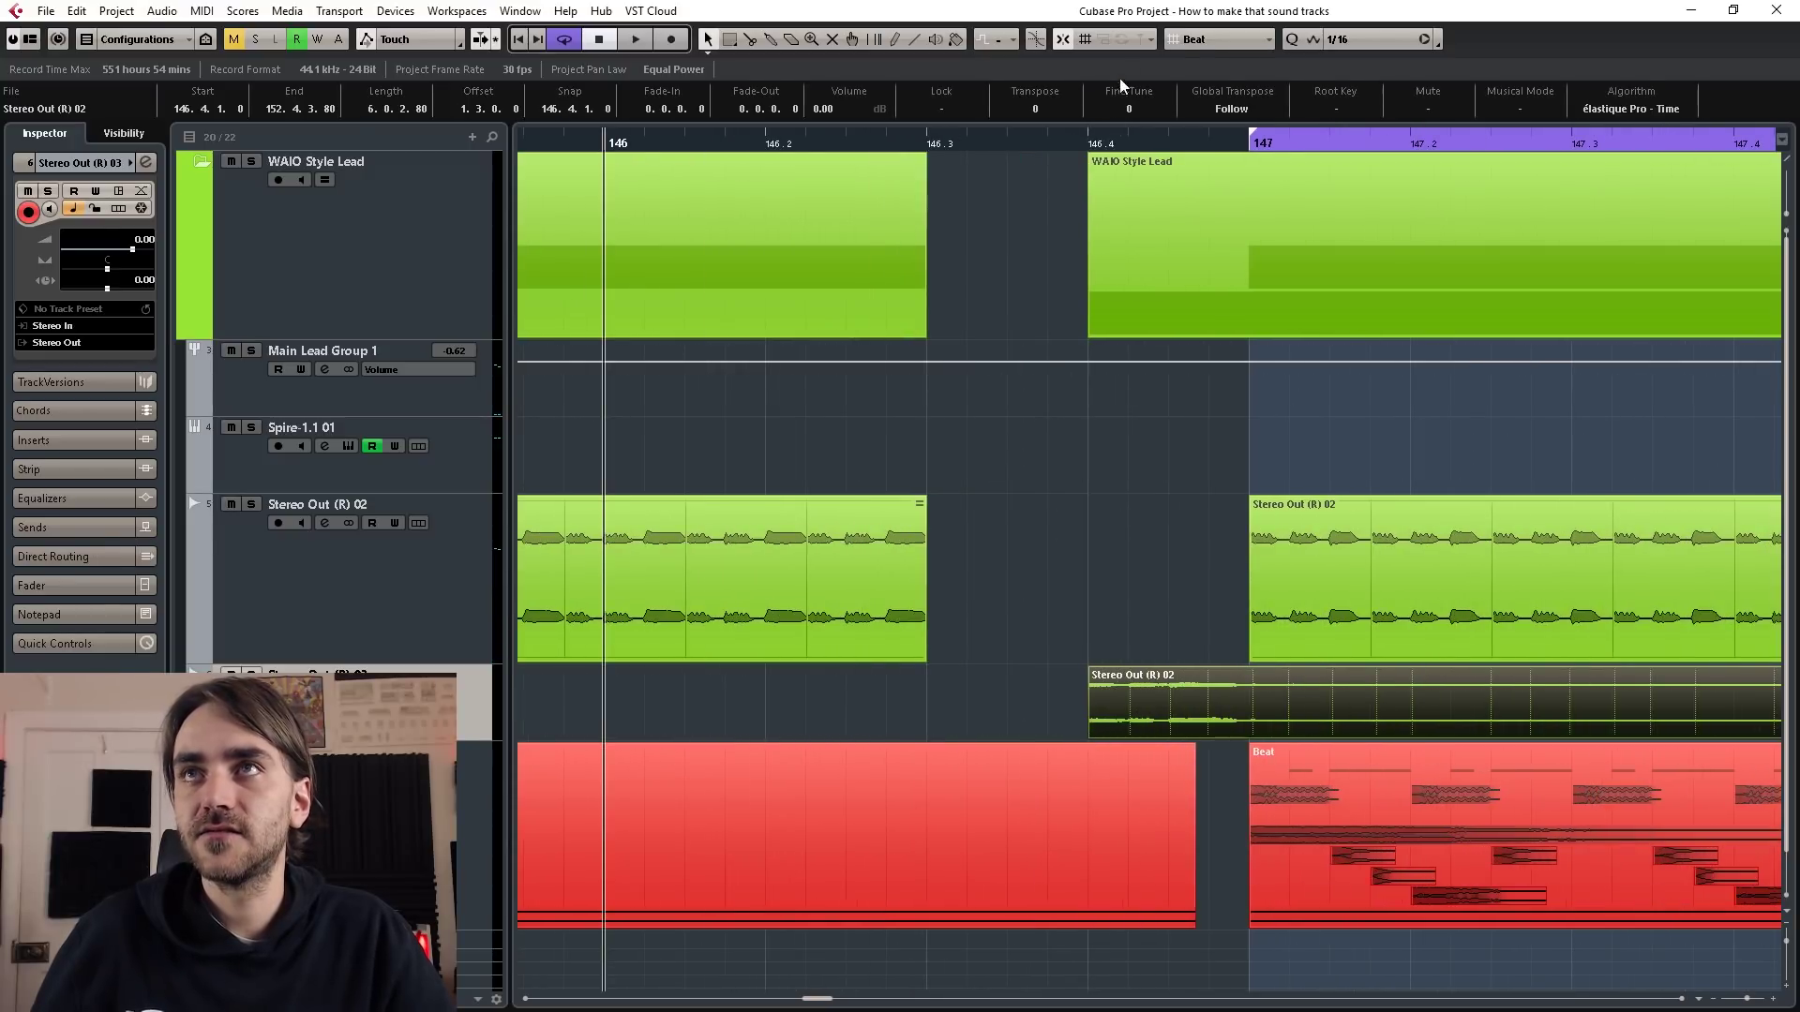
click(1214, 43)
click(1223, 106)
scroll(557, 649, up, 1)
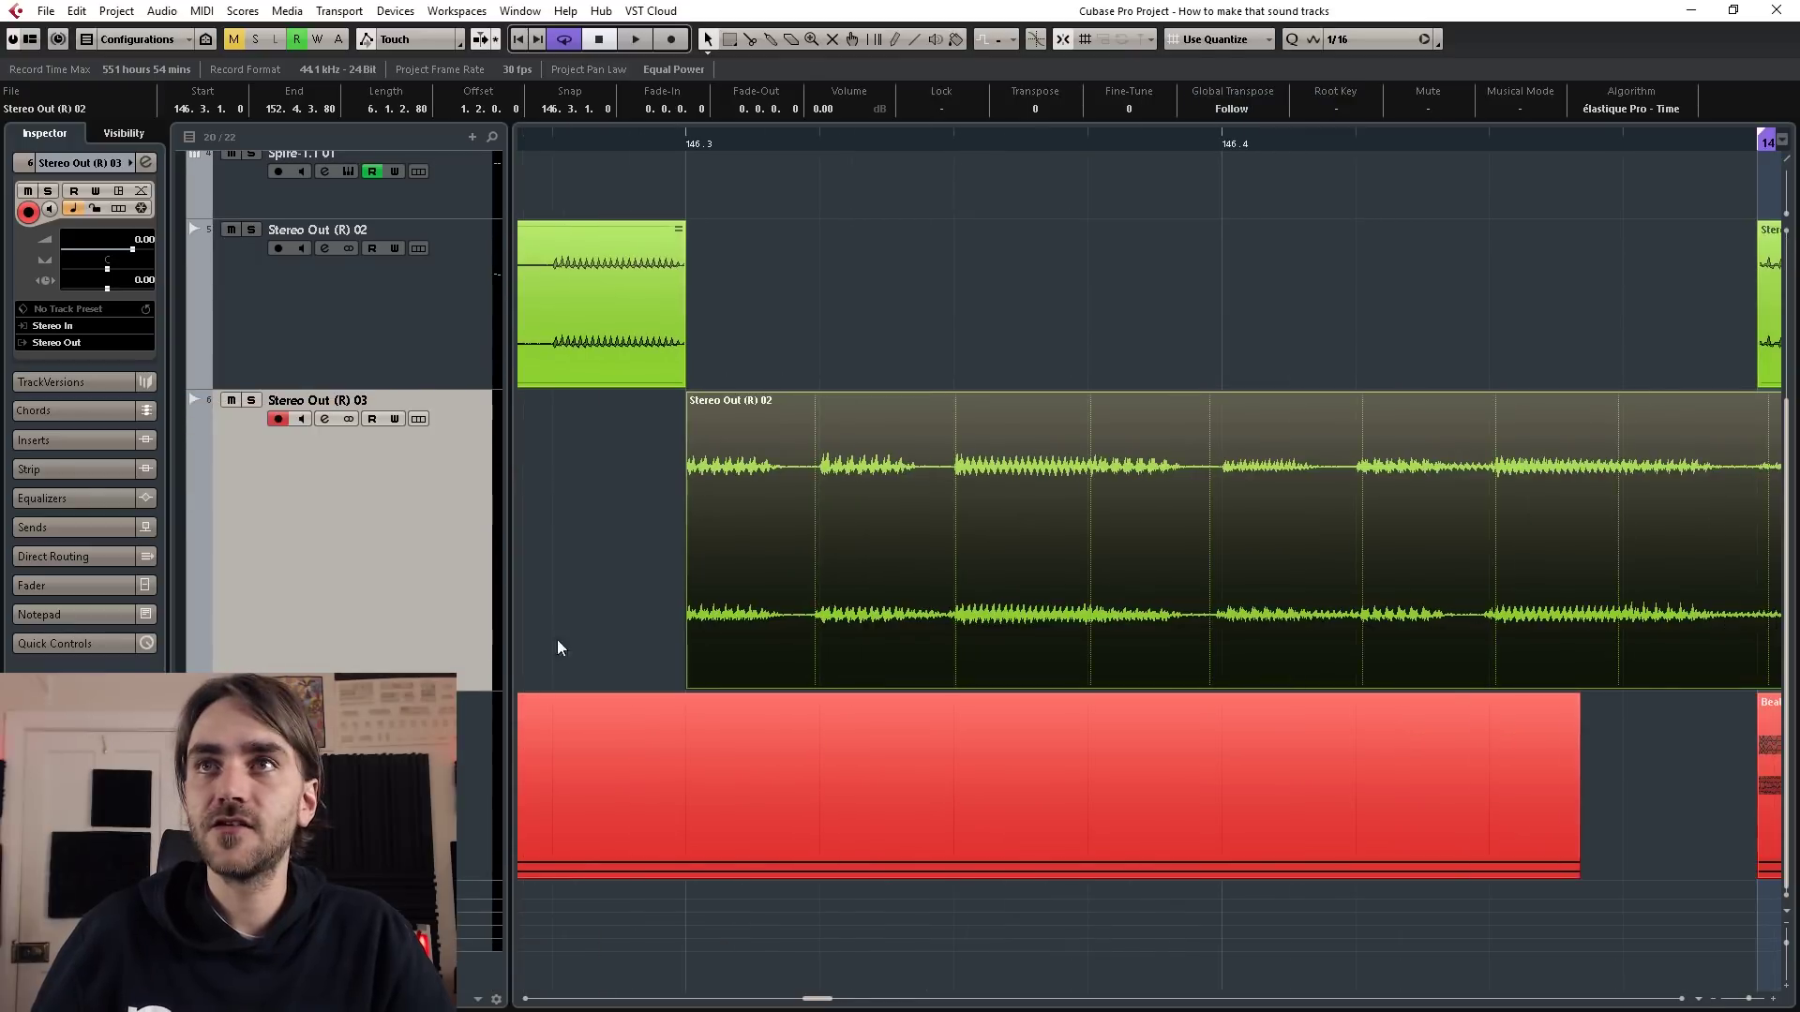
- Split the rendered audio at bar 147 and delete the tail after it
scroll(969, 169, down, 2)
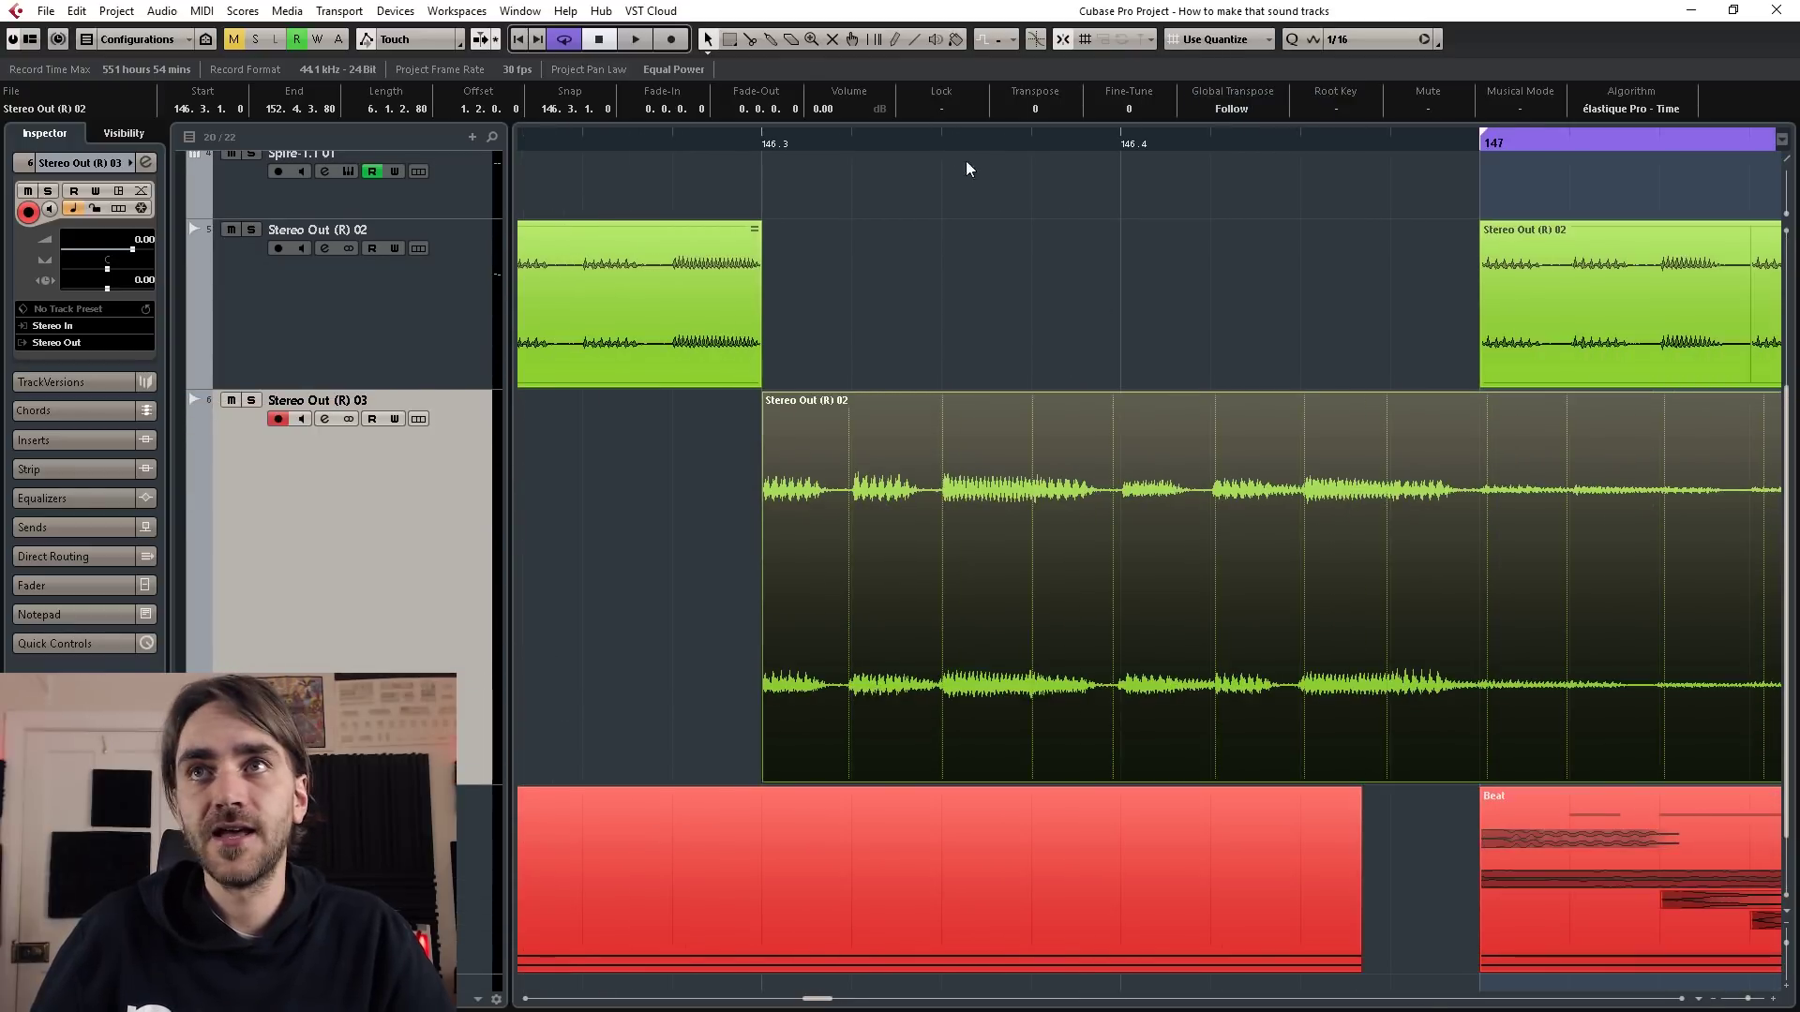
click(750, 39)
scroll(1496, 625, right, 2)
click(1467, 649)
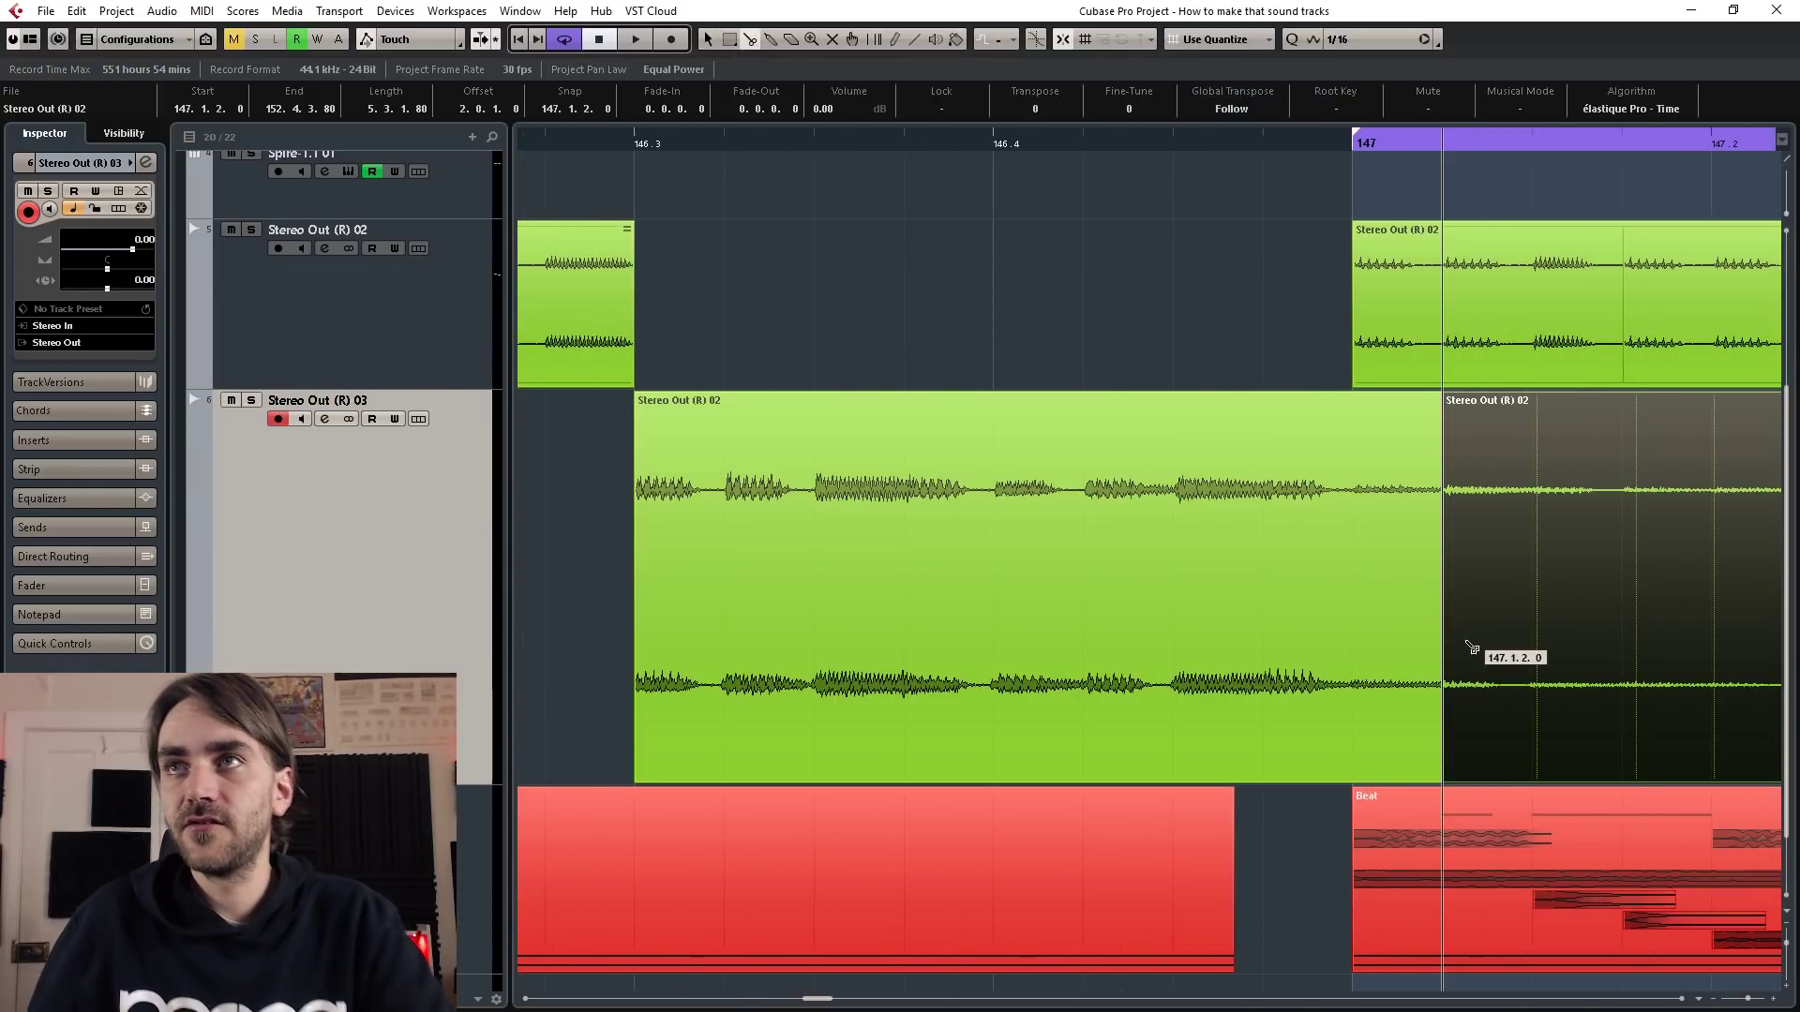
key(Delete)
right_click(1388, 620)
click(1407, 623)
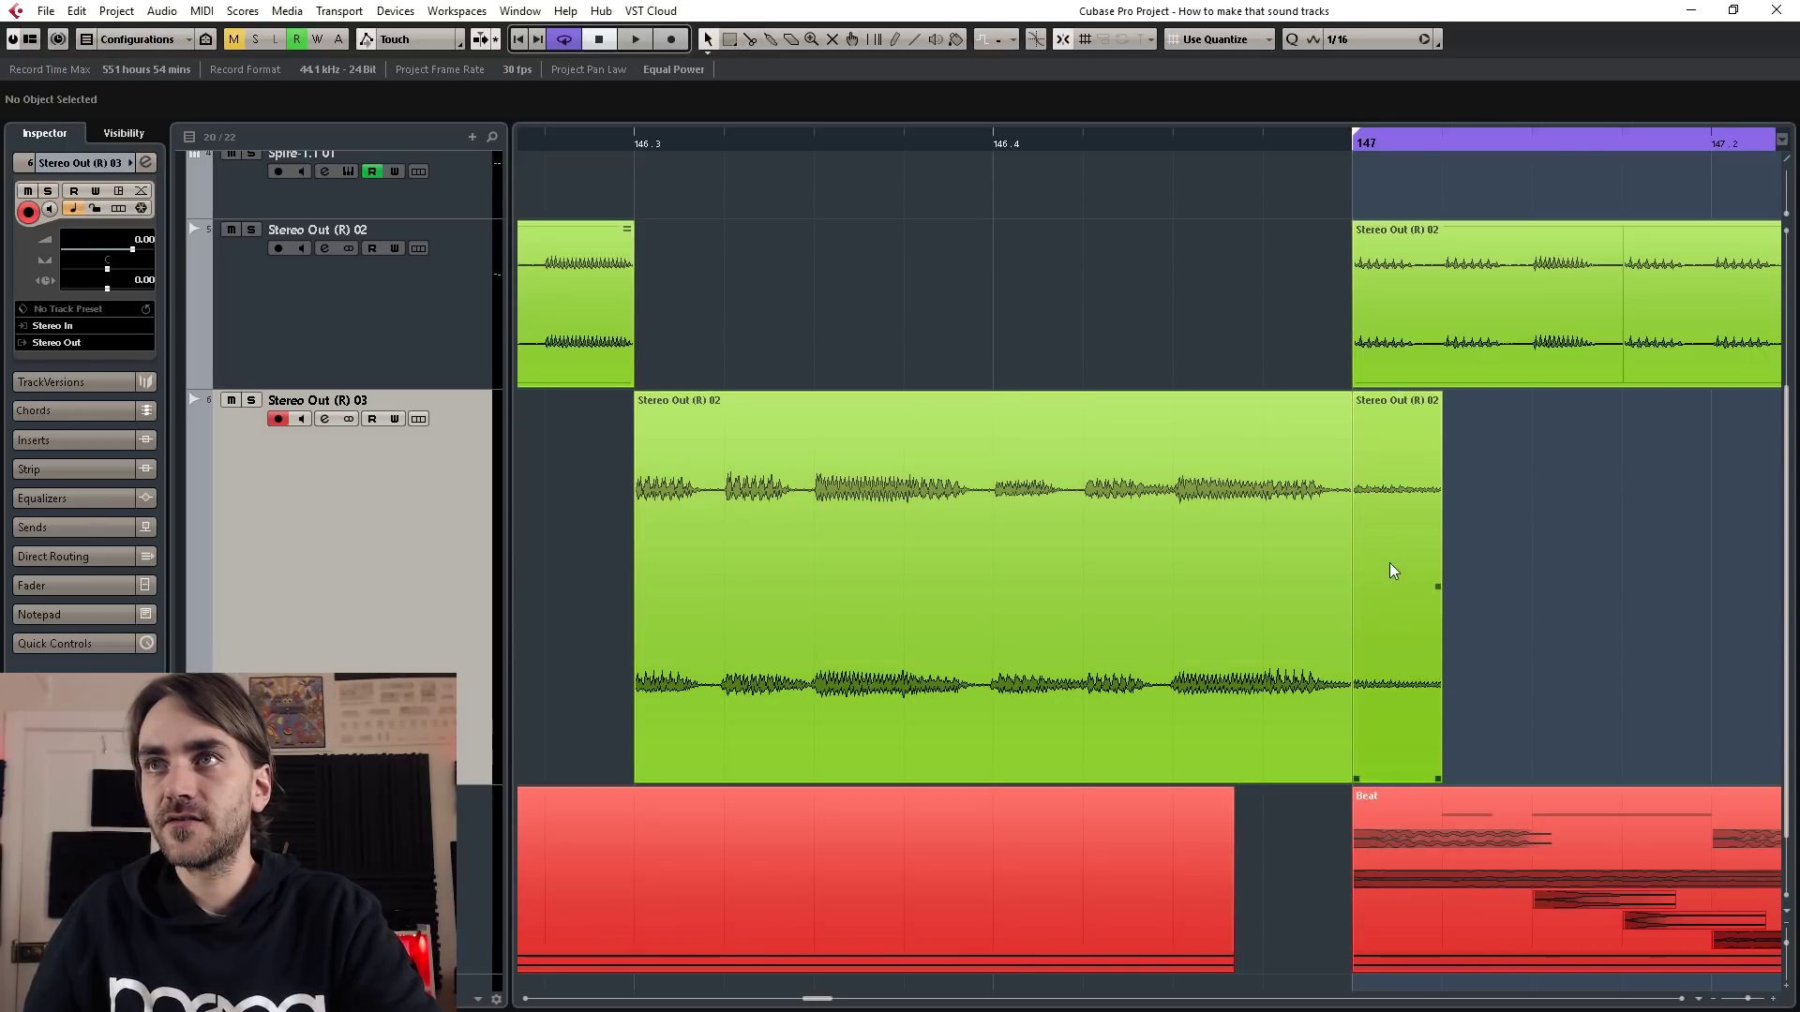
click(1392, 571)
key(Delete)
- Split the rendered audio into four equal slices from 146.3 to bar 147 and shorten all of them to 106 ticks
key(3)
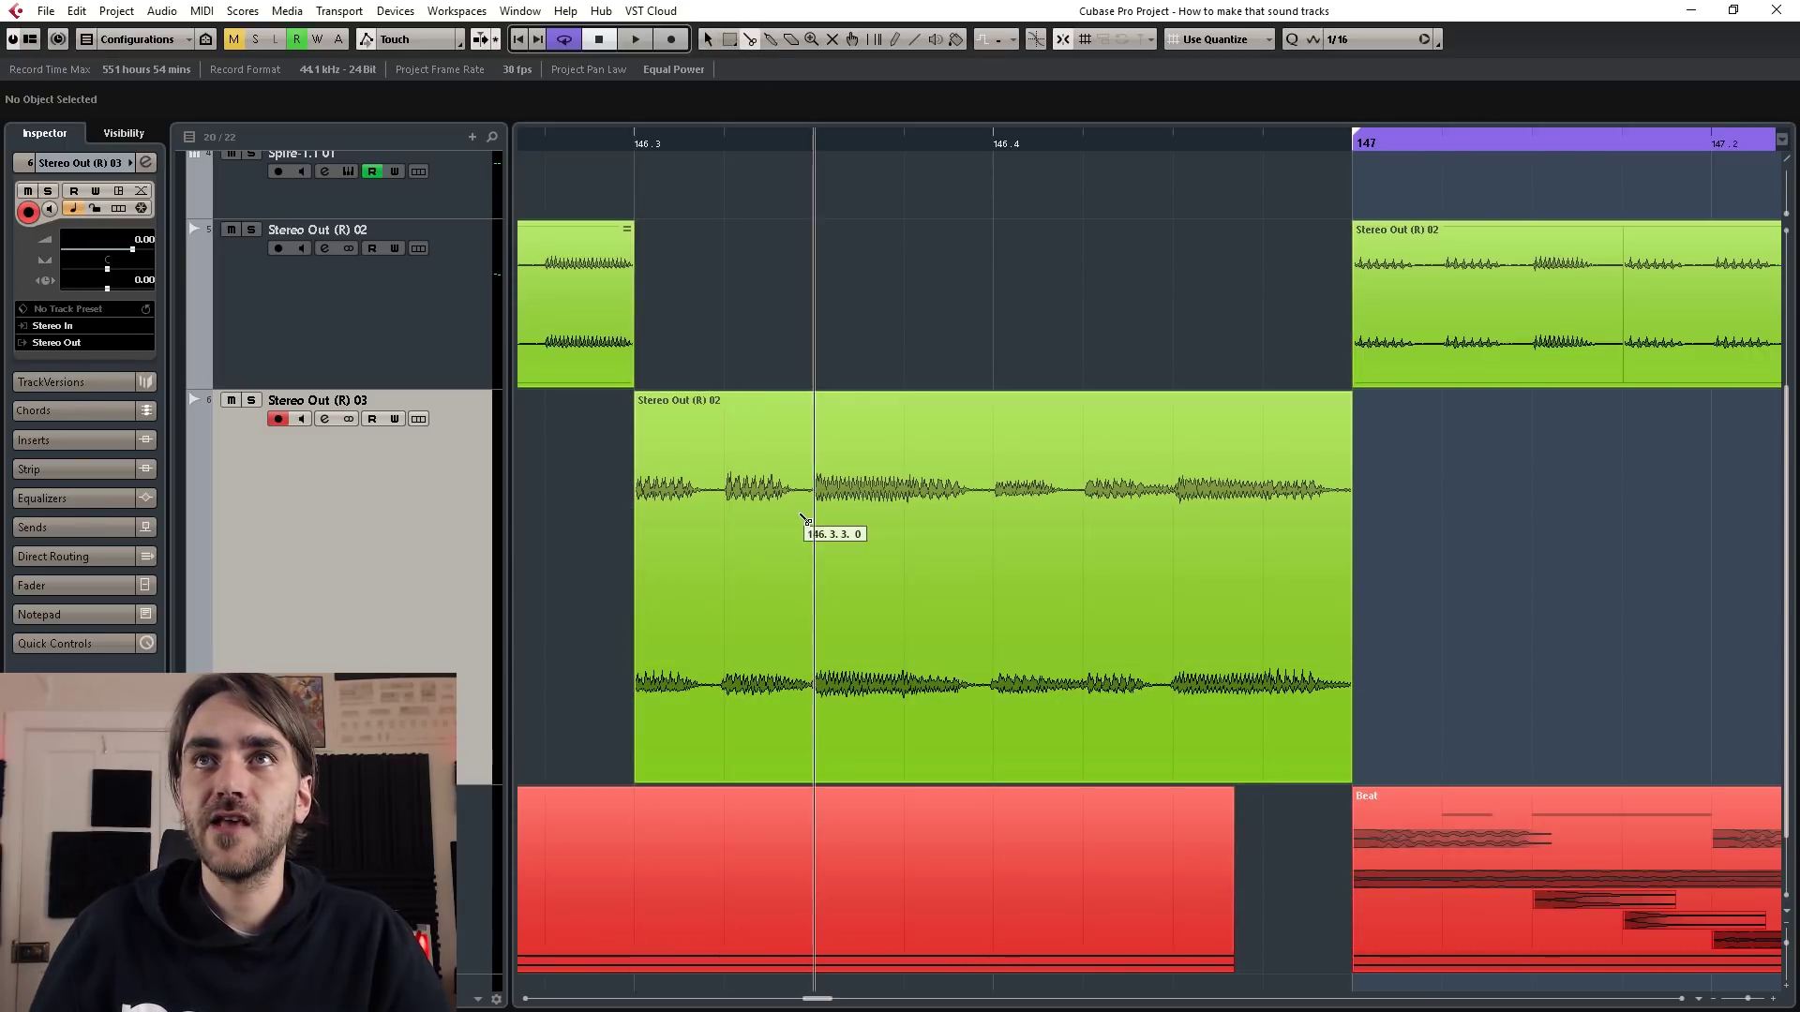
alt+click(809, 522)
right_click(831, 356)
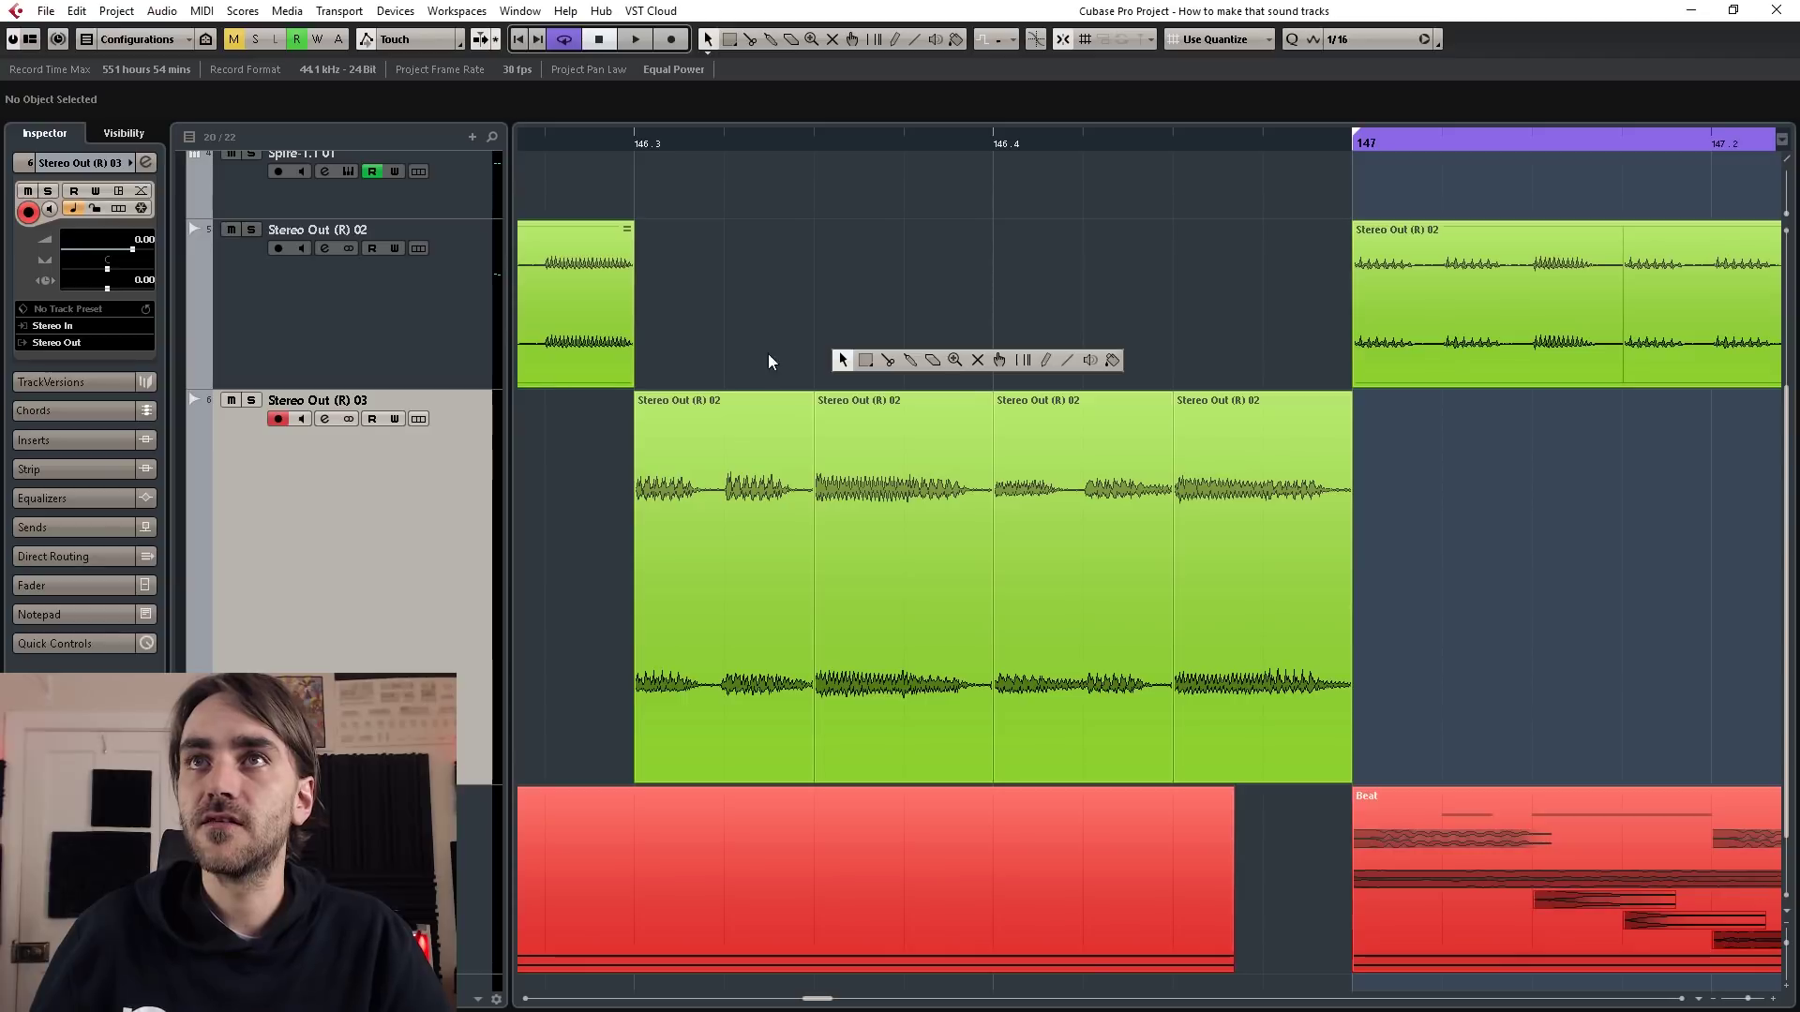
click(841, 361)
drag(1483, 643, 575, 576)
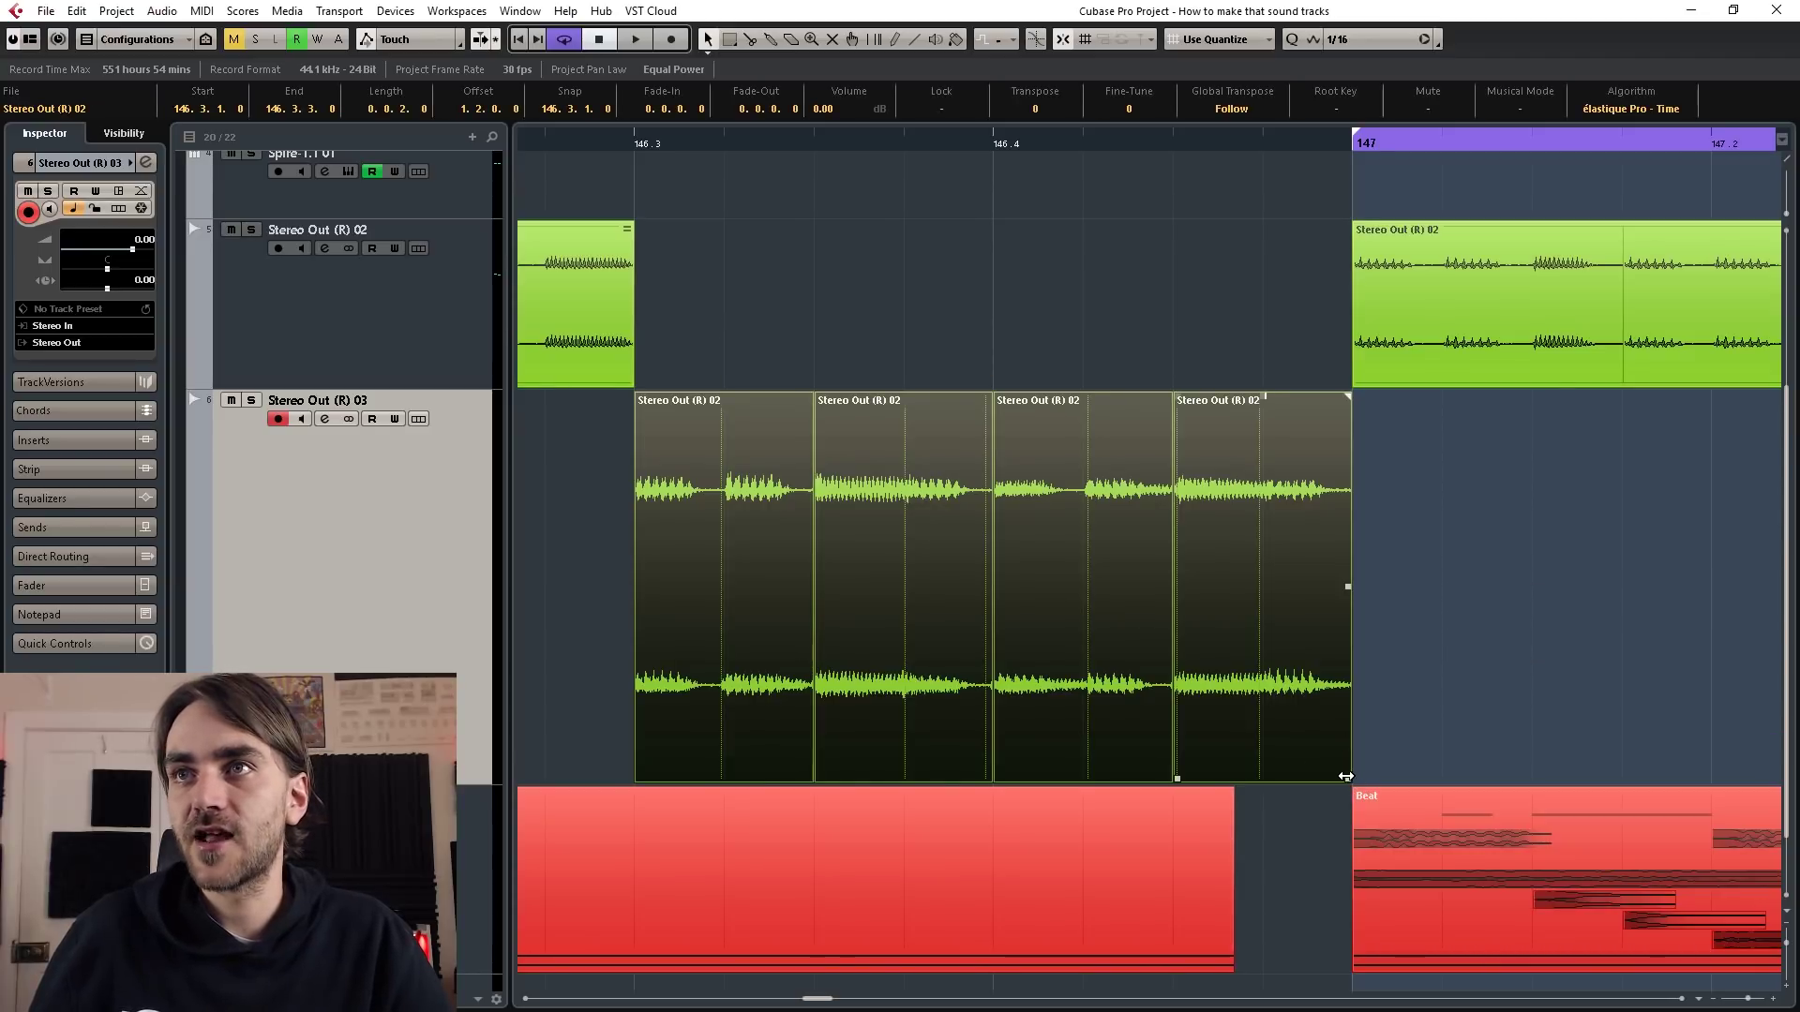
drag(1347, 776, 1252, 776)
- Trim the first slice at 146.3 to a length of 13 ticks
key(h)
click(956, 727)
click(705, 777)
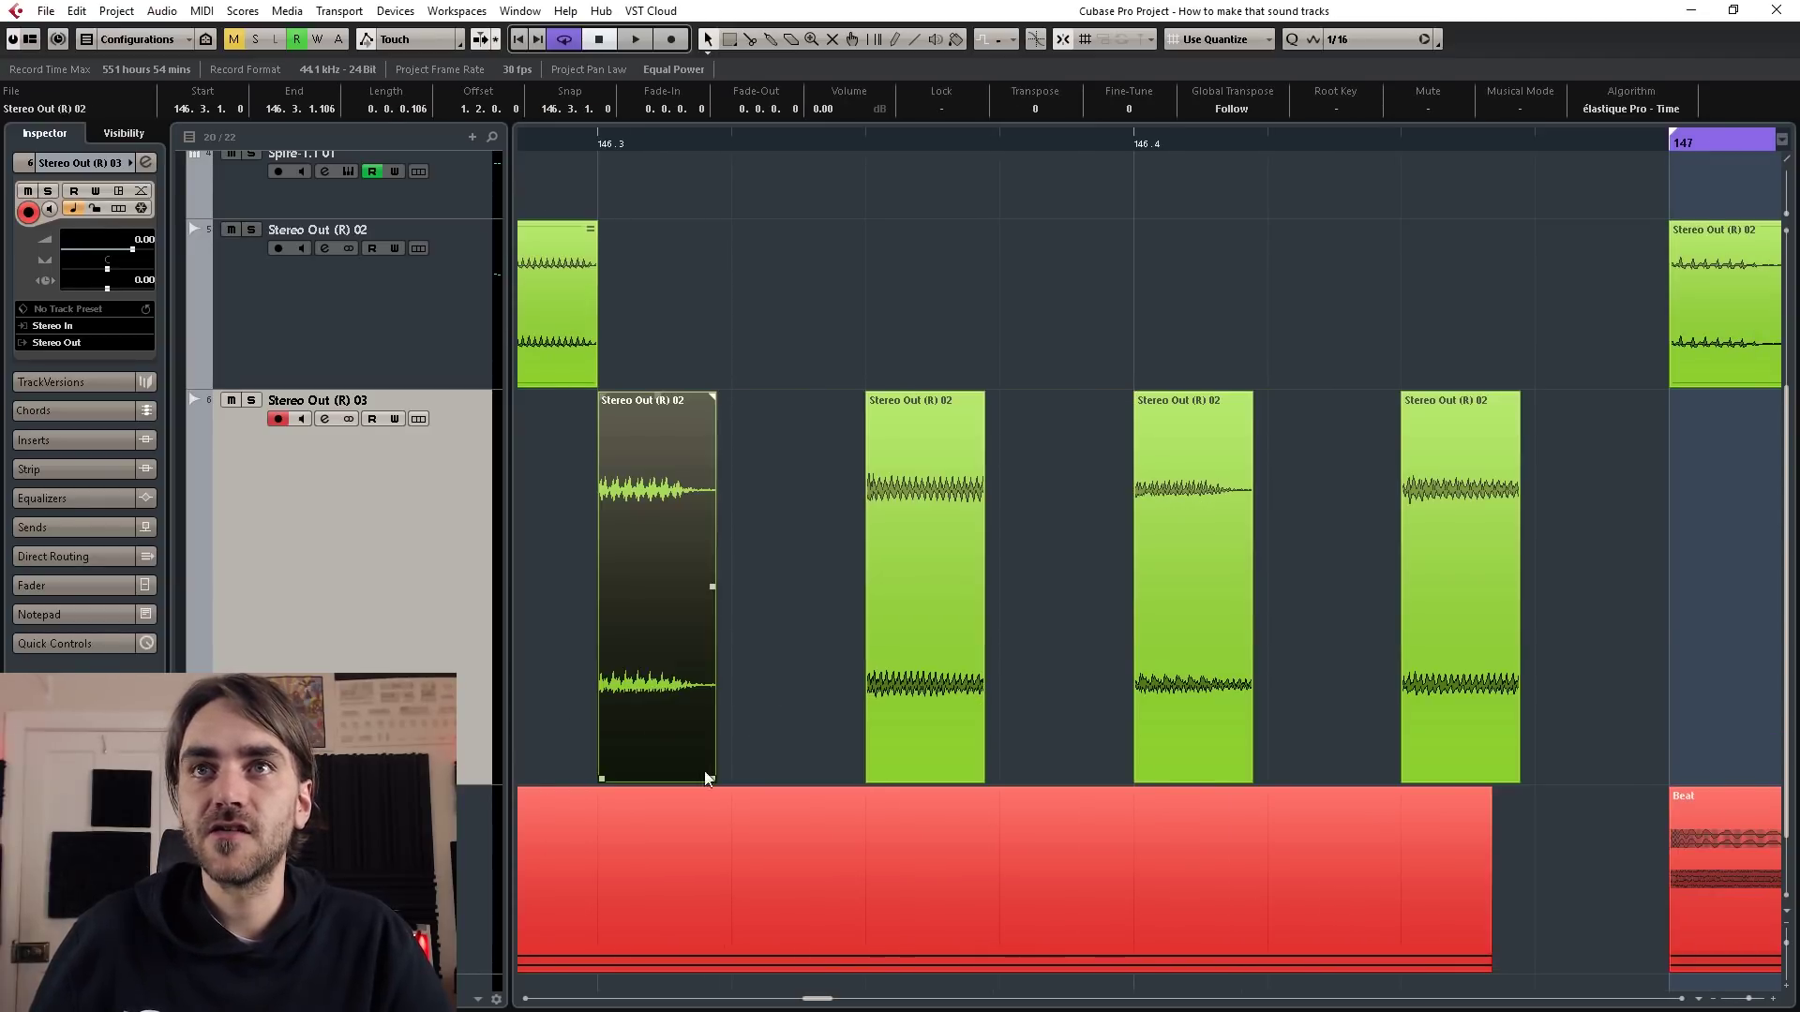
drag(705, 777, 611, 784)
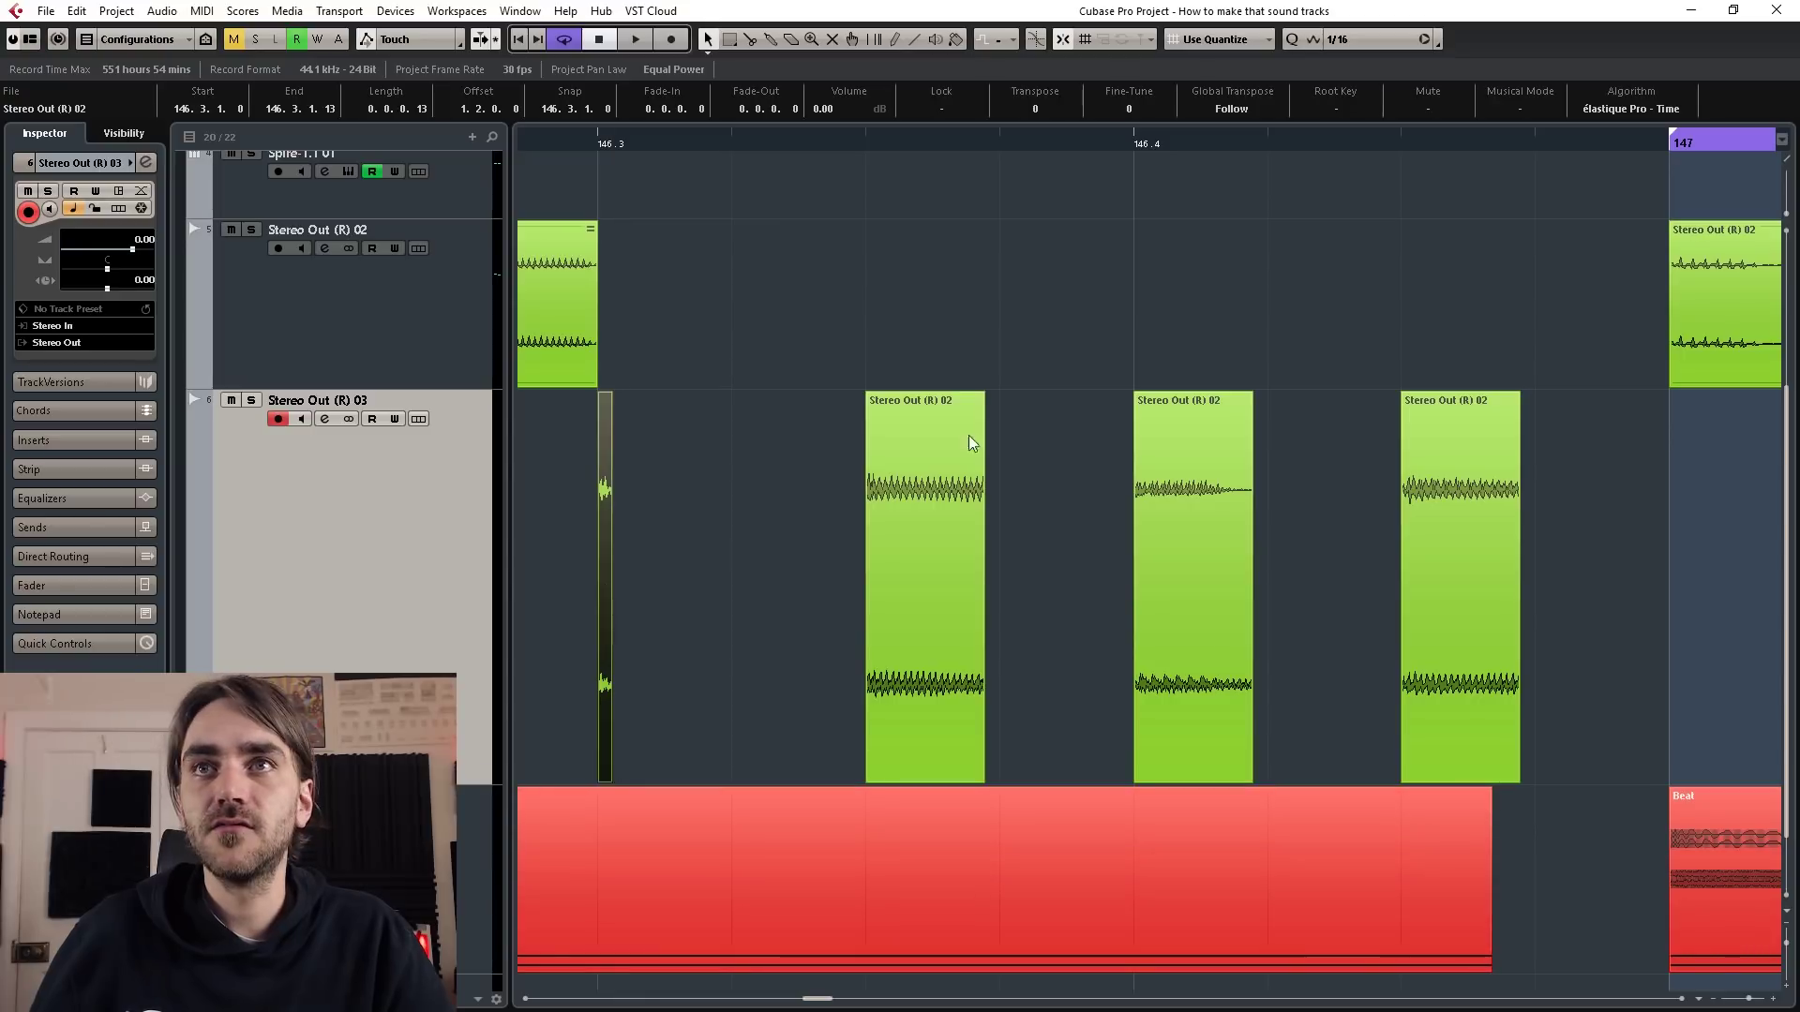
click(1002, 310)
- Place a copy of the 13-tick slice just after it and give both a 1-tick fade-out
key(h)
key(h)
drag(611, 655, 756, 731)
key(Escape)
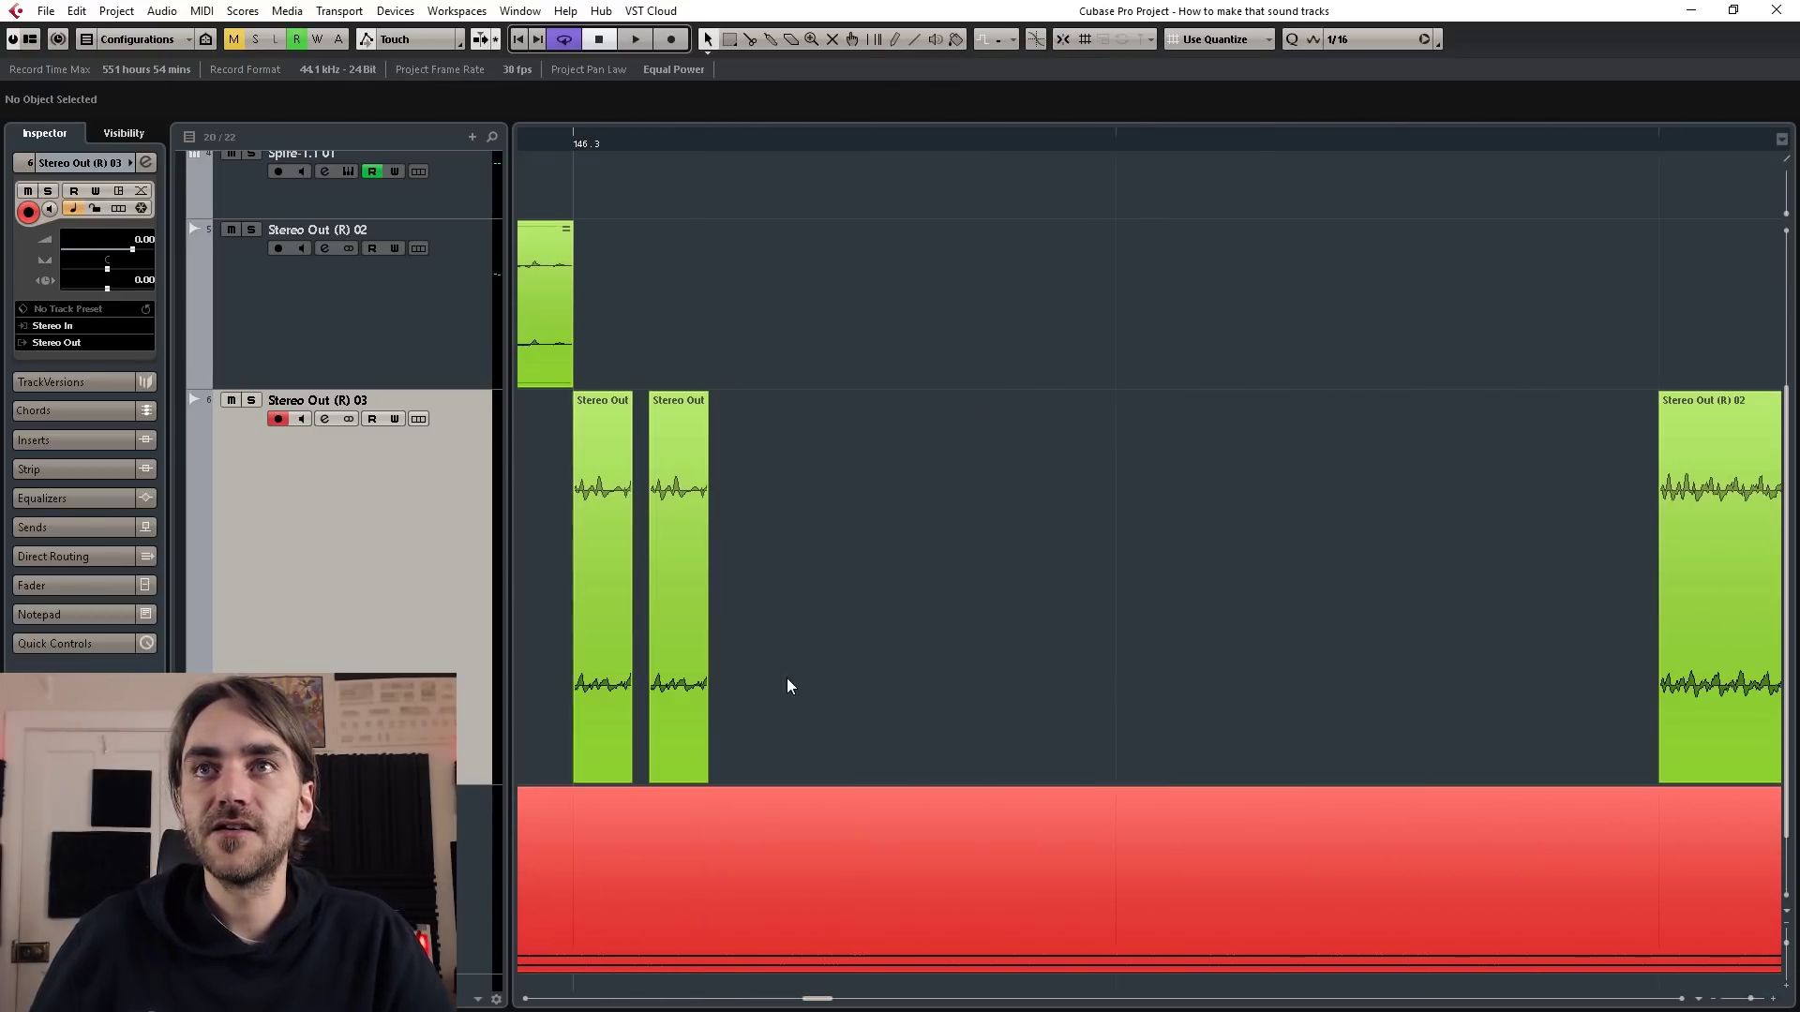
drag(627, 397, 628, 399)
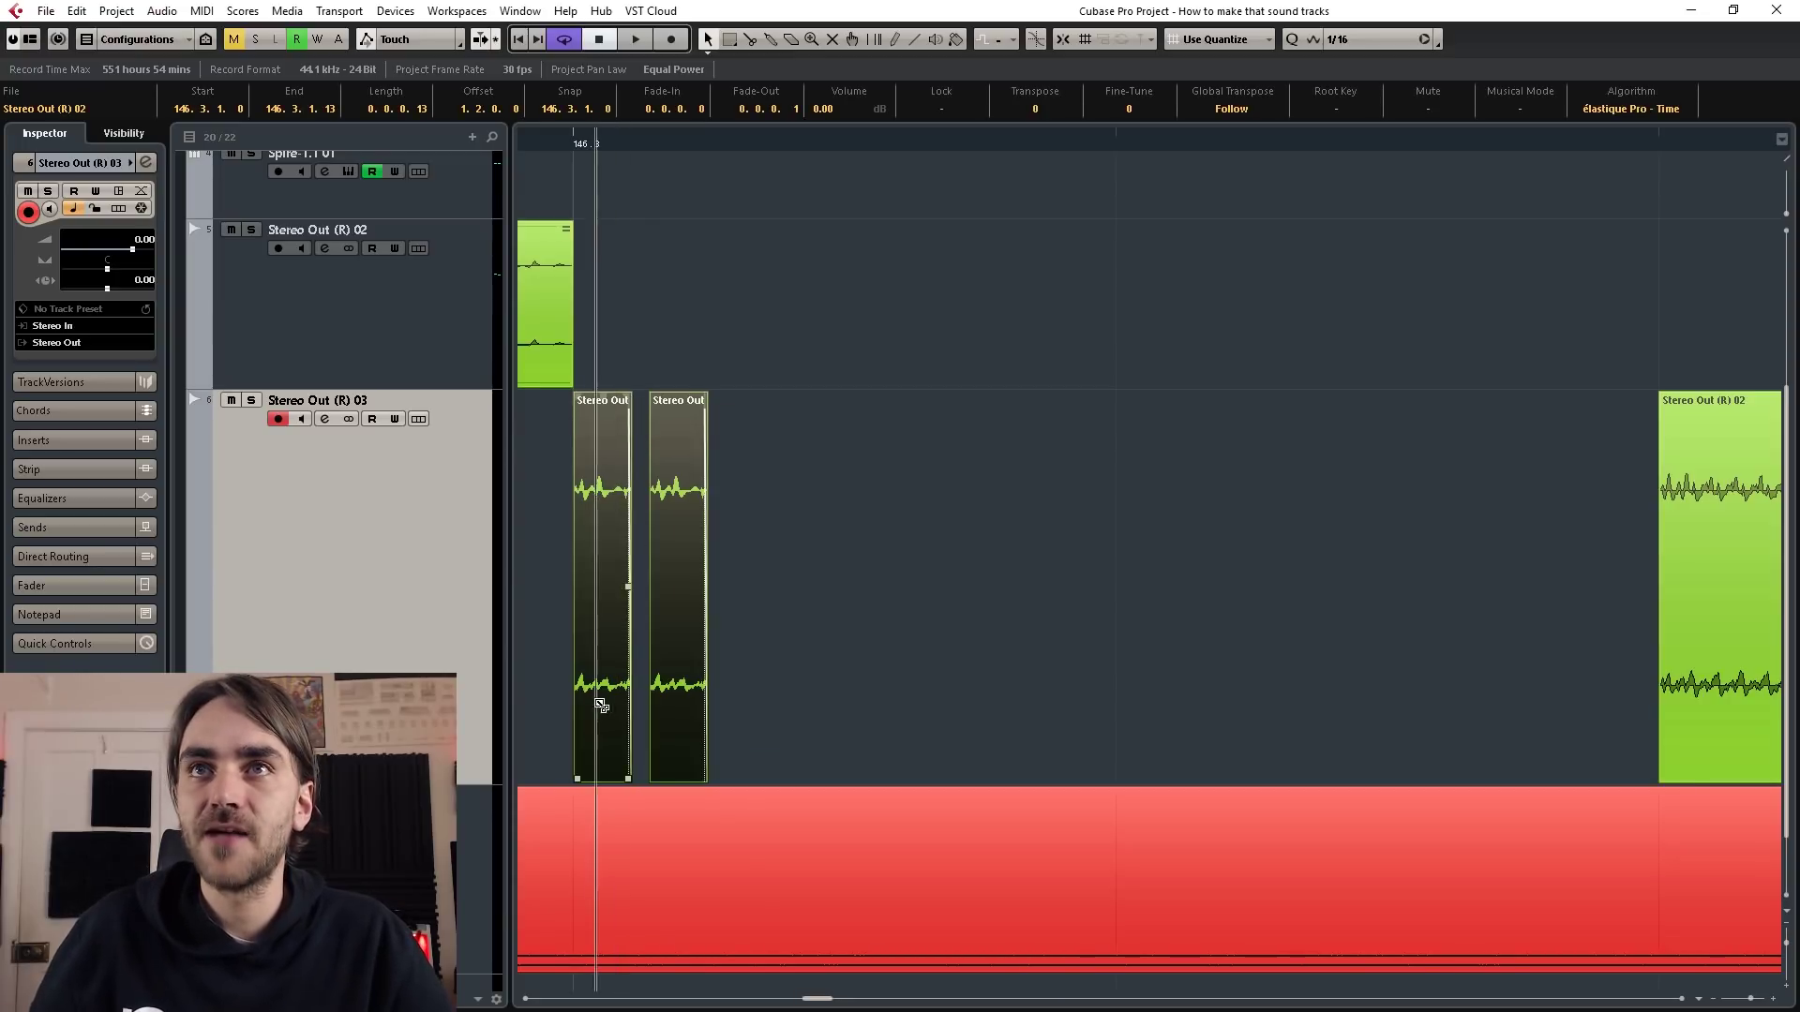
- Copy the pair of short slices repeatedly until they fill the gap up to the second slice
drag(594, 707, 747, 682)
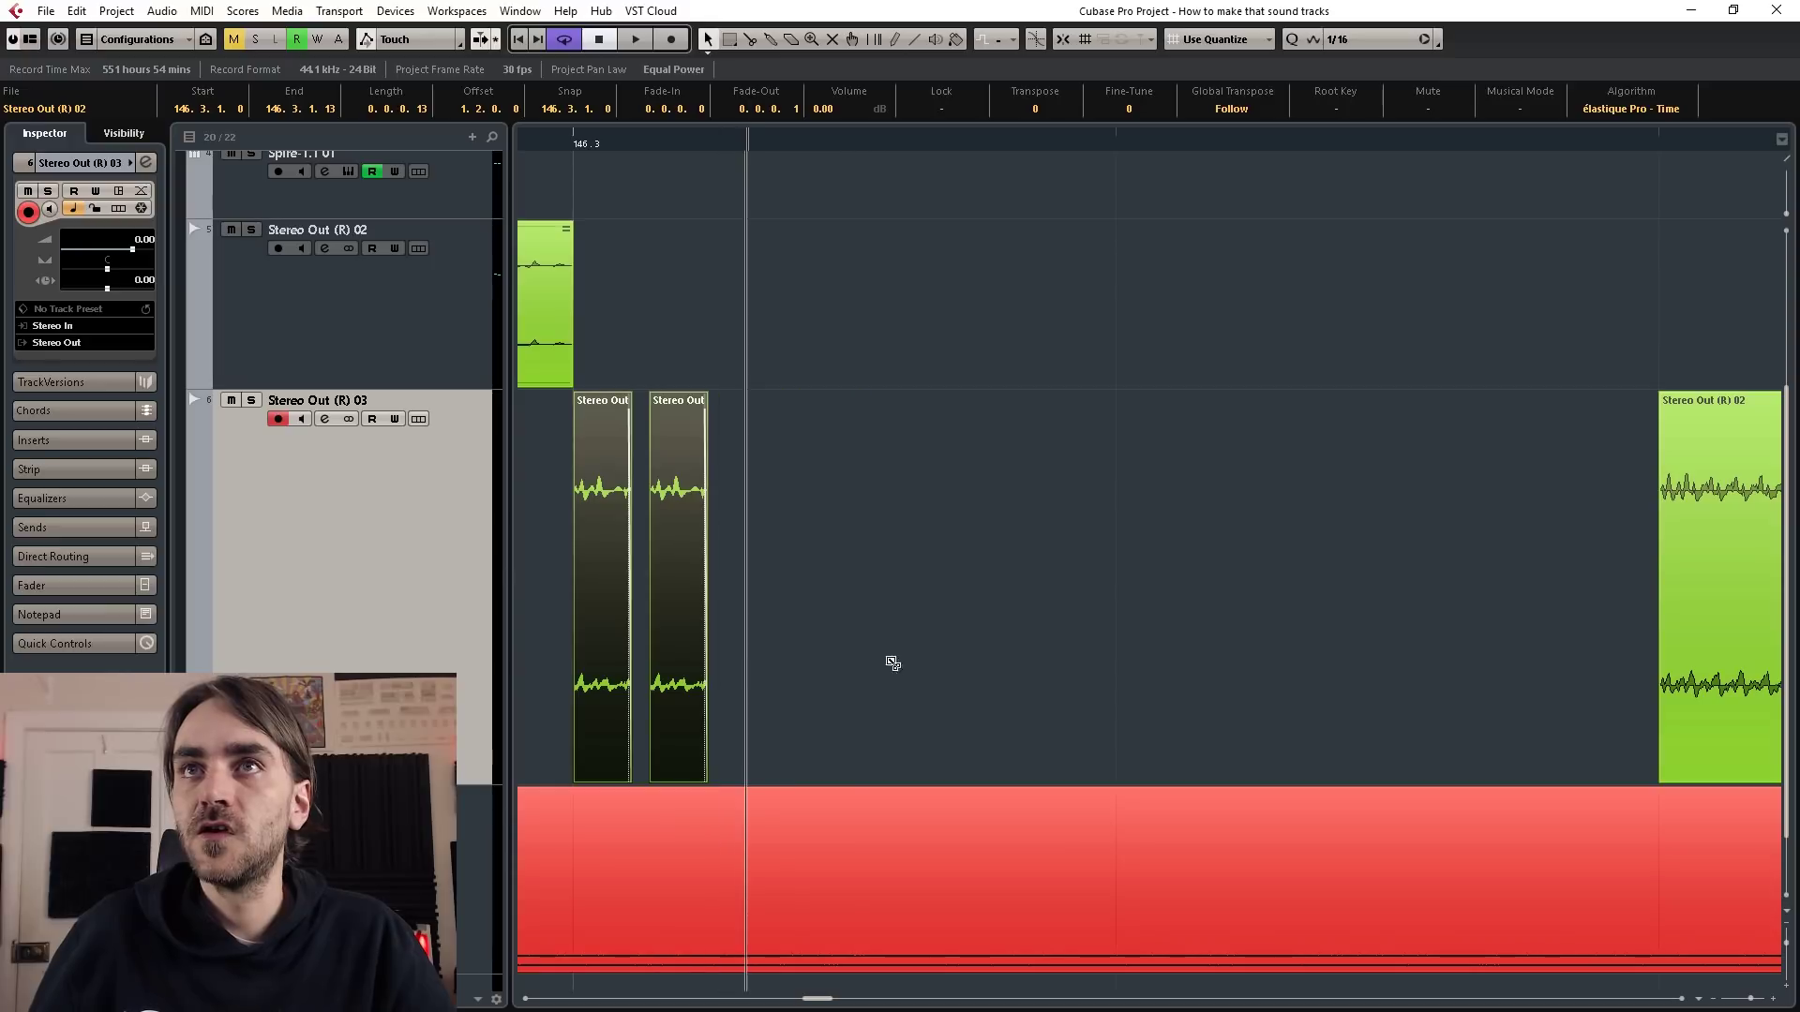
drag(975, 612, 623, 687)
drag(622, 686, 1209, 730)
scroll(1330, 643, down, 1)
scroll(1387, 657, right, 2)
click(1198, 694)
scroll(1302, 660, down, 1)
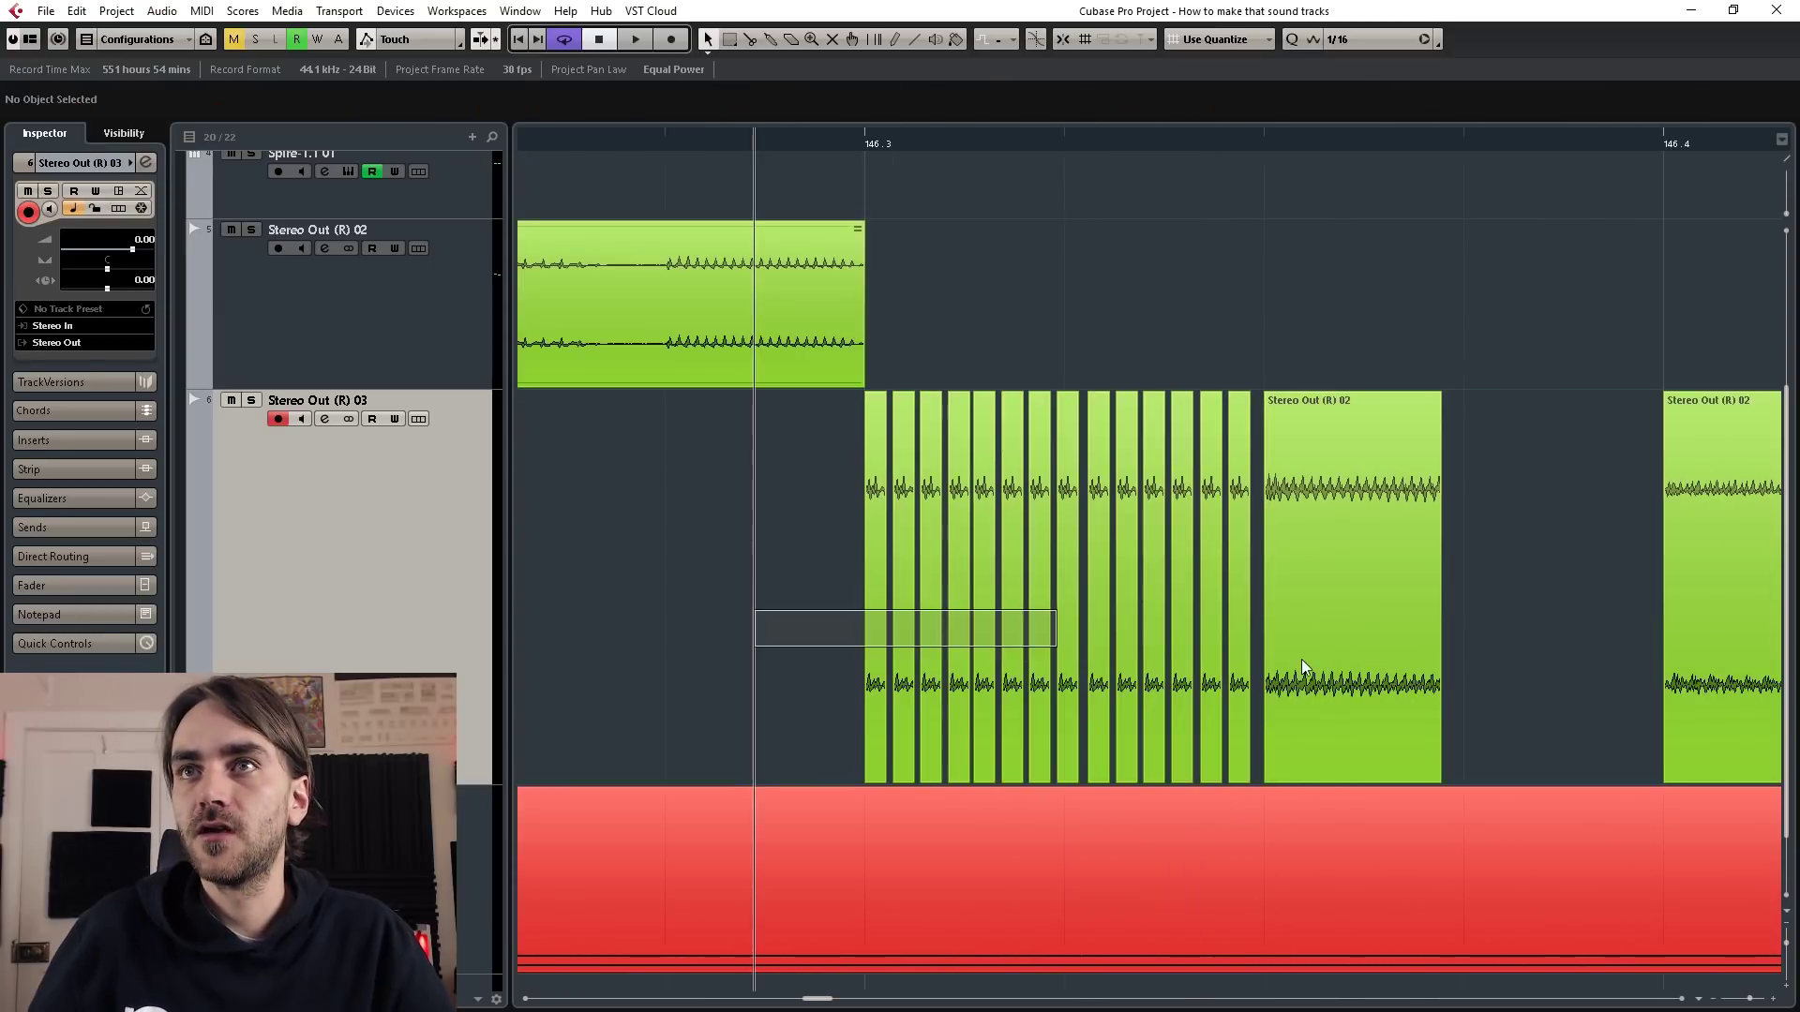
- Select all the short repeats before the second slice and bounce them into one audio event
drag(753, 610, 1310, 661)
right_click(1237, 681)
mouse_move(1277, 768)
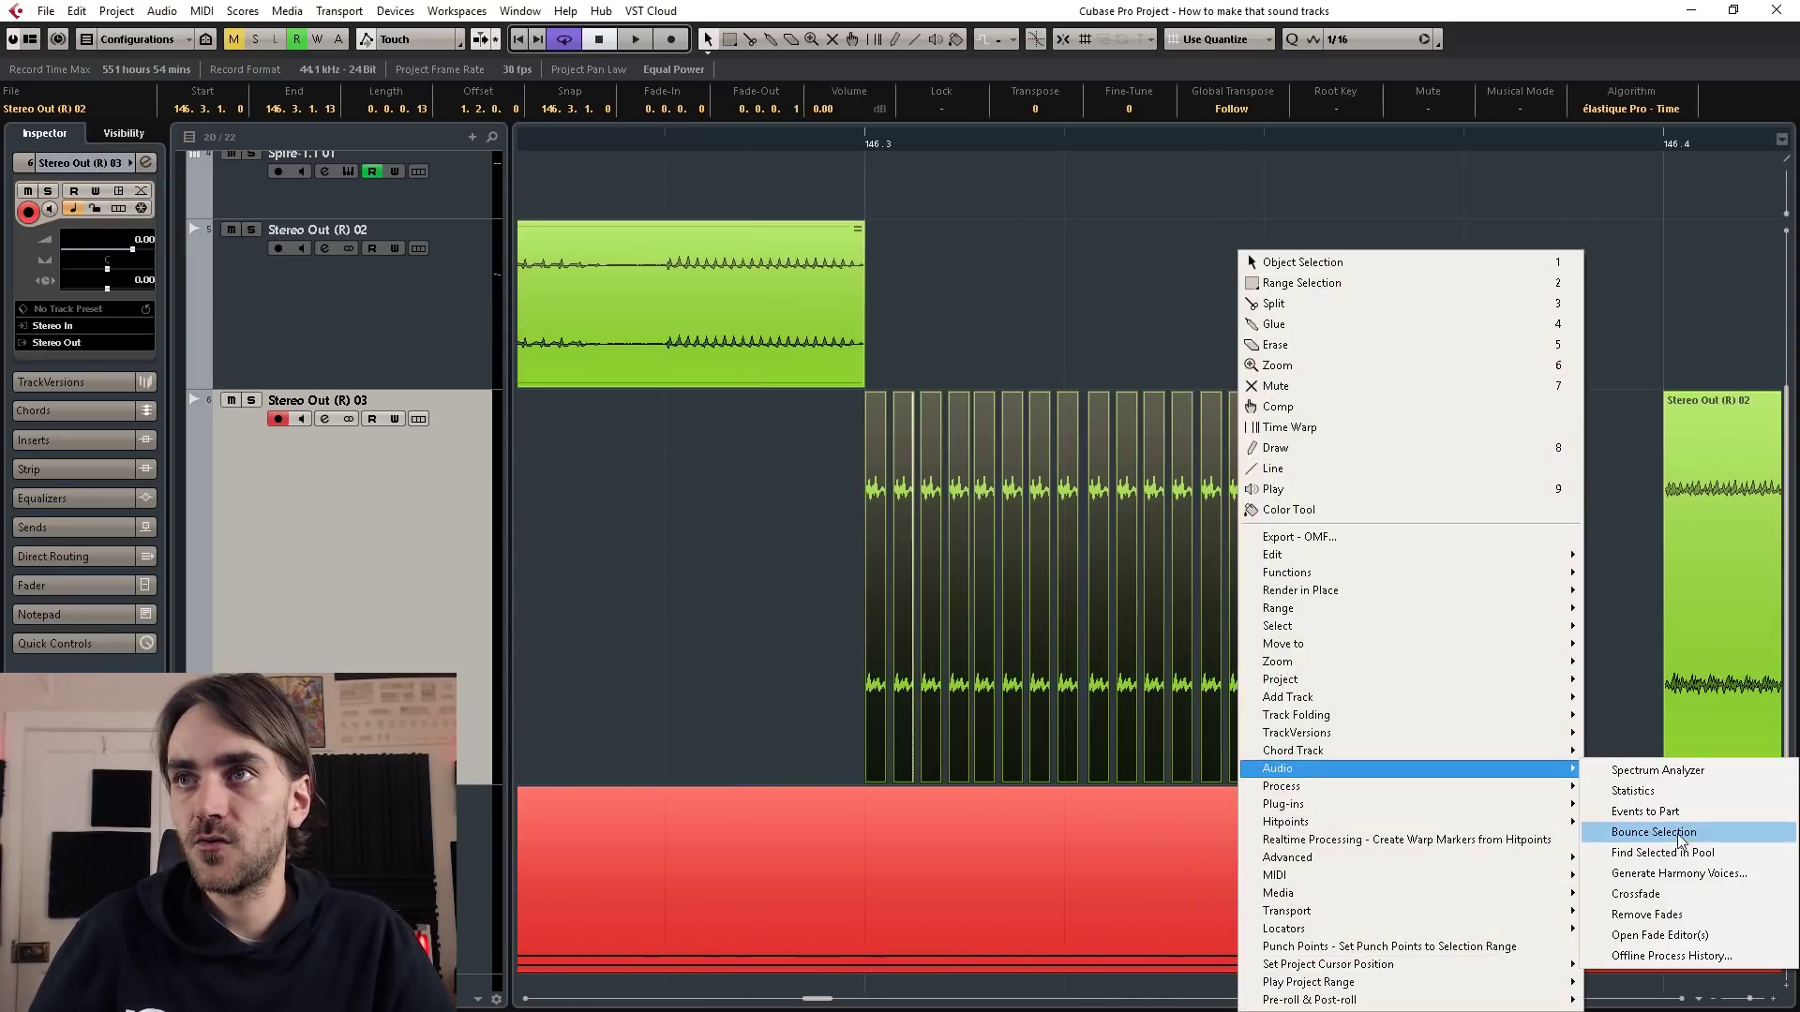
click(1678, 833)
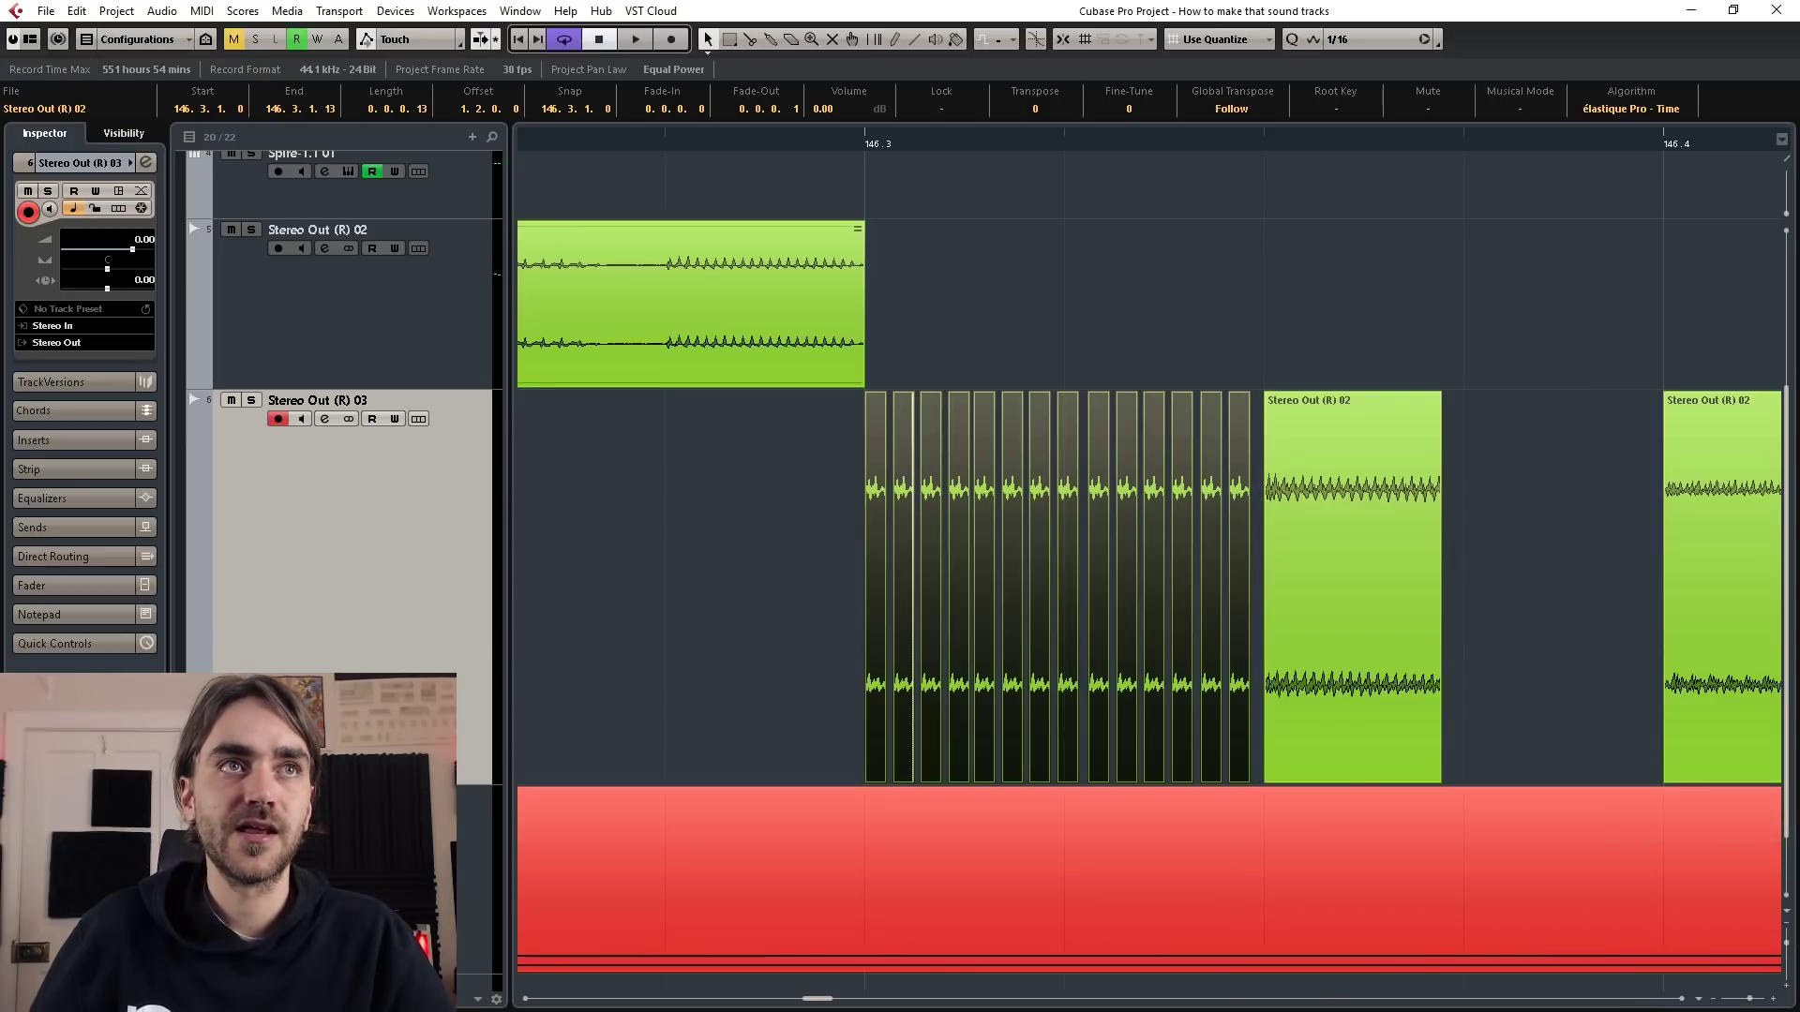
key(g)
- Give the second slice a 10-tick fade-out and shorten it to 21 ticks
click(877, 405)
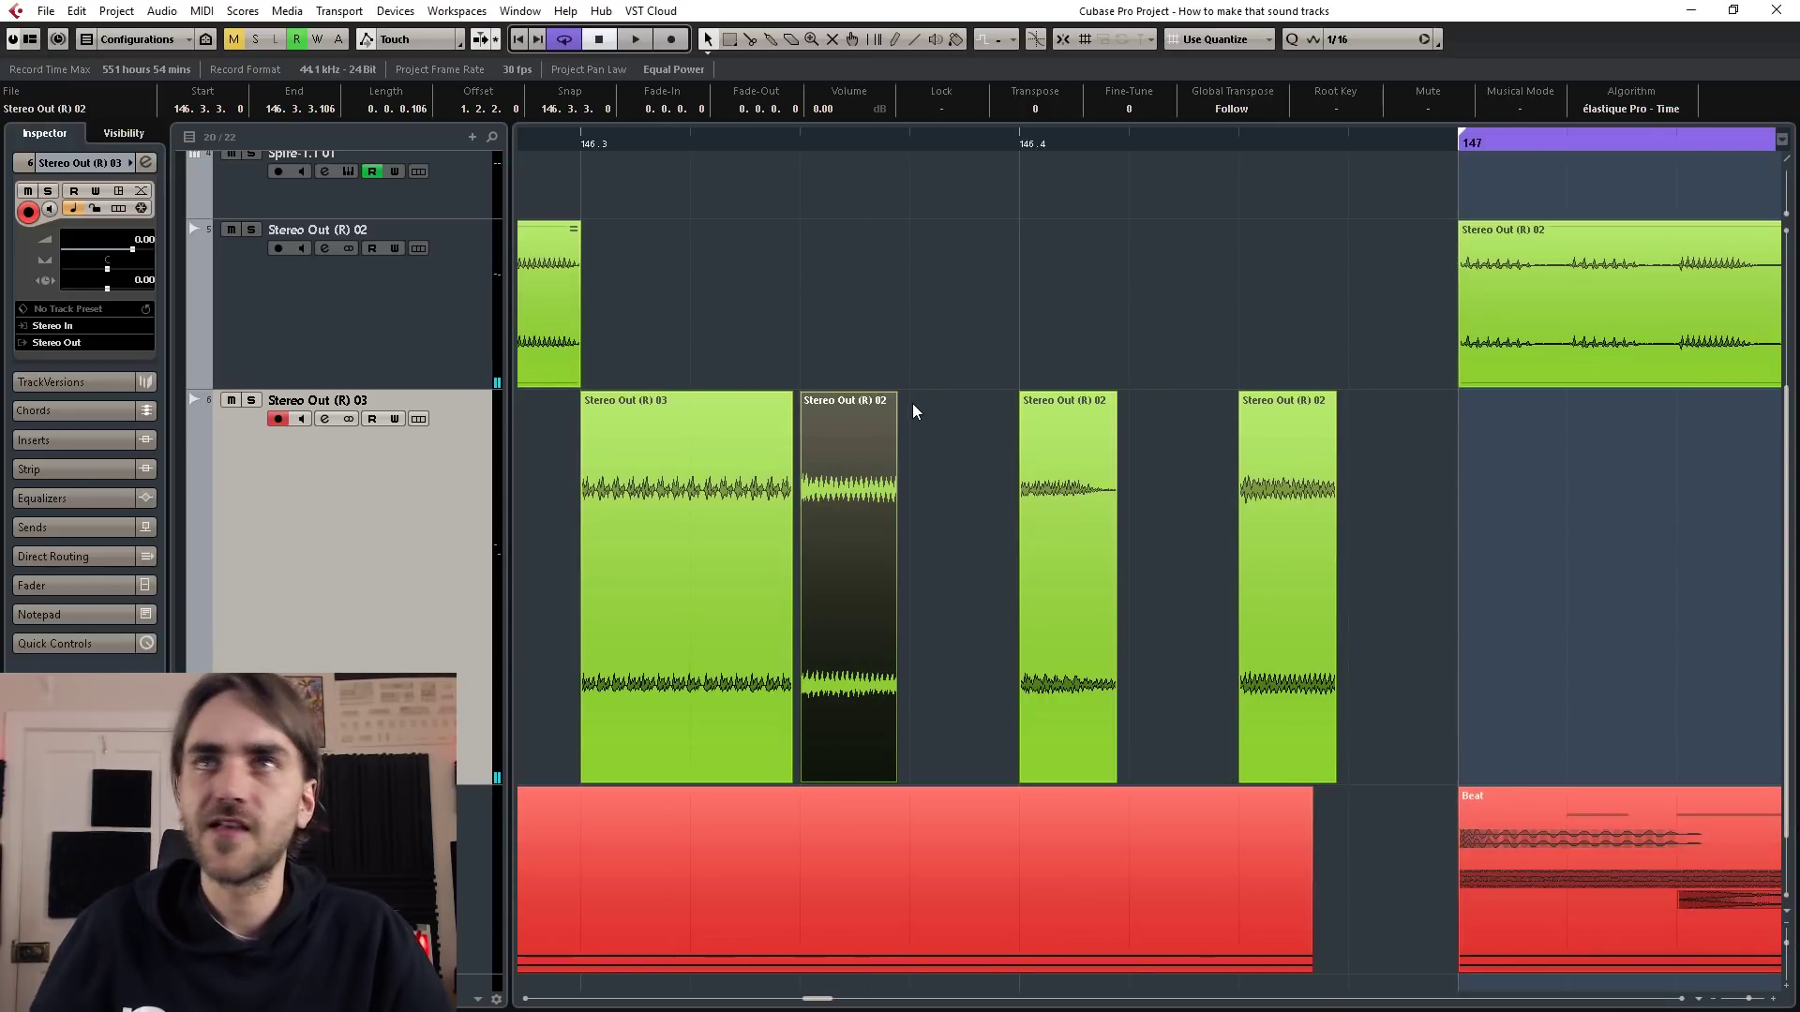
drag(895, 395, 888, 397)
scroll(852, 568, up, 3)
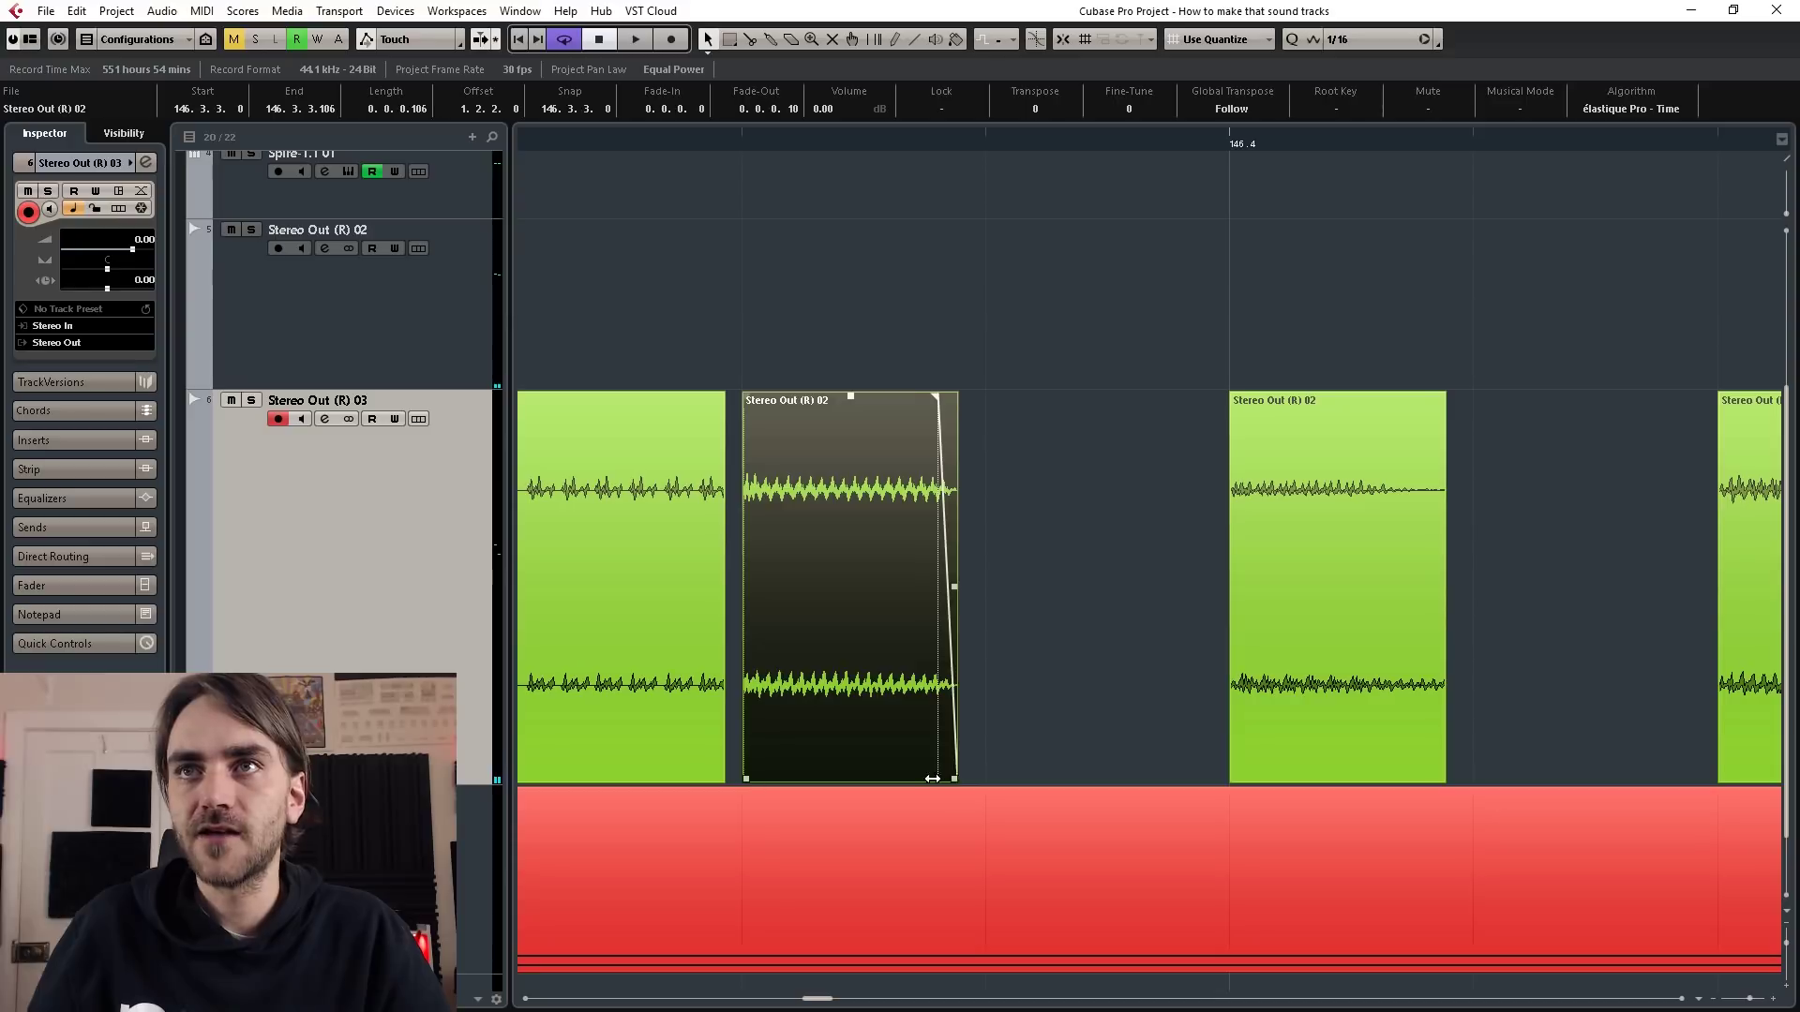
drag(932, 778, 799, 774)
- Fill the space up to 146.4 with back-to-back copies of the shortened second slice
scroll(806, 727, up, 3)
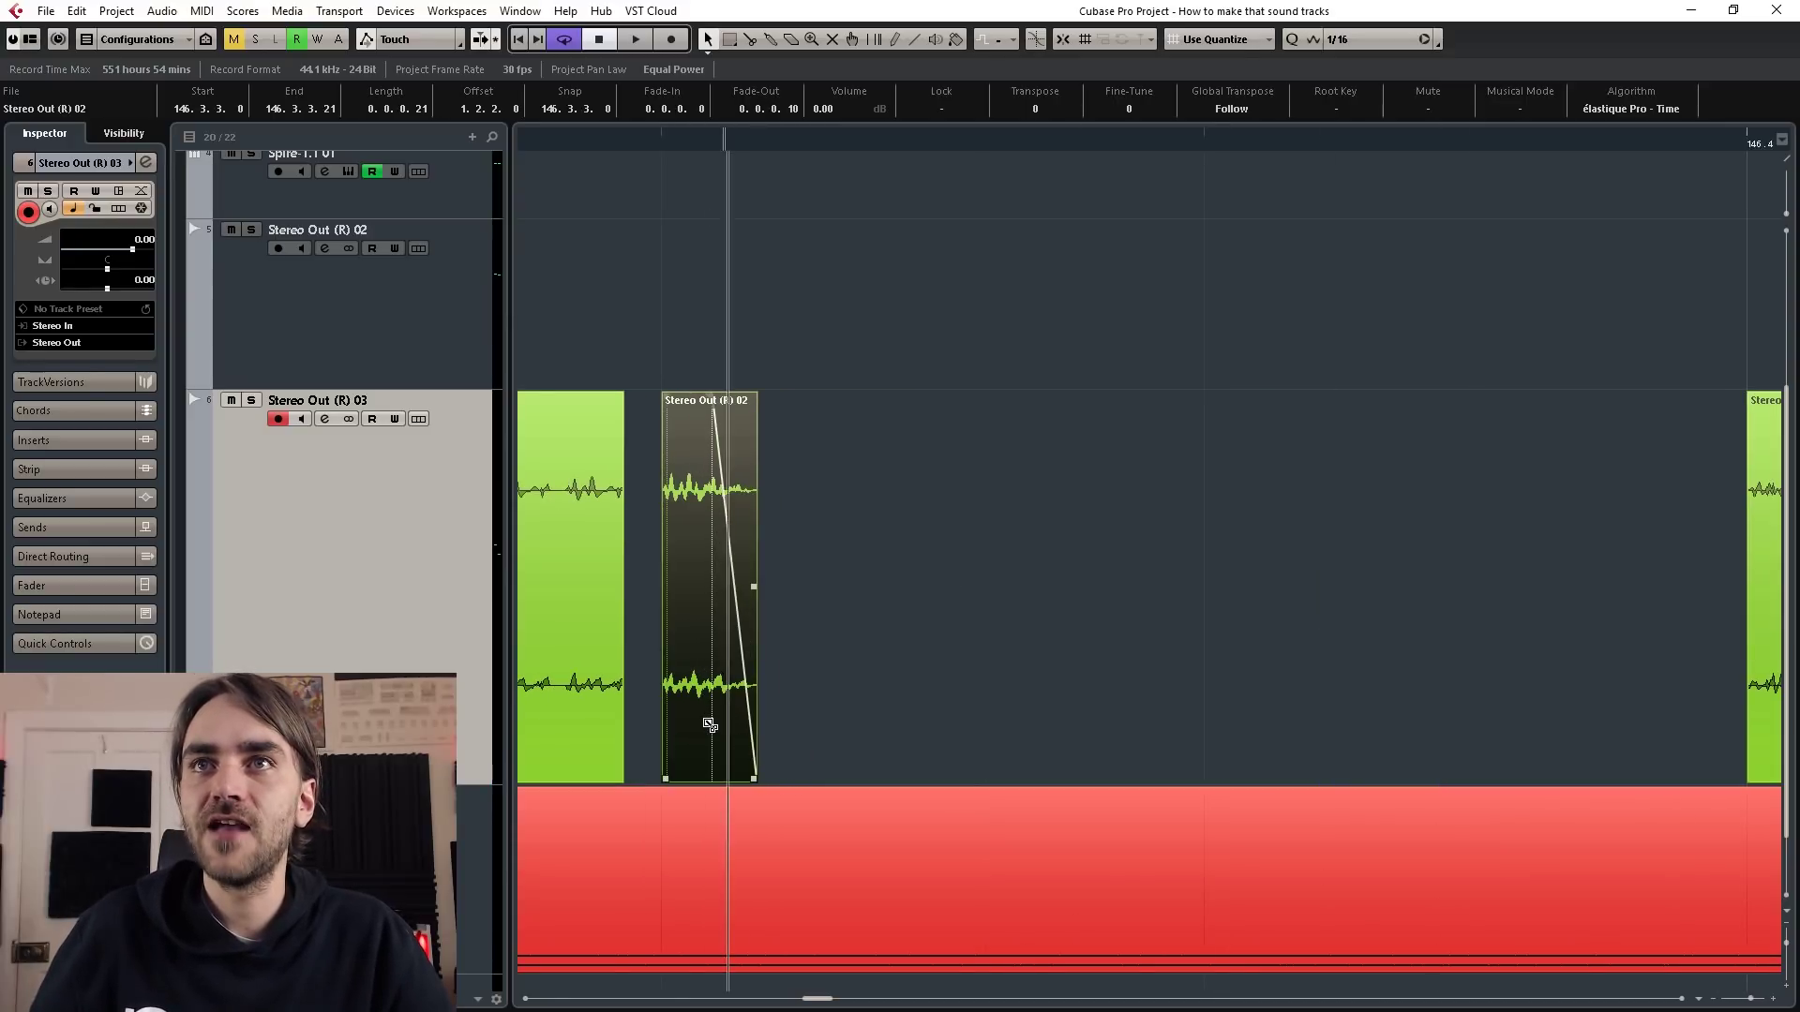
drag(710, 725, 805, 728)
key(ctrl+d)
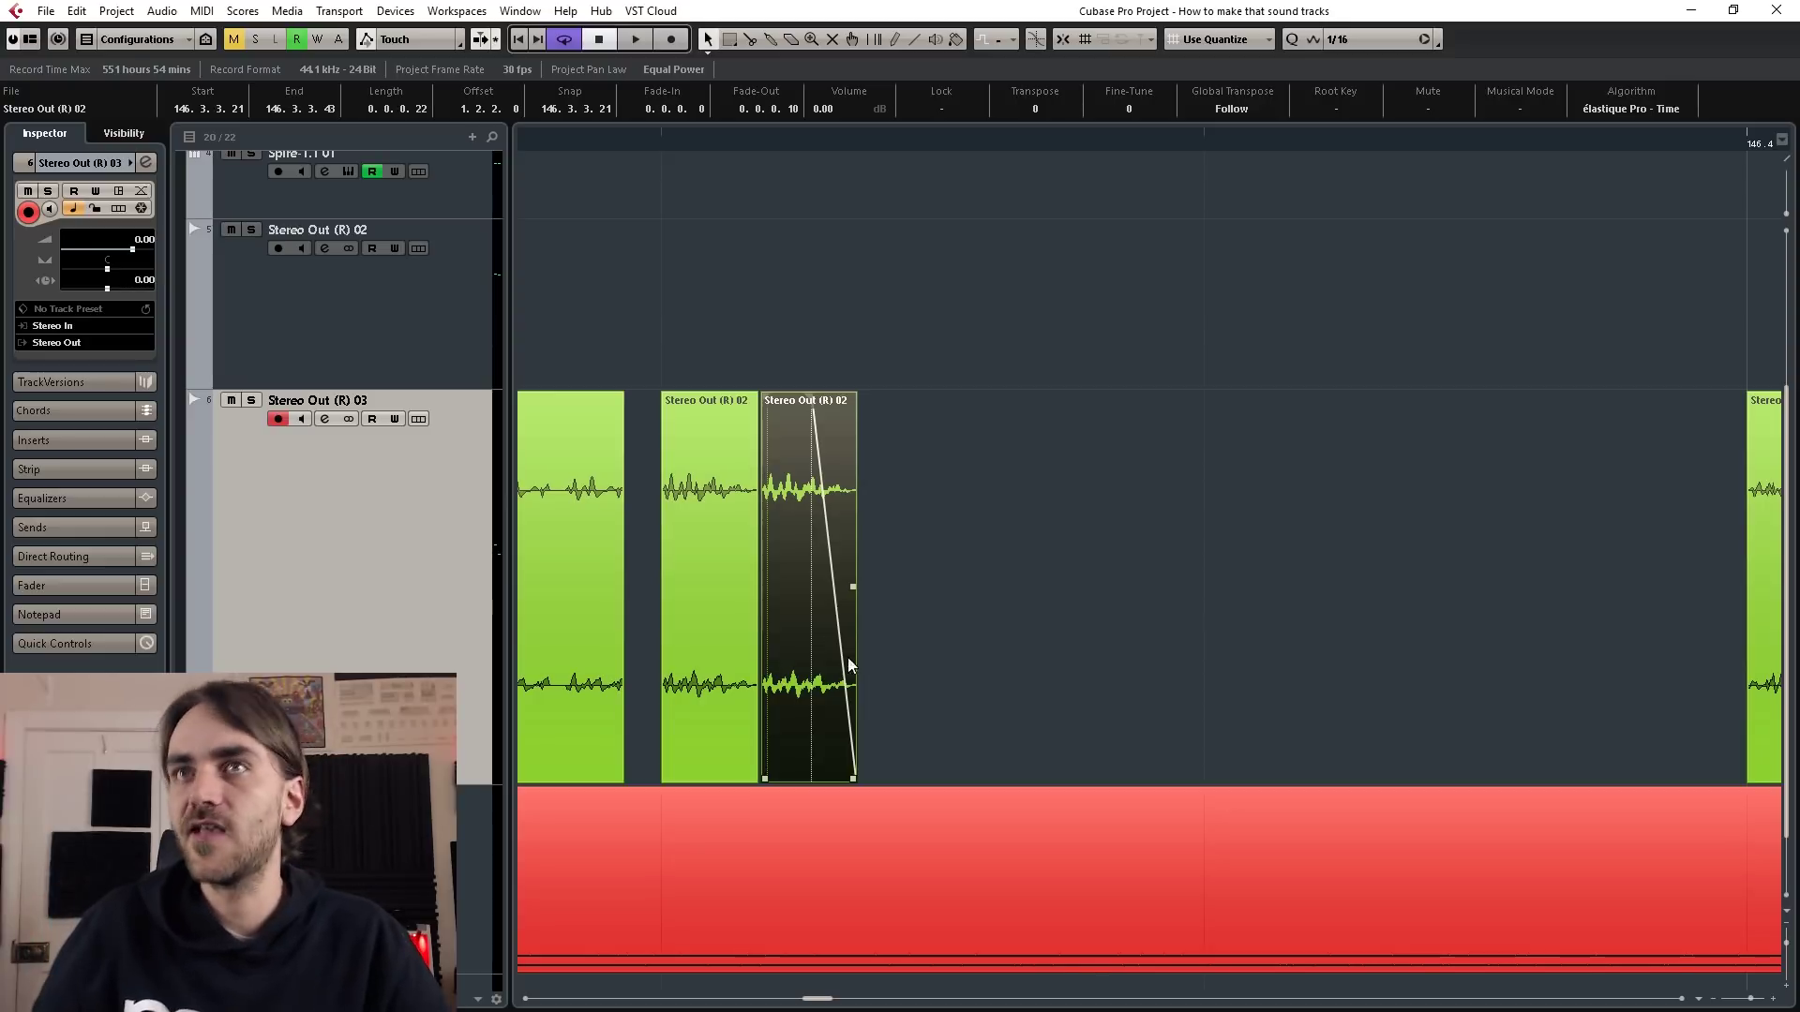
drag(1074, 596, 708, 689)
key(ctrl+d)
key(ctrl+d)
key(ctrl+d)
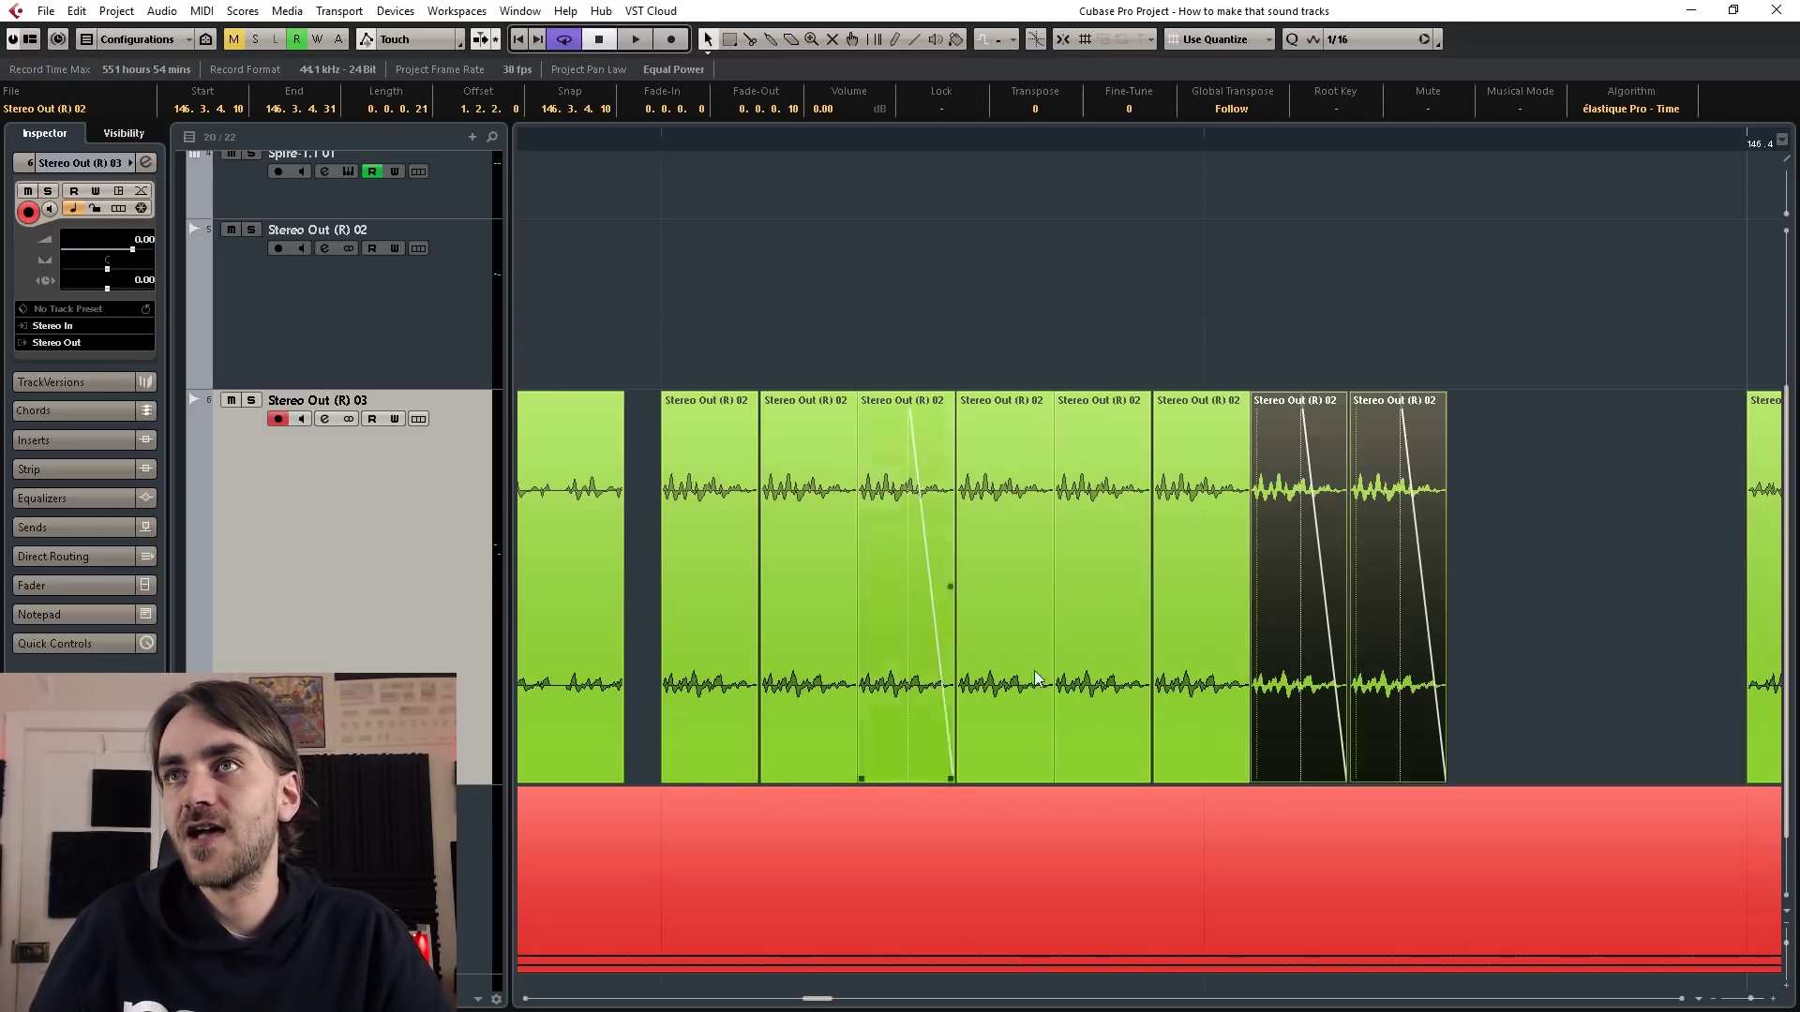
key(ctrl+d)
key(ctrl+d)
- Remove the copy overlapping 146.4 and bounce the second slice's remaining repeats into one audio event
key(g)
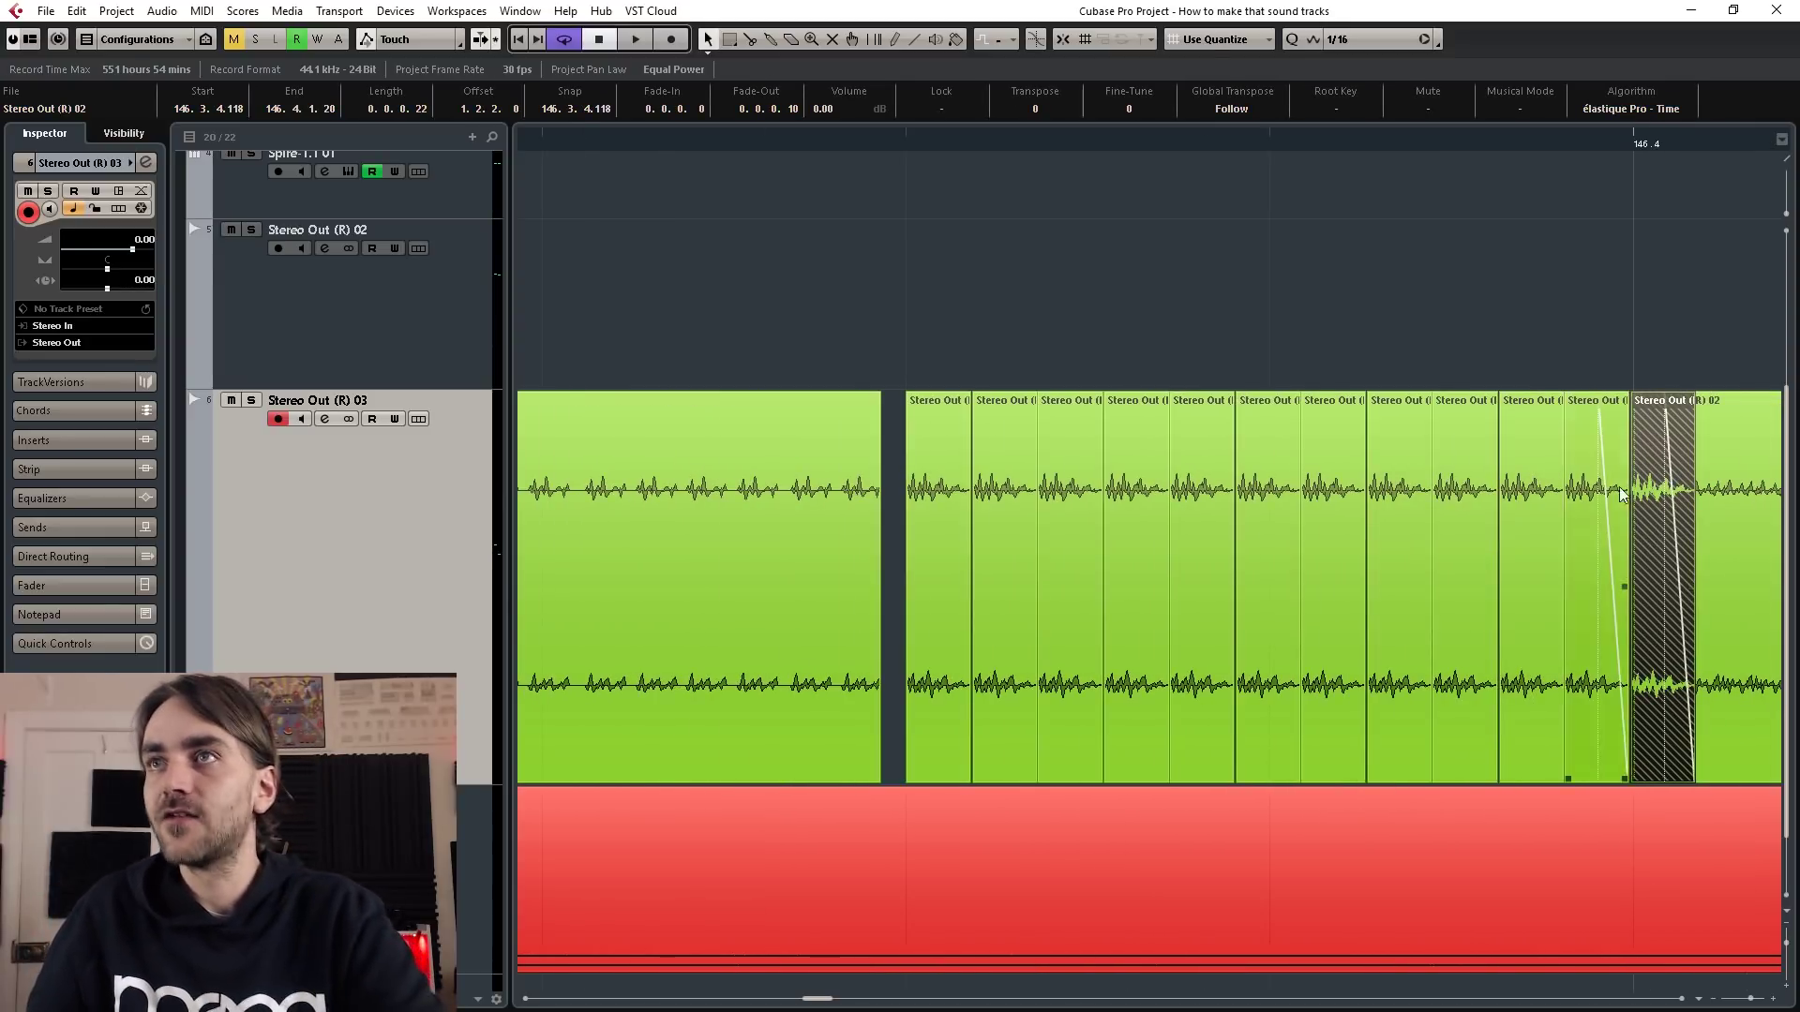
drag(1626, 352, 922, 495)
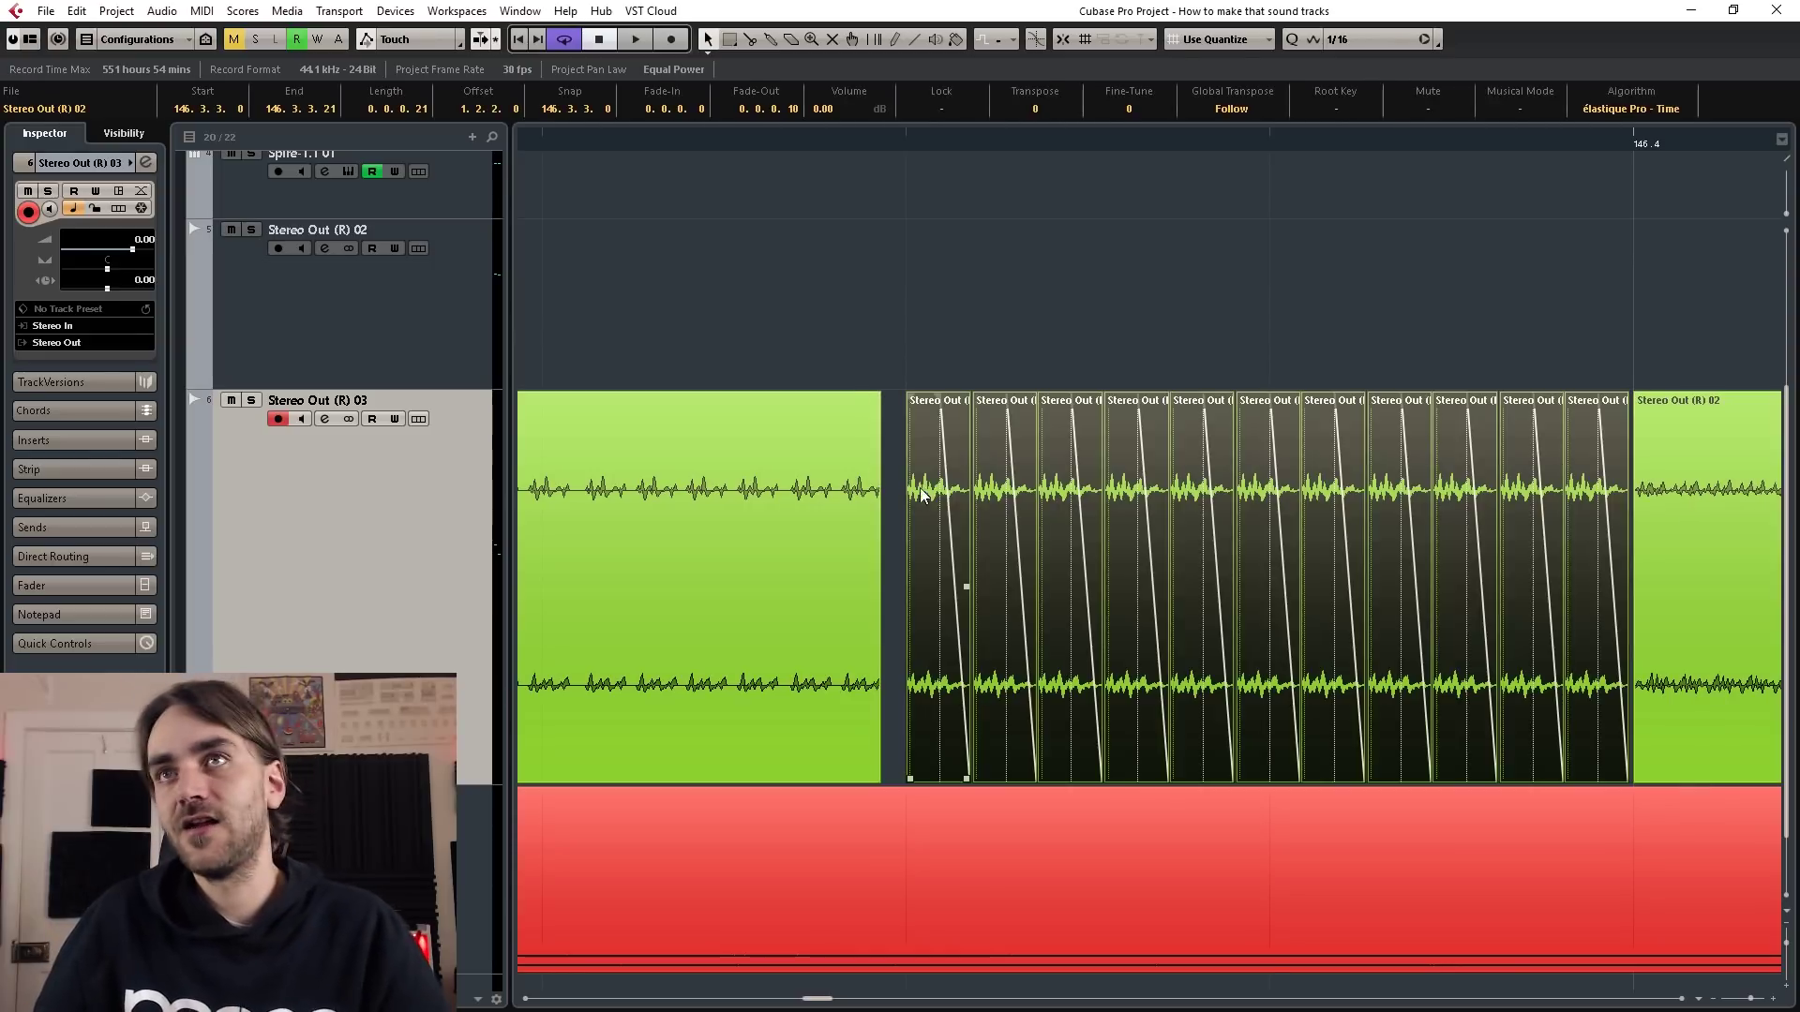
right_click(957, 497)
click(1360, 574)
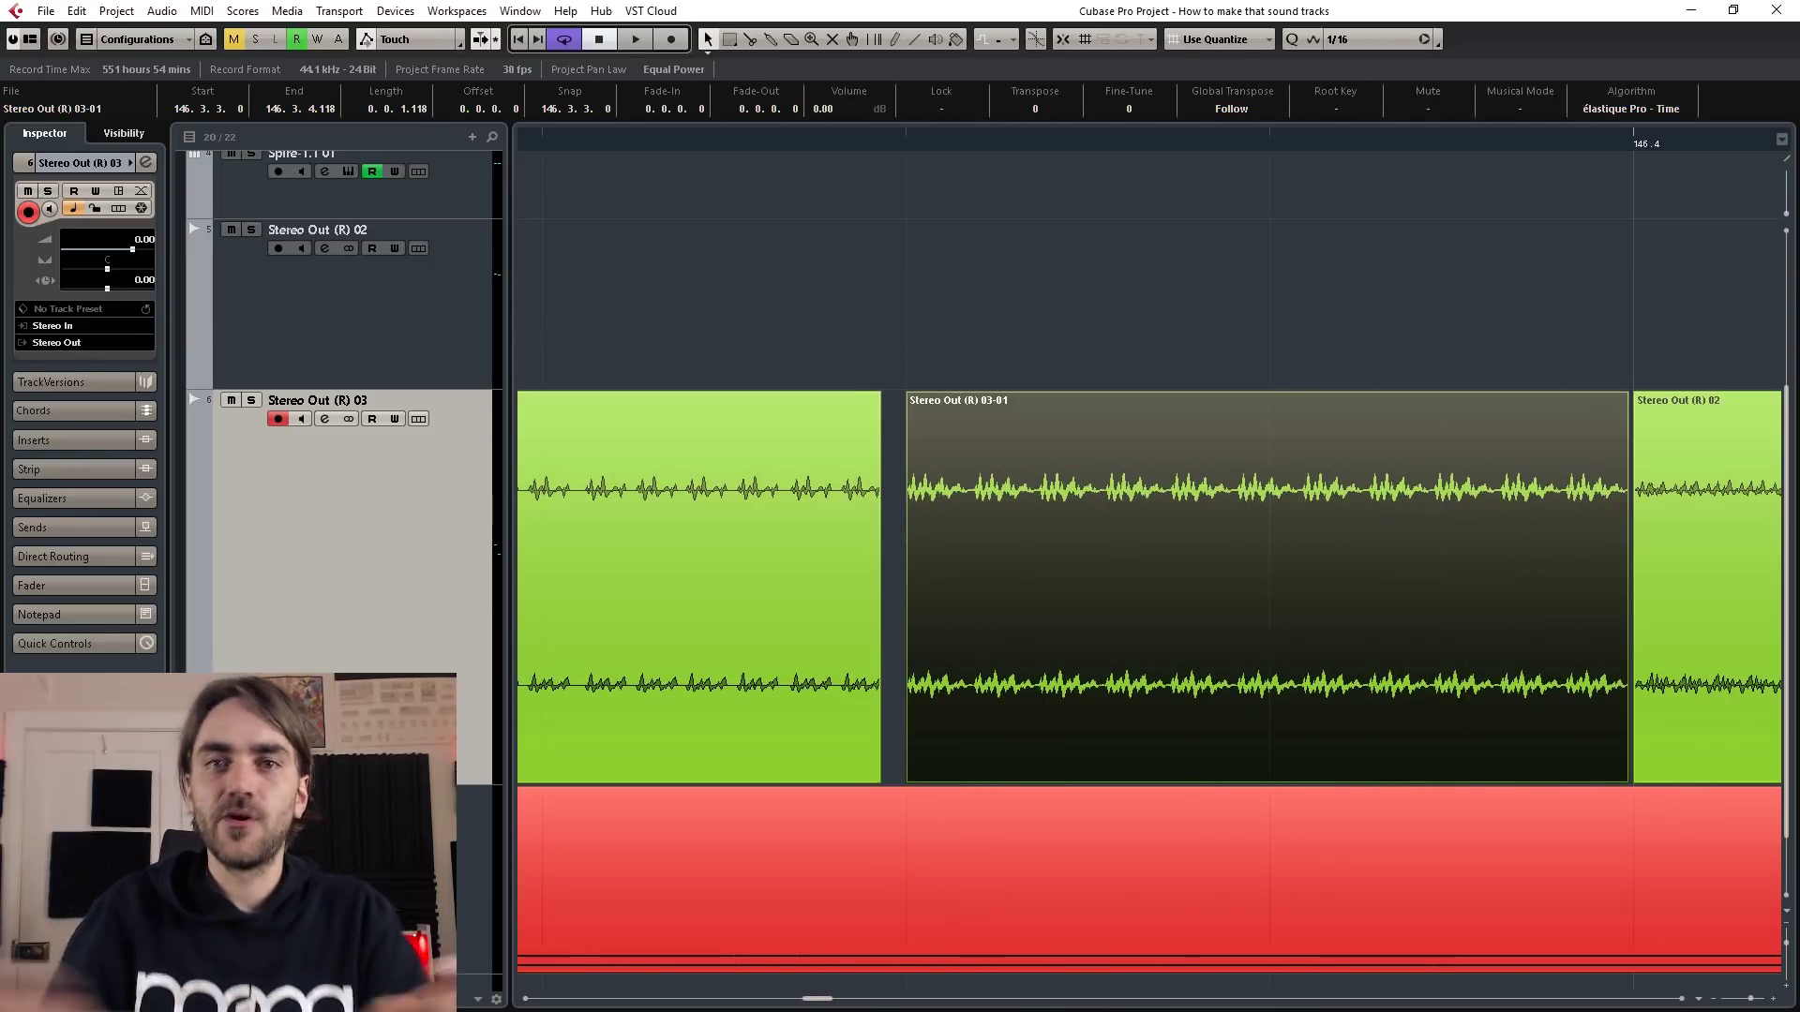
- Fill the third slice's space from 146.4 with short repeats and bounce them into one audio event
key(g)
key(g)
key(g)
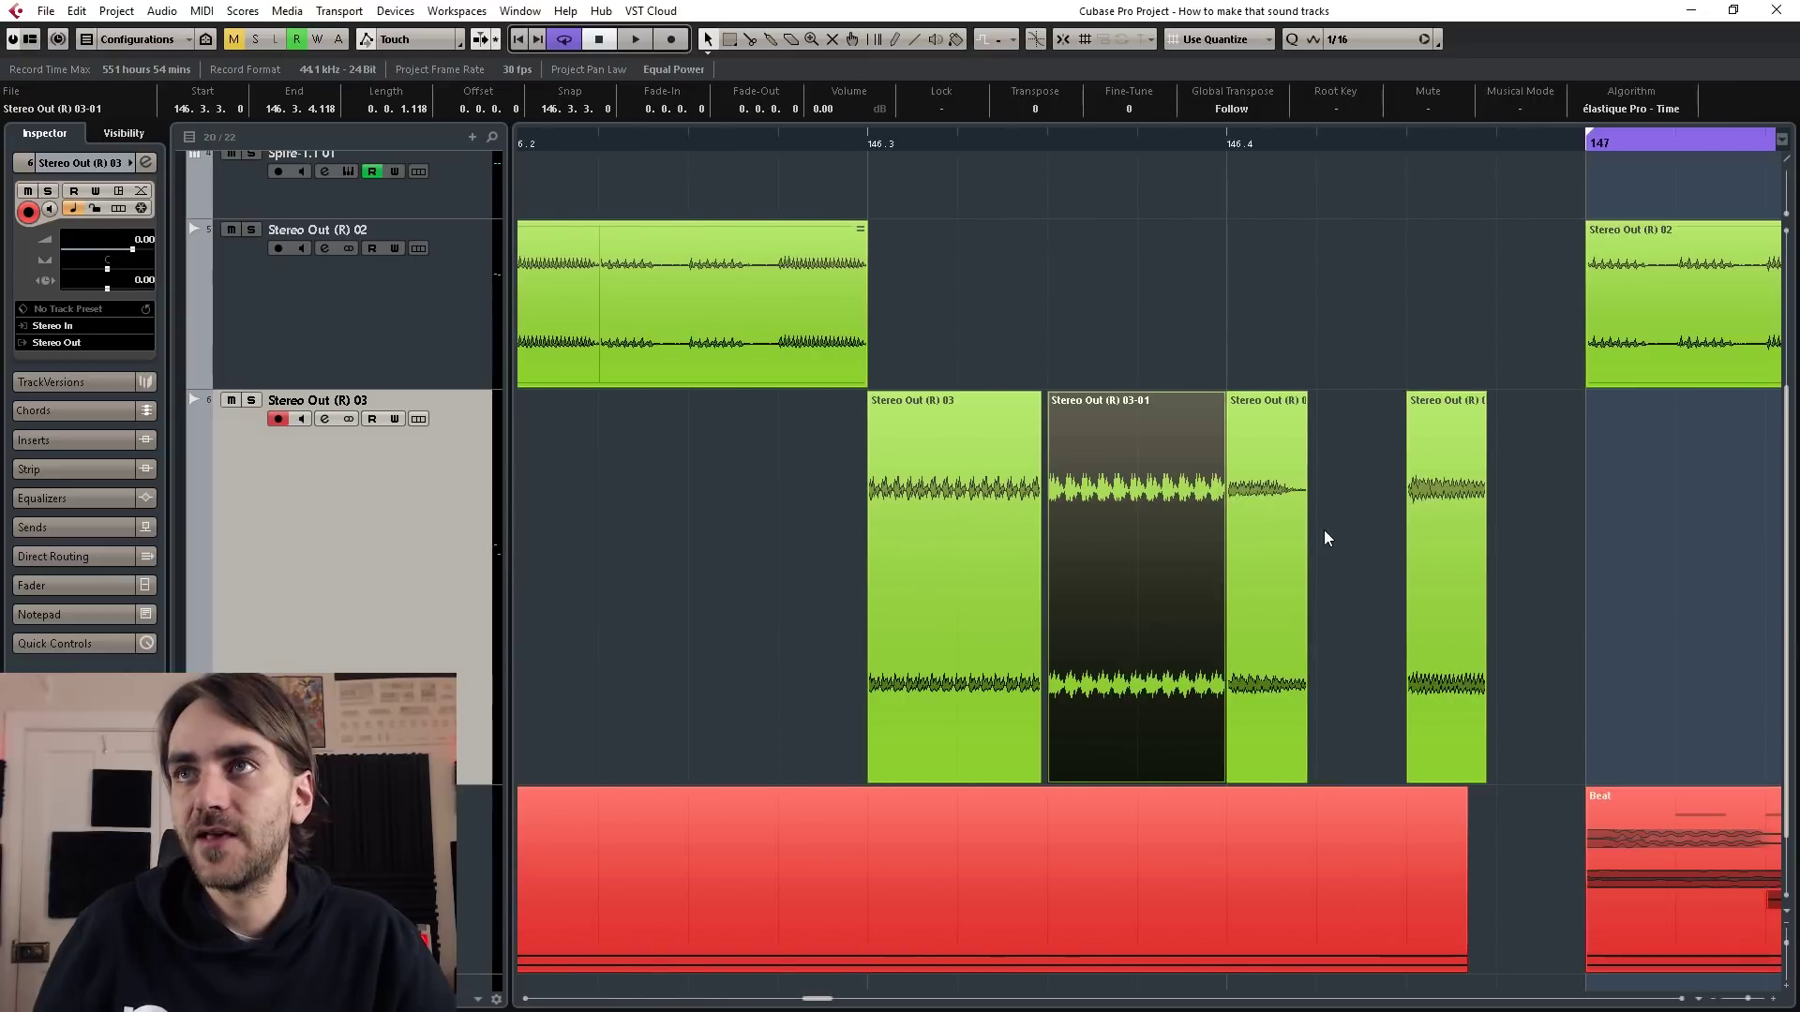
key(h)
key(h)
key(h)
key(h)
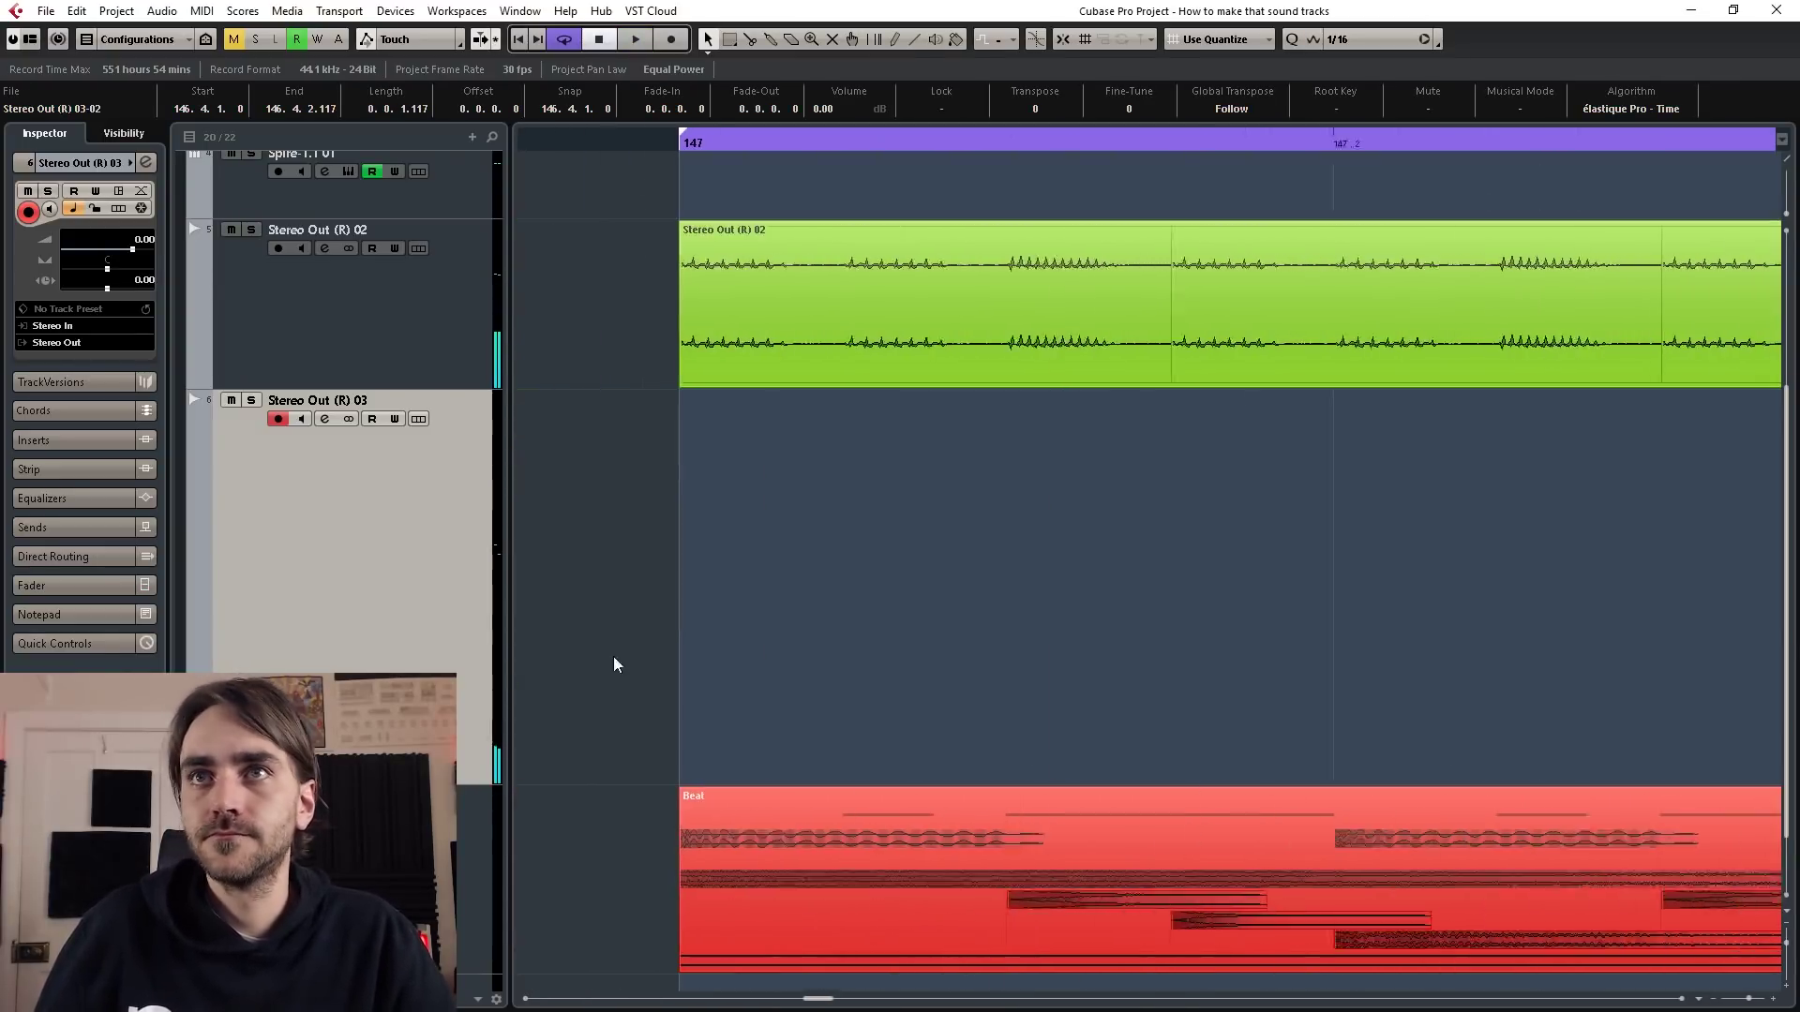
- Set the quantize value to 1/64 and duplicate the 30-tick fourth slice until it reaches bar 147
click(1371, 39)
click(1370, 187)
key(h)
key(ctrl+d)
key(ctrl+d)
key(ctrl+d)
key(ctrl+d)
key(ctrl+d)
key(ctrl+d)
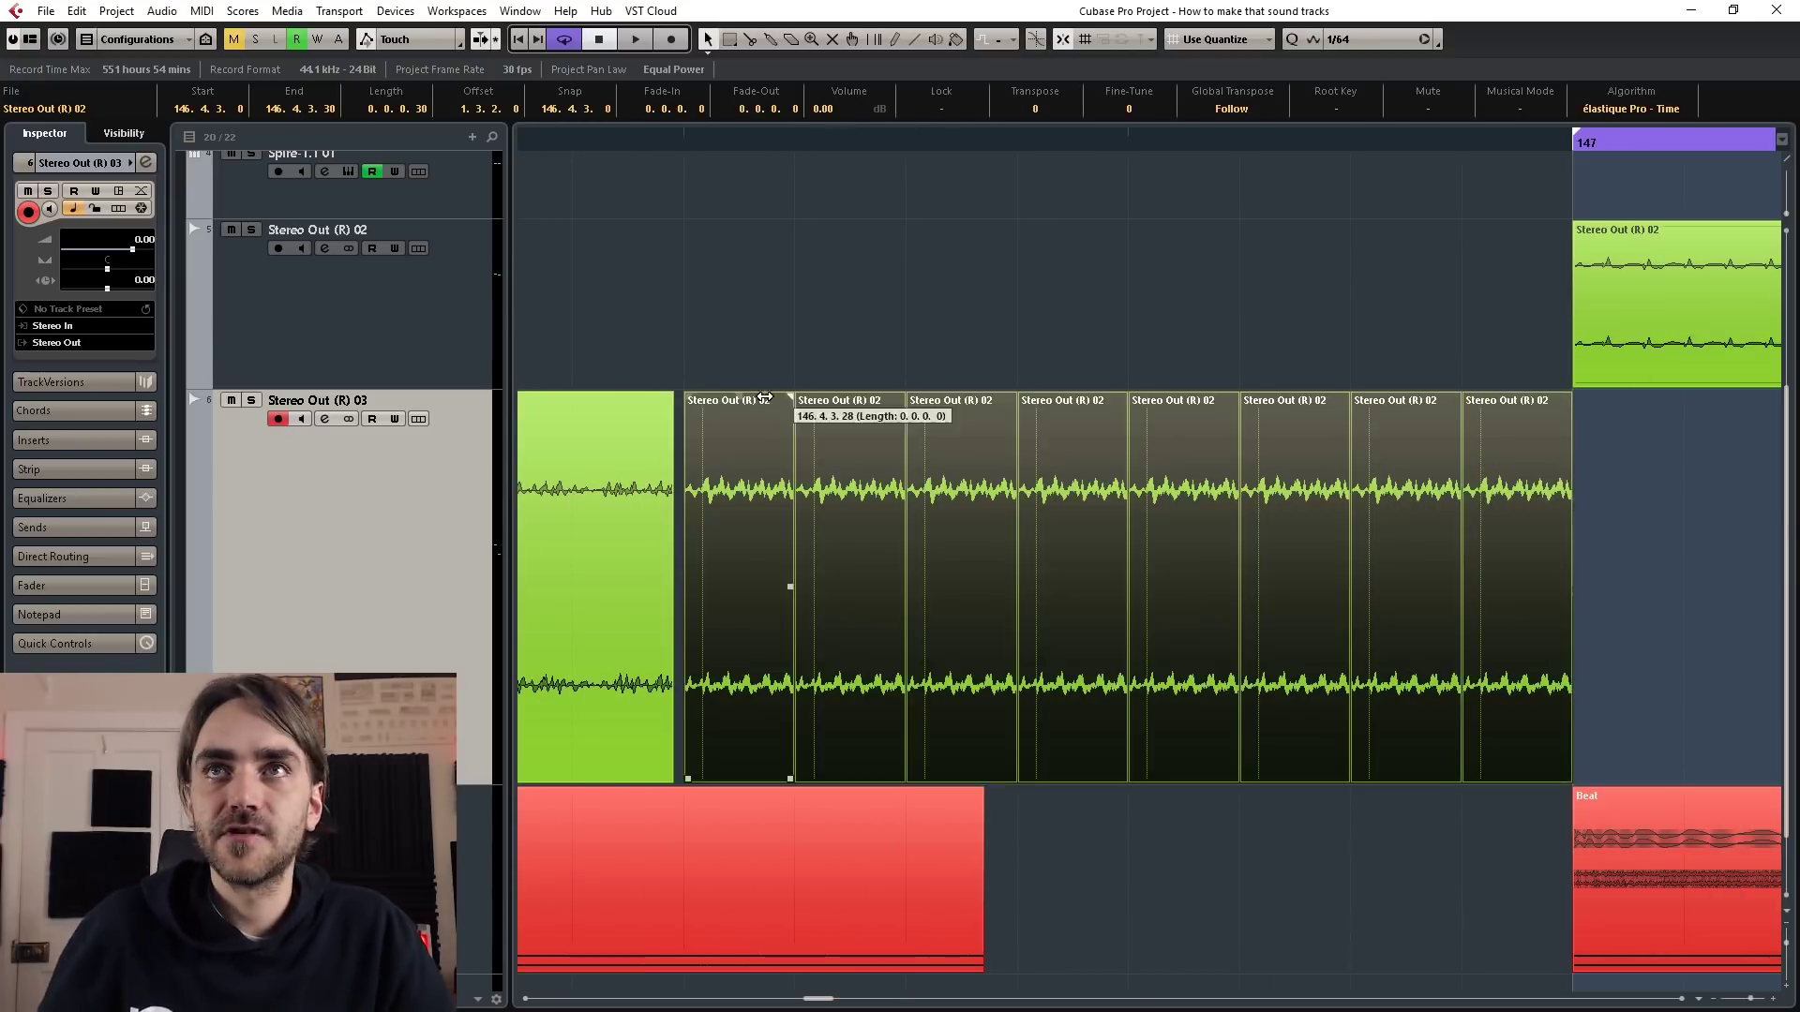
- Bounce the fourth slice's repeats into one audio event and play back the stutter fill leading into bar 147
key(g)
key(g)
key(g)
key(space)
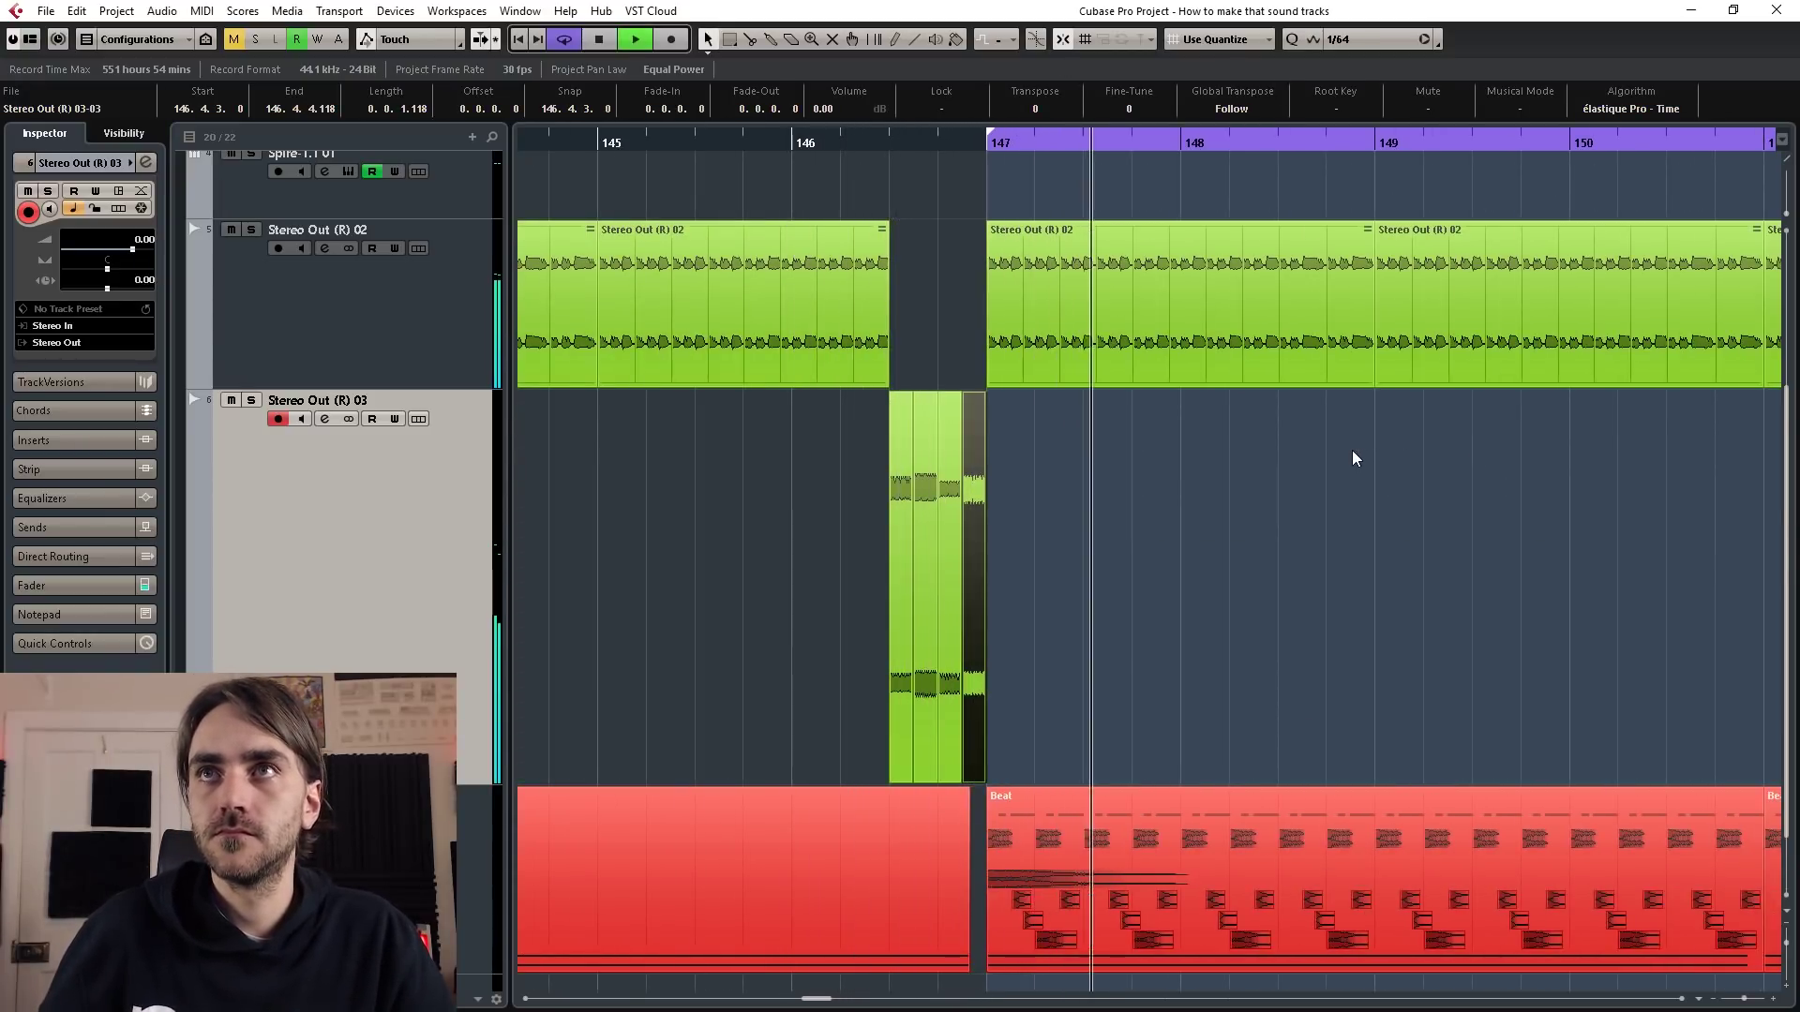
- Stop playback and inspect the bounced stutter slices leading into bar 147 at close range
key(space)
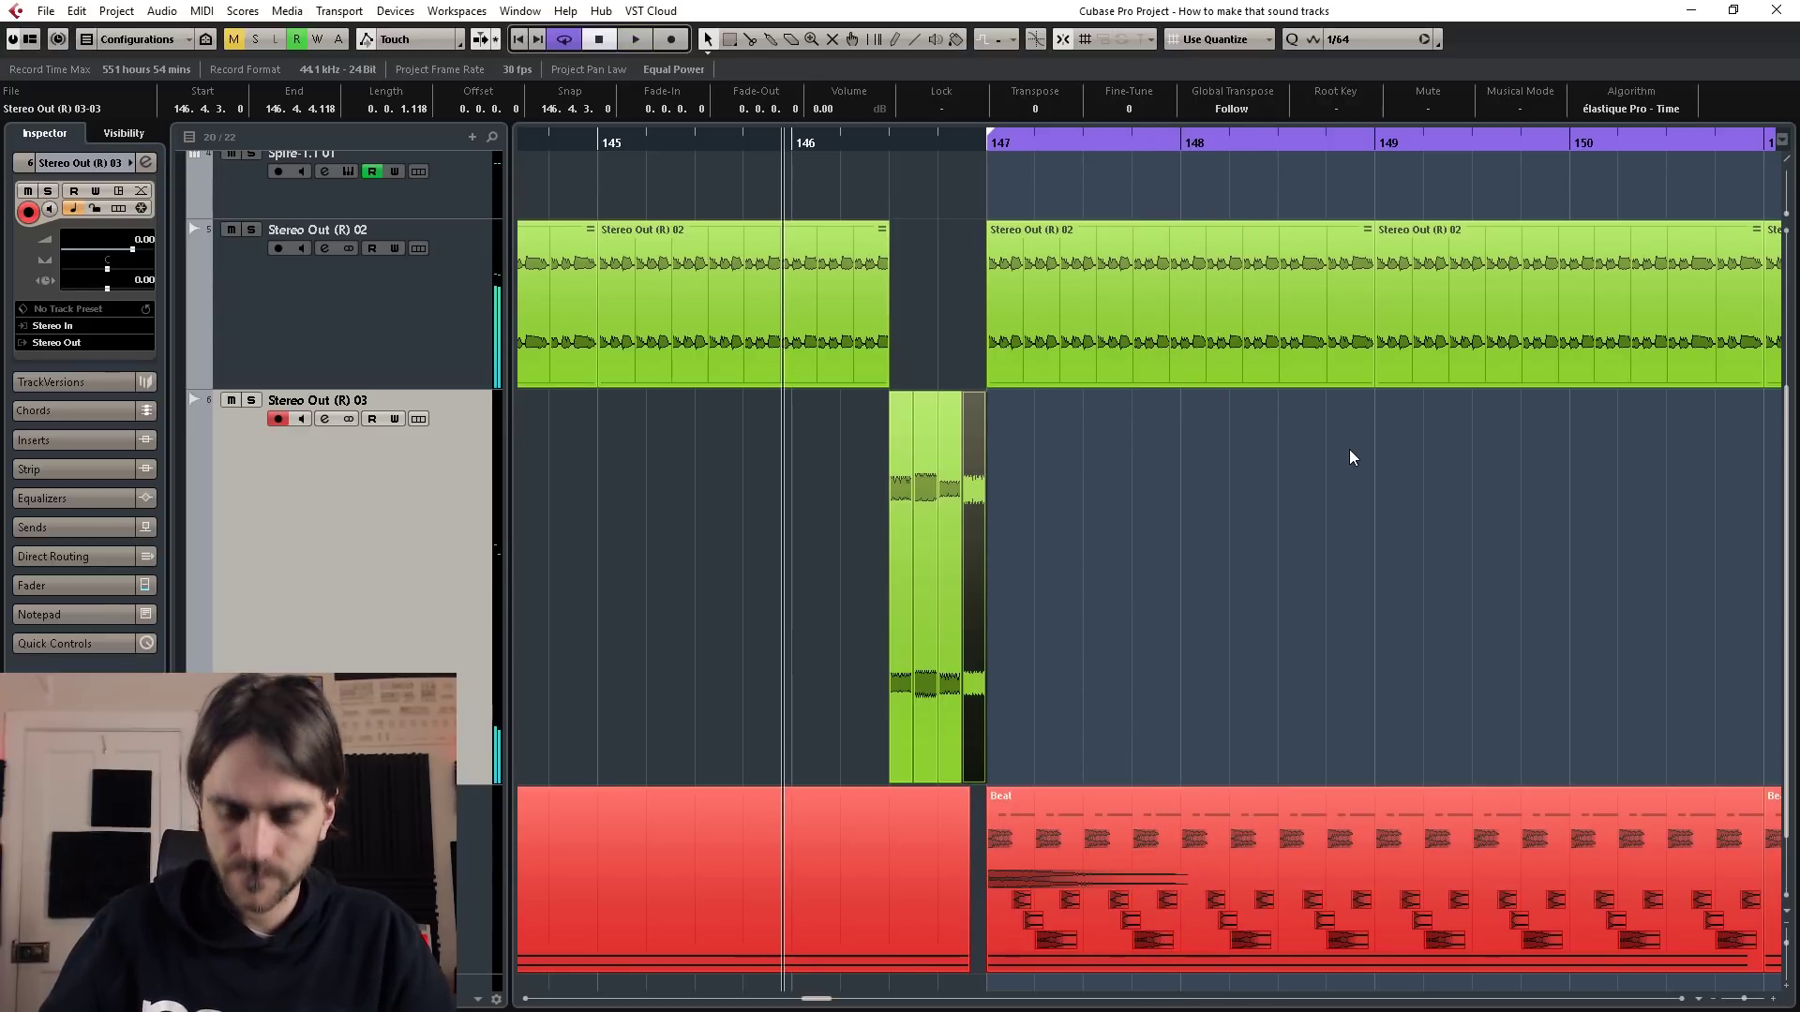
key(h)
key(h)
key(h)
key(h)
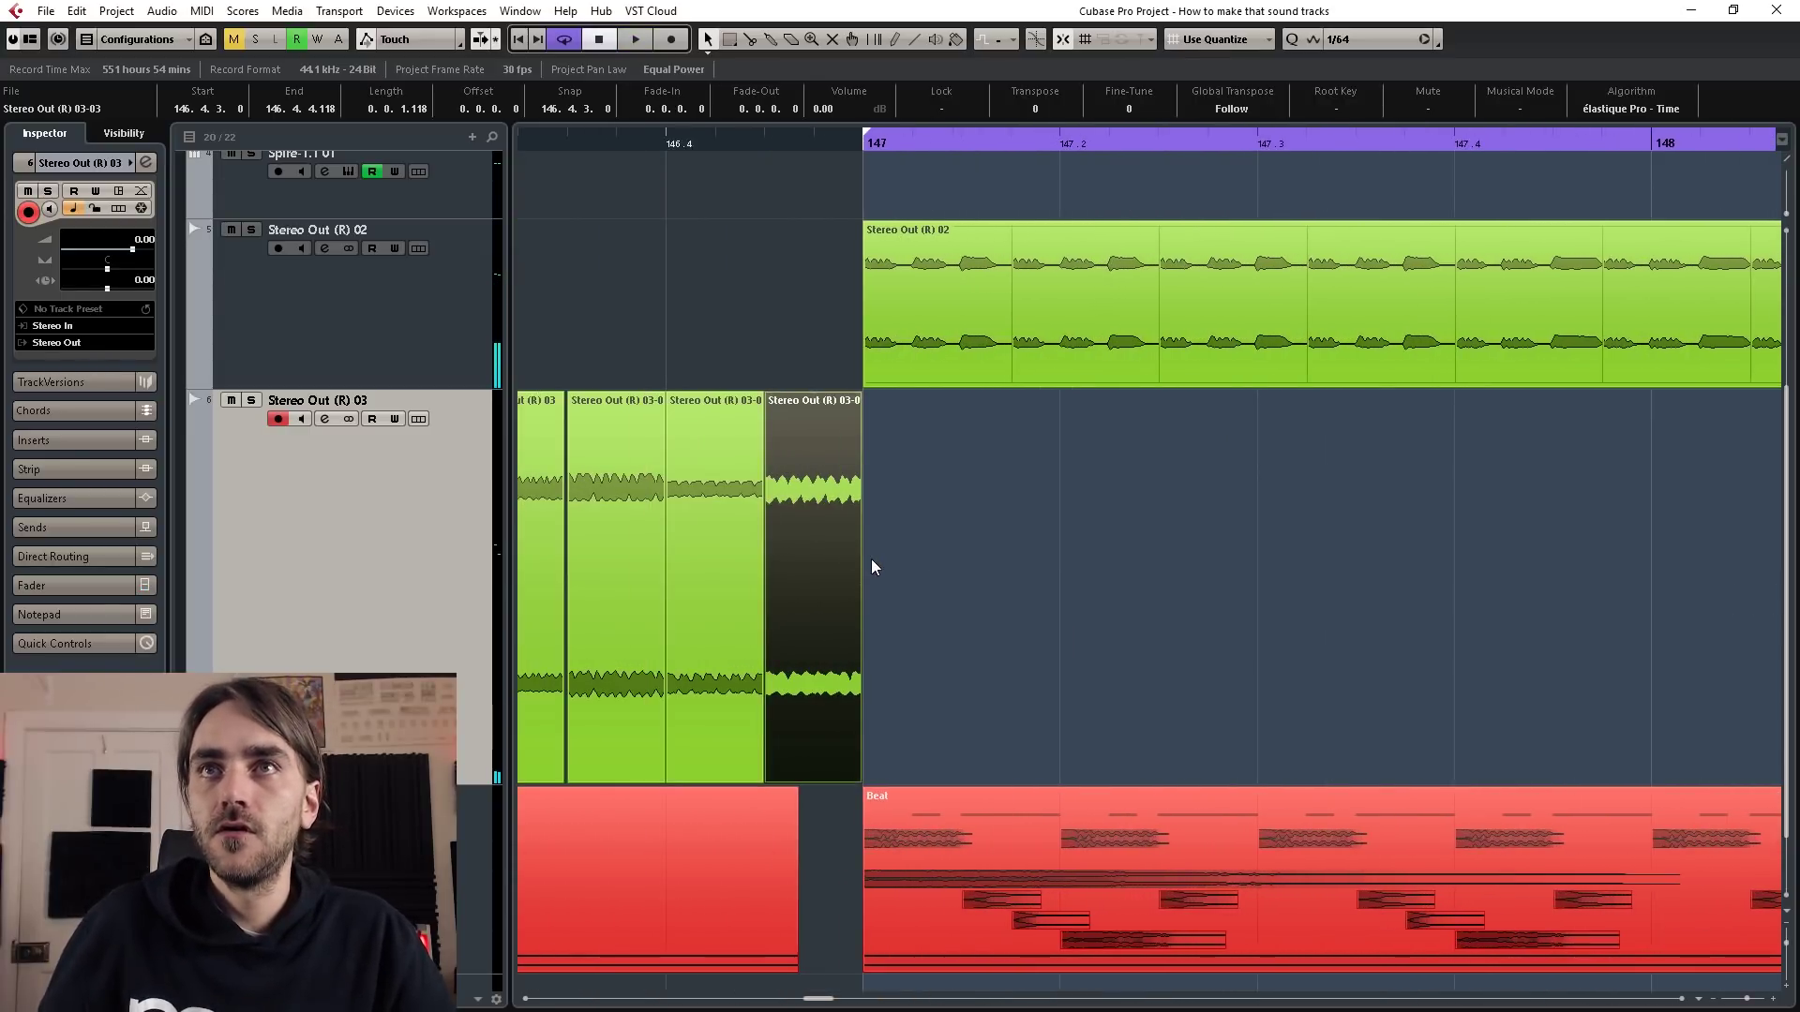
scroll(824, 561, left, 3)
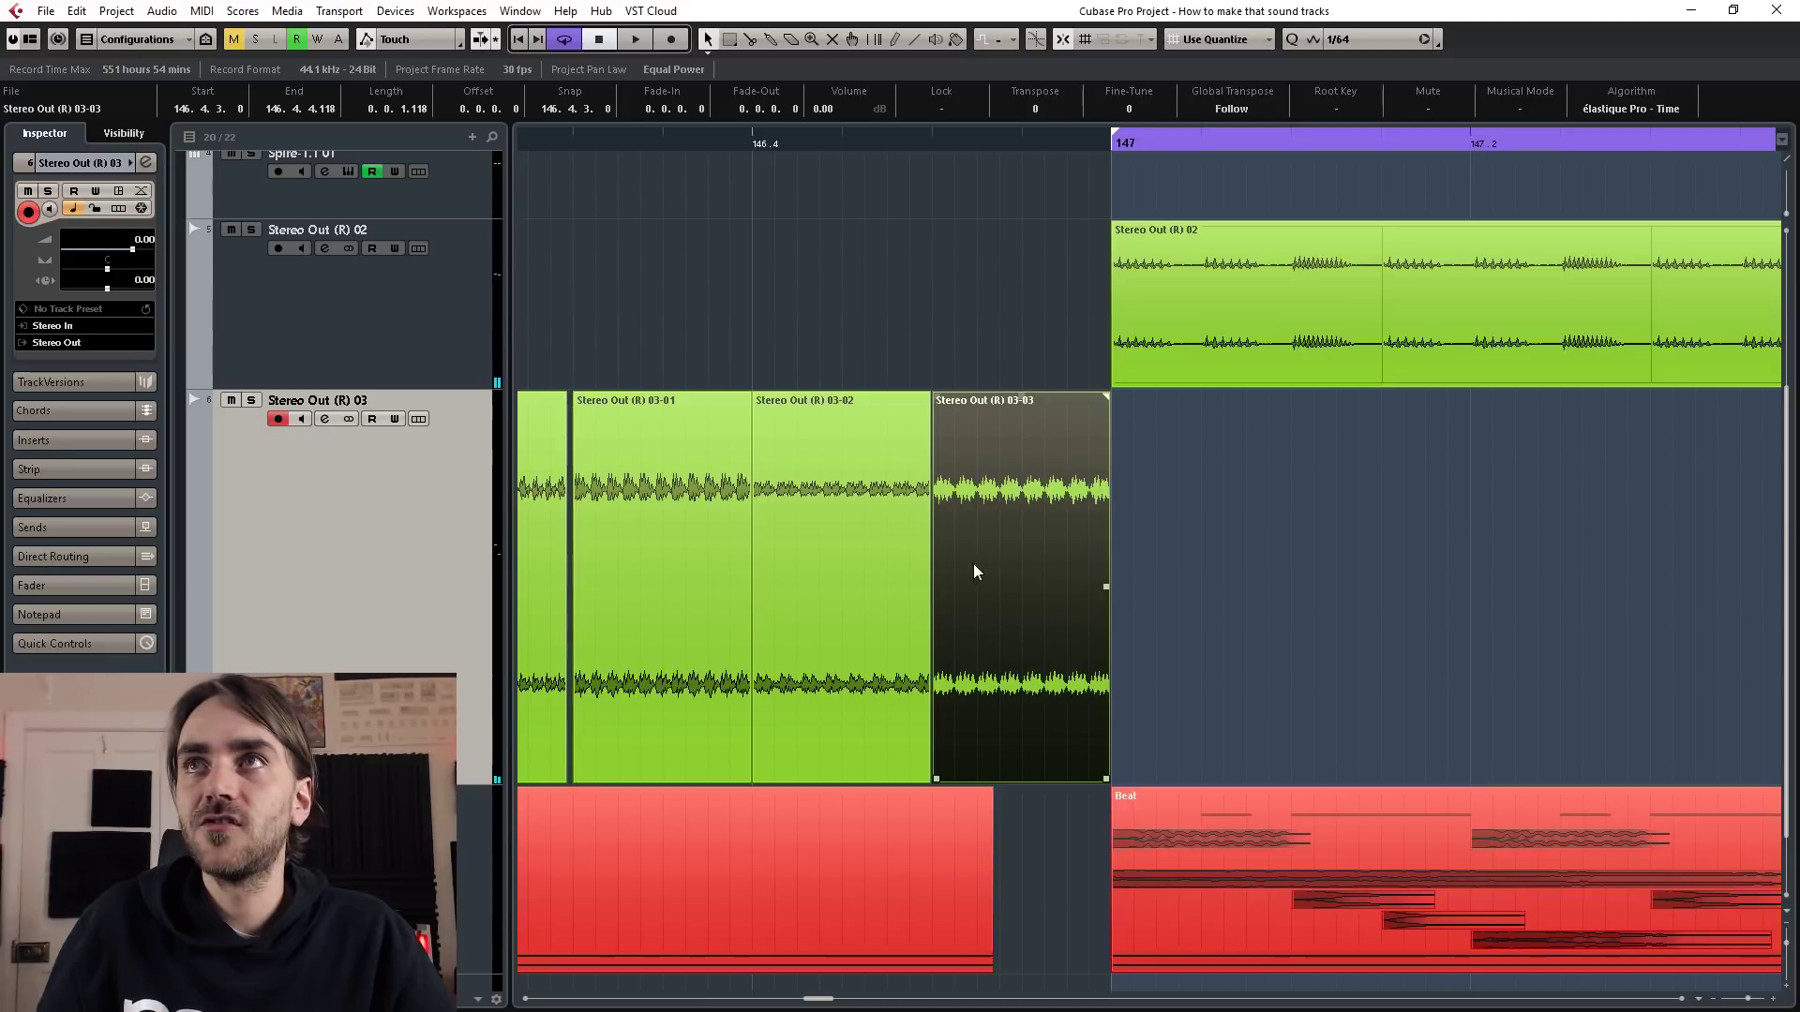
scroll(1003, 525, up, 2)
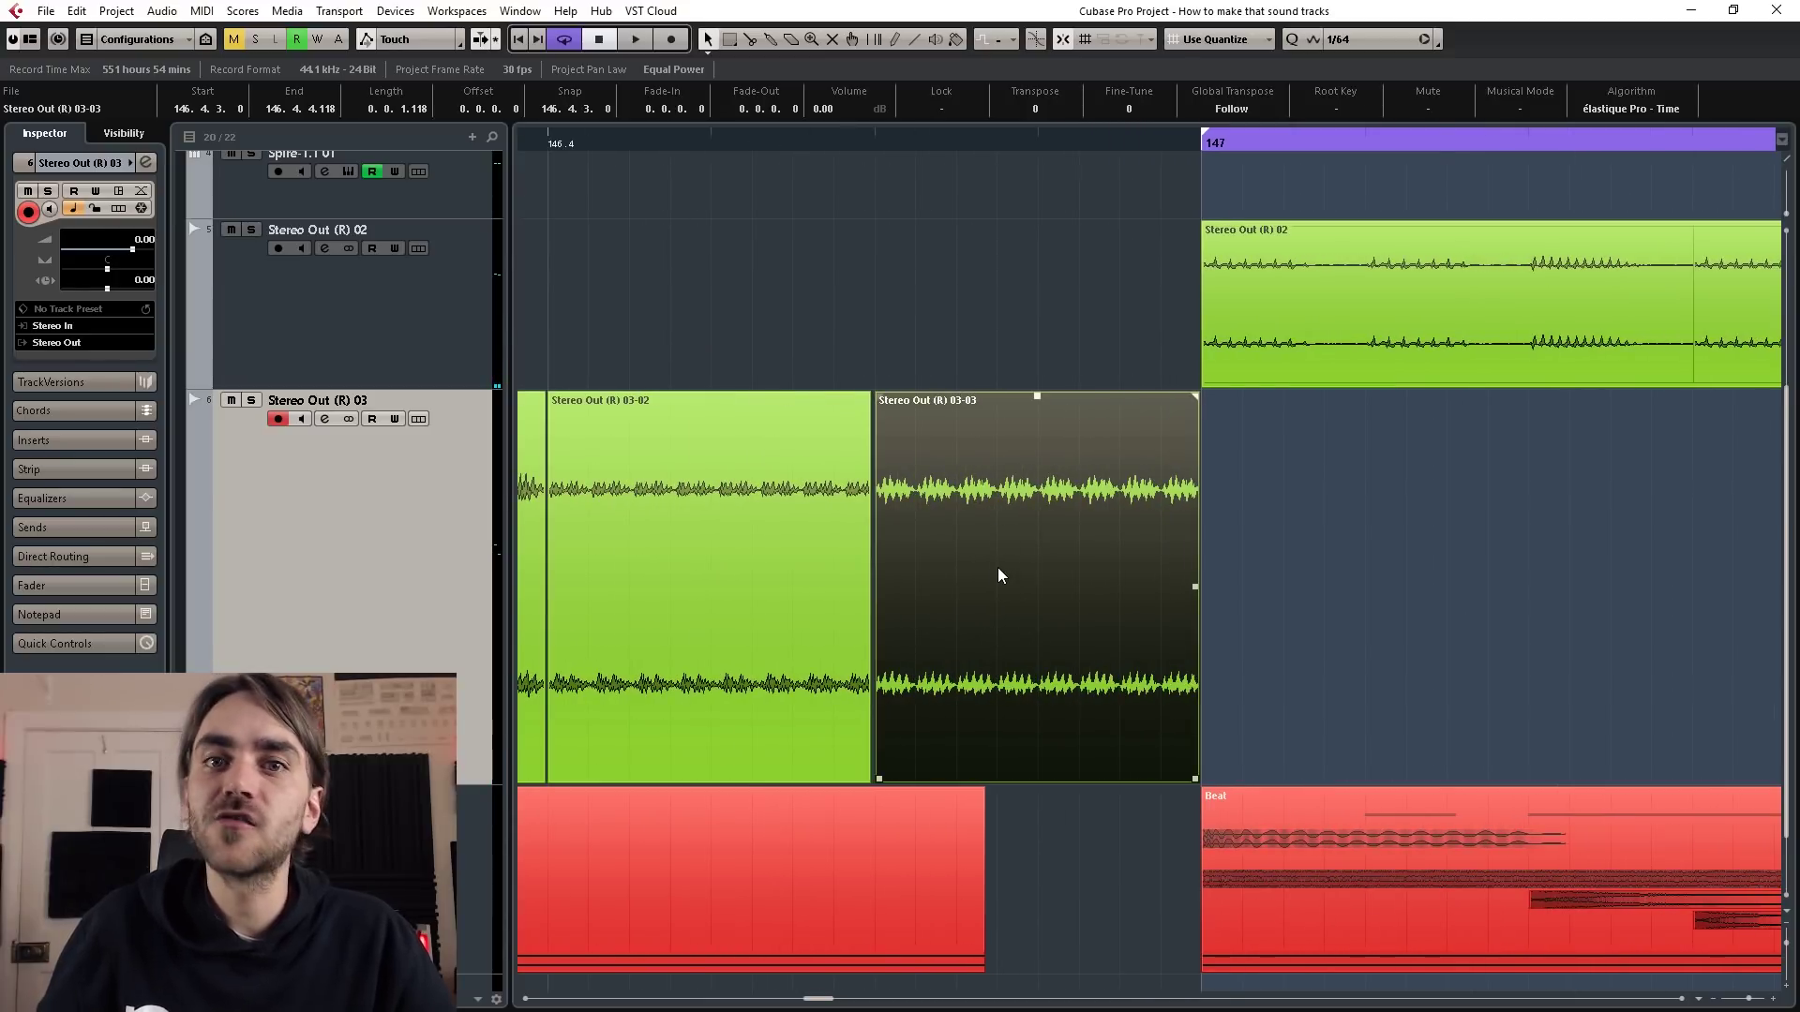
scroll(954, 650, down, 2)
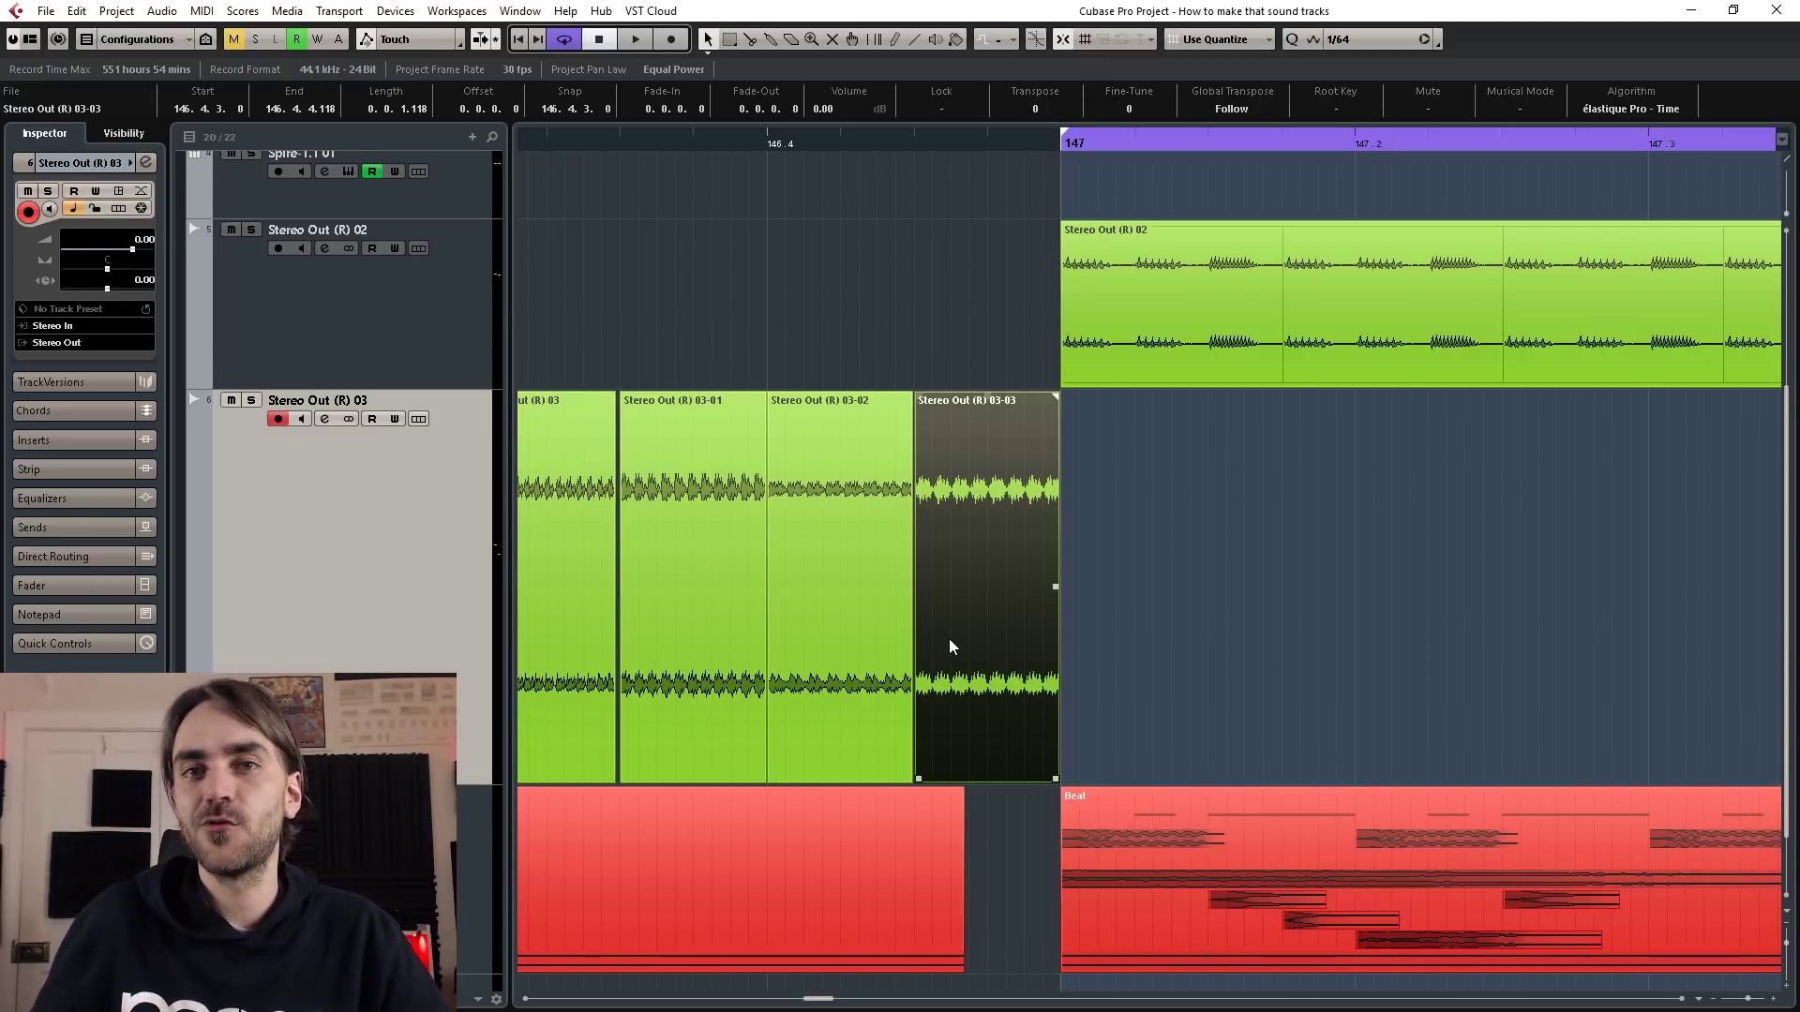
scroll(948, 639, down, 2)
- Set quantize to 1/16 and the grid type to Beat, and extend the cycle range back to the start of the WAIO Style Lead part
click(1377, 40)
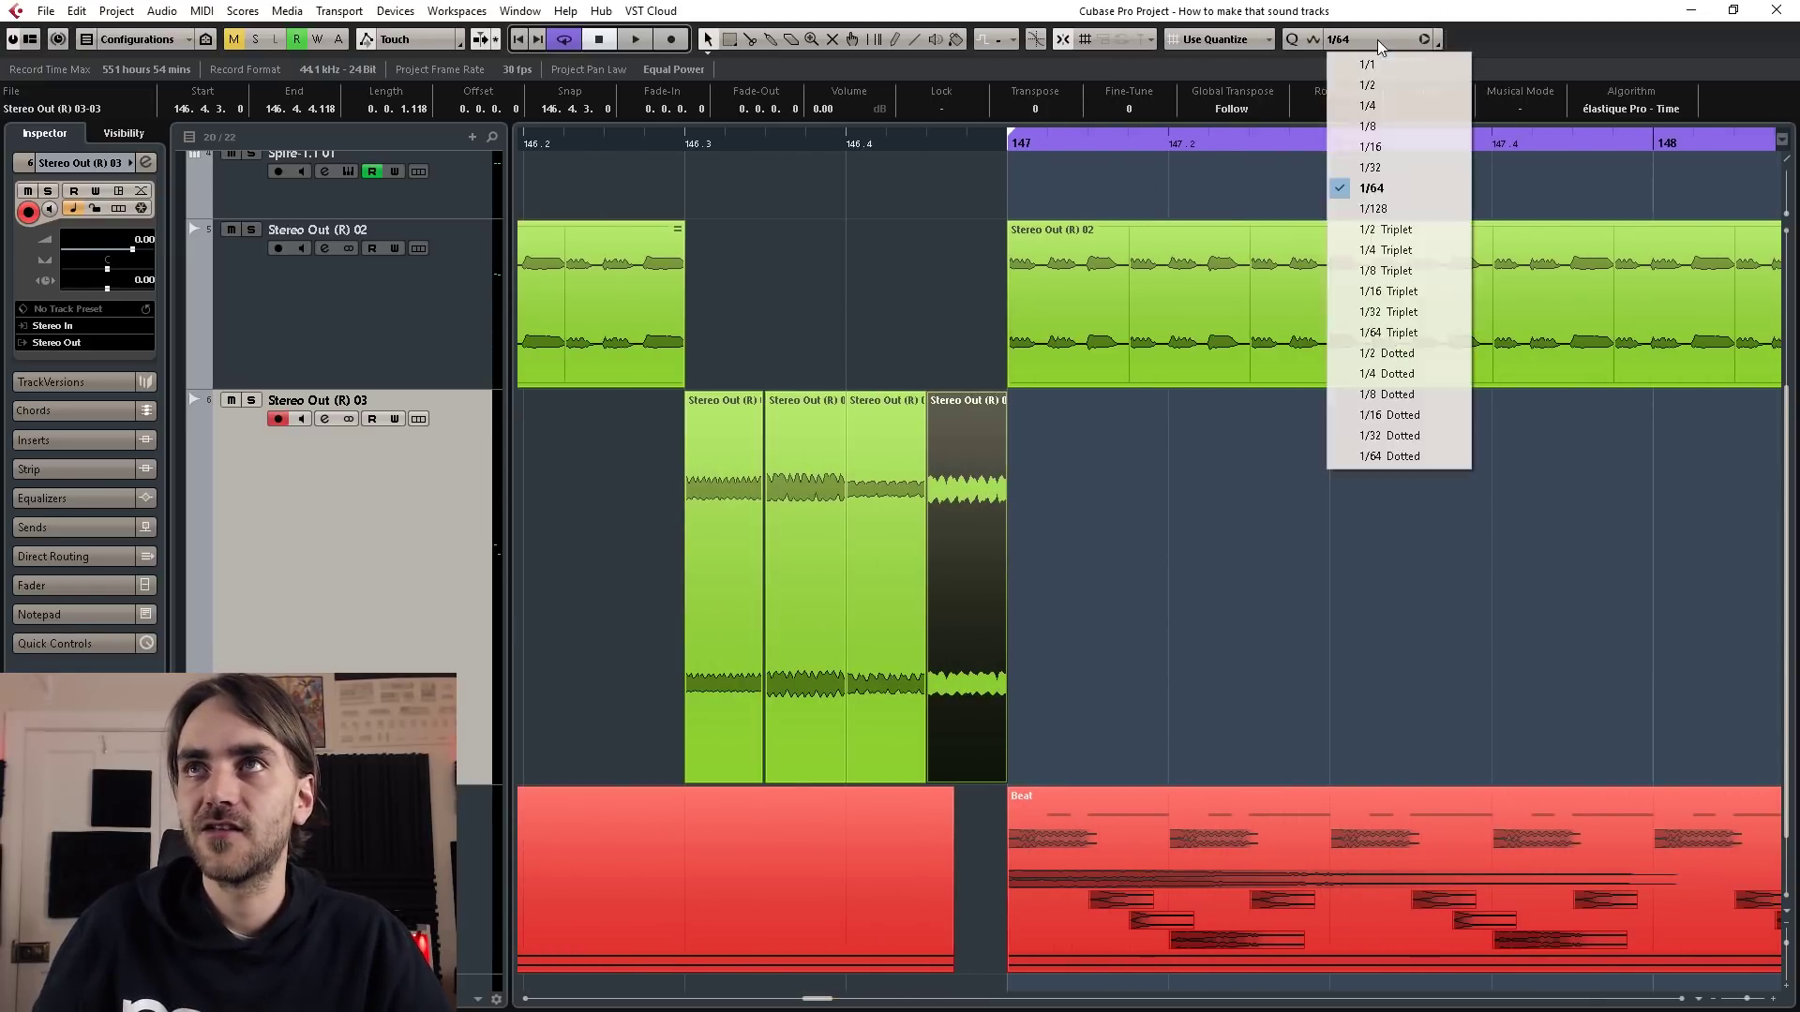
click(1371, 146)
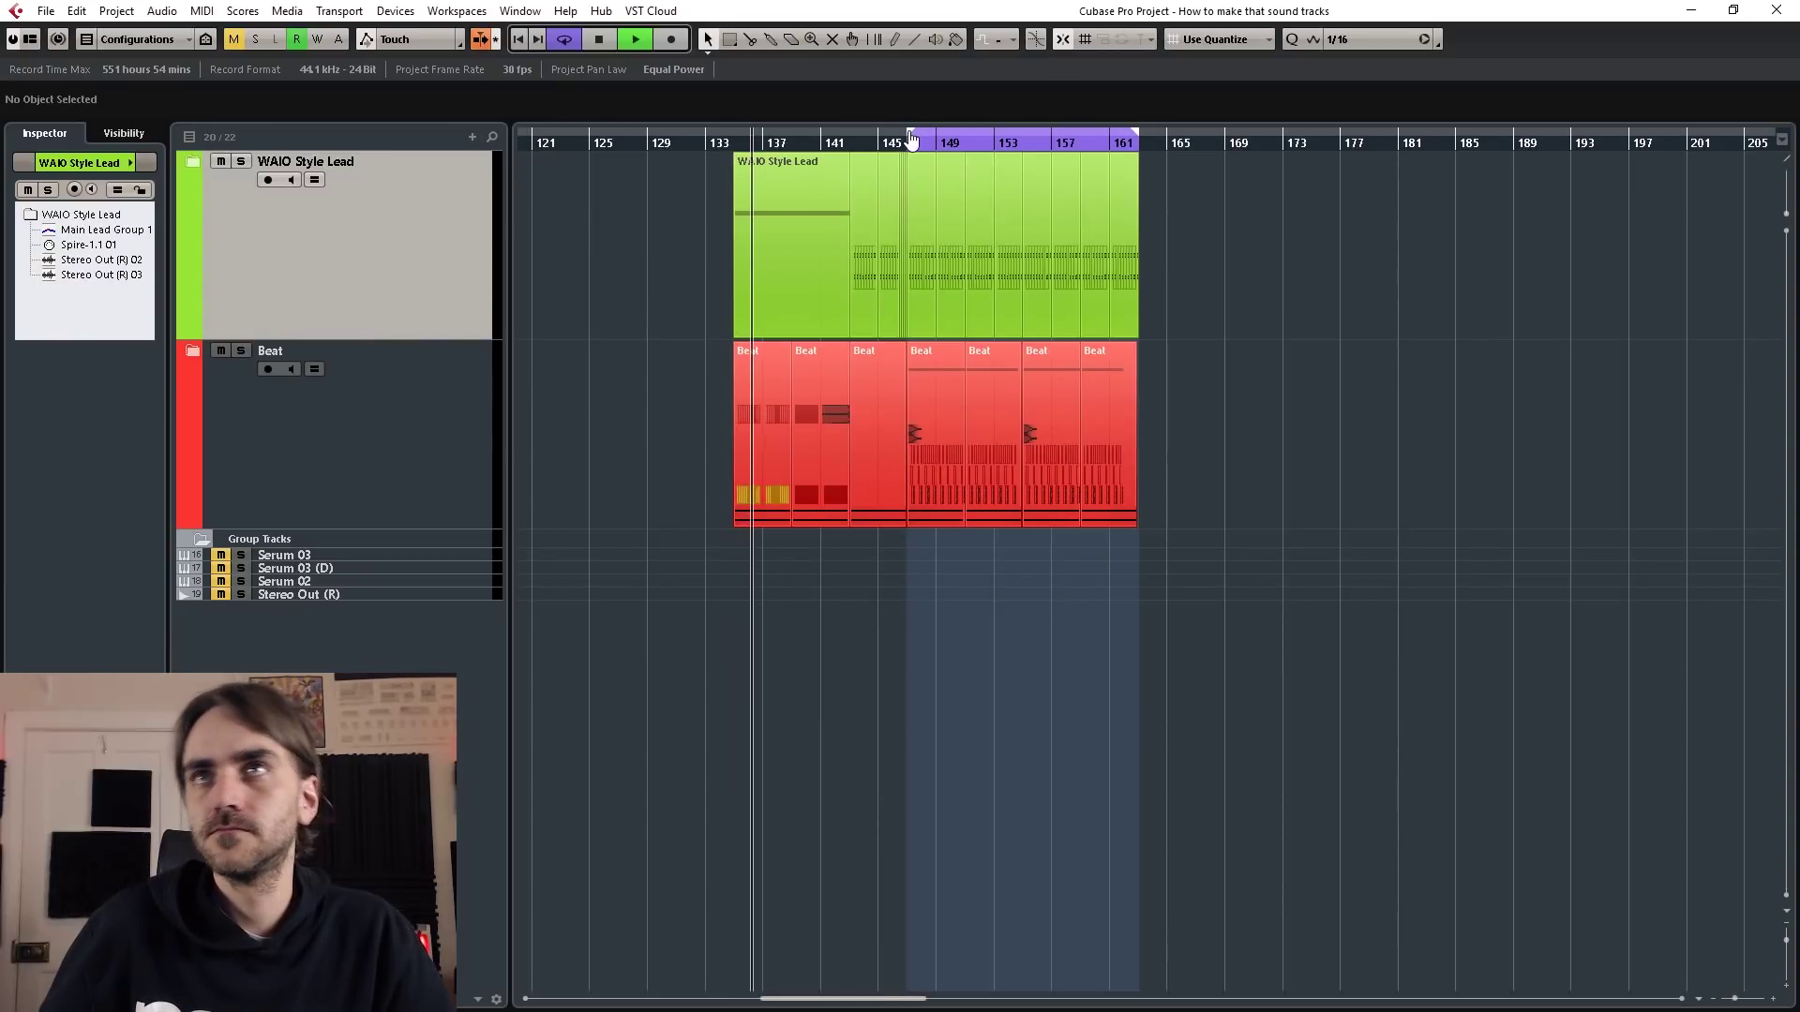
drag(909, 134, 733, 139)
click(1224, 37)
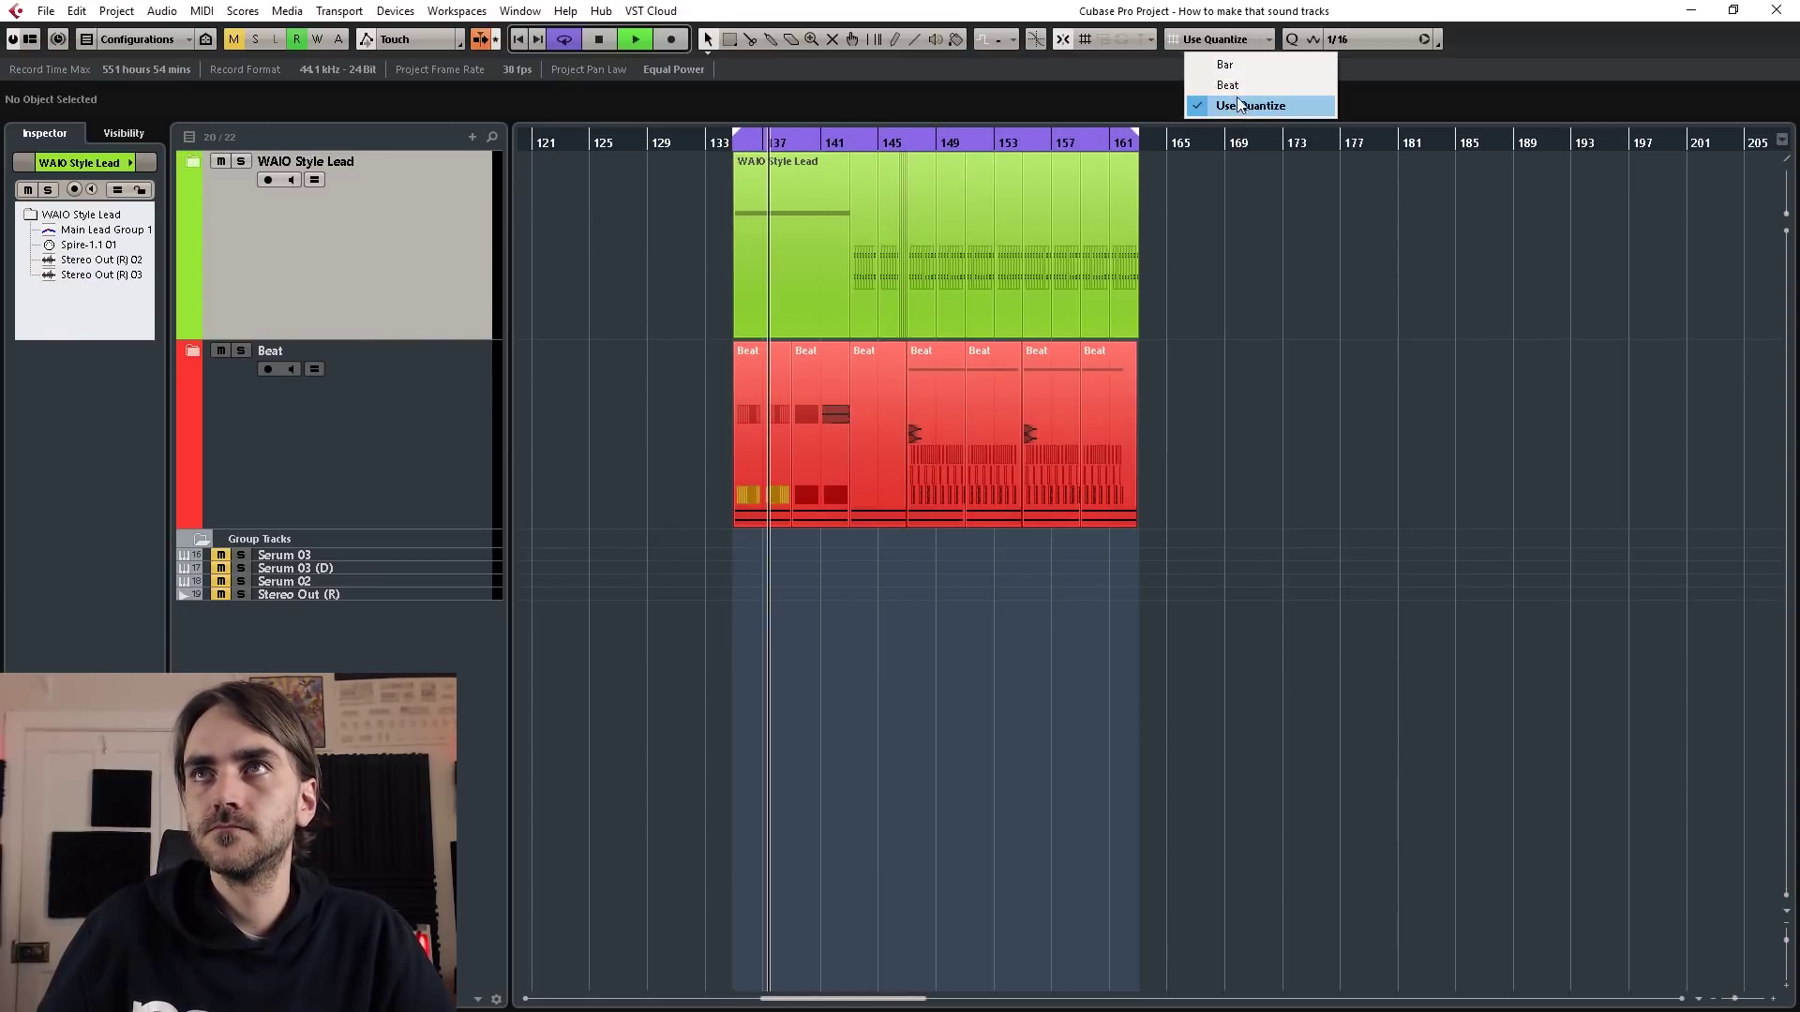
click(1219, 81)
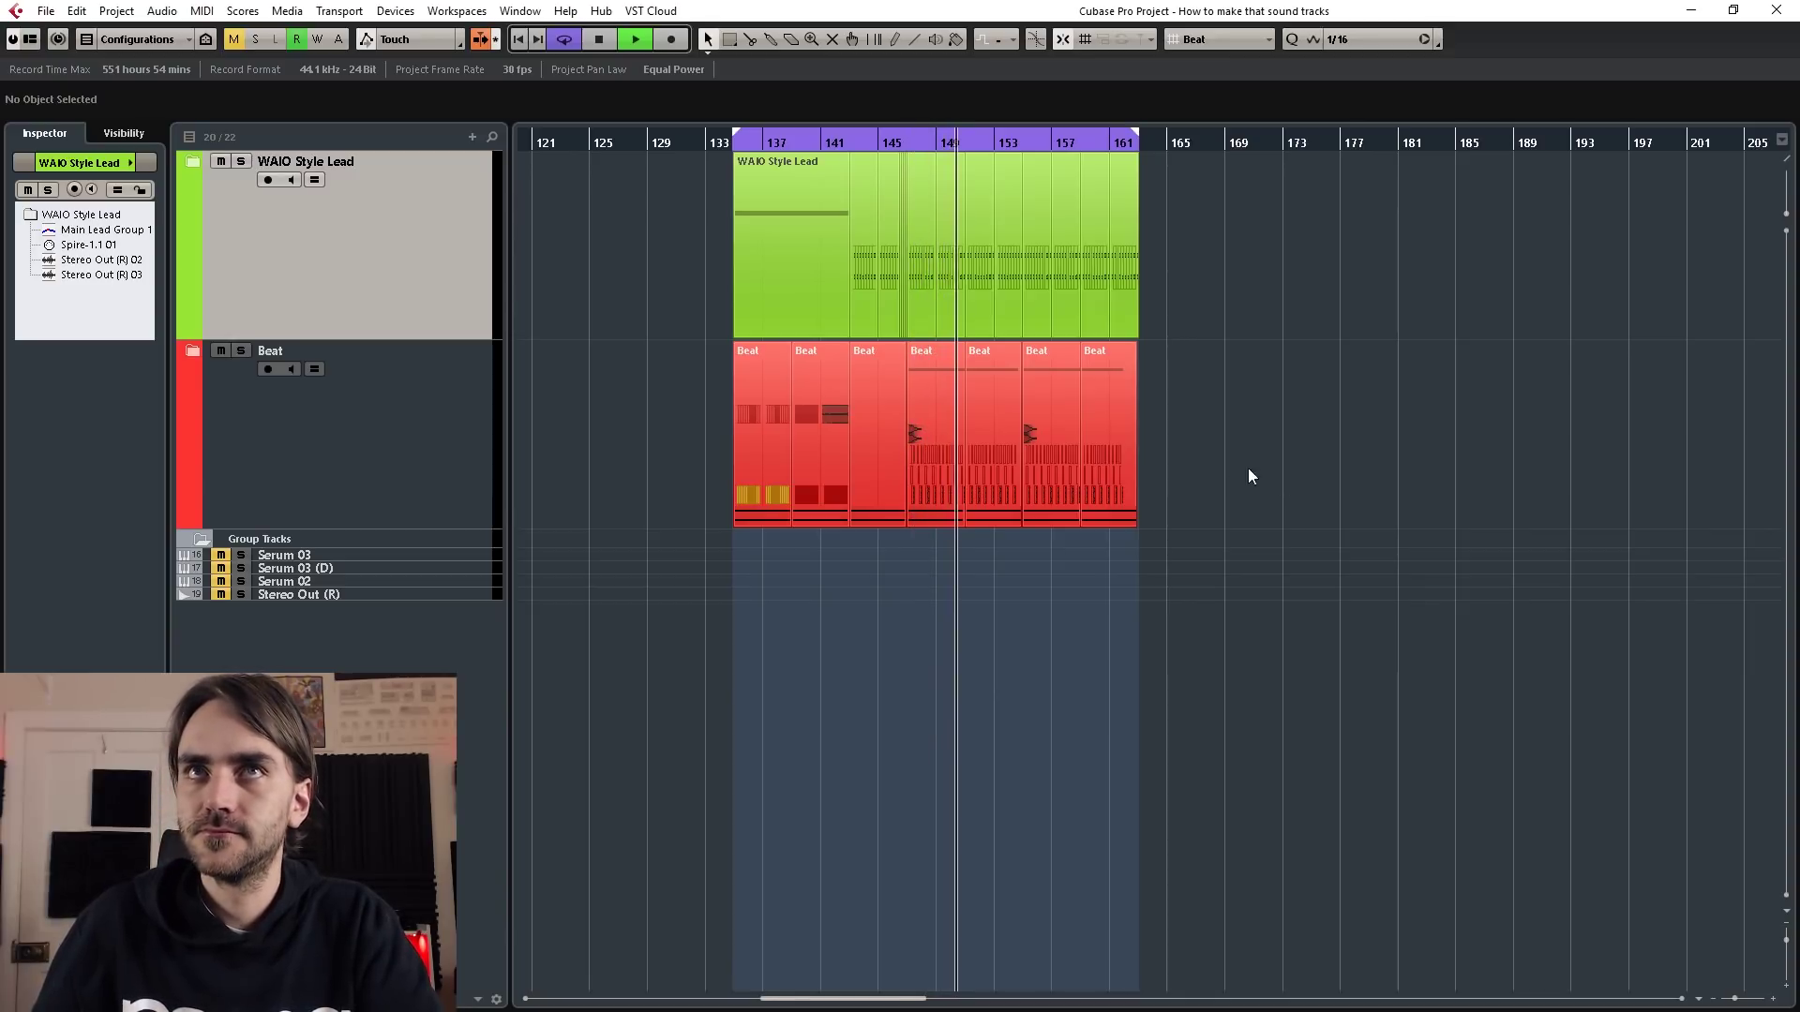
- Open the WAIO Style Lead folder to review Main Lead Group 1 and its insert effects, and close the folder again
click(192, 165)
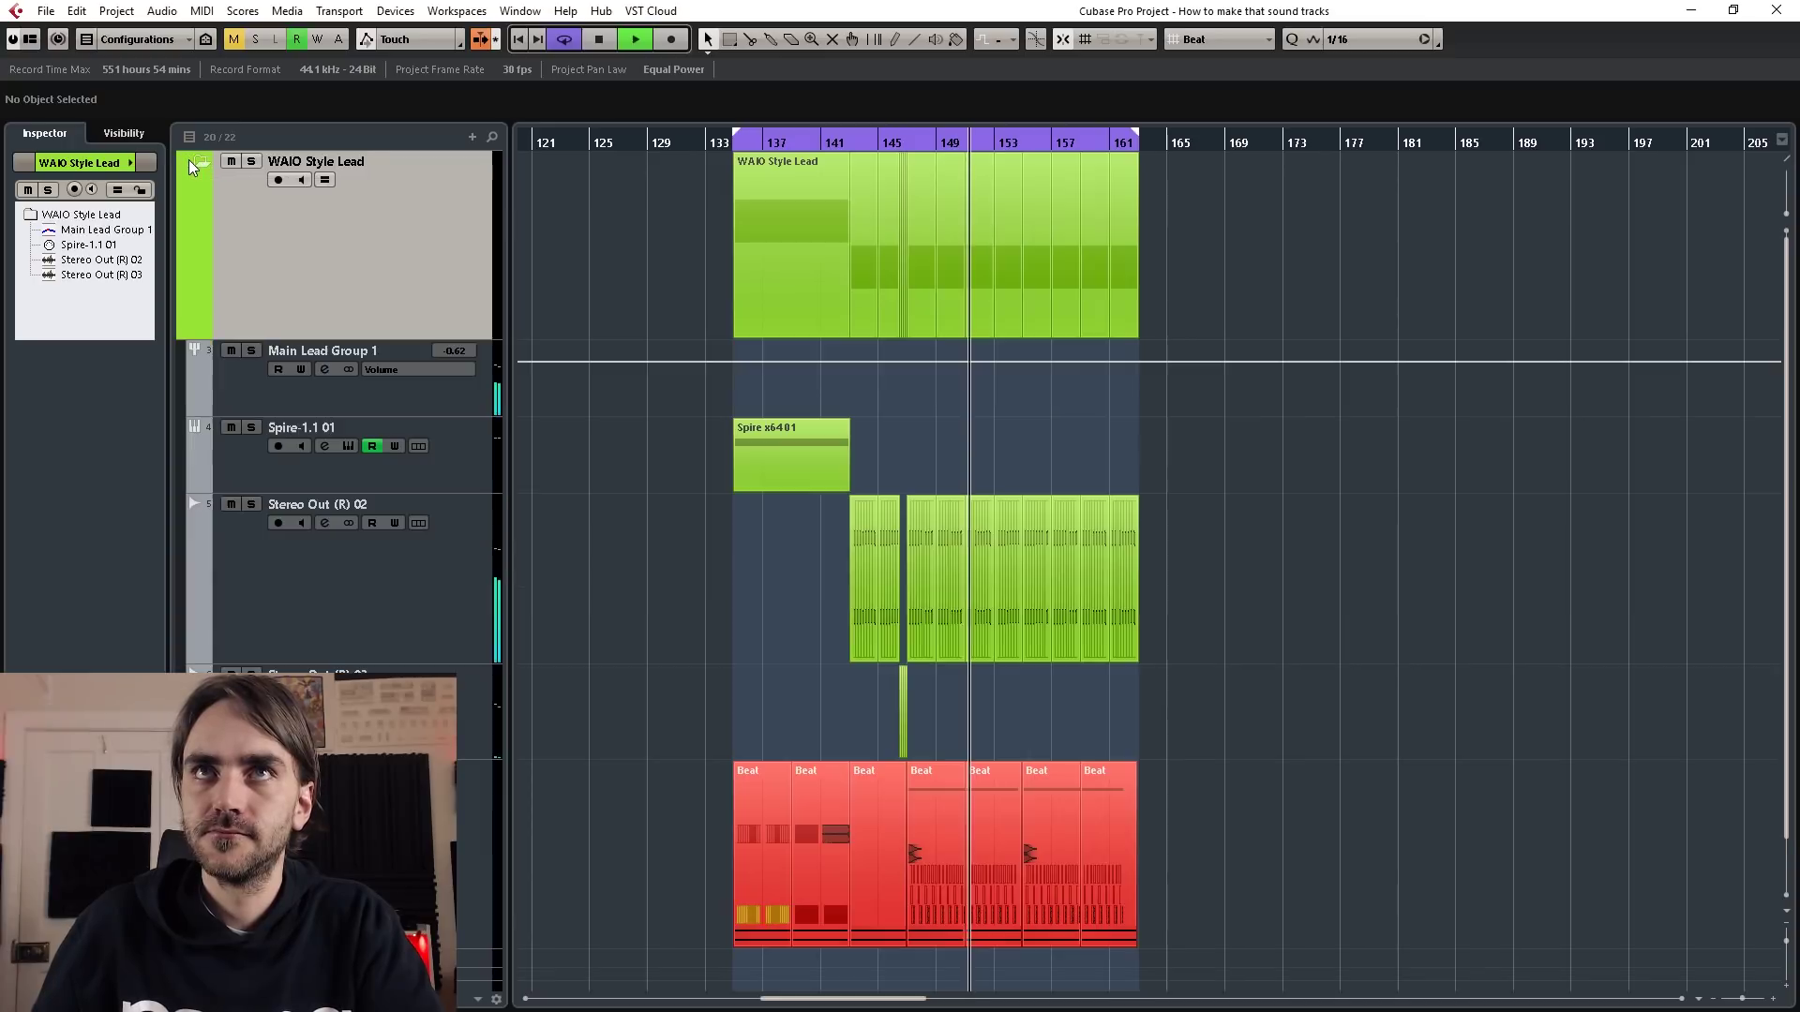
click(249, 379)
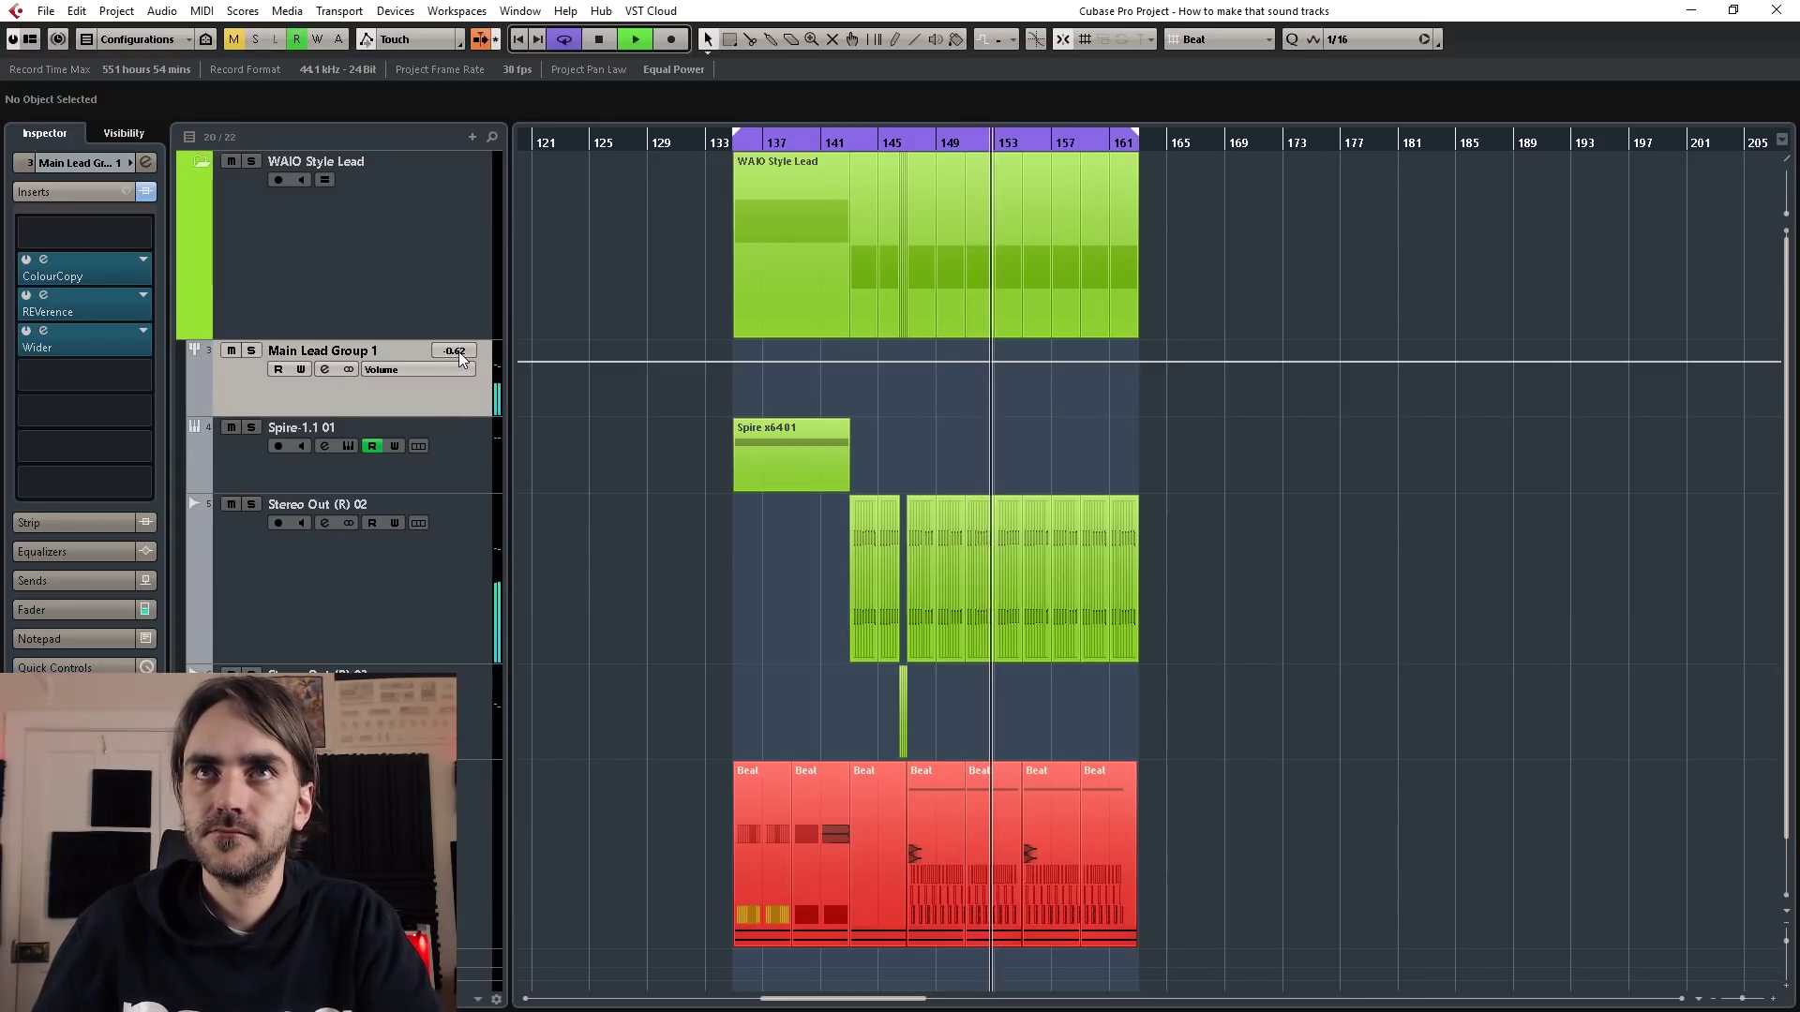
click(194, 164)
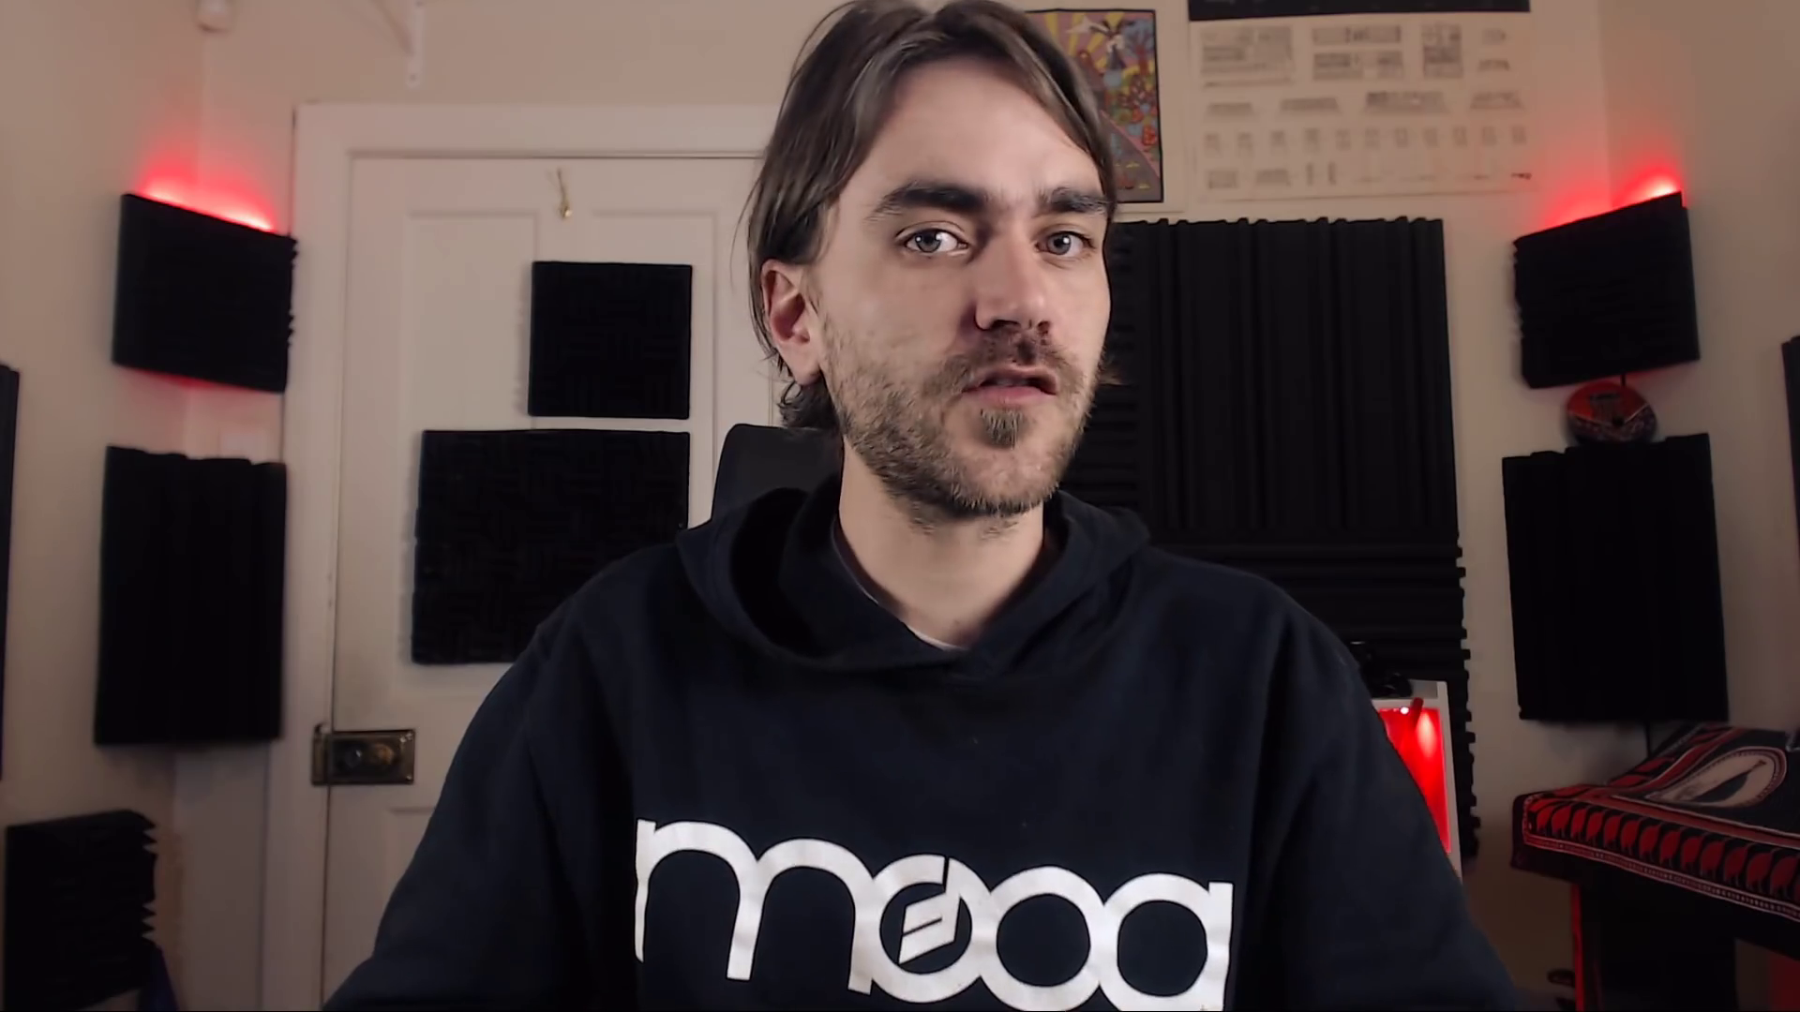